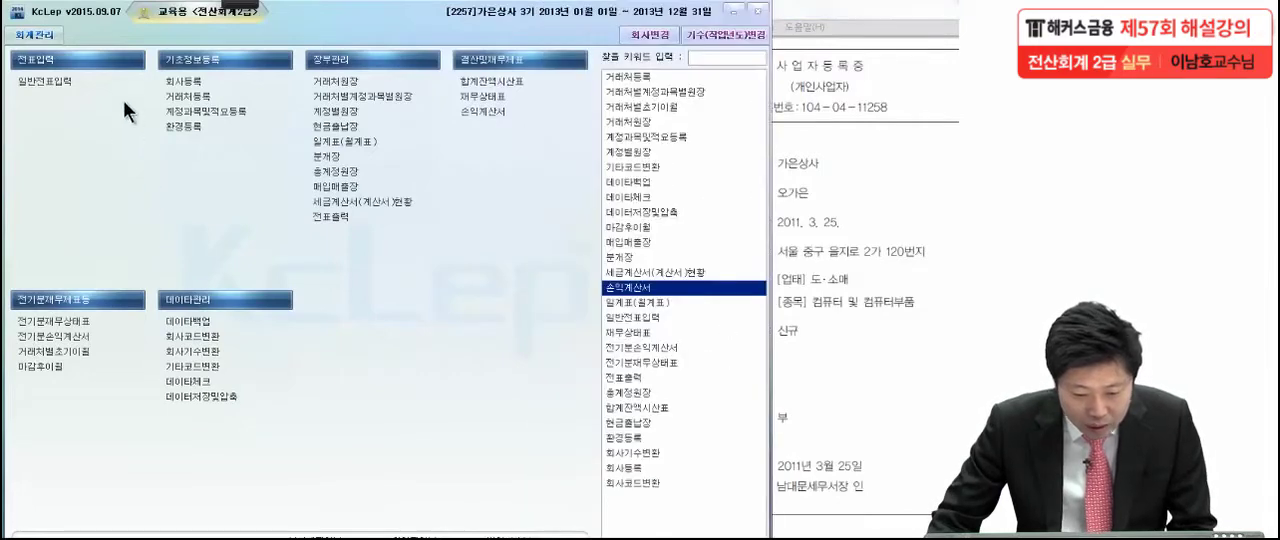
# Open company registration (회사등록) and change the business classification (구분) of 가은상사 to 개인
pyautogui.click(187, 87)
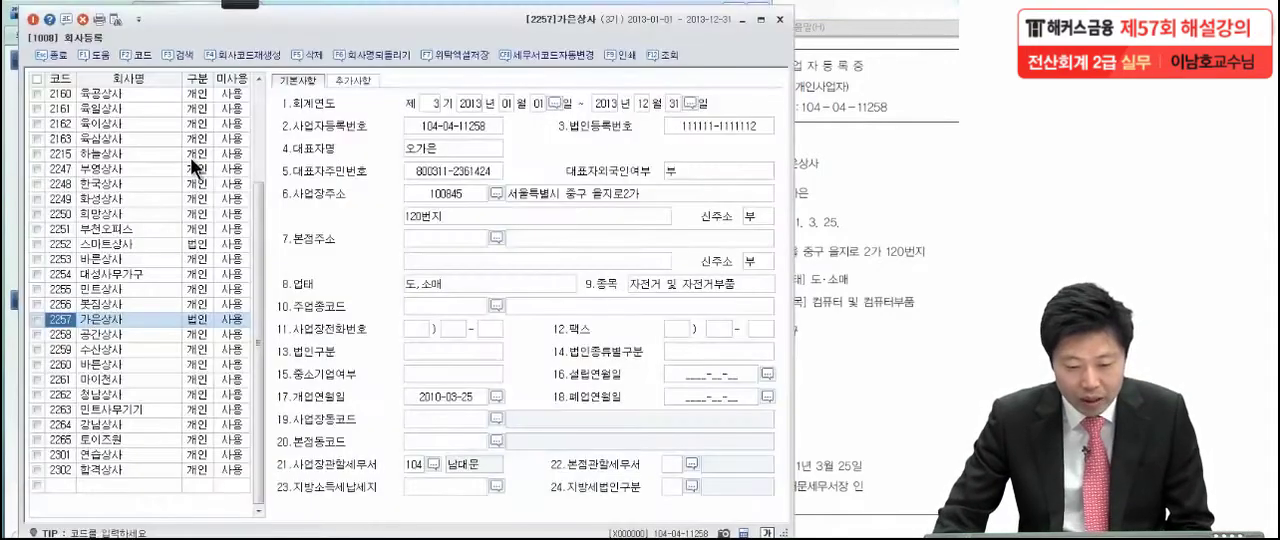
pyautogui.click(98, 323)
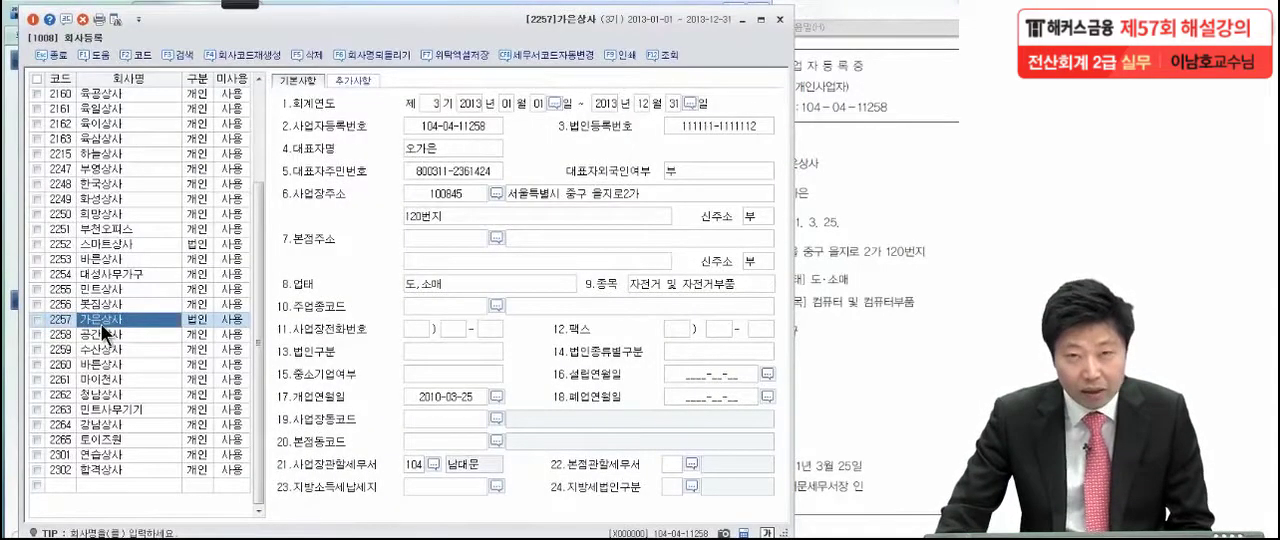
pyautogui.click(201, 318)
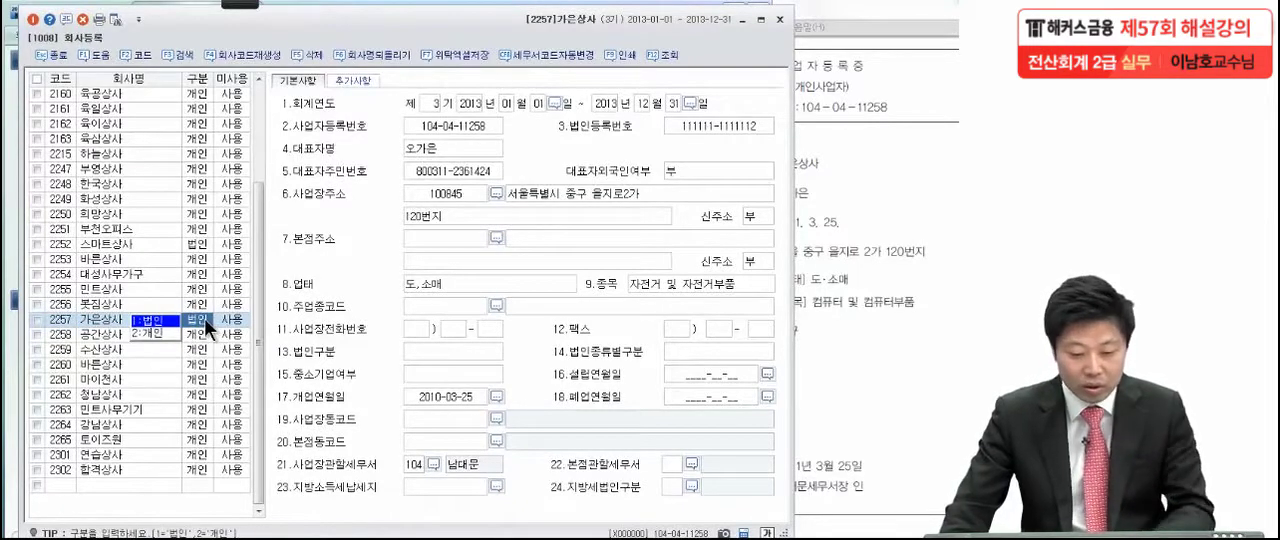
pyautogui.click(152, 330)
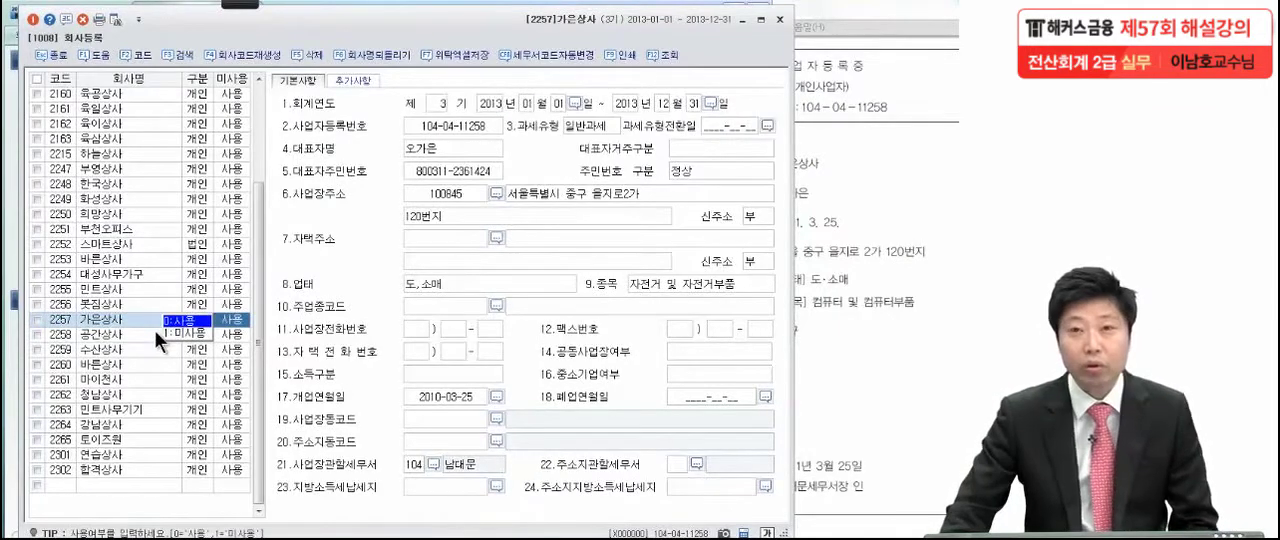
pyautogui.click(122, 318)
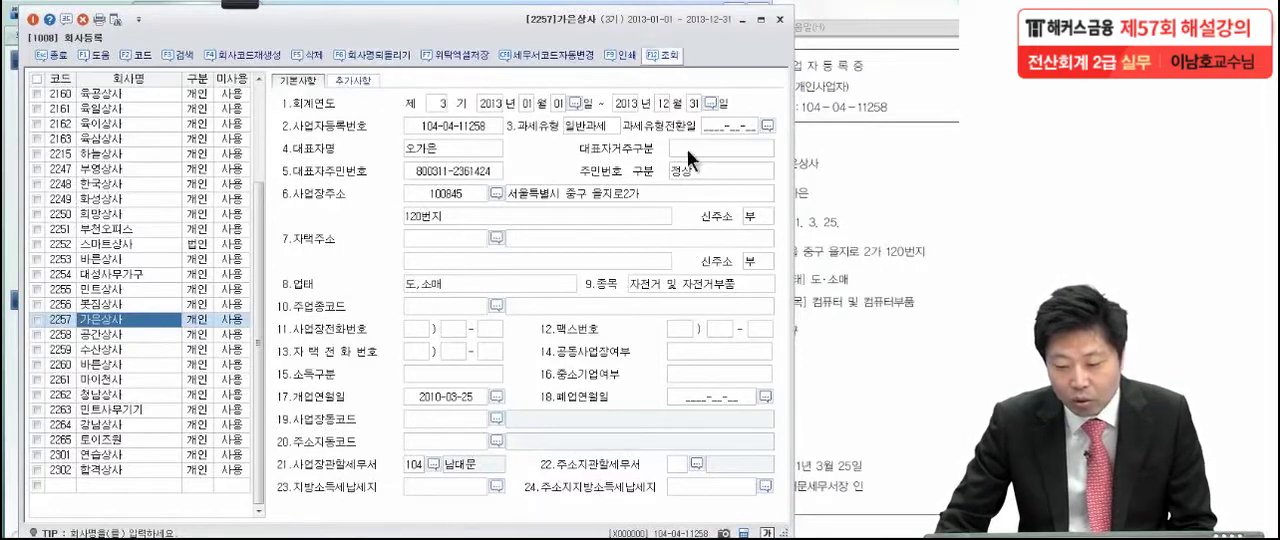
# Place the registration form beside the certificate PDF, then box (개인사업자) on the certificate in red pen and number it 1
pyautogui.moveTo(389, 32); pyautogui.dragTo(137, 27)
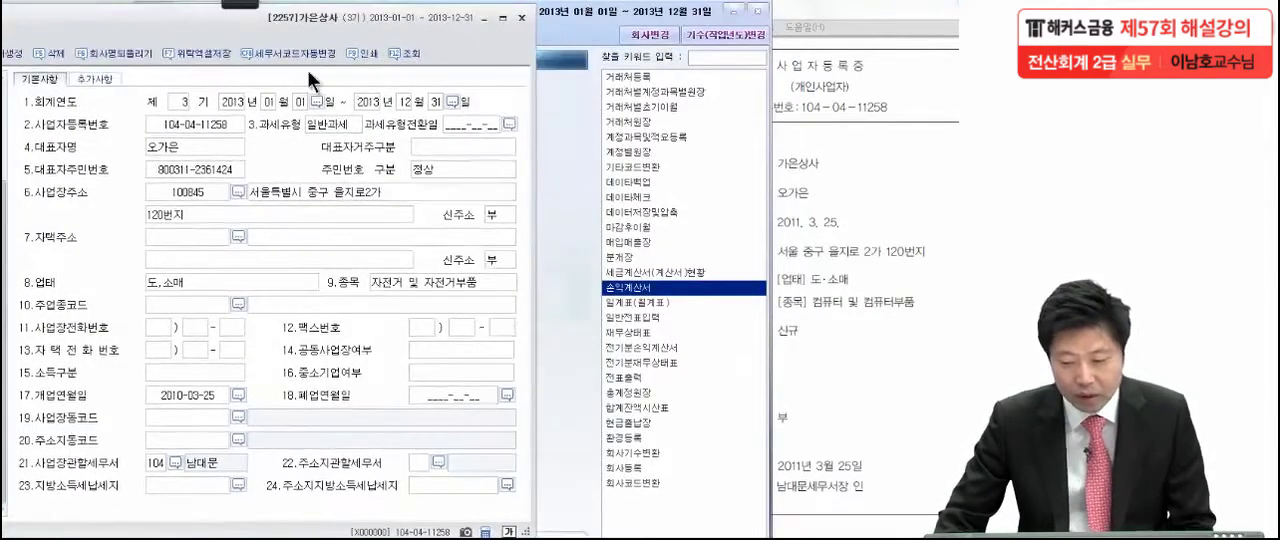
pyautogui.moveTo(172, 20)
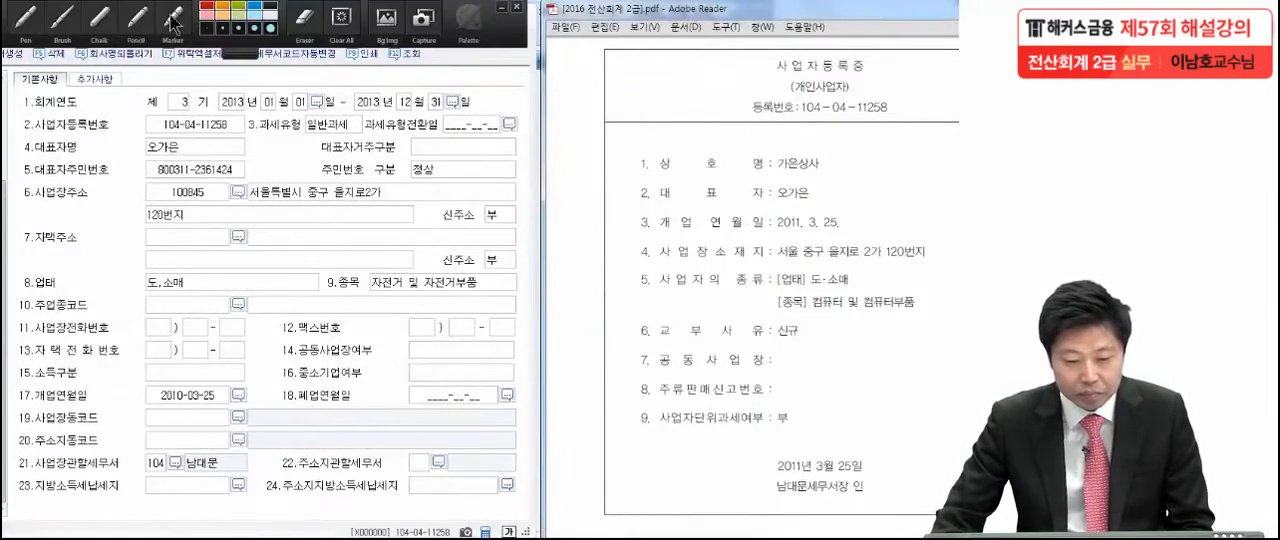
pyautogui.click(26, 20)
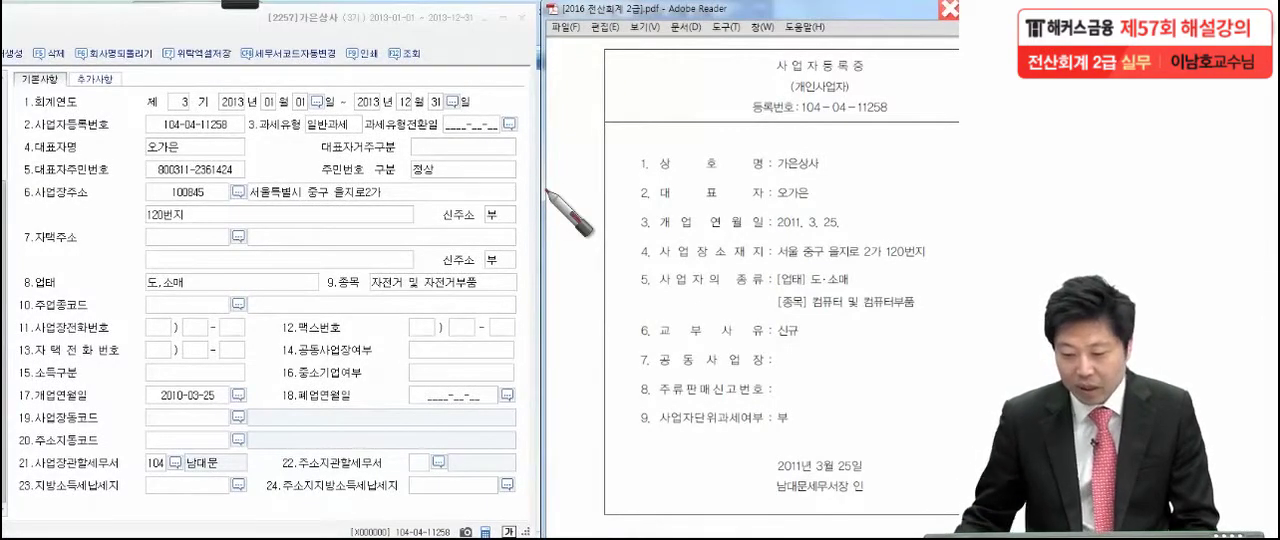
pyautogui.moveTo(843, 93); pyautogui.dragTo(862, 85)
pyautogui.moveTo(748, 100); pyautogui.dragTo(764, 72)
pyautogui.moveTo(862, 86); pyautogui.dragTo(740, 100)
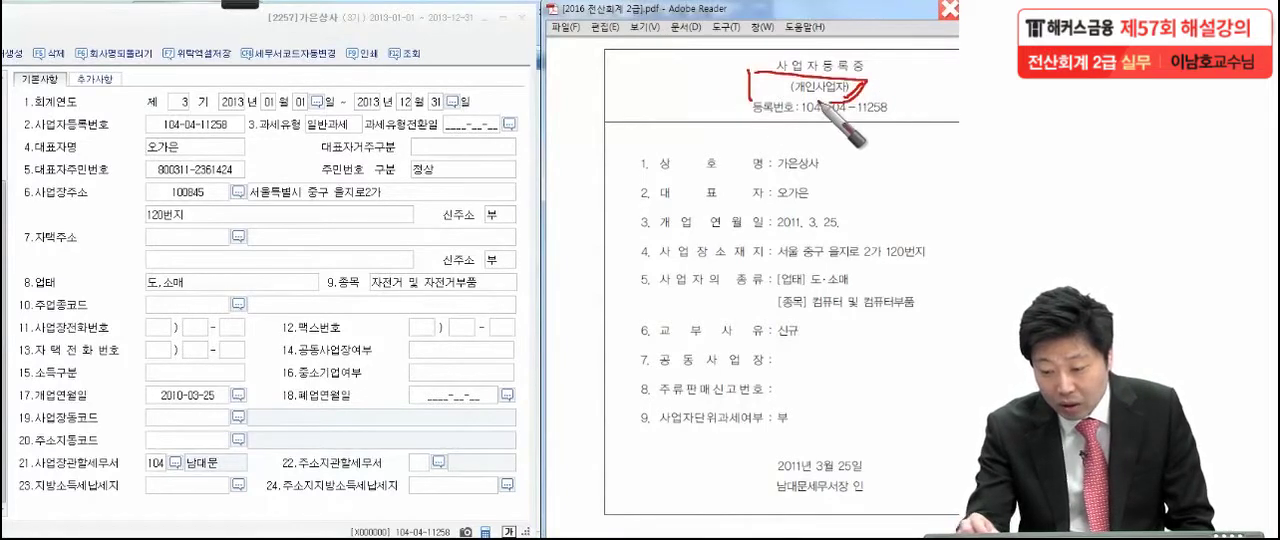
pyautogui.moveTo(712, 62)
pyautogui.mouseDown()
pyautogui.moveTo(690, 100)
pyautogui.moveTo(652, 107)
pyautogui.mouseUp()
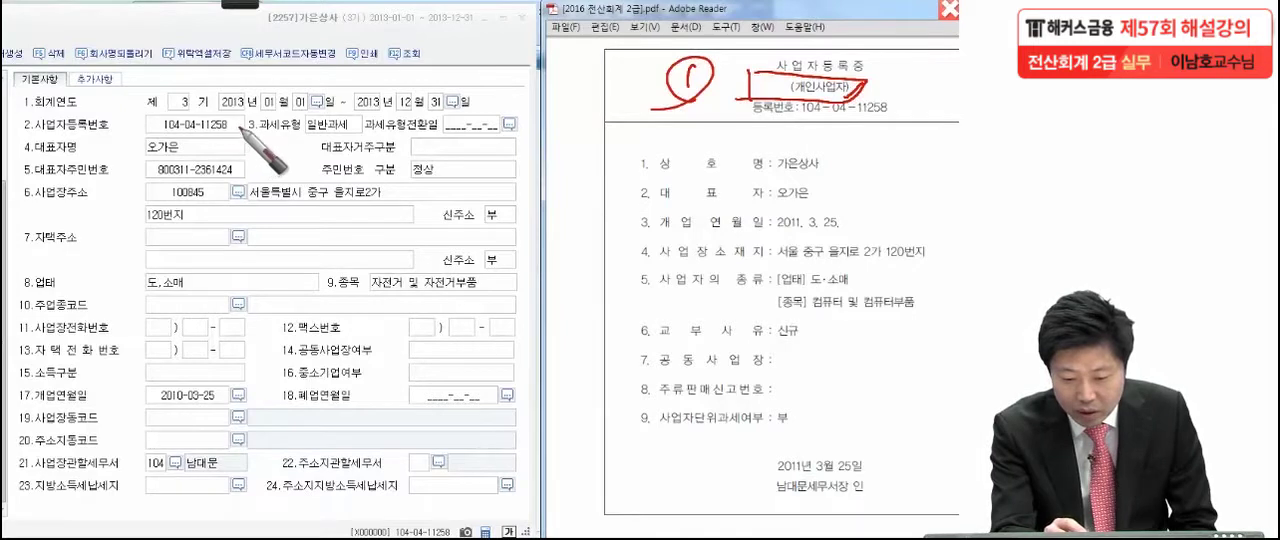
# Dot the registration number, trade name and representative on the certificate and the matching representative entry on the form in red
pyautogui.click(896, 118)
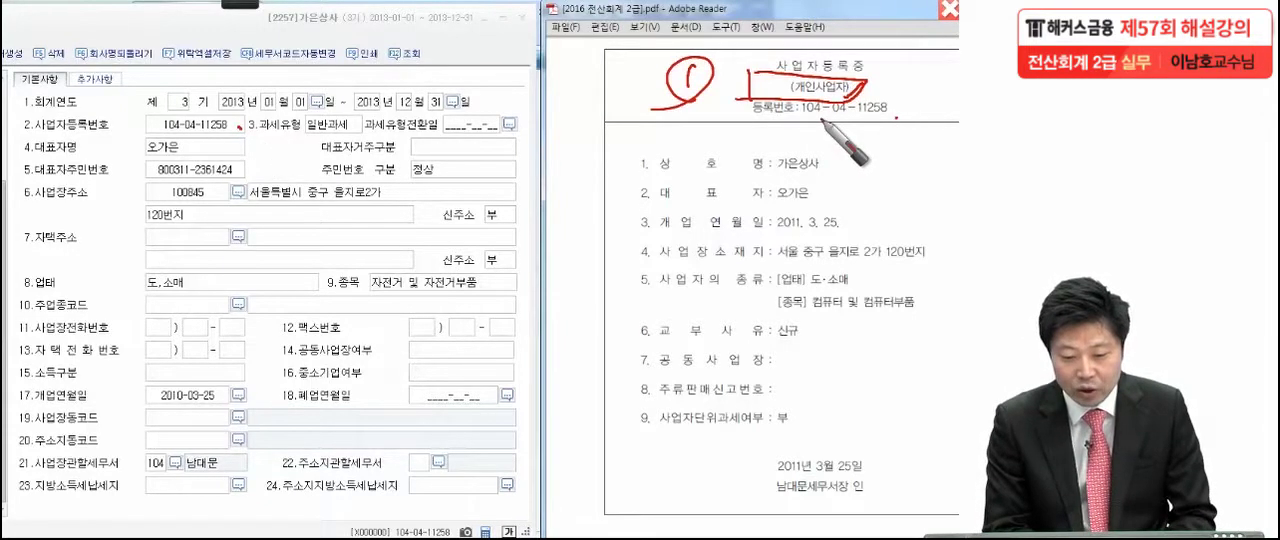
pyautogui.click(826, 172)
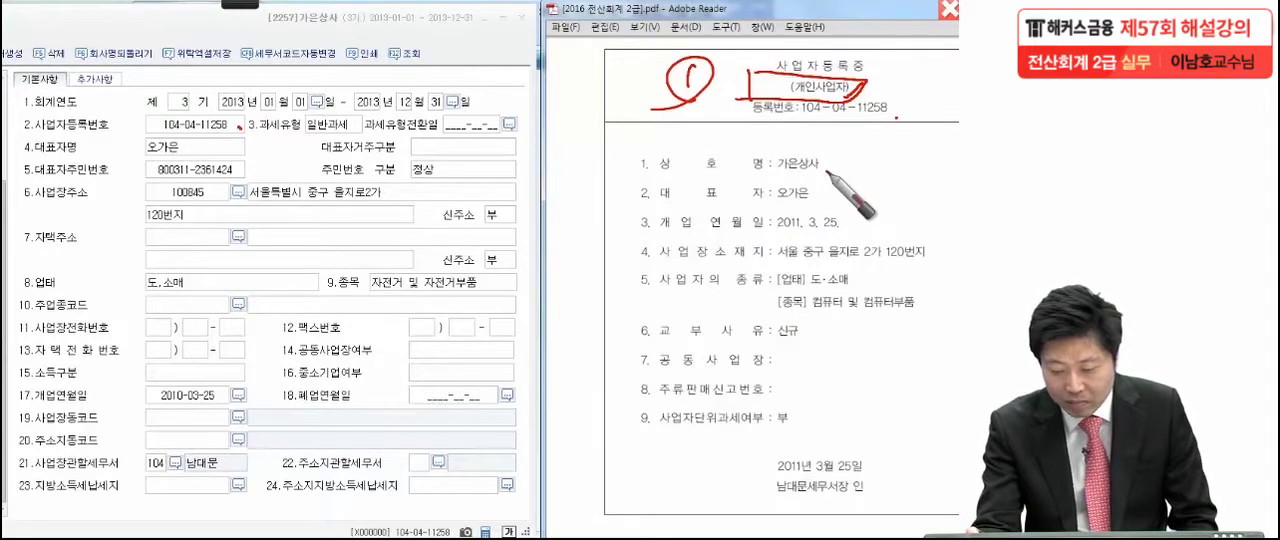
pyautogui.click(814, 203)
pyautogui.click(197, 158)
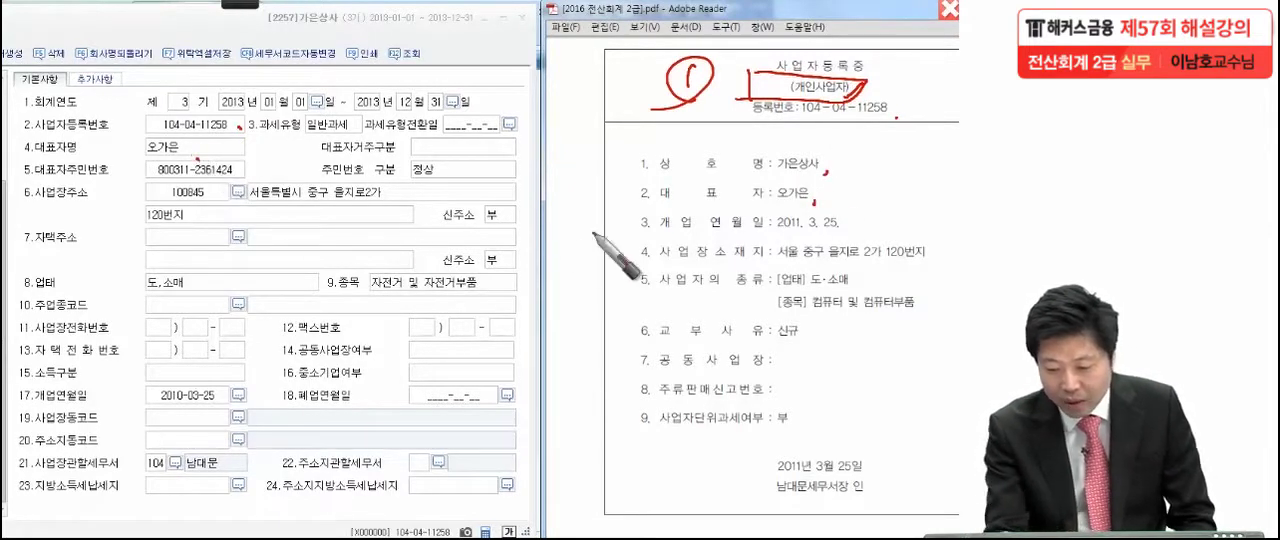
# Underline and box the opening date (개업연월일) on the certificate as item 2, and circle the matching date on the form
pyautogui.click(864, 226)
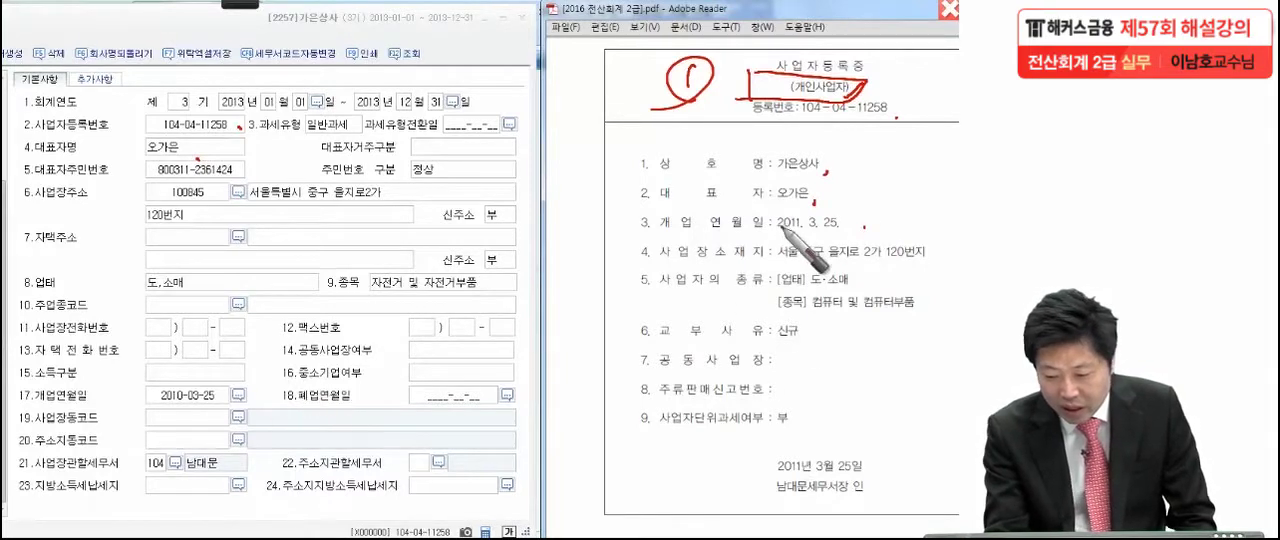
pyautogui.moveTo(778, 232); pyautogui.dragTo(858, 233)
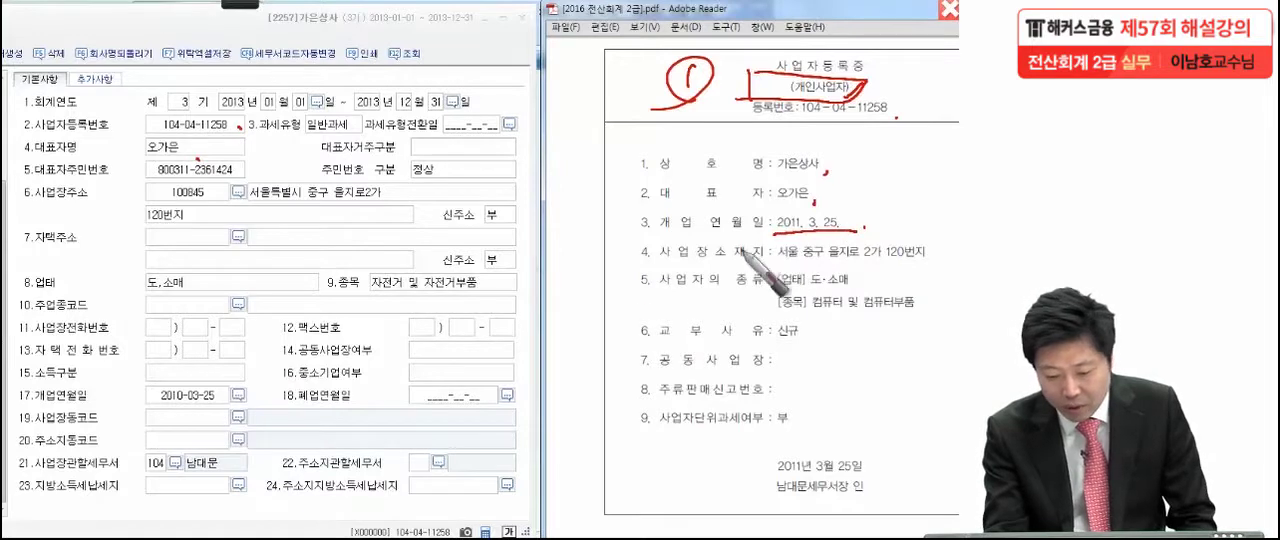
pyautogui.moveTo(188, 420)
pyautogui.mouseDown()
pyautogui.moveTo(168, 380)
pyautogui.moveTo(225, 388)
pyautogui.mouseUp()
pyautogui.moveTo(638, 205)
pyautogui.mouseDown()
pyautogui.moveTo(857, 229)
pyautogui.moveTo(626, 235)
pyautogui.mouseUp()
pyautogui.moveTo(562, 206)
pyautogui.mouseDown()
pyautogui.moveTo(600, 223)
pyautogui.moveTo(554, 263)
pyautogui.mouseUp()
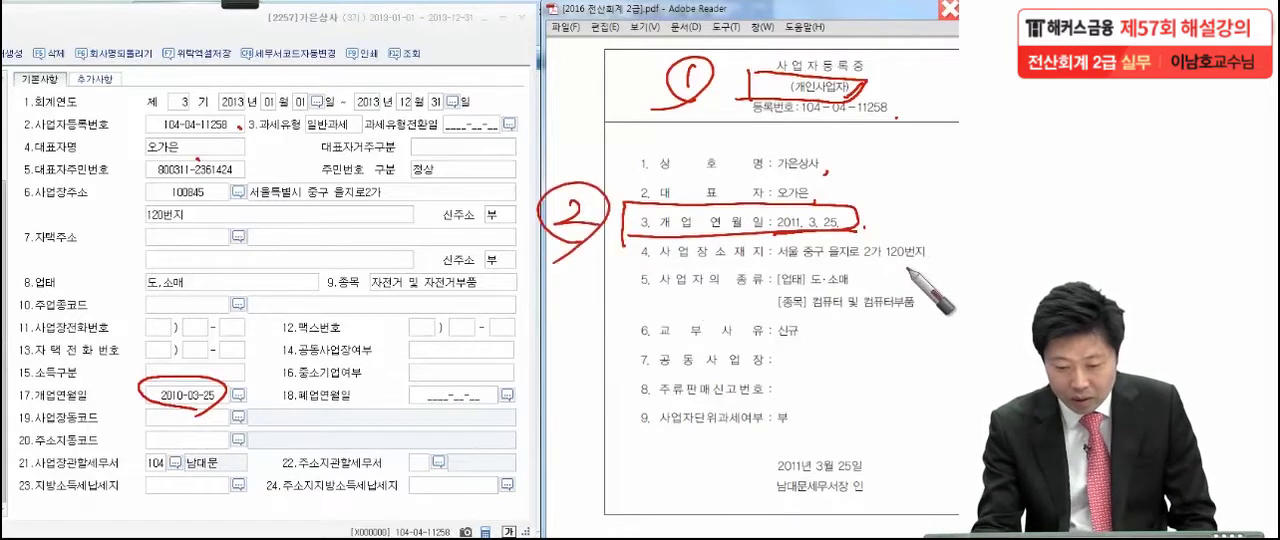
# Dot the business address and 업태 on both documents, and box the certificate's 종목 line as item 3
pyautogui.moveTo(894, 256); pyautogui.dragTo(901, 258)
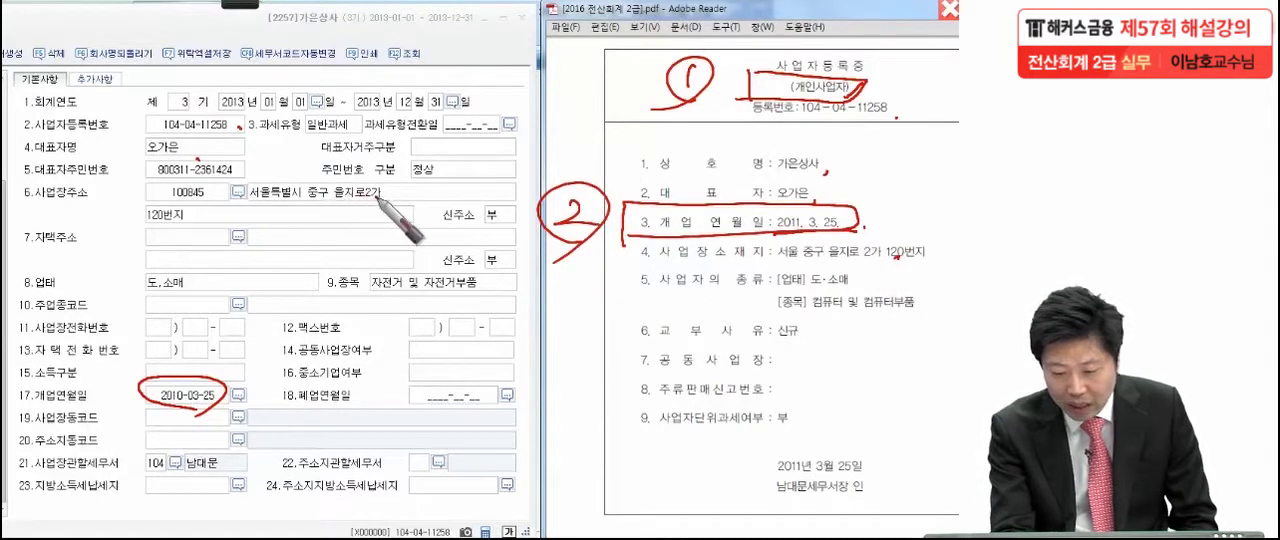
pyautogui.moveTo(203, 224); pyautogui.dragTo(207, 229)
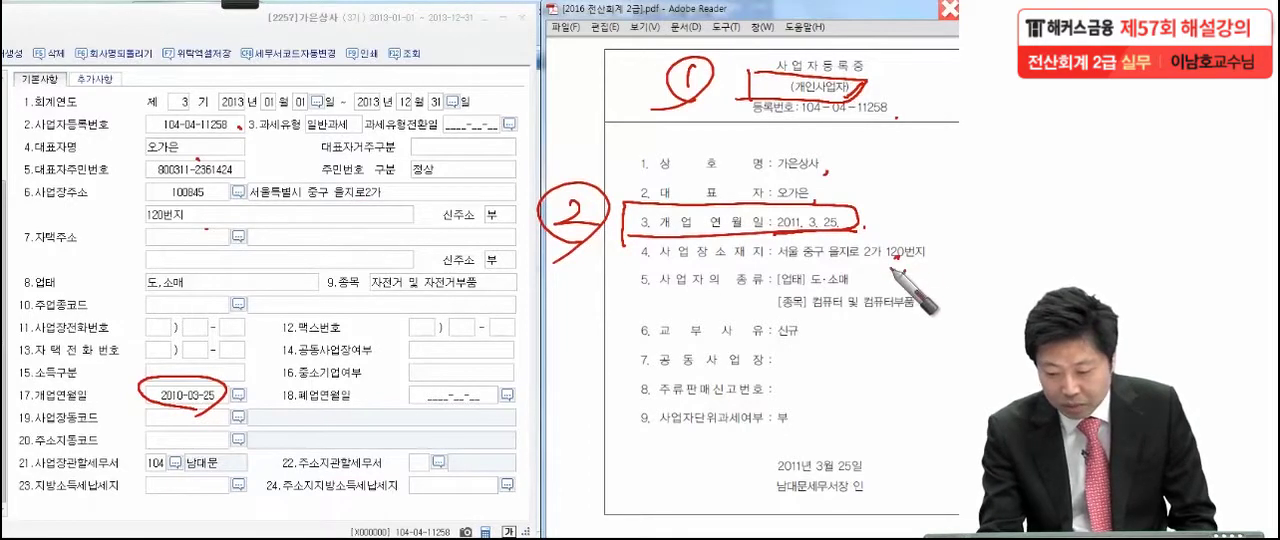
pyautogui.moveTo(794, 281); pyautogui.dragTo(797, 286)
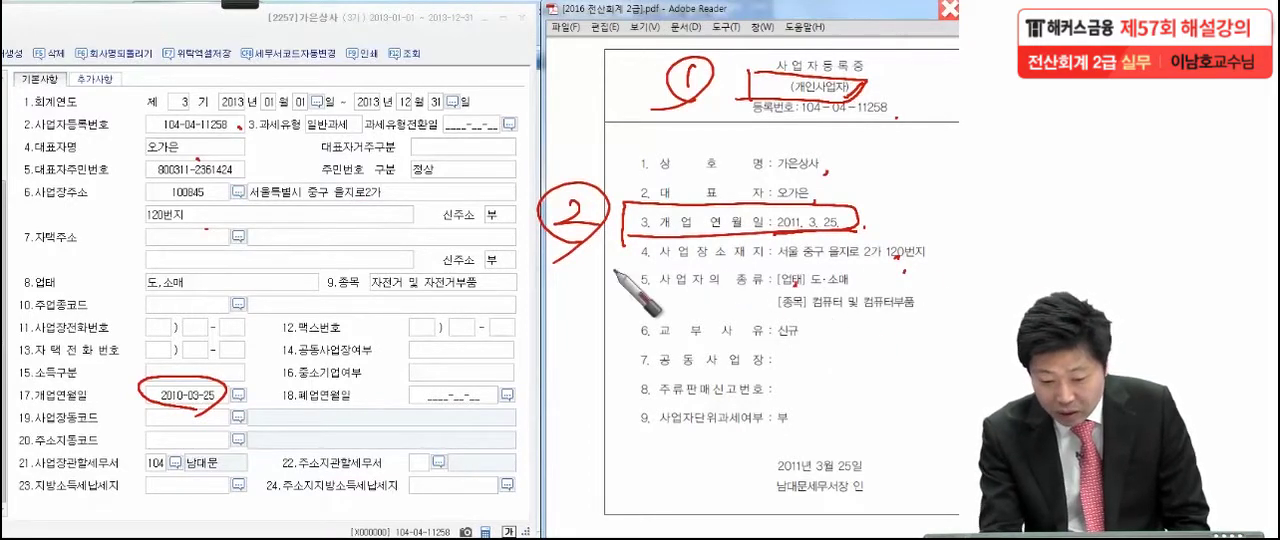
pyautogui.moveTo(222, 285); pyautogui.dragTo(228, 289)
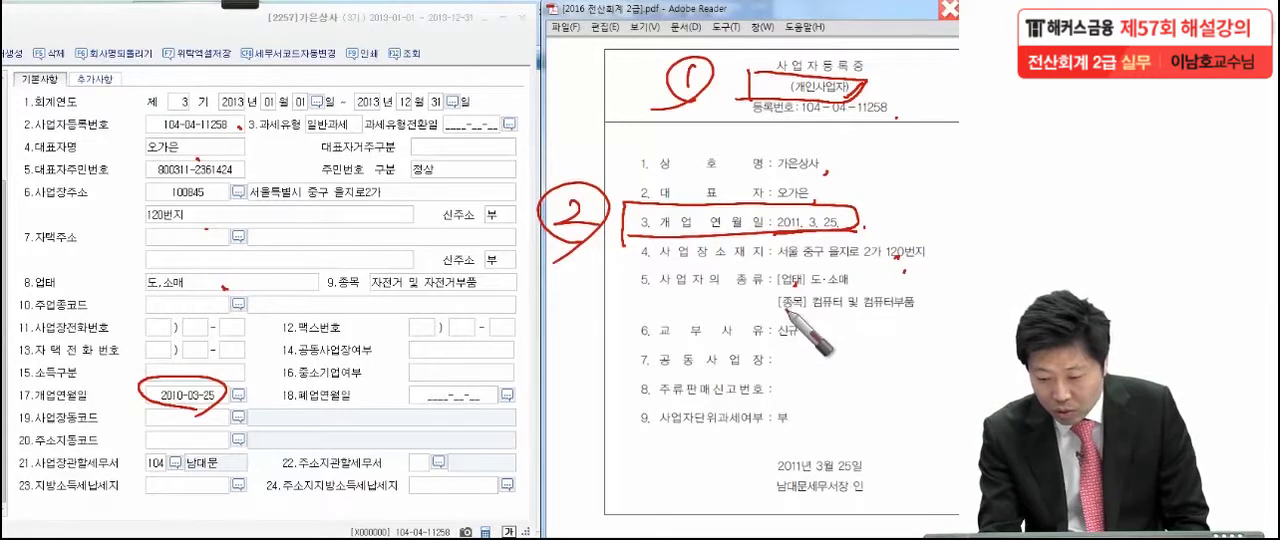
pyautogui.moveTo(746, 292)
pyautogui.mouseDown()
pyautogui.moveTo(745, 318)
pyautogui.moveTo(925, 302)
pyautogui.moveTo(735, 320)
pyautogui.moveTo(688, 298)
pyautogui.moveTo(665, 318)
pyautogui.moveTo(708, 318)
pyautogui.mouseUp()
pyautogui.moveTo(928, 304); pyautogui.dragTo(934, 316)
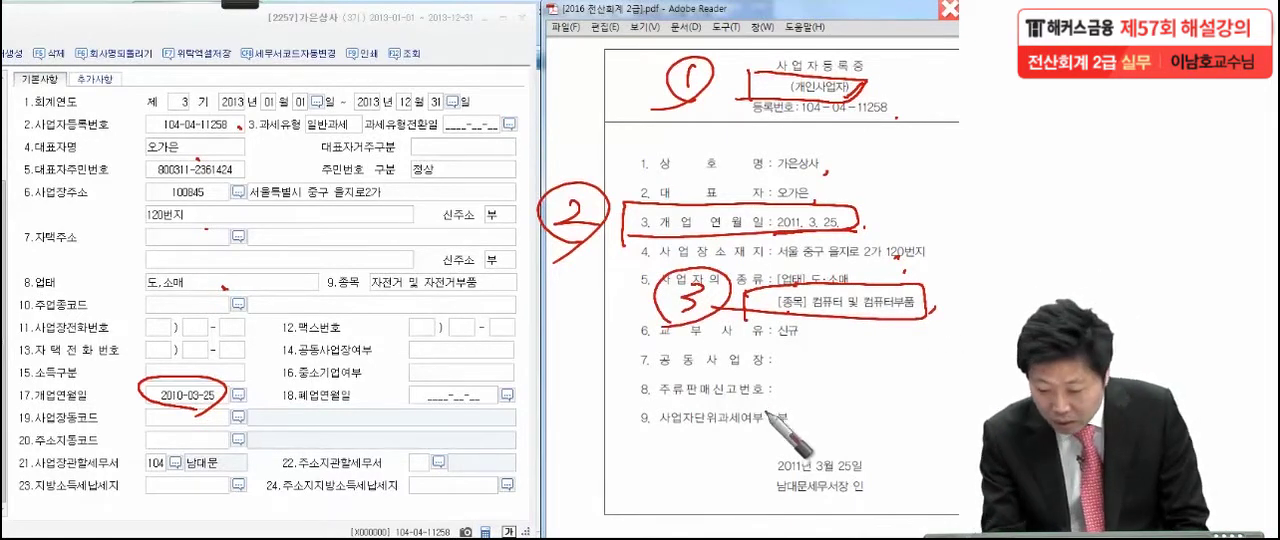
# Circle the tax office 남대문 on the certificate, tick it on the form, and clear all pen annotations
pyautogui.moveTo(808, 492)
pyautogui.mouseDown()
pyautogui.moveTo(776, 494)
pyautogui.moveTo(806, 500)
pyautogui.mouseUp()
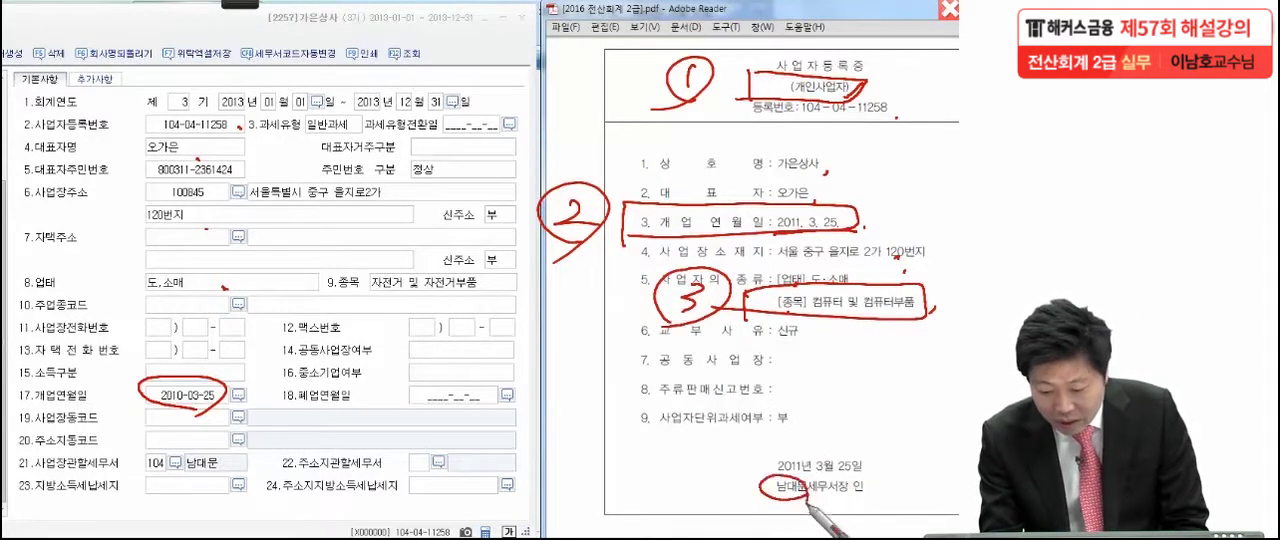
pyautogui.moveTo(210, 478); pyautogui.dragTo(228, 467)
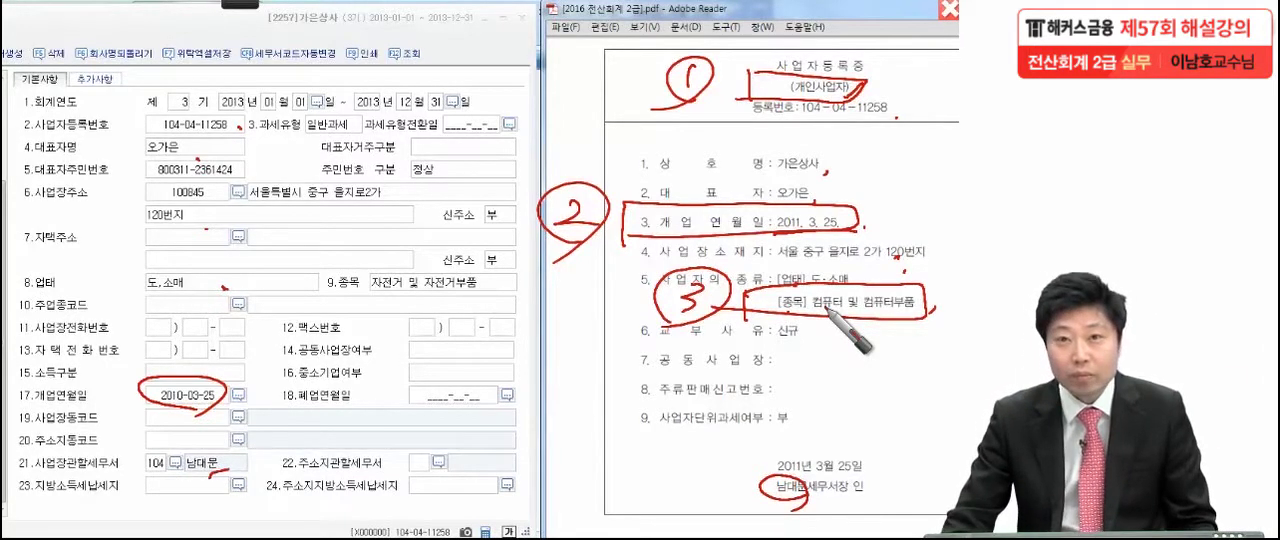
pyautogui.press('Escape')
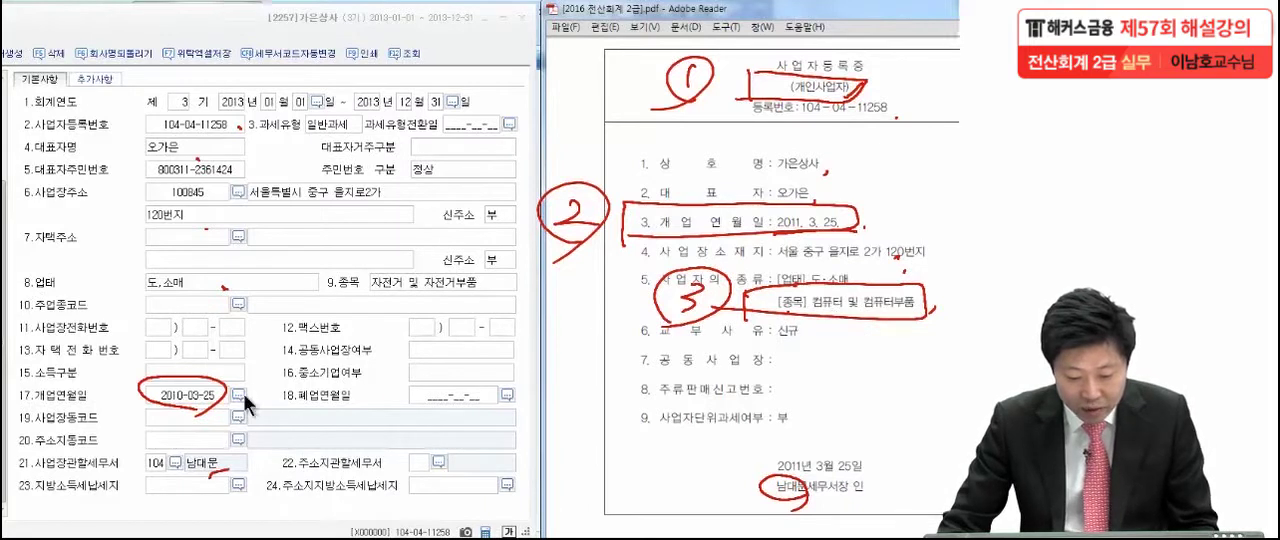
# Set the opening date (개업연월일) of 가은상사 to 2011-03-25
pyautogui.click(240, 394)
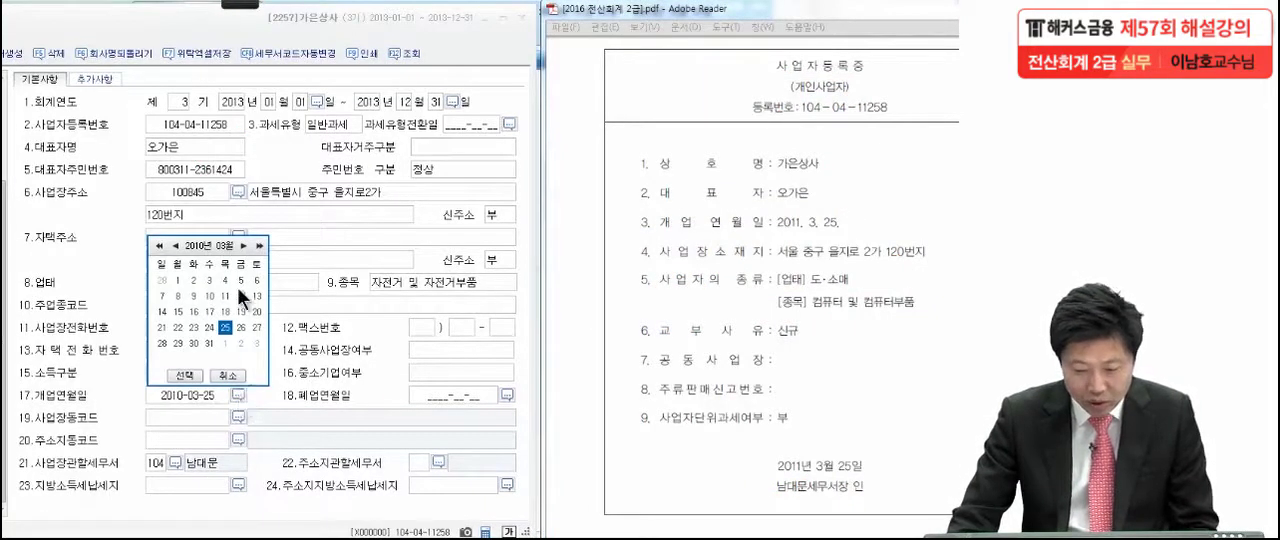
pyautogui.click(259, 246)
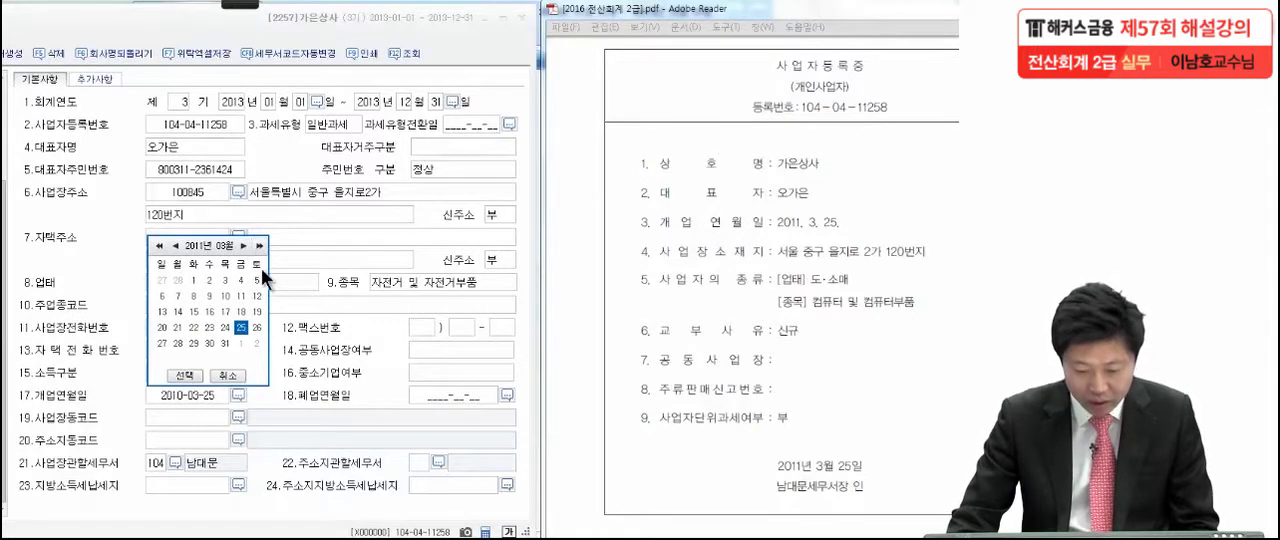
pyautogui.click(185, 376)
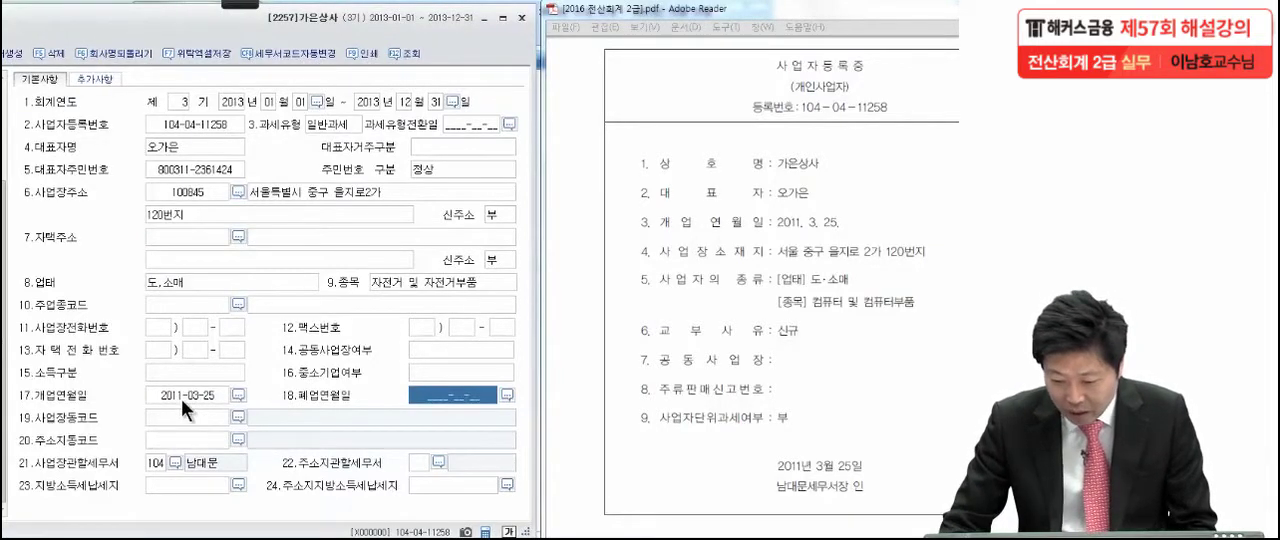
# Replace the business item (종목) with 컴퓨터 및 컴퓨터부품 and close the company registration form
pyautogui.click(407, 282)
pyautogui.press('BackSpace')
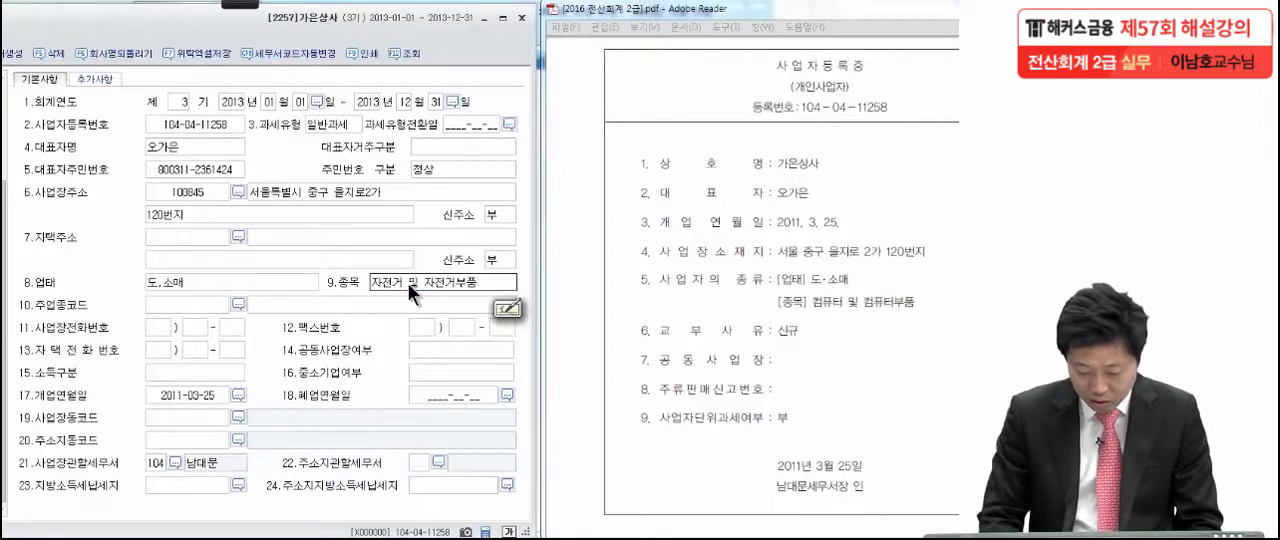
pyautogui.press('BackSpace')
pyautogui.press('BackSpace')
pyautogui.press('BackSpace')
pyautogui.press('BackSpace')
pyautogui.press('BackSpace')
pyautogui.press('BackSpace')
pyautogui.press('BackSpace')
pyautogui.press('BackSpace')
pyautogui.press('BackSpace')
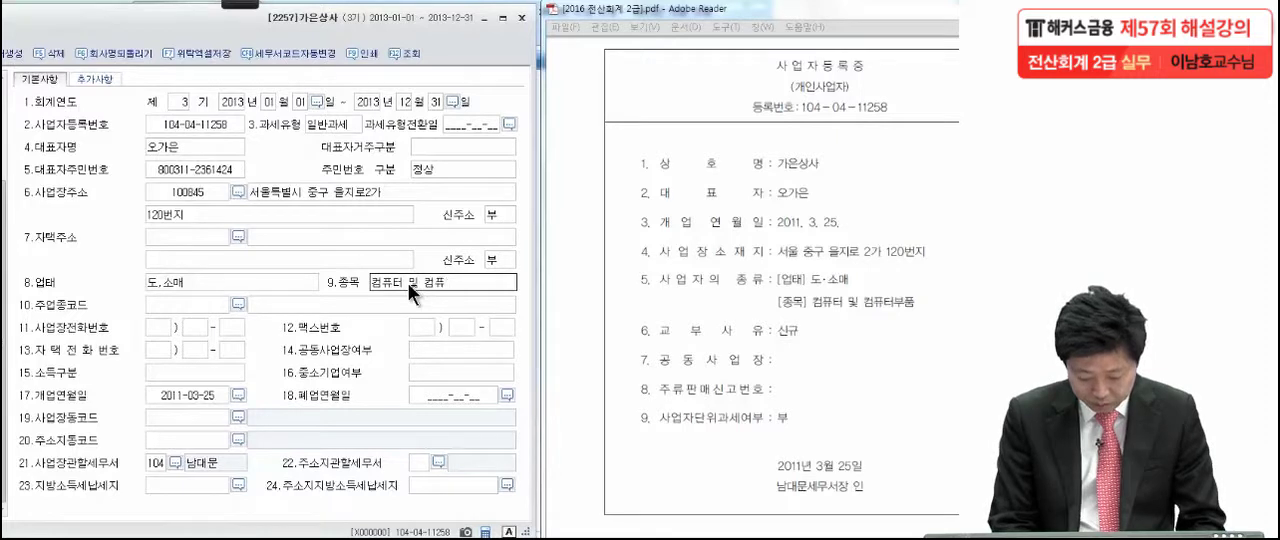
pyautogui.write('터부품')
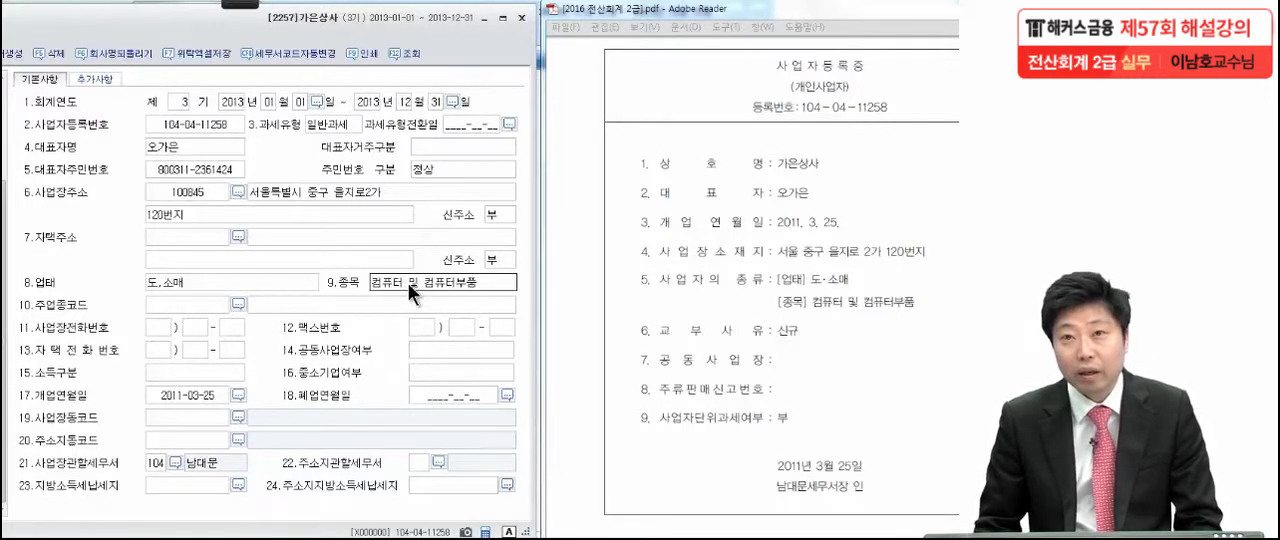
pyautogui.click(362, 309)
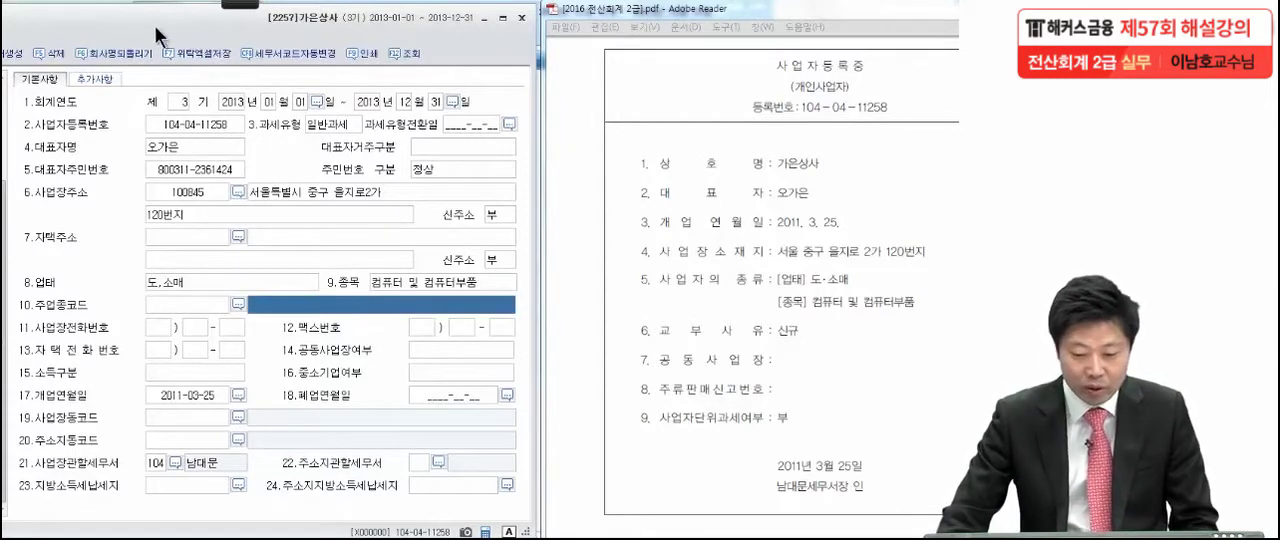
pyautogui.moveTo(143, 27); pyautogui.dragTo(405, 26)
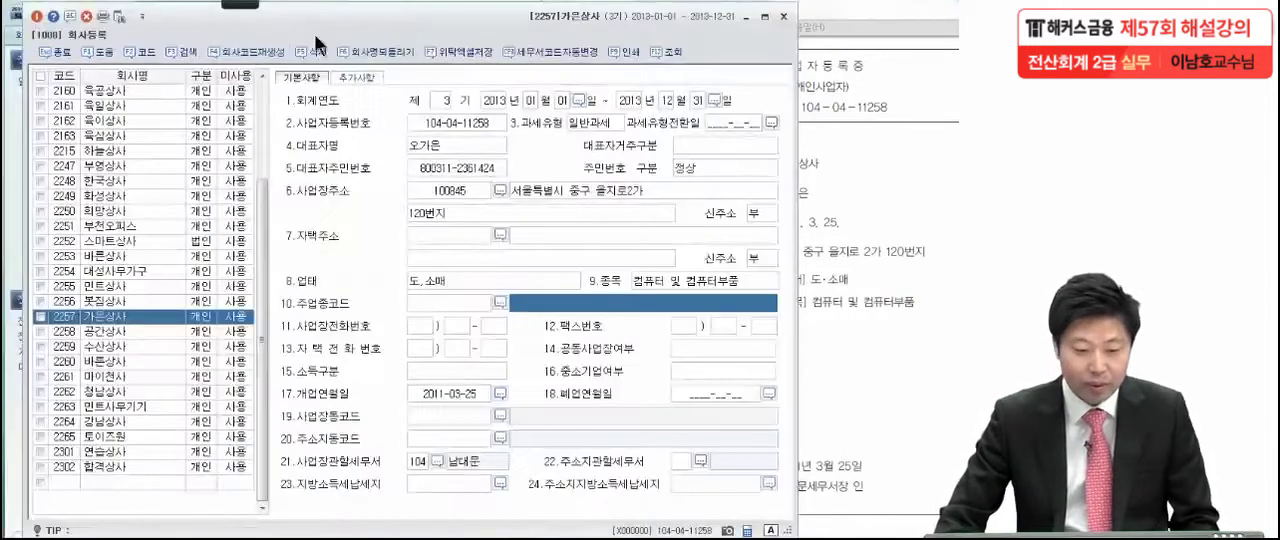
pyautogui.click(40, 15)
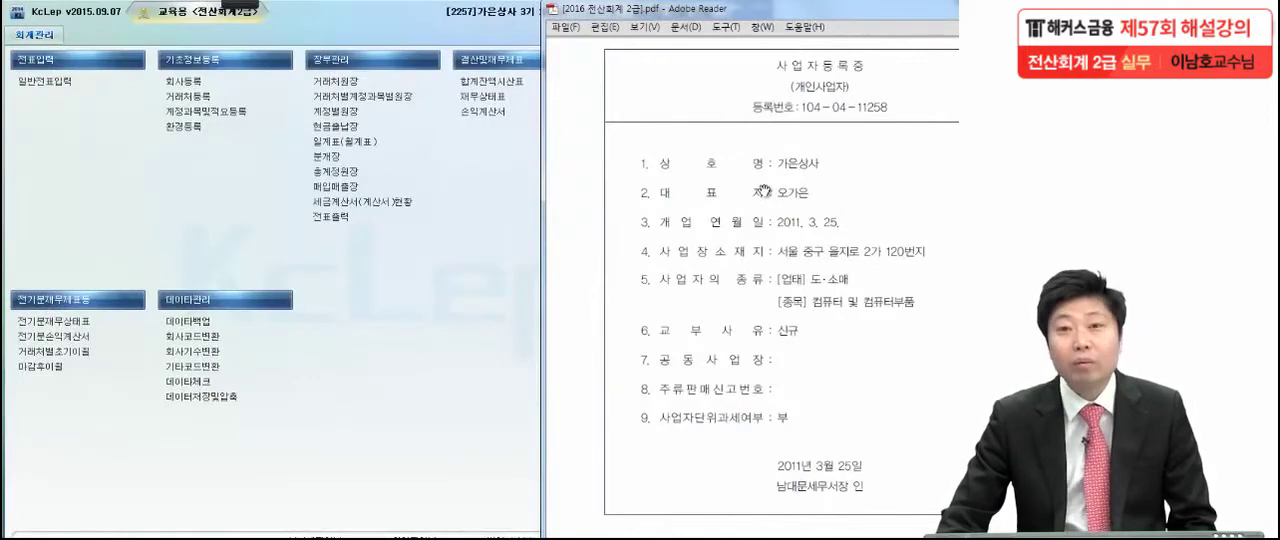
# Switch to the exam PDF in Adobe Reader, place it beside the main menu and examine the 문제2 balance sheet (재무상태표)
pyautogui.moveTo(840, 14); pyautogui.dragTo(682, 20)
pyautogui.scroll(-10, 655, 362)
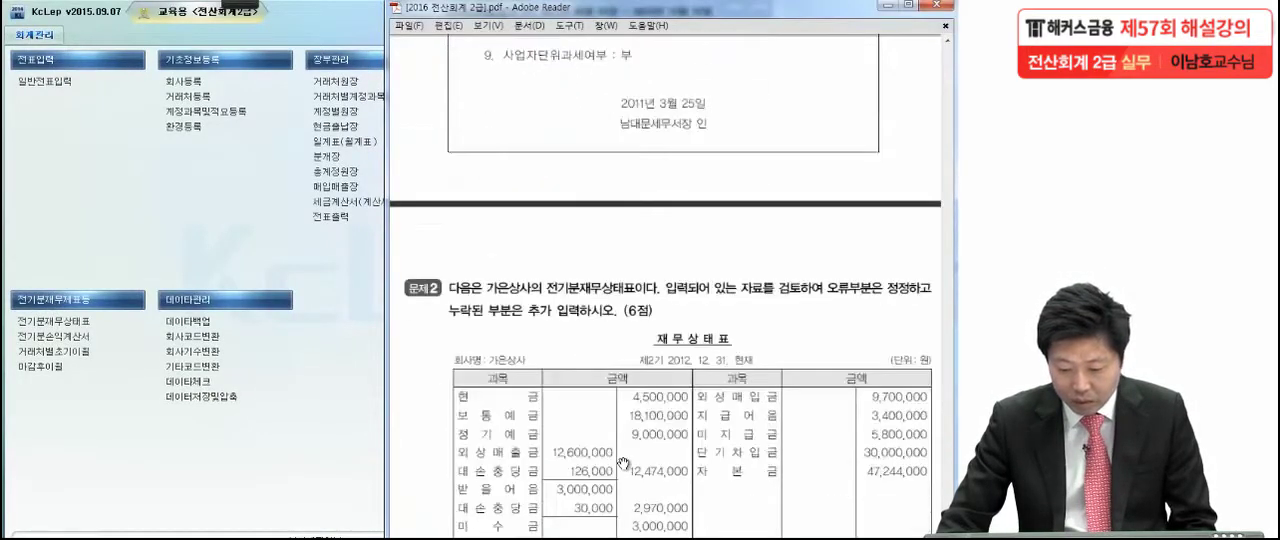
pyautogui.moveTo(633, 402); pyautogui.dragTo(633, 396)
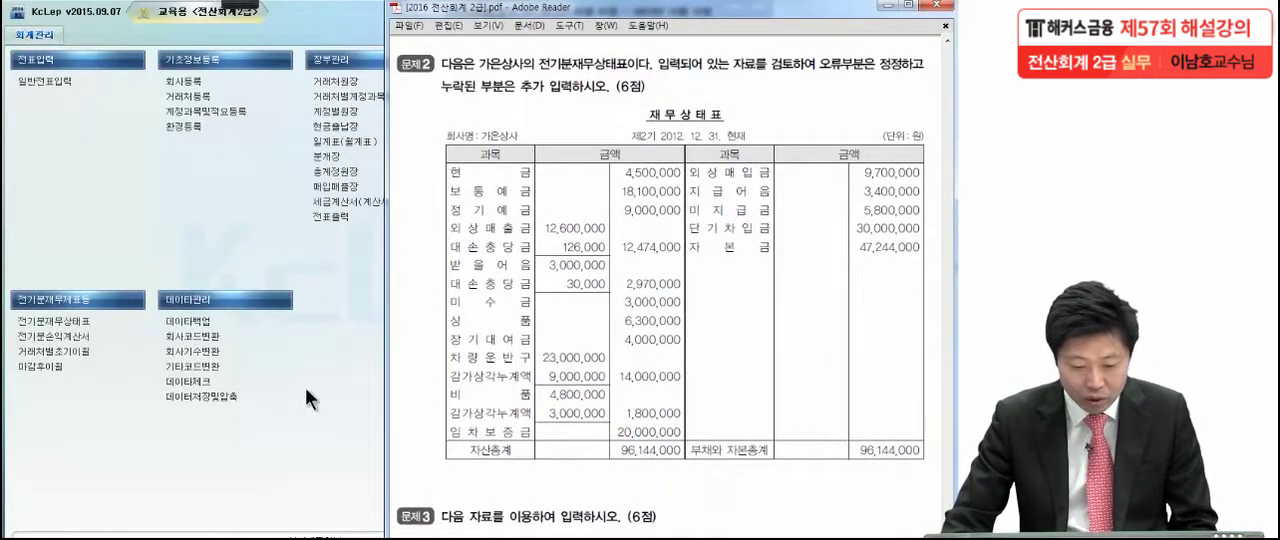
# Open the prior-period balance sheet (전기분재무상태표), place the exam PDF beside it and activate the annotation pen
pyautogui.doubleClick(45, 321)
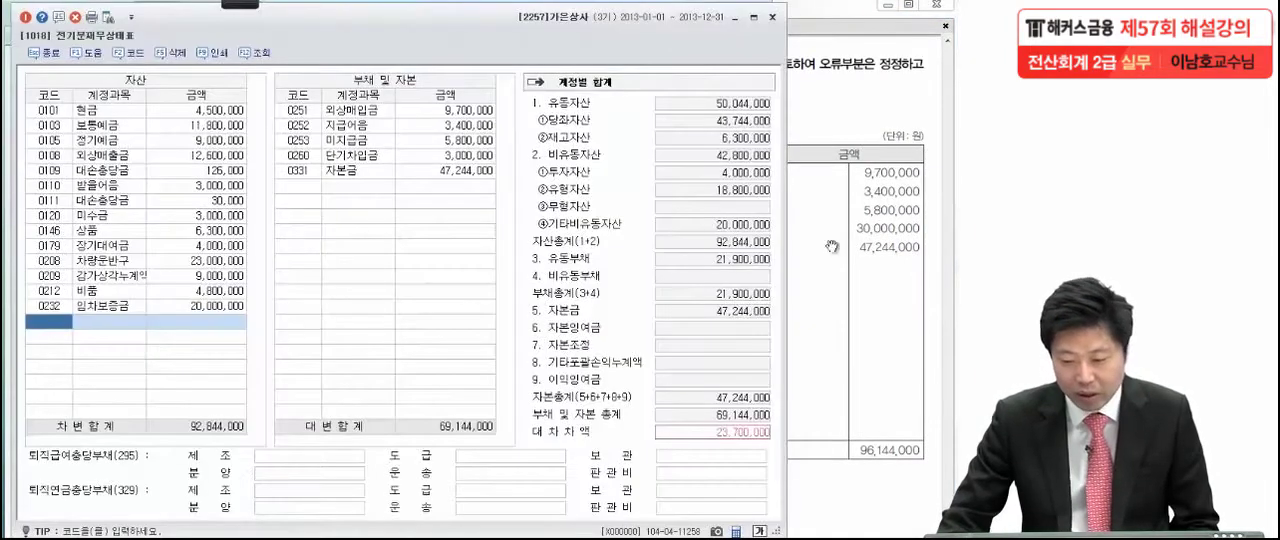
pyautogui.click(908, 206)
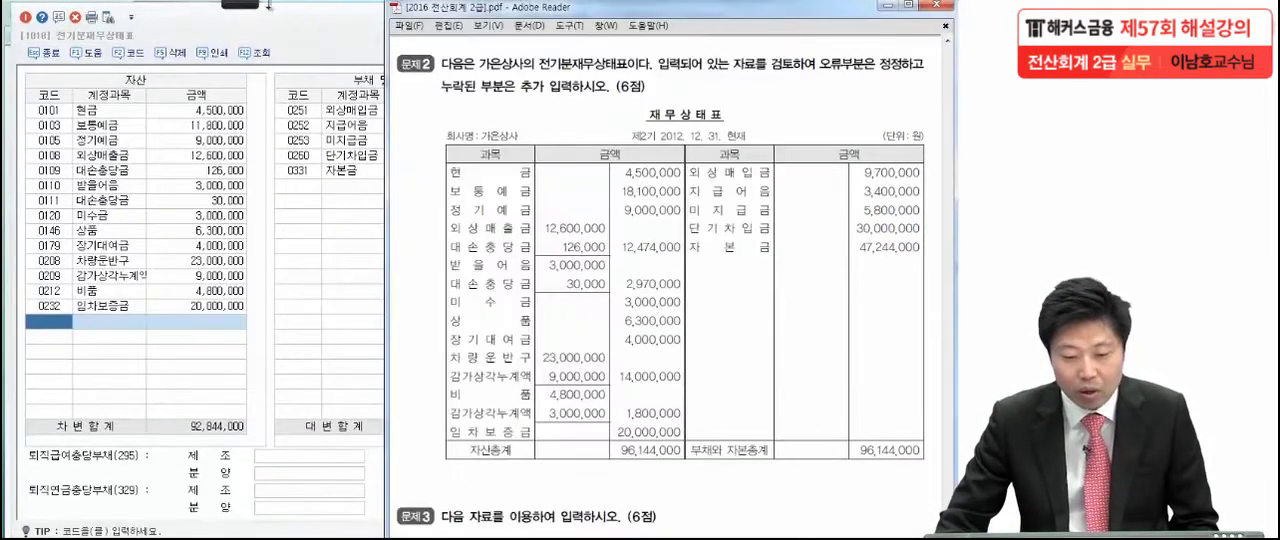
pyautogui.moveTo(266, 7)
pyautogui.click(26, 17)
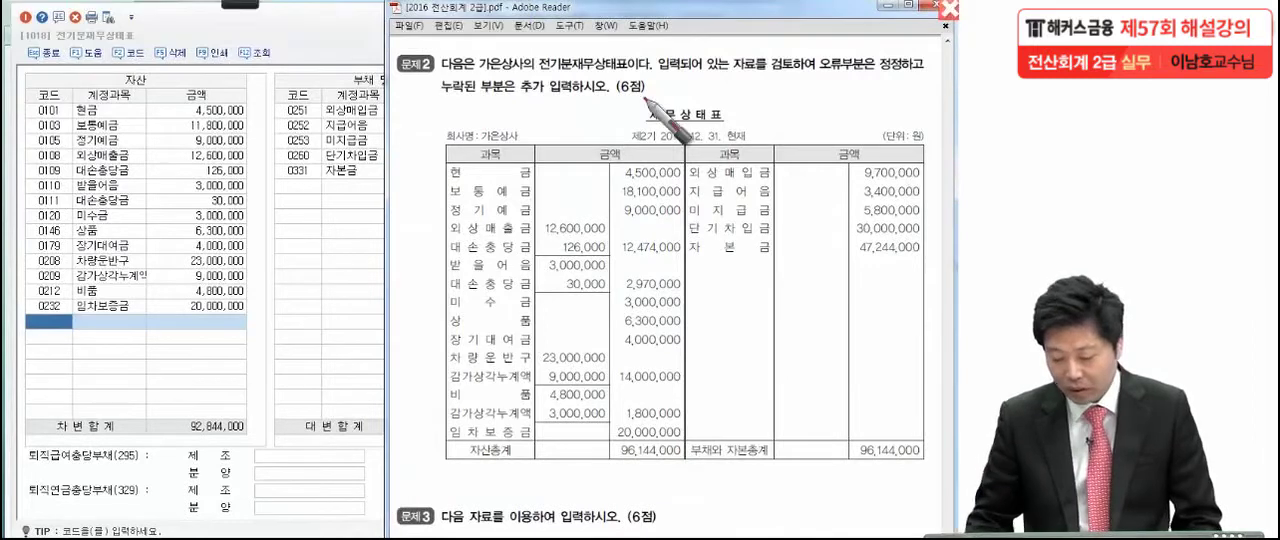
# Tick the 현금 amount on the exam sheet, then box the 보통예금 row of 18,100,000 and flag it with a circled check
pyautogui.click(691, 176)
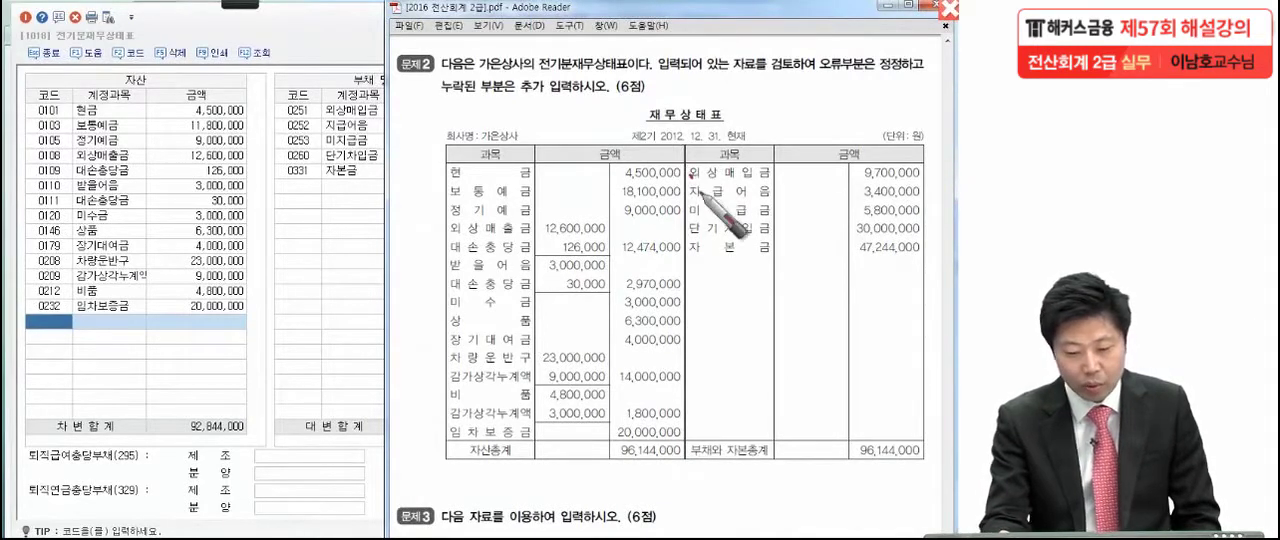
pyautogui.moveTo(422, 172)
pyautogui.mouseDown()
pyautogui.moveTo(423, 220)
pyautogui.moveTo(462, 181)
pyautogui.moveTo(700, 180)
pyautogui.moveTo(560, 205)
pyautogui.mouseUp()
pyautogui.moveTo(482, 205); pyautogui.dragTo(422, 206)
pyautogui.moveTo(402, 158)
pyautogui.mouseDown()
pyautogui.moveTo(406, 188)
pyautogui.moveTo(418, 150)
pyautogui.mouseUp()
pyautogui.moveTo(390, 204); pyautogui.dragTo(392, 207)
# Compare the asset amounts from 정기예금 down to 비품 with the entered data, ticking each one on the exam sheet
pyautogui.click(680, 227)
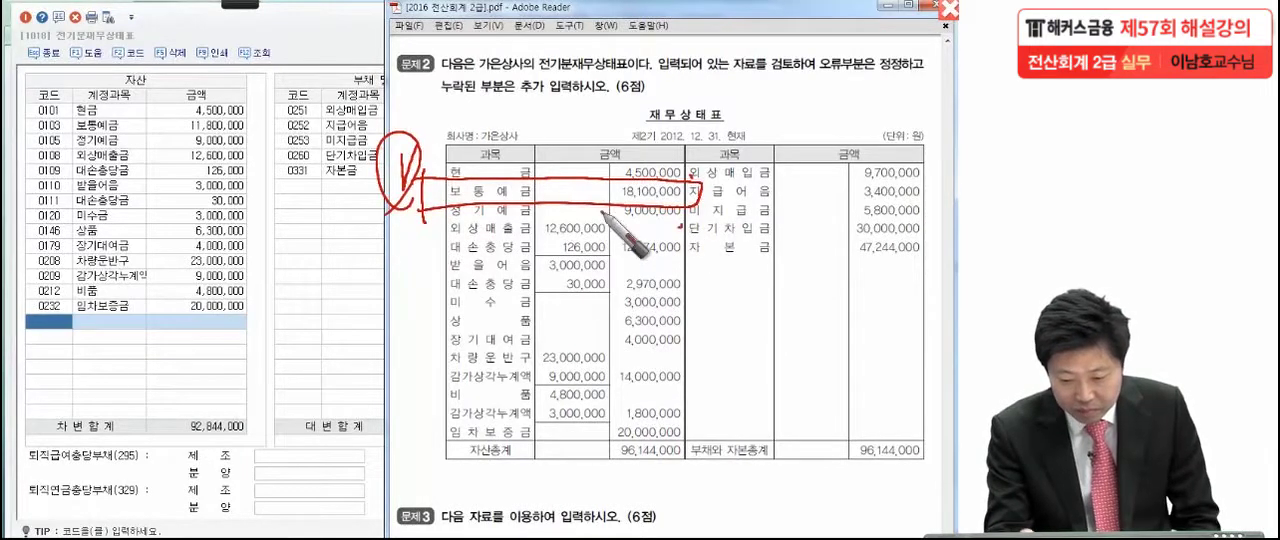
pyautogui.click(608, 240)
pyautogui.click(613, 255)
pyautogui.click(603, 277)
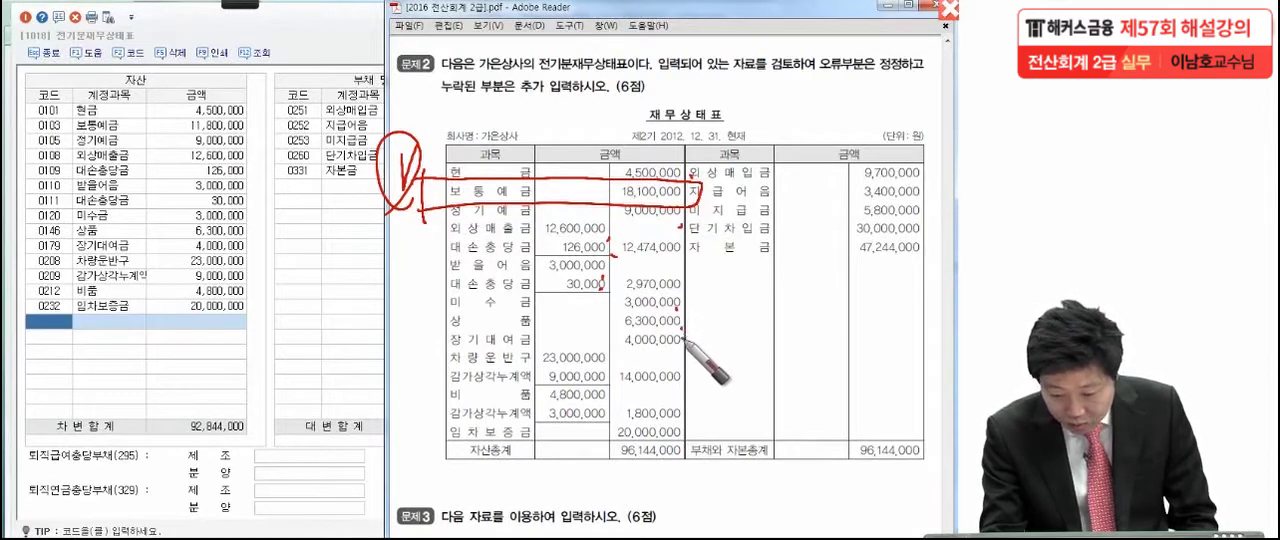
pyautogui.moveTo(681, 352); pyautogui.dragTo(675, 352)
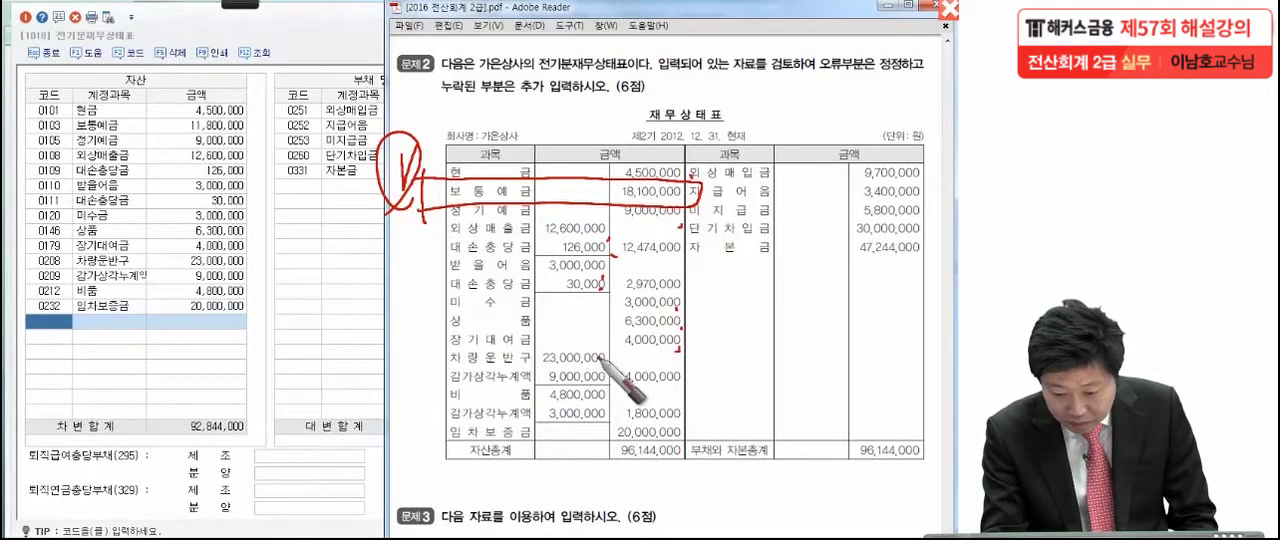
pyautogui.moveTo(598, 360); pyautogui.dragTo(602, 368)
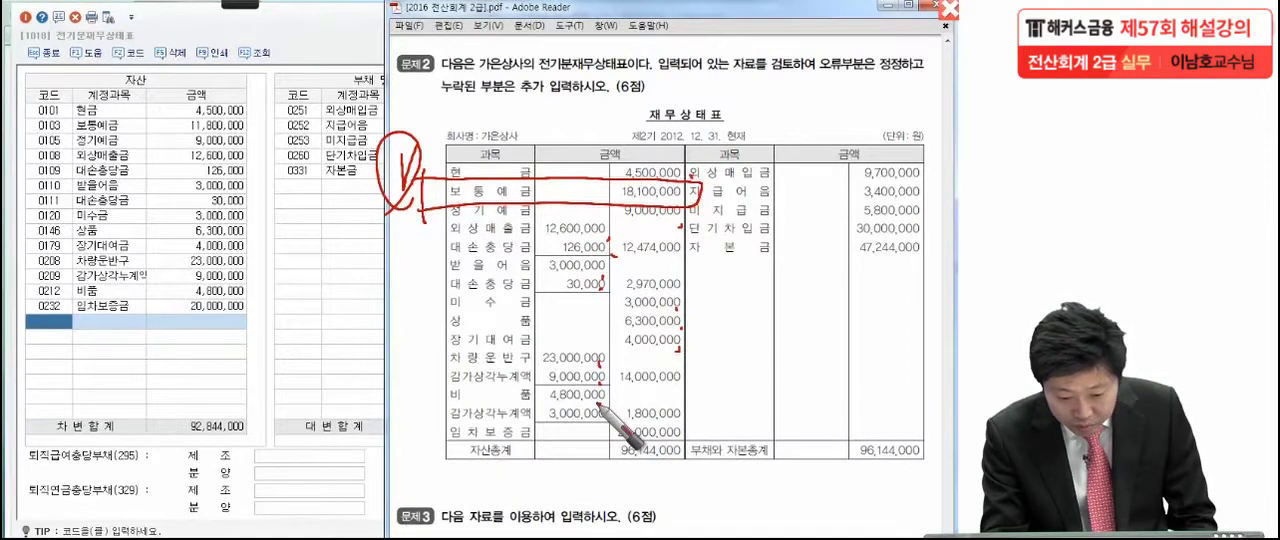
# Box the 감가상각누계액 row under 비품 on the exam sheet and flag it with a circled check
pyautogui.moveTo(417, 400)
pyautogui.mouseDown()
pyautogui.moveTo(414, 432)
pyautogui.moveTo(605, 405)
pyautogui.moveTo(412, 428)
pyautogui.mouseUp()
pyautogui.moveTo(390, 388)
pyautogui.mouseDown()
pyautogui.moveTo(420, 366)
pyautogui.moveTo(404, 428)
pyautogui.mouseUp()
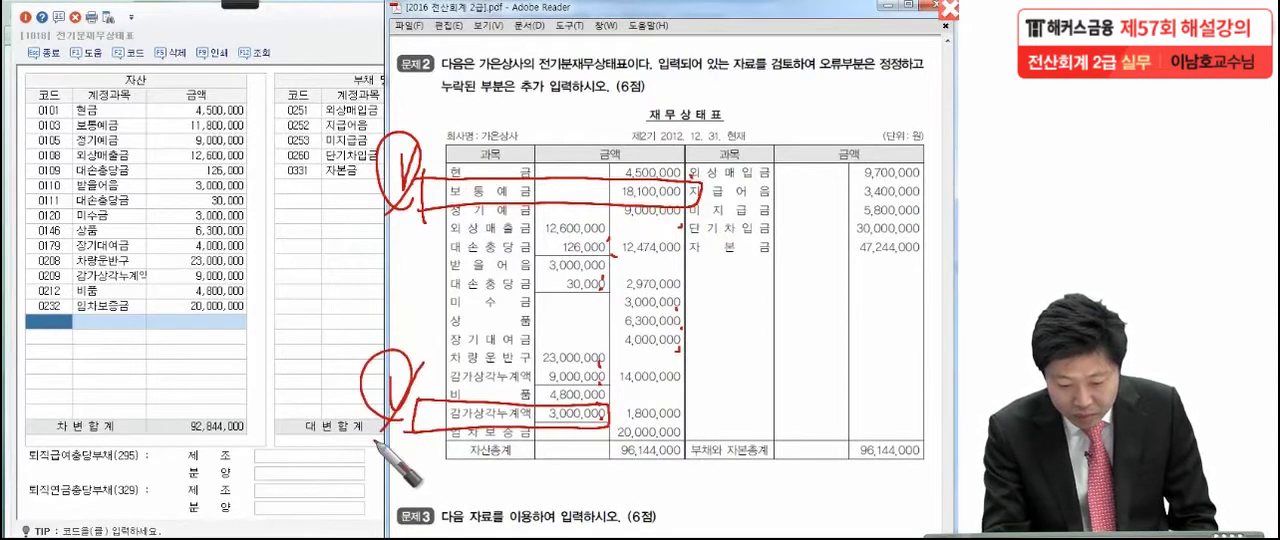
pyautogui.click(693, 447)
pyautogui.click(510, 194)
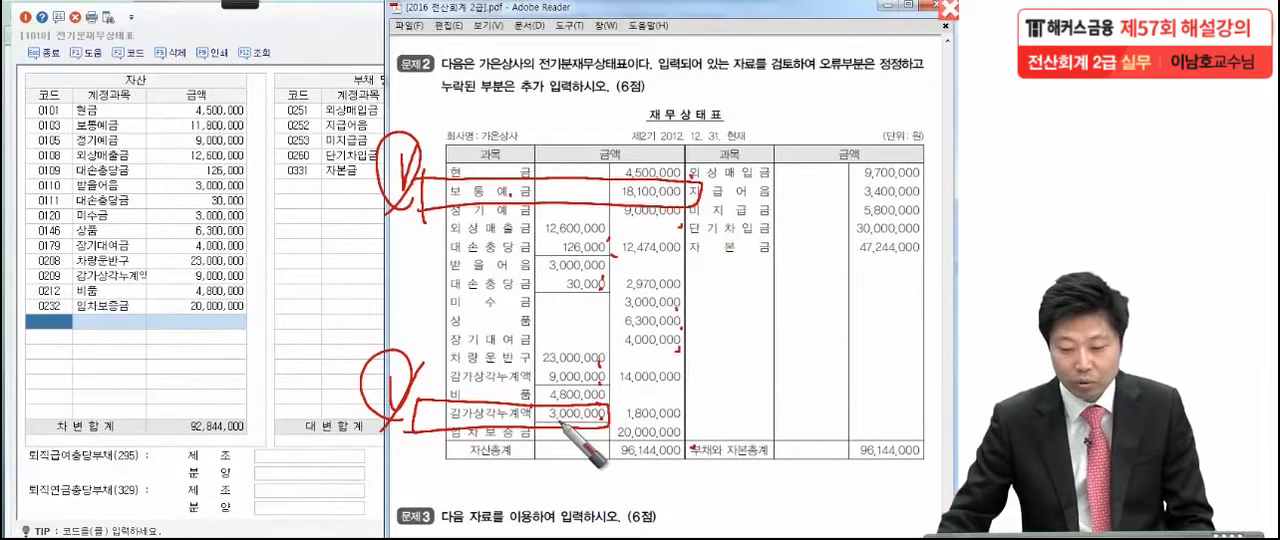
# Set the 보통예금 amount to 18,100,000 and go to the first empty row of the asset list
pyautogui.click(215, 126)
pyautogui.write('81')
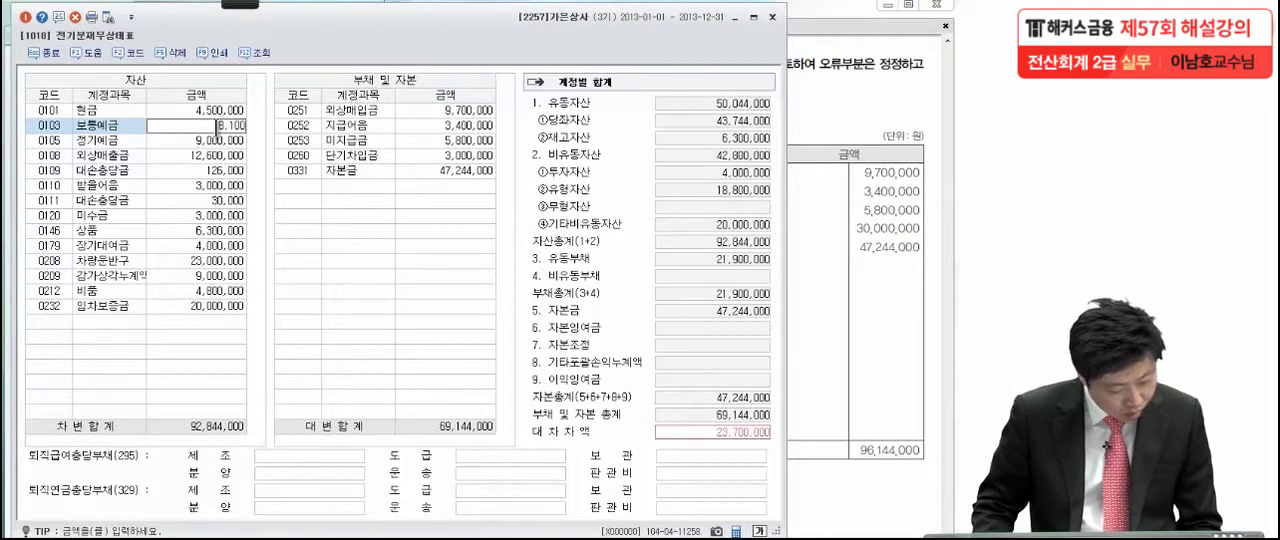
pyautogui.press('Return')
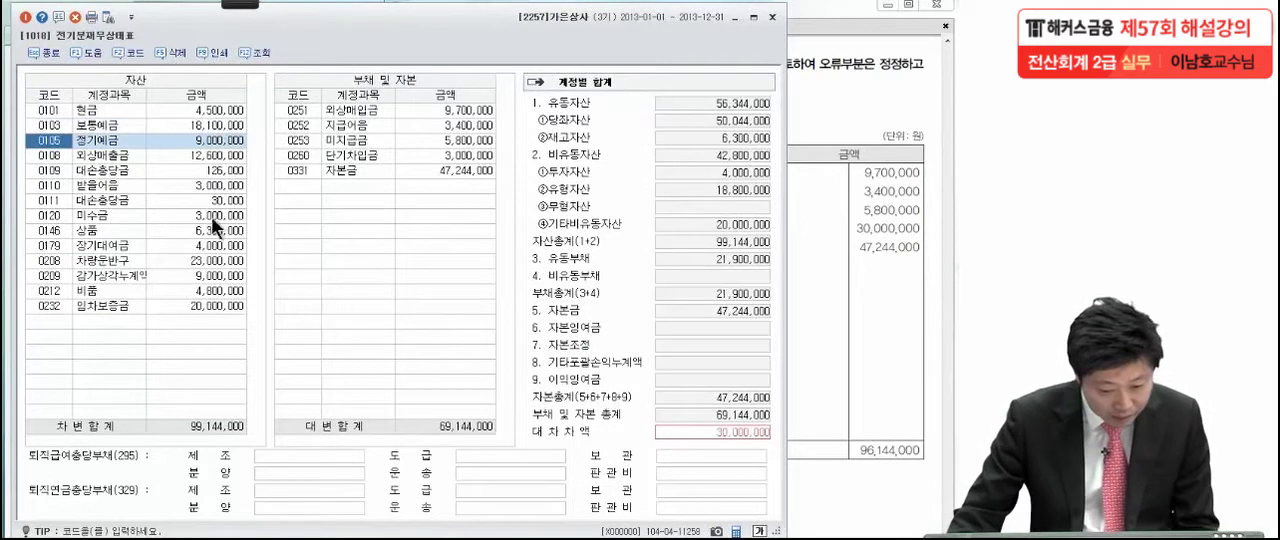
pyautogui.click(58, 321)
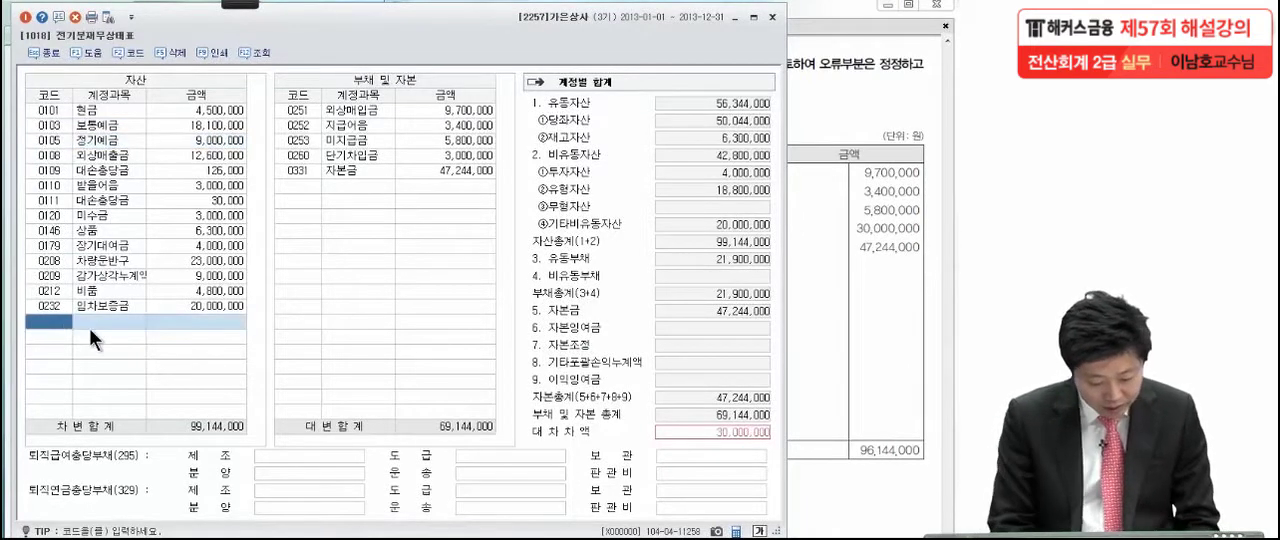
pyautogui.write('감가')
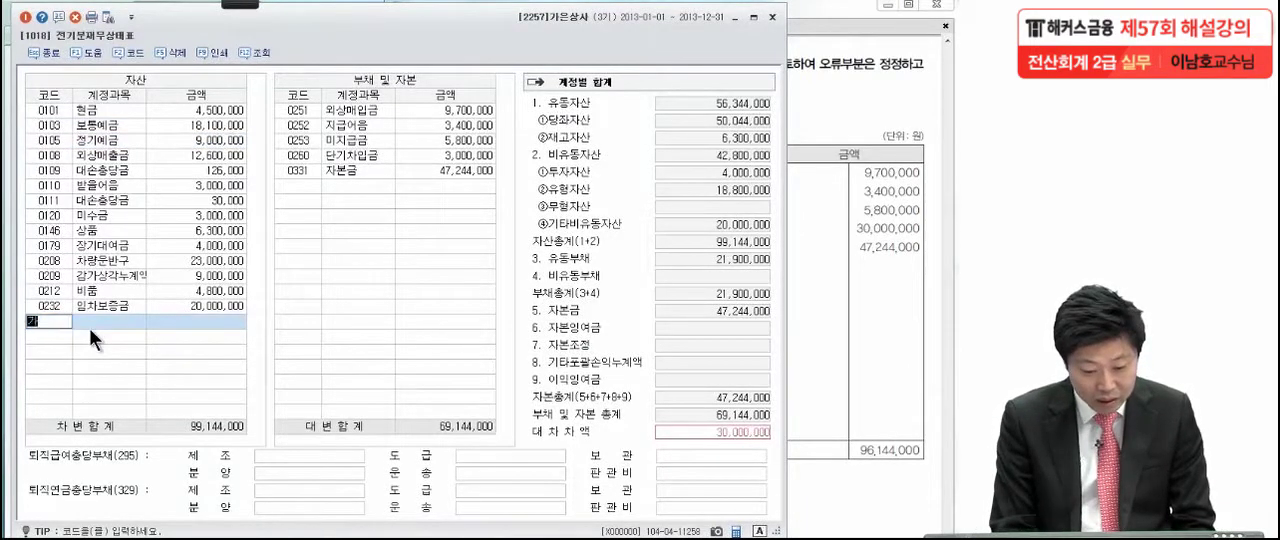
pyautogui.press('BackSpace')
pyautogui.press('BackSpace')
pyautogui.press('BackSpace')
pyautogui.press('BackSpace')
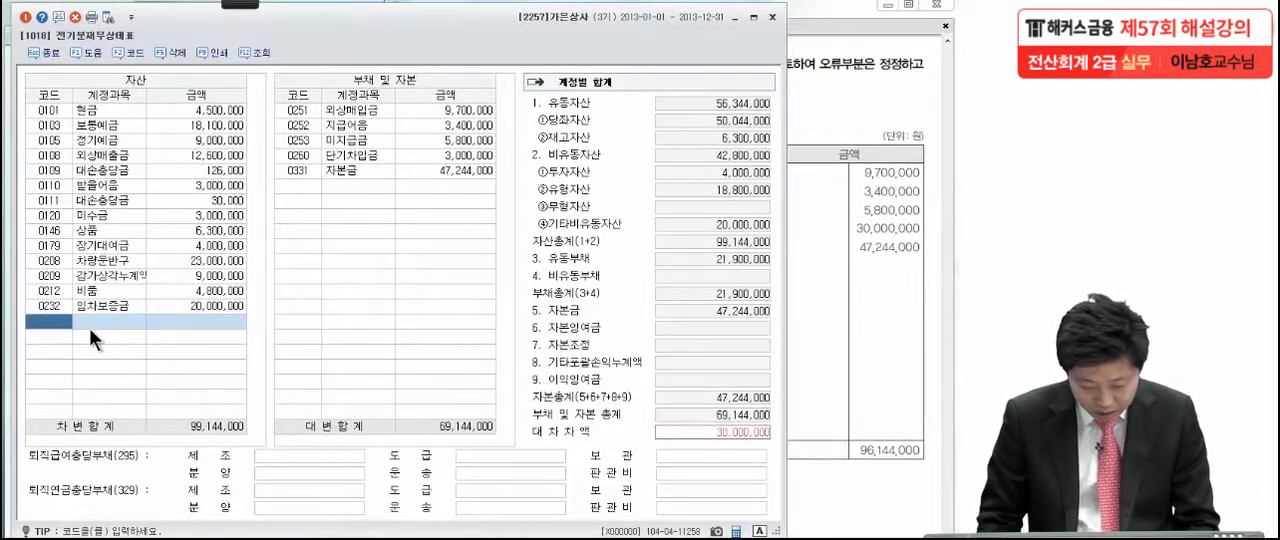
# Look up 감가상각누계액 in the account code help, add code 0213 for 비품 and enter the amount 3,000,000
pyautogui.press('F2')
pyautogui.write('감가상')
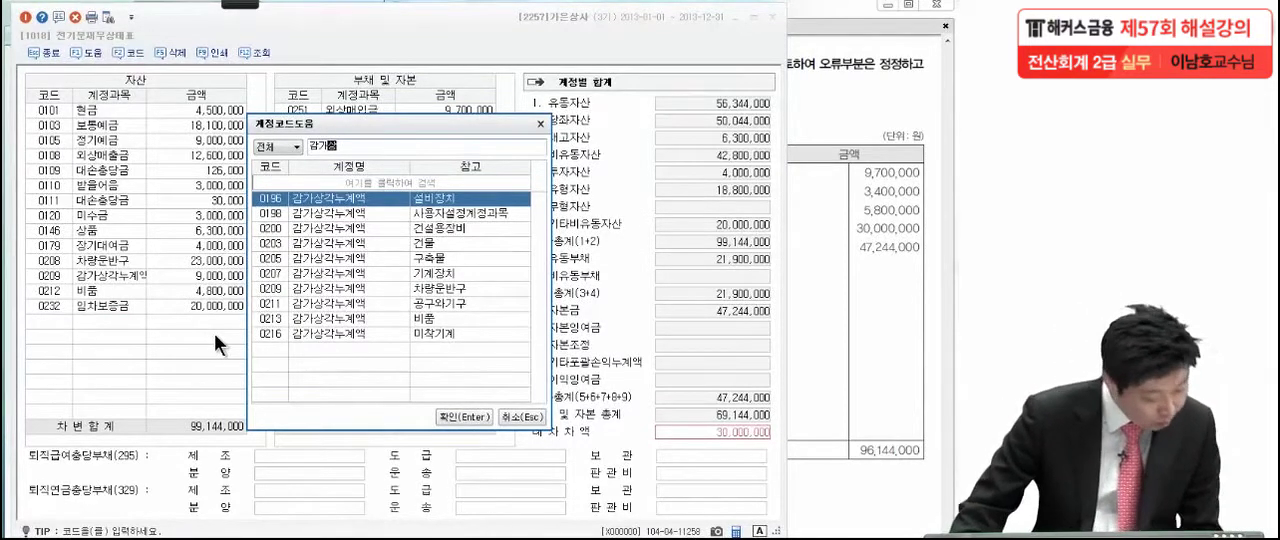
pyautogui.click(388, 318)
pyautogui.doubleClick(388, 318)
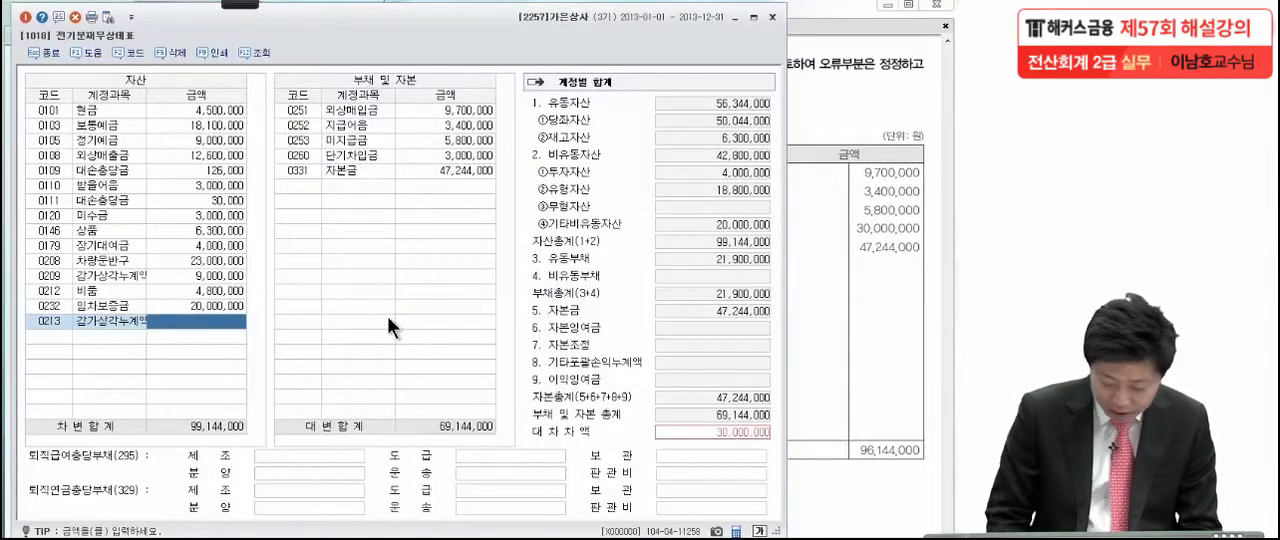
pyautogui.write('3,00')
pyautogui.write('0,000')
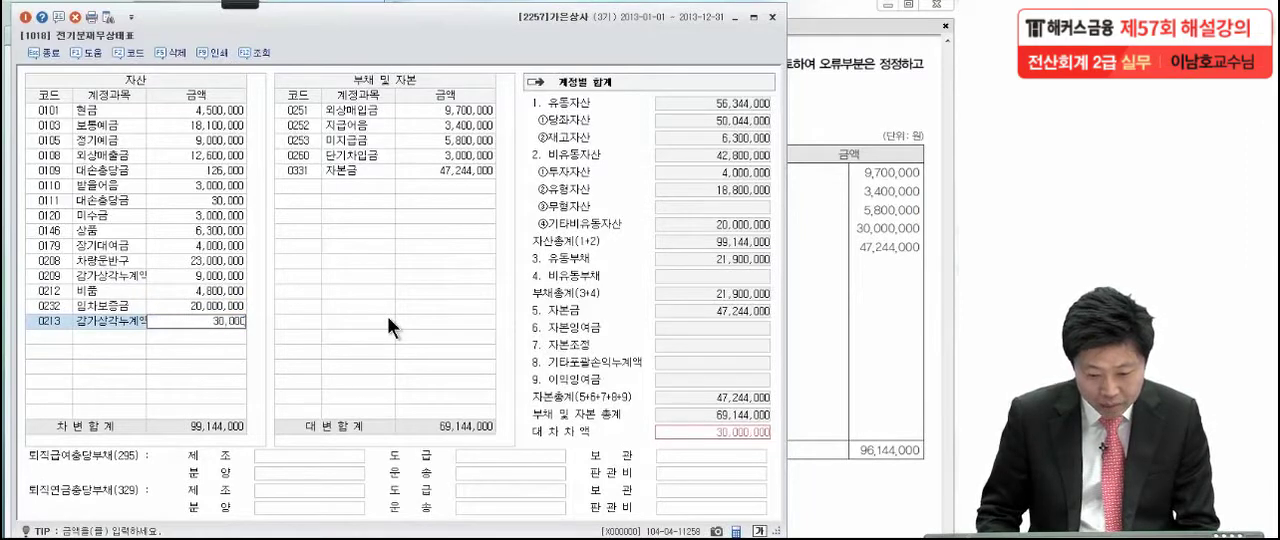
pyautogui.press('Return')
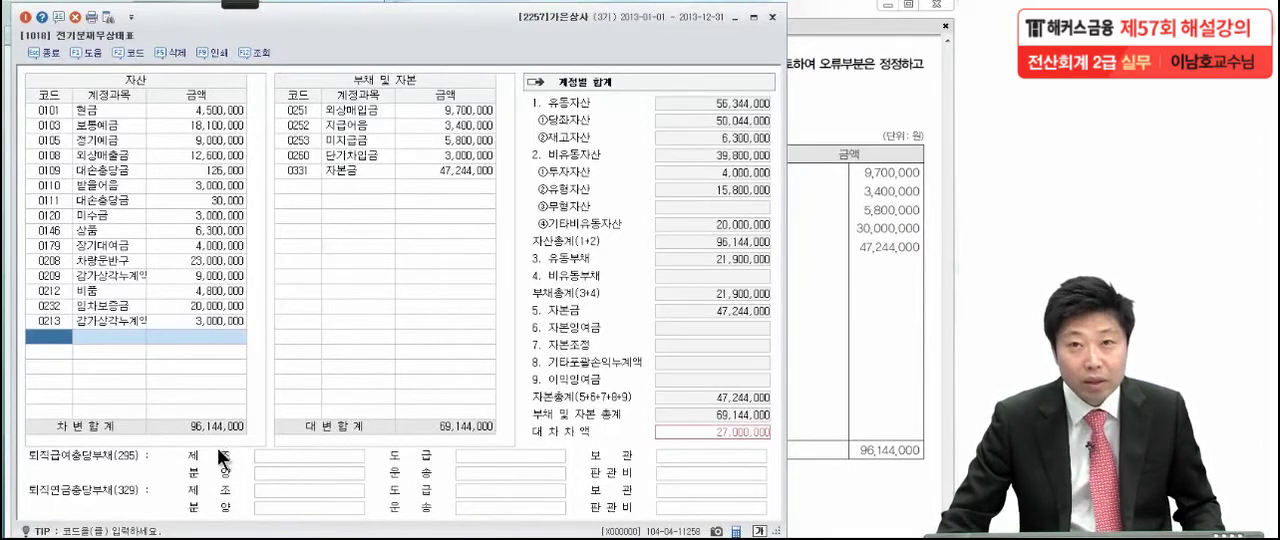
# Place the liabilities list beside the exam sheet and compare the 외상매입금, 지급어음 and 미지급금 amounts
pyautogui.click(435, 132)
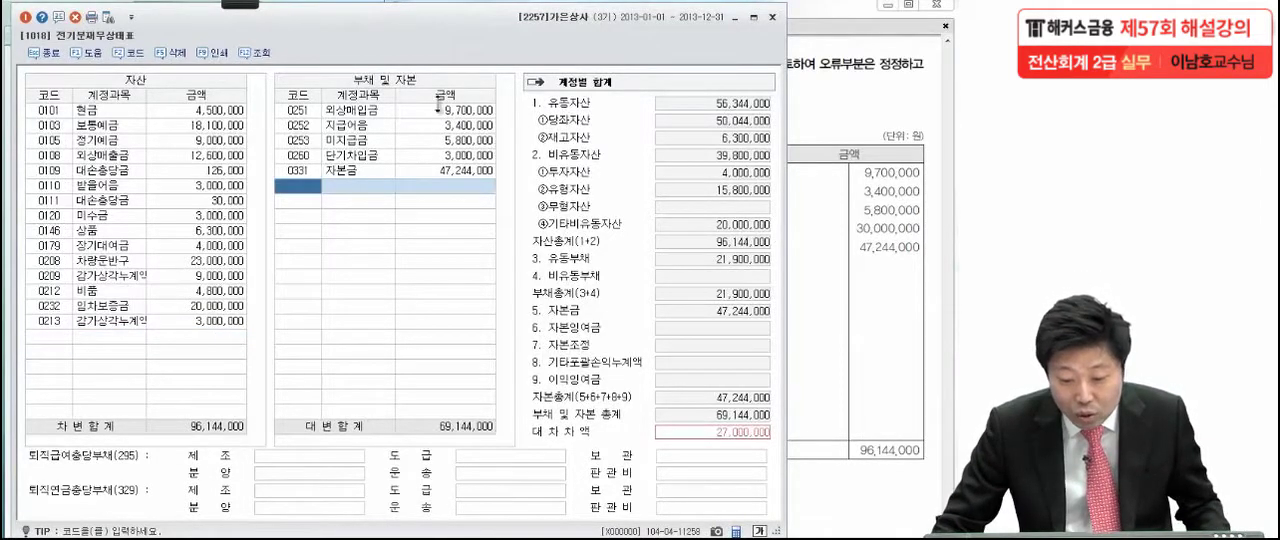
pyautogui.click(834, 184)
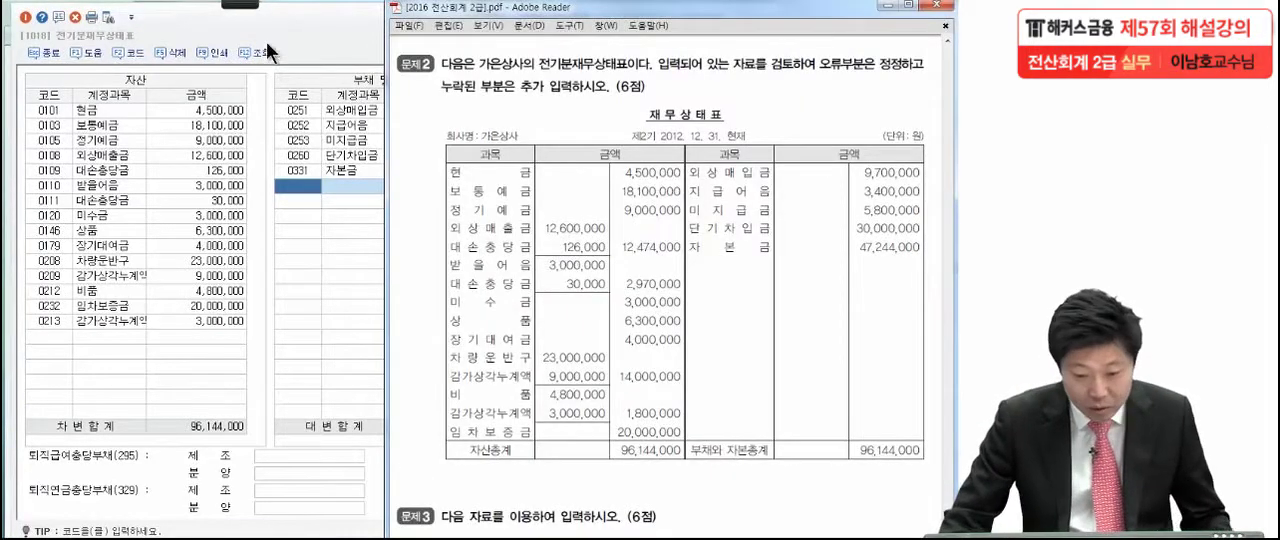
pyautogui.moveTo(323, 29); pyautogui.dragTo(113, 37)
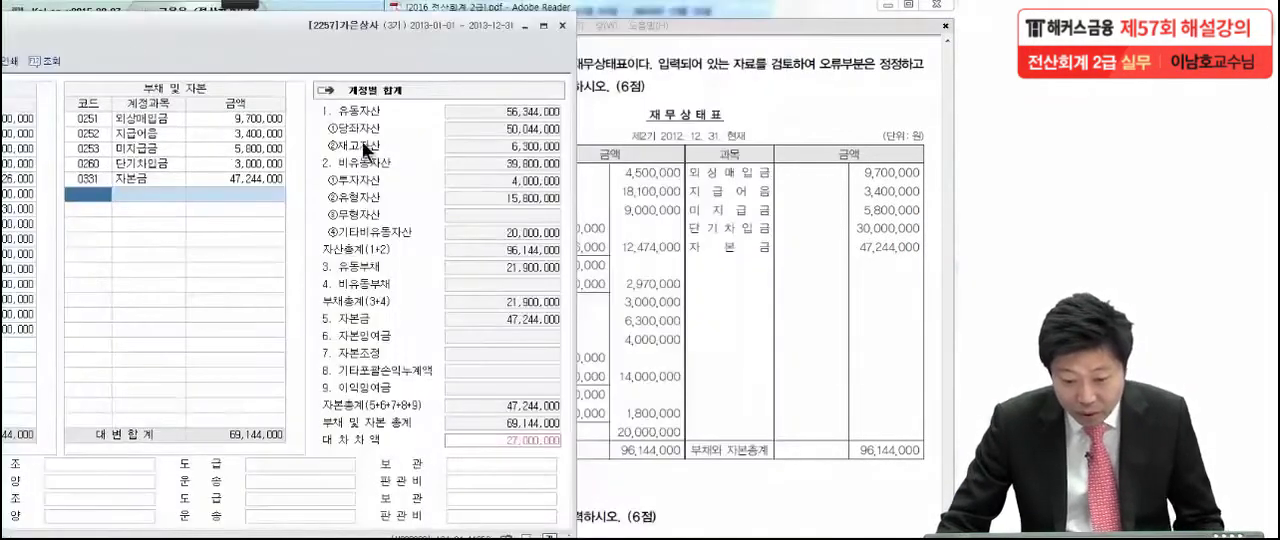
pyautogui.click(225, 119)
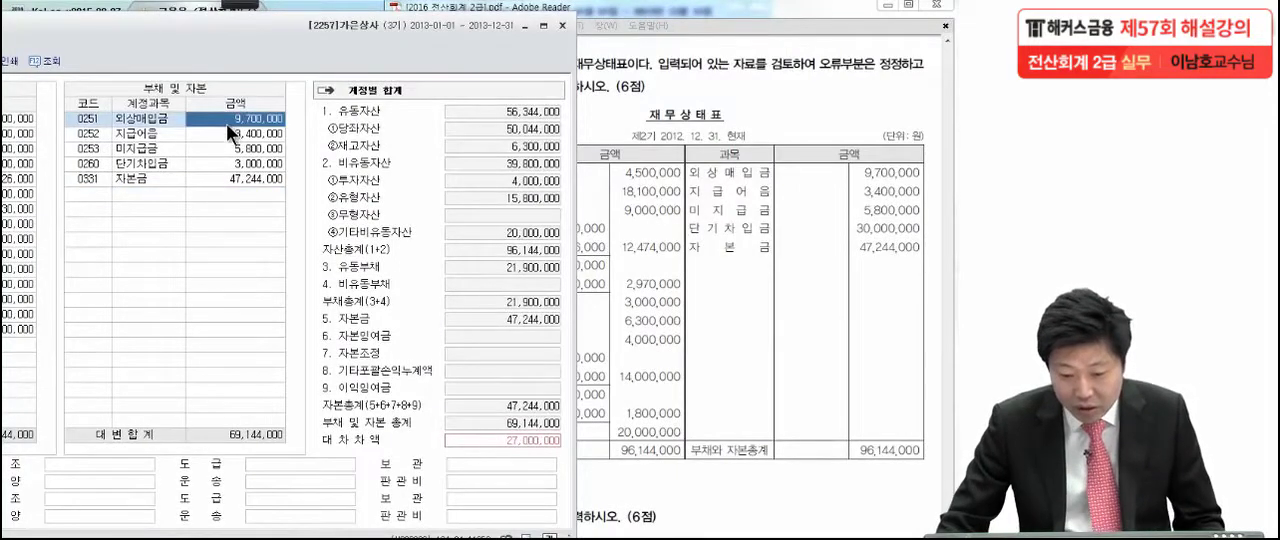
pyautogui.click(225, 136)
pyautogui.click(226, 148)
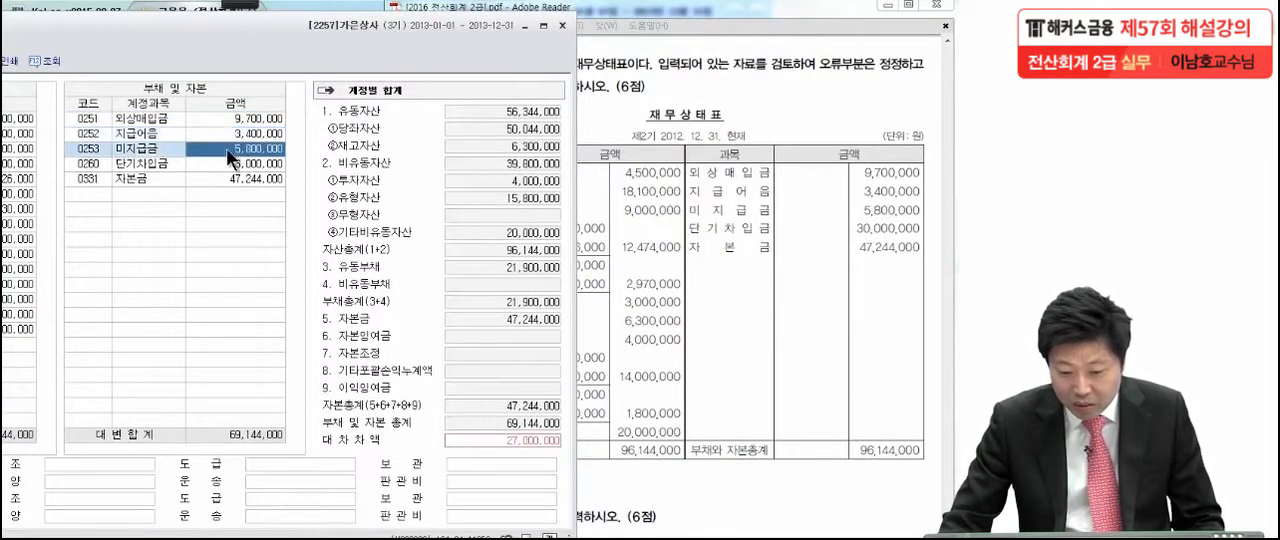
# Set the 단기차입금 amount in the liabilities and capital list to 30,000,000
pyautogui.click(230, 165)
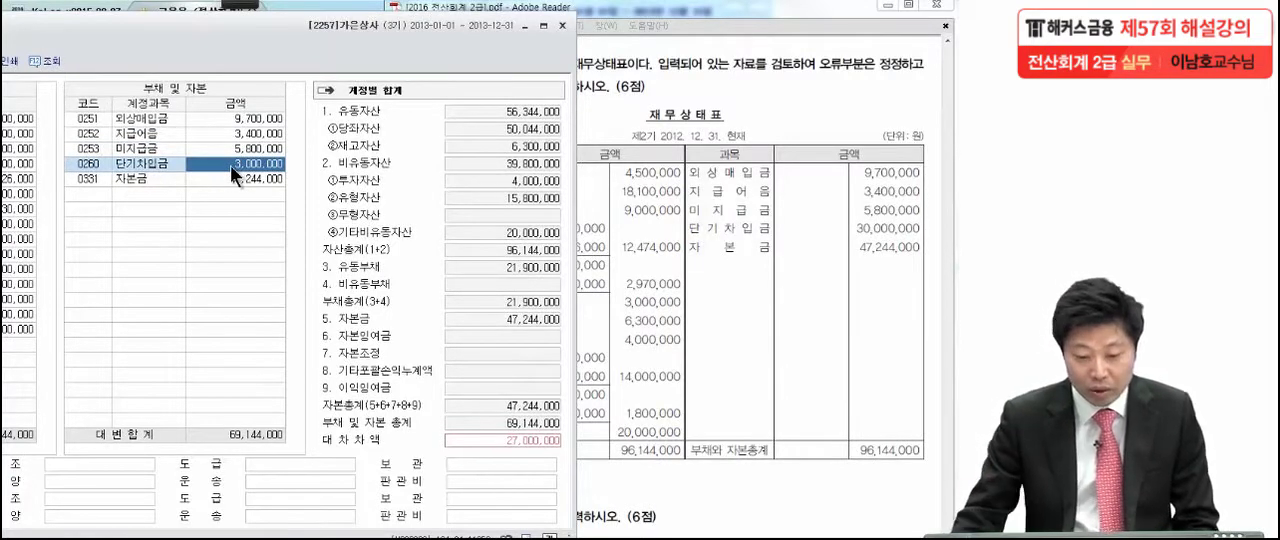
pyautogui.write('30')
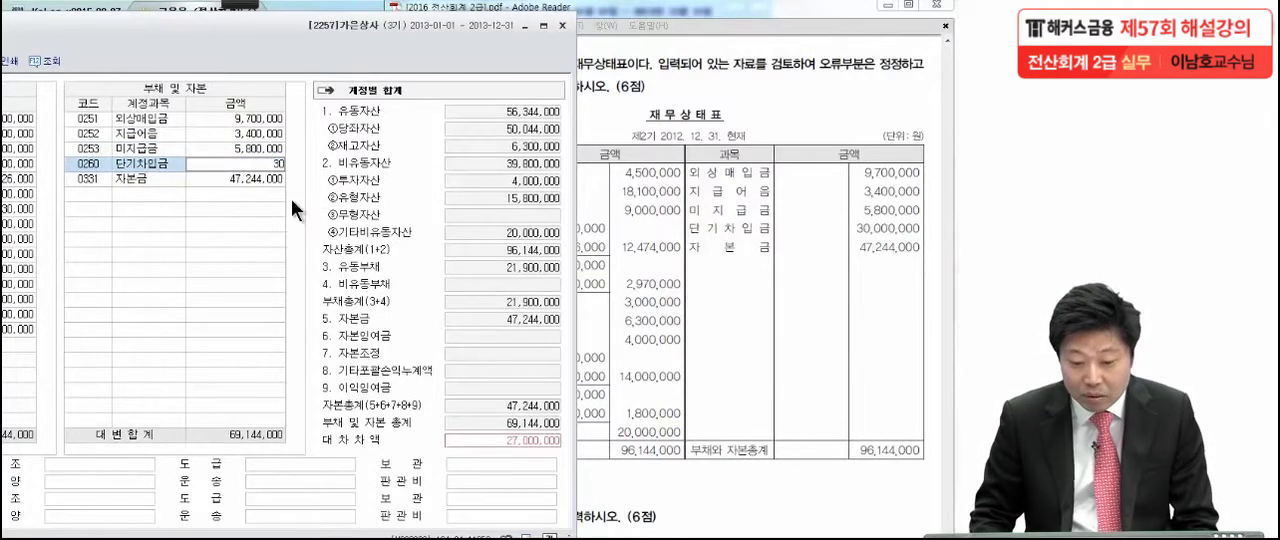
pyautogui.write(',000,000')
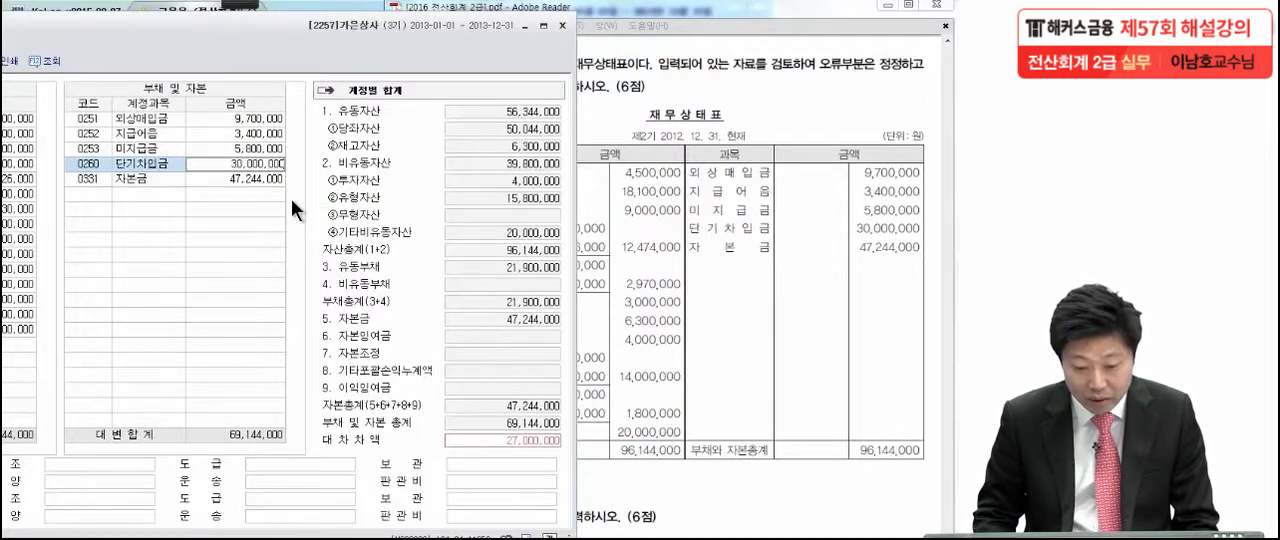
pyautogui.press('Return')
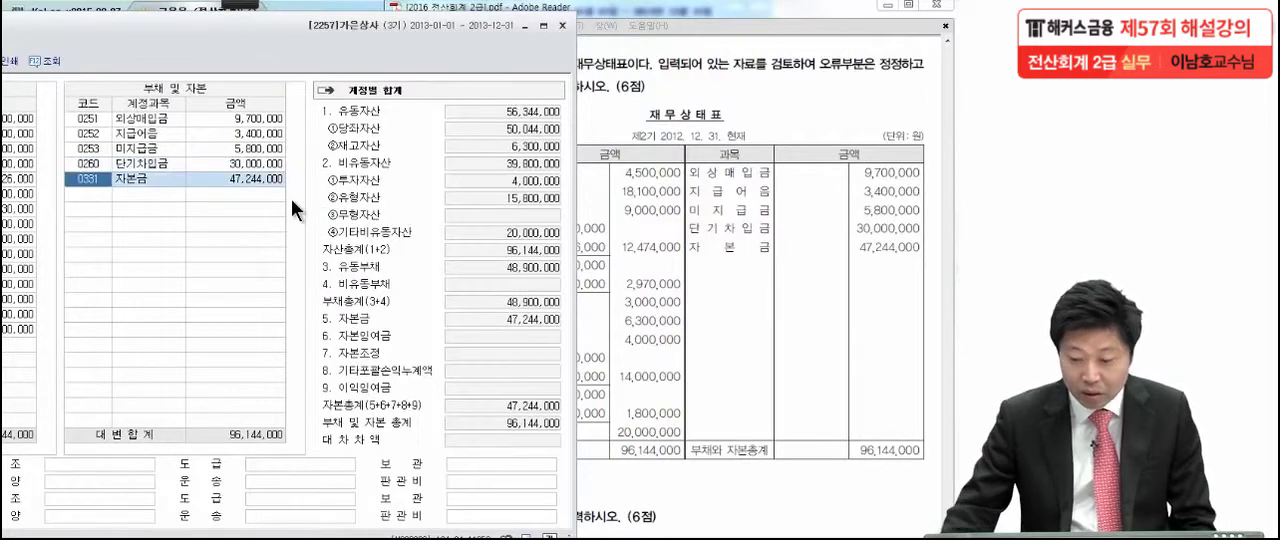
# Check the 자본금 amount against the exam sheet and close the prior-period balance sheet
pyautogui.click(212, 182)
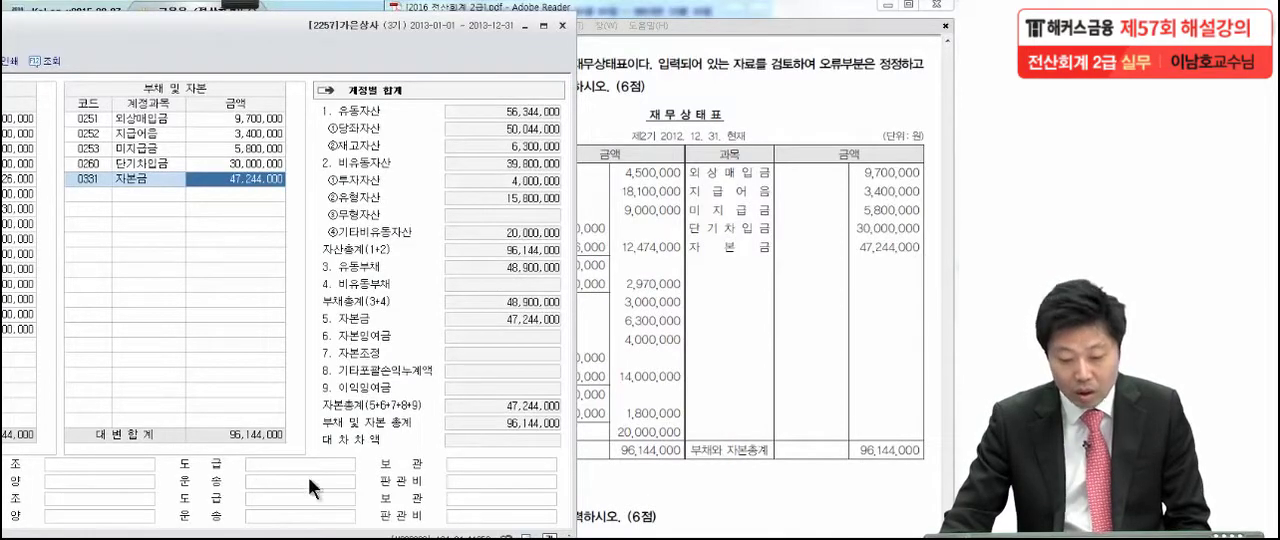
pyautogui.moveTo(206, 40); pyautogui.dragTo(424, 31)
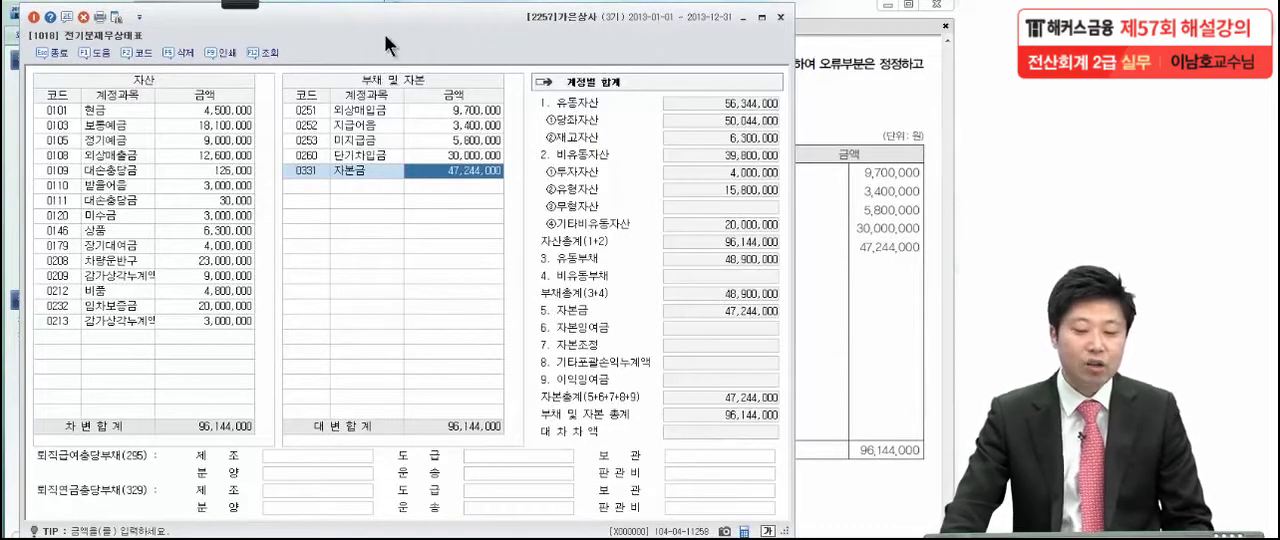
pyautogui.click(35, 18)
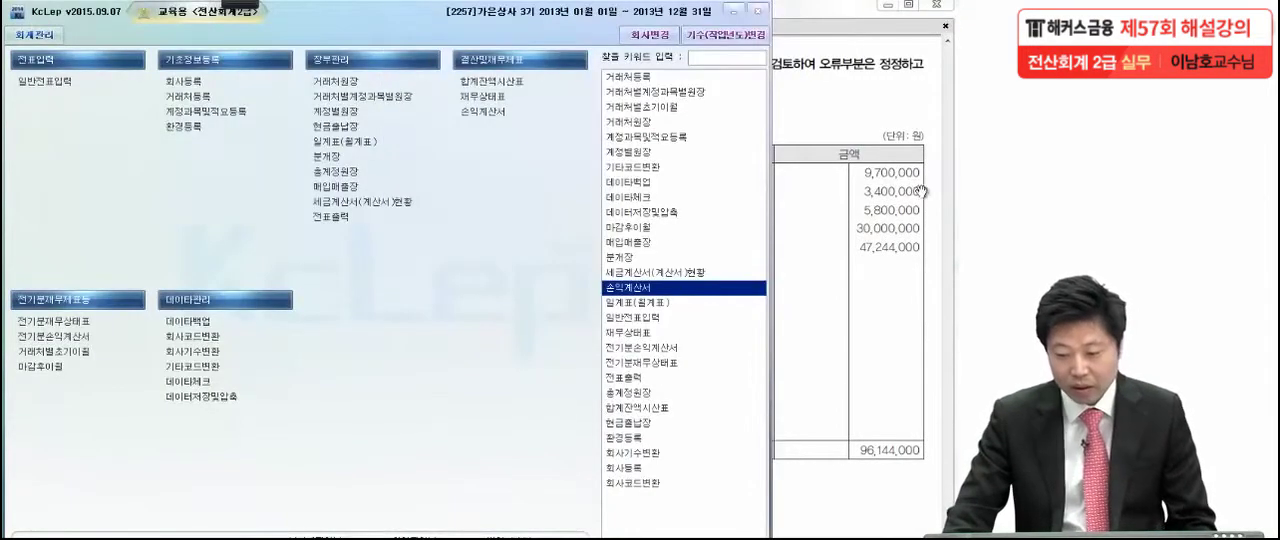
# Examine 문제3 in the exam PDF, underlining the [거래처등록] menu name and marking the 히트상사 details in task (1)
pyautogui.click(920, 191)
pyautogui.scroll(-3, 828, 511)
pyautogui.scroll(-10, 828, 511)
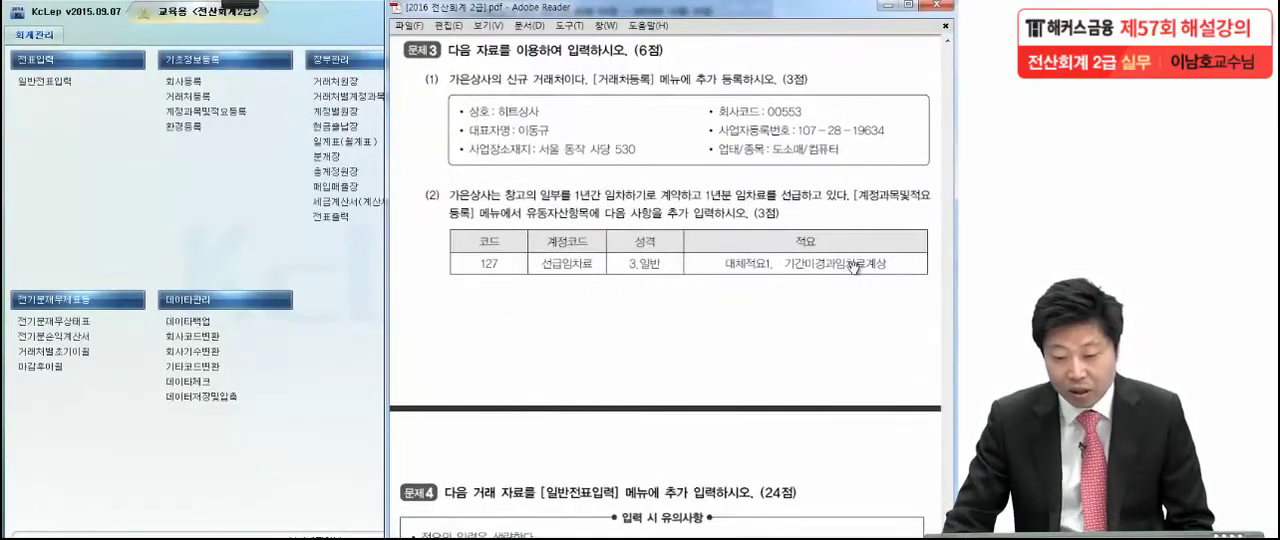
pyautogui.scroll(-1, 850, 270)
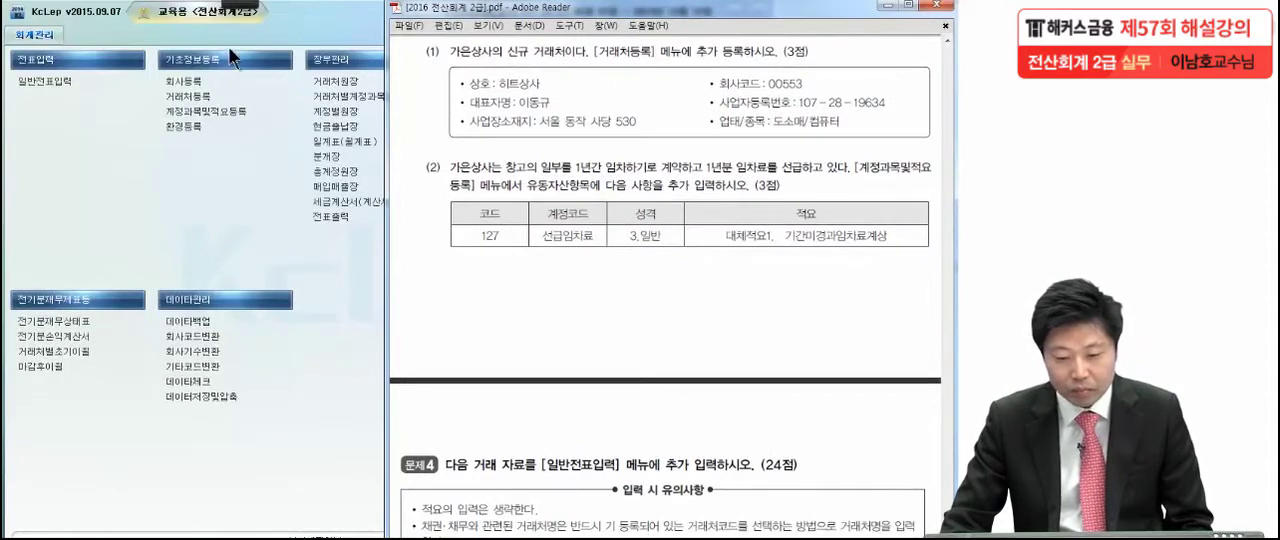
pyautogui.click(238, 4)
pyautogui.click(25, 22)
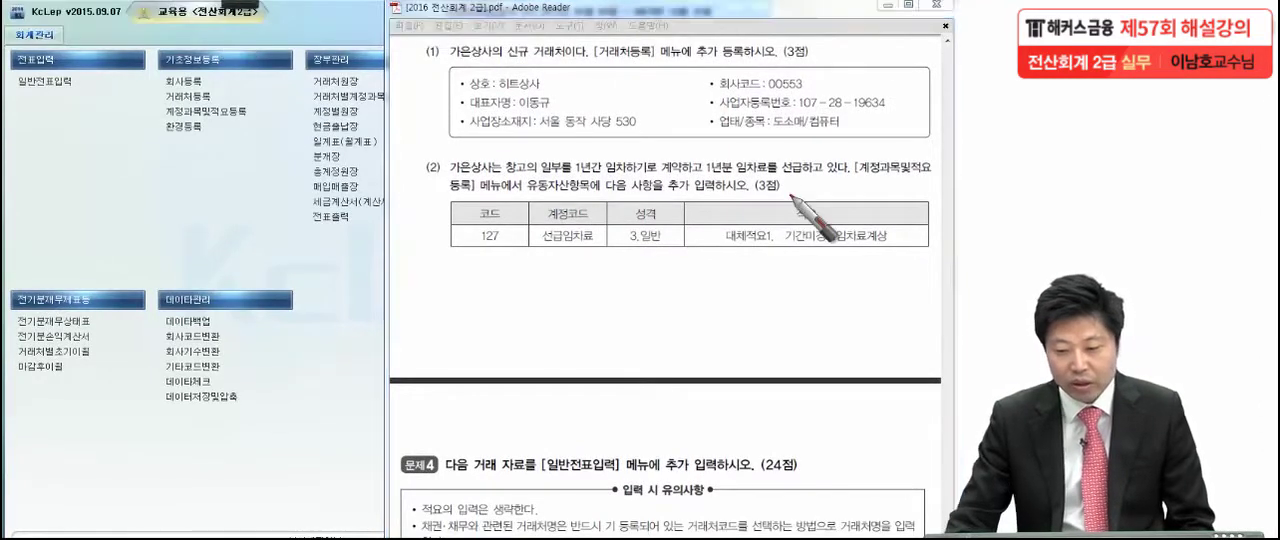
pyautogui.moveTo(597, 58); pyautogui.dragTo(660, 58)
pyautogui.click(826, 58)
pyautogui.moveTo(918, 140); pyautogui.dragTo(926, 131)
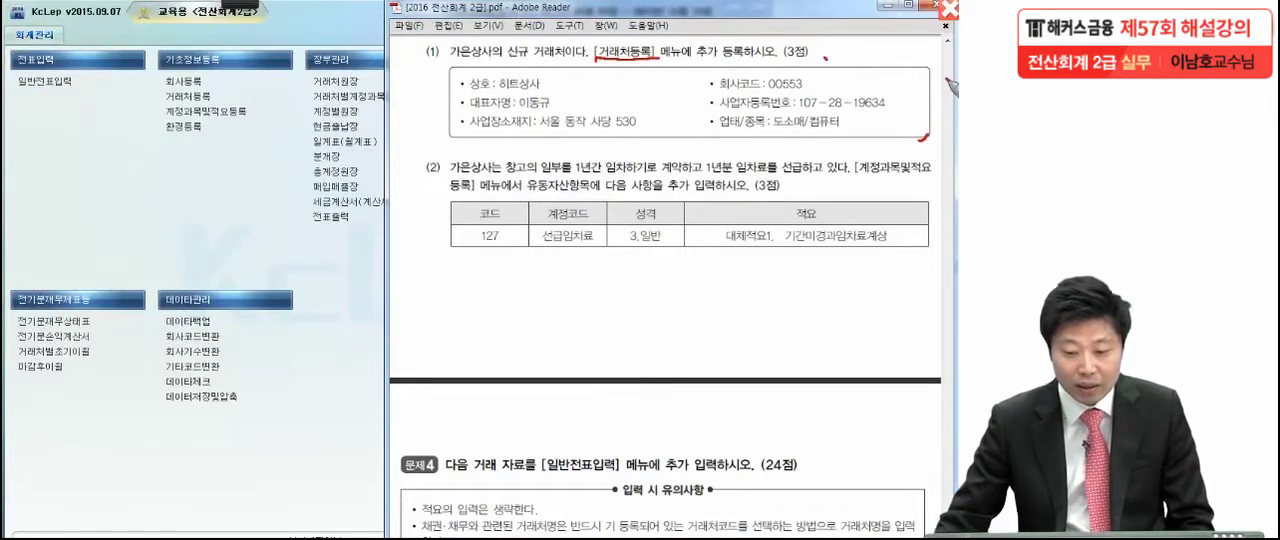
# Open 거래처등록 and add a general customer with code 00553, name 히트상사 and type 3:동시
pyautogui.press('Escape')
pyautogui.click(220, 97)
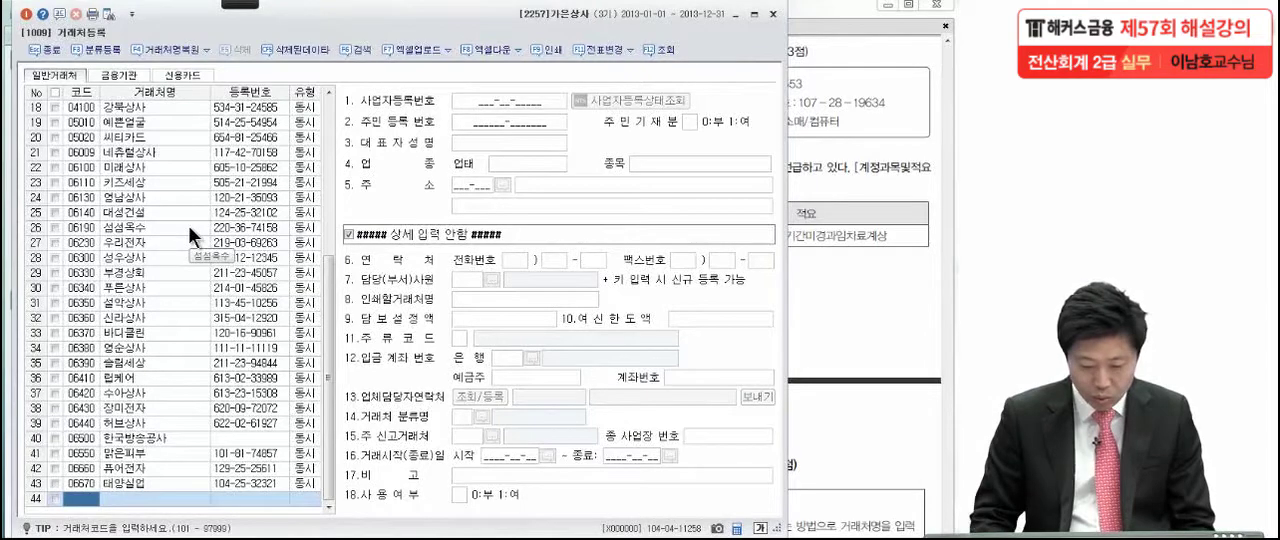
pyautogui.write('553')
pyautogui.press('Return')
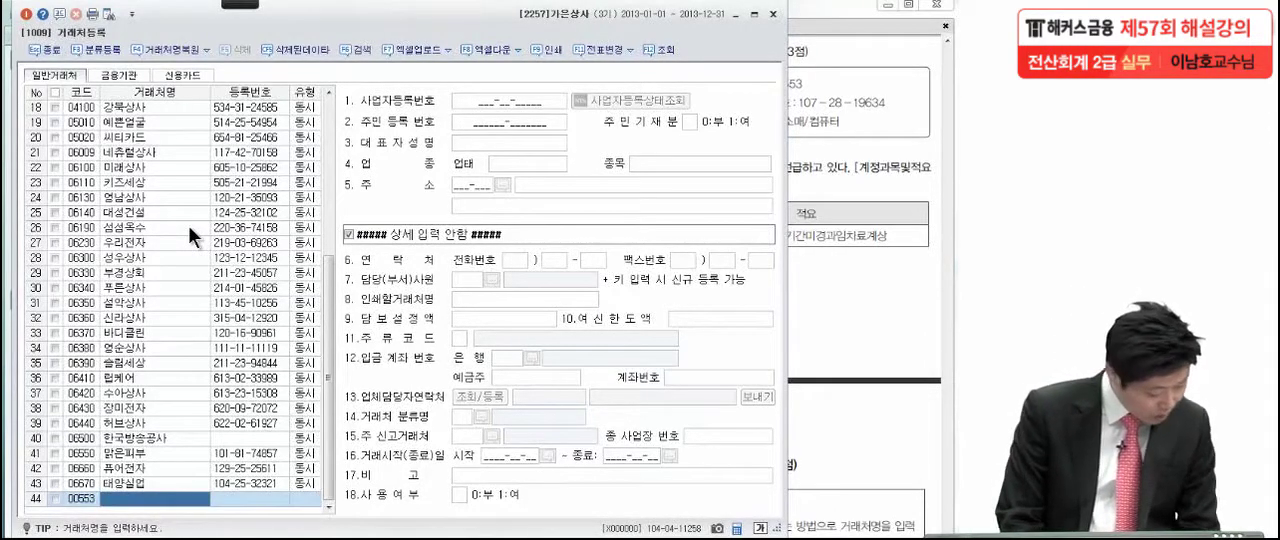
pyautogui.write('히불')
pyautogui.write('상사')
pyautogui.press('Return')
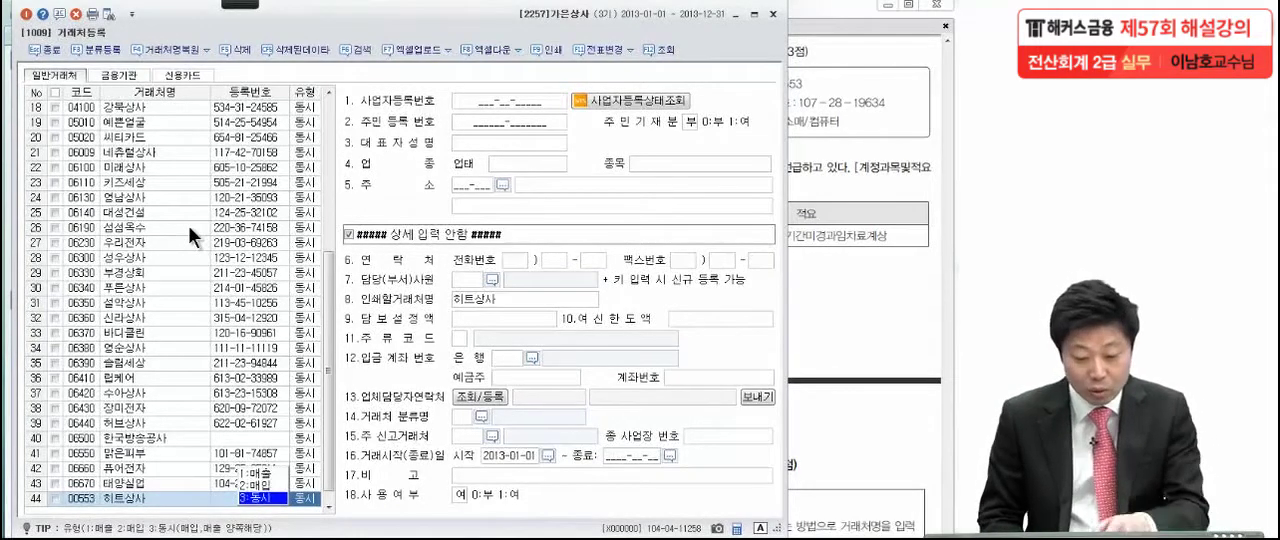
pyautogui.press('Return')
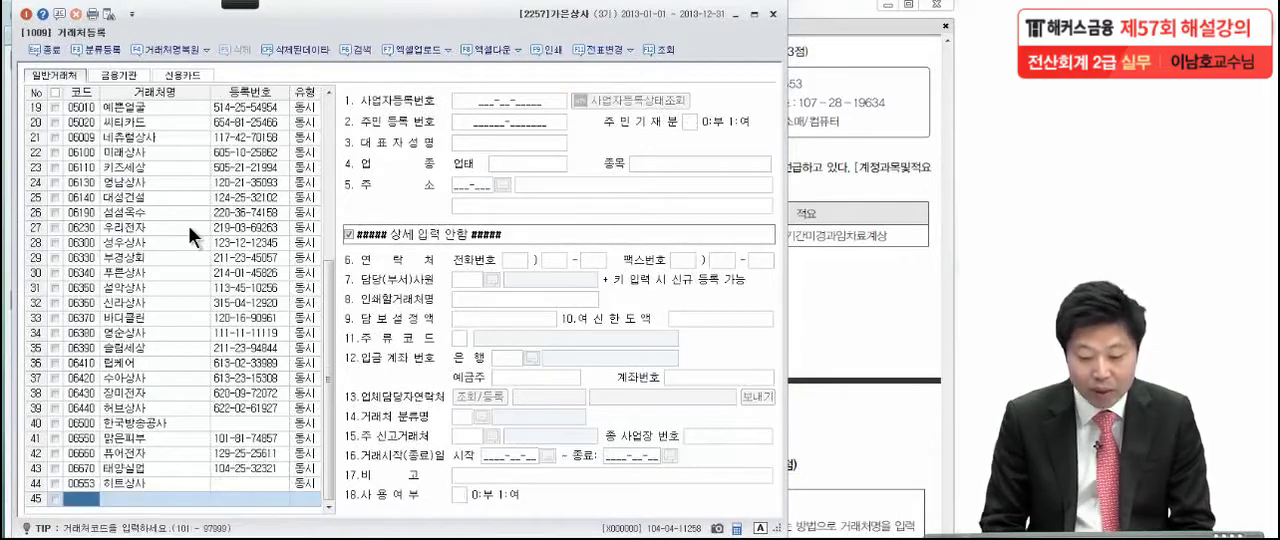
# Enter the business registration number from the exam sheet for the 히트상사 entry
pyautogui.click(181, 483)
pyautogui.click(491, 97)
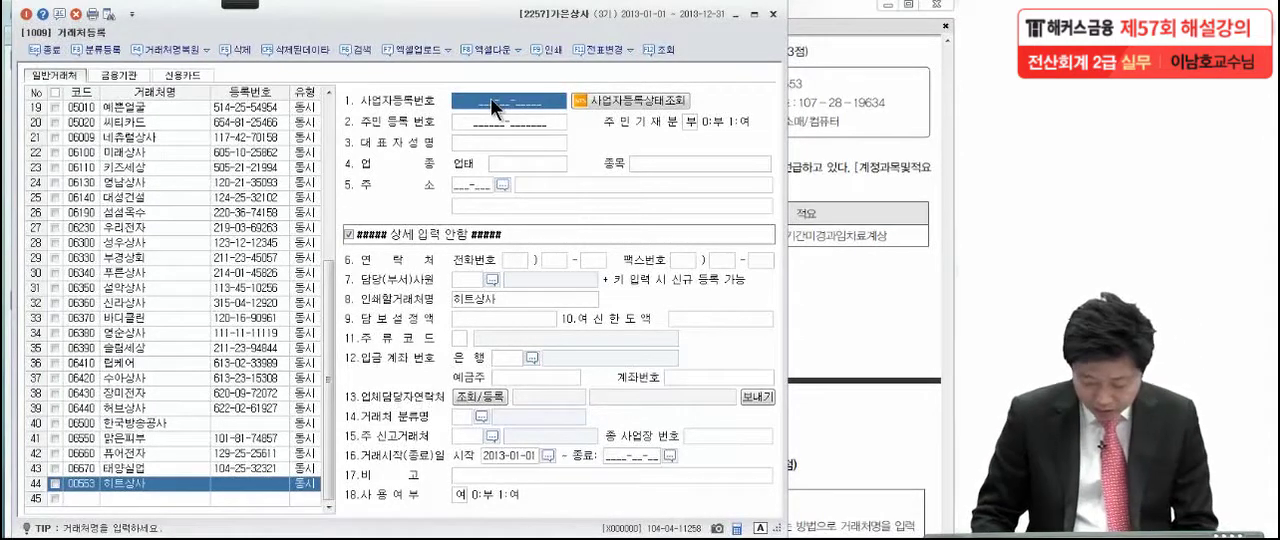
pyautogui.write('107-28-196')
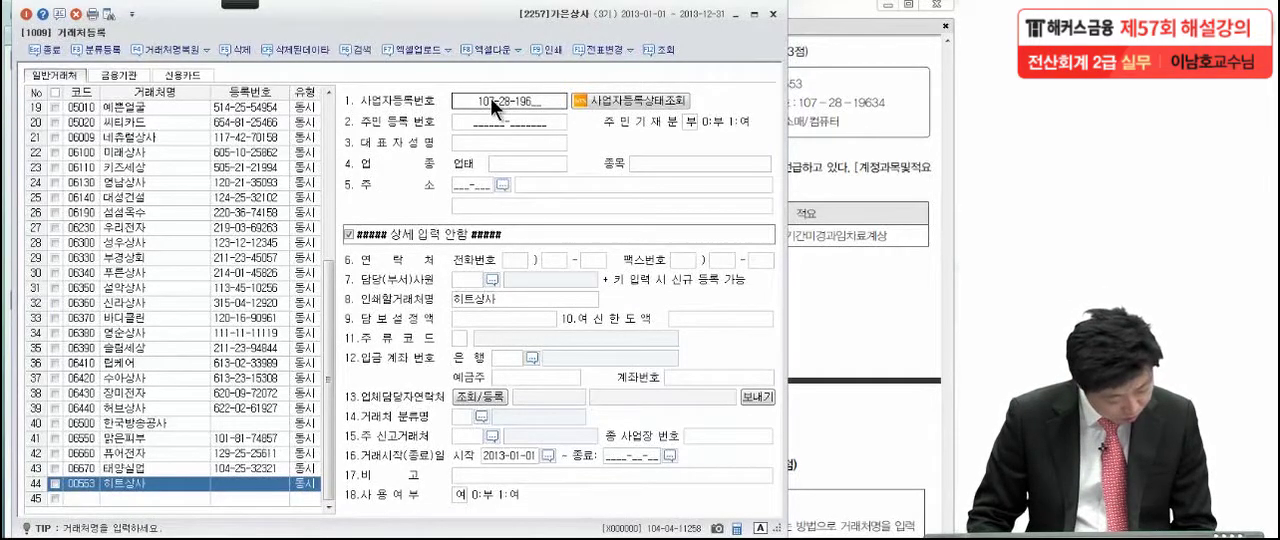
pyautogui.write('34')
pyautogui.press('Return')
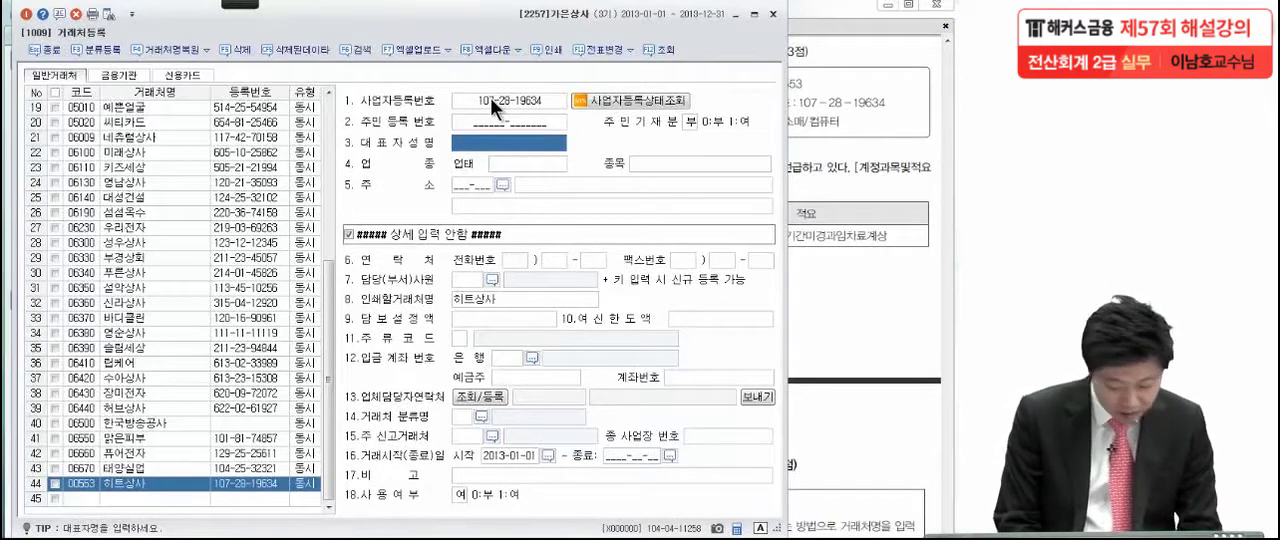
# Fill in the representative's full name for 히트상사, with 업태 도소매 and 종목 컴퓨터
pyautogui.write('이동규')
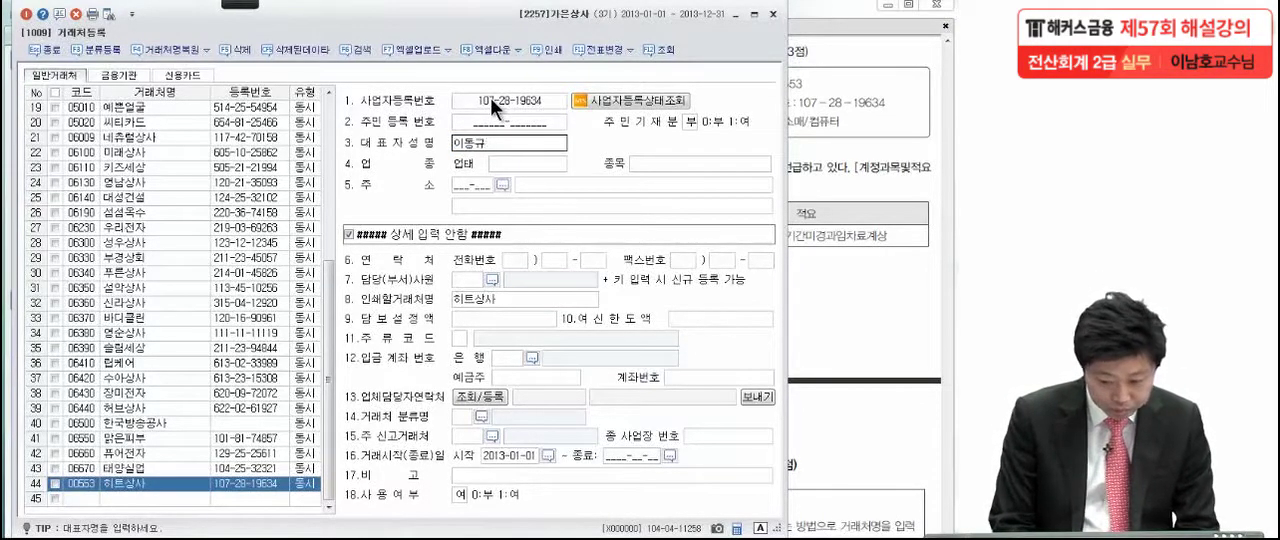
pyautogui.press('Return')
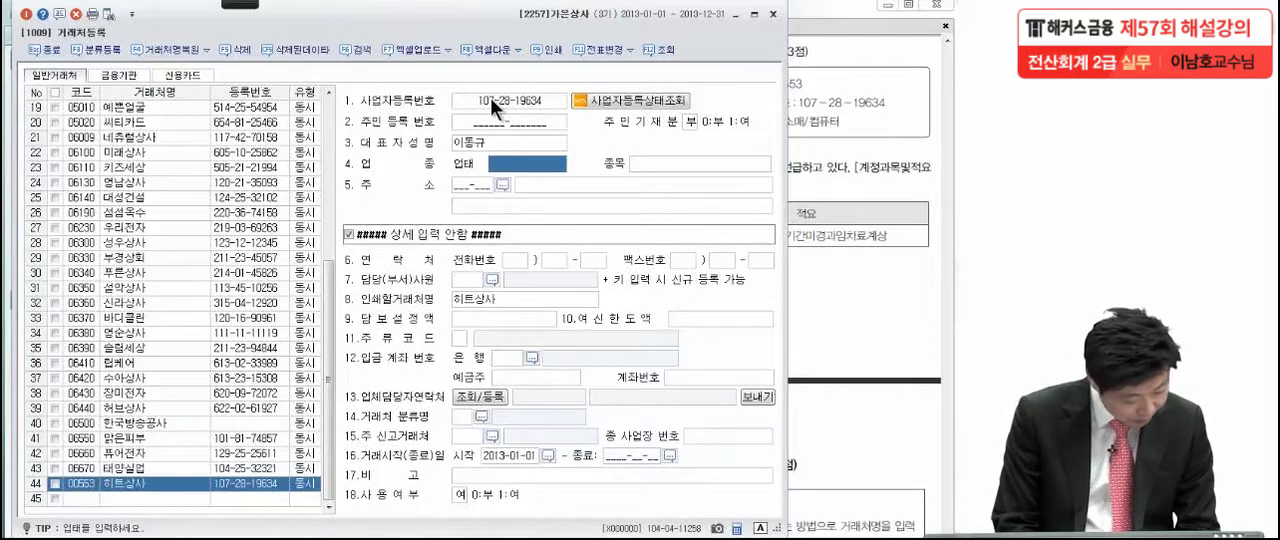
pyautogui.write('도소매')
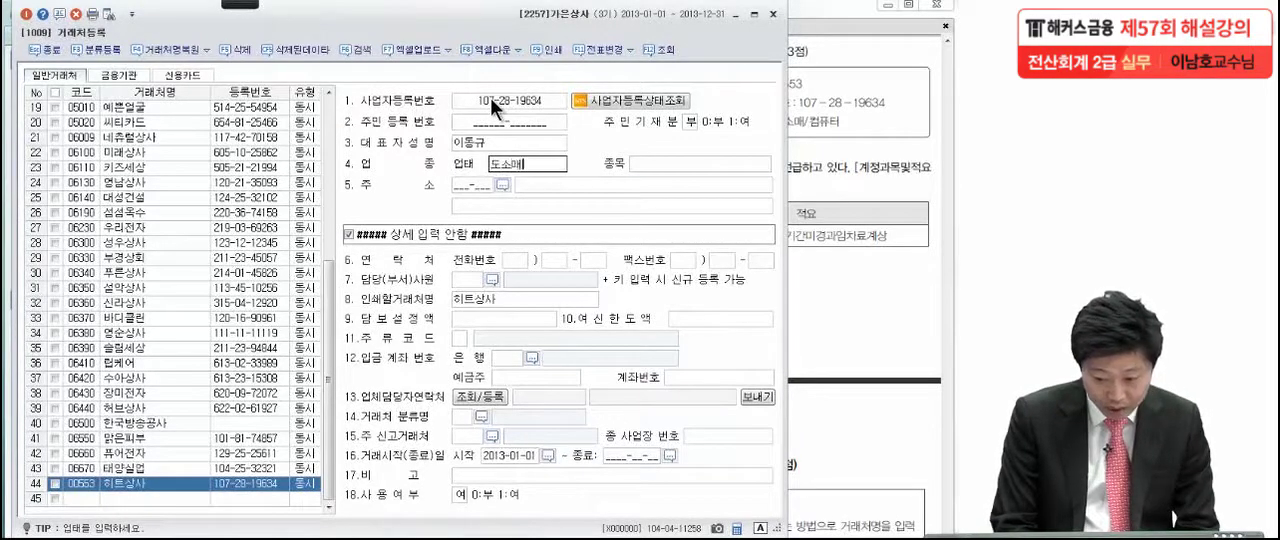
pyautogui.press('Return')
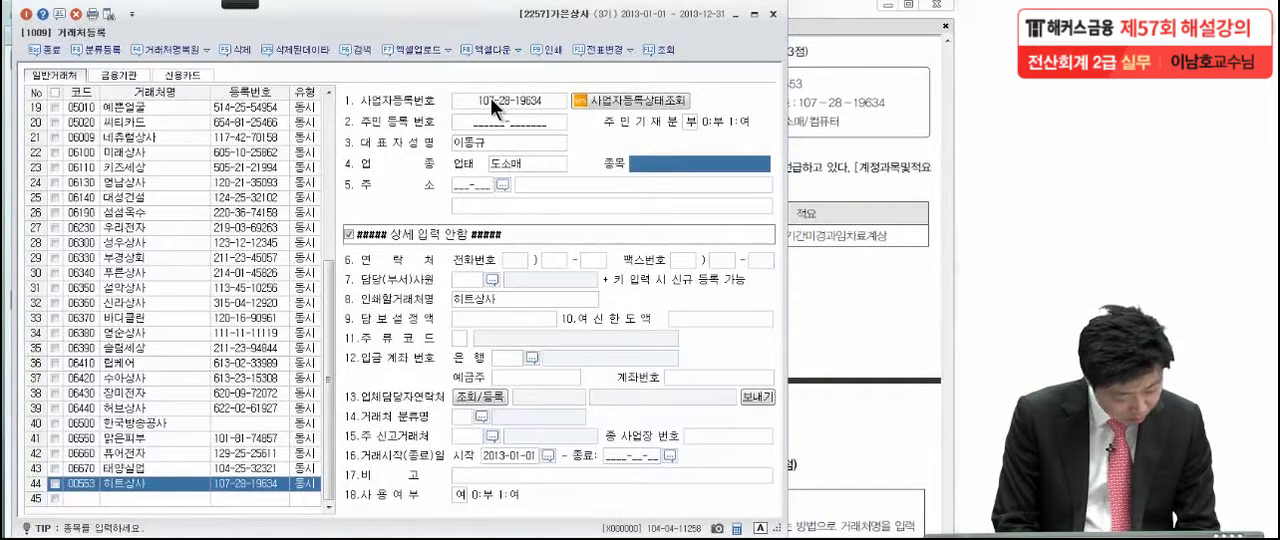
pyautogui.write('컴퓨터')
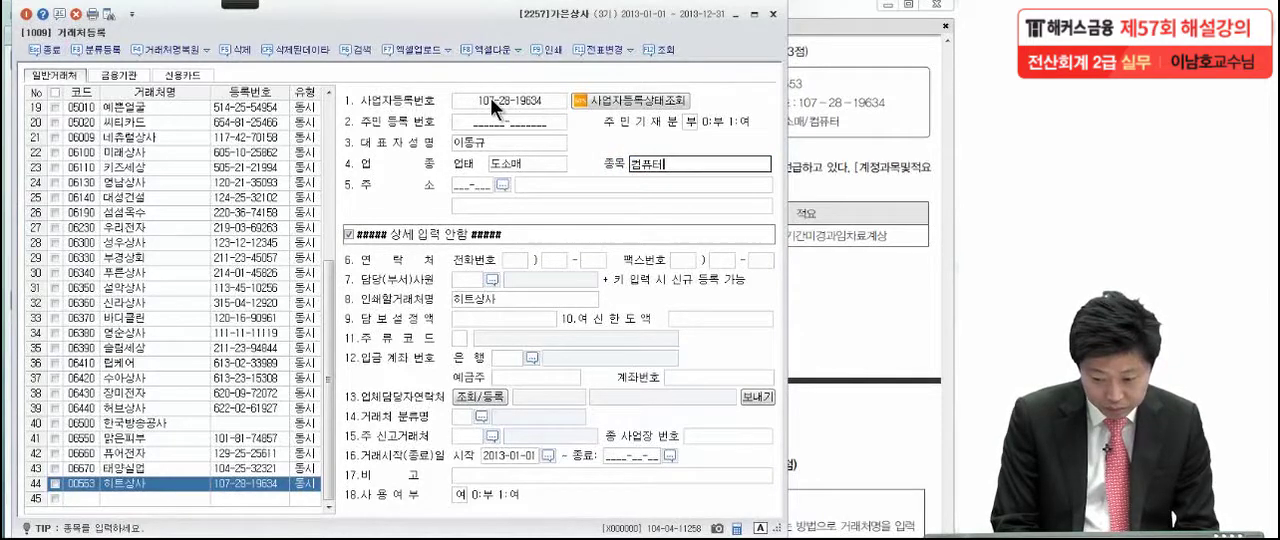
pyautogui.press('Return')
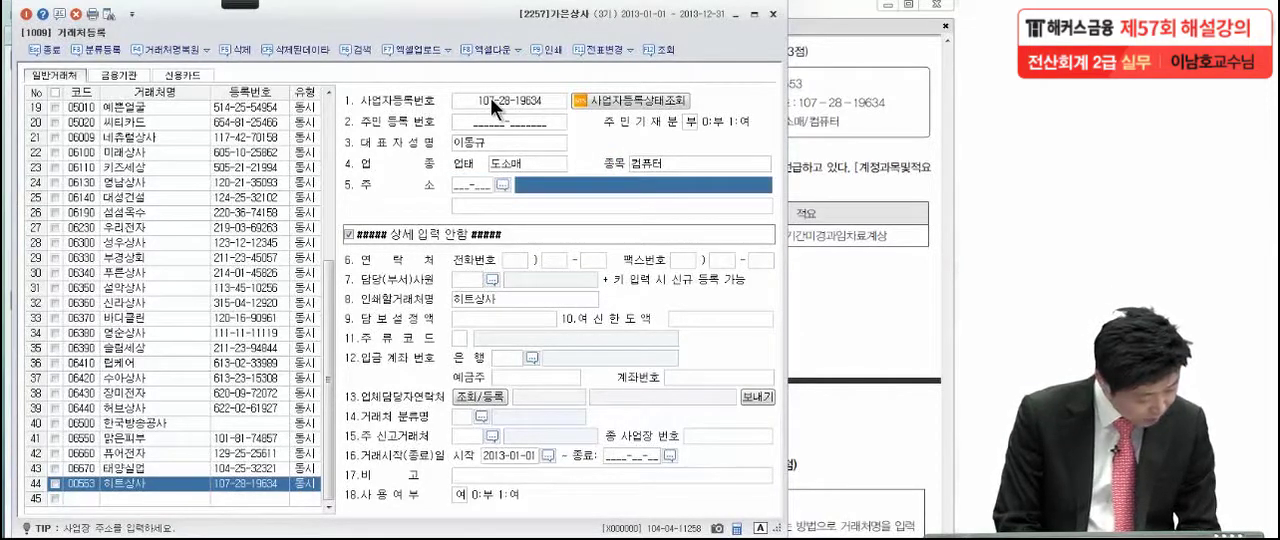
# Enter the business address of 히트상사 and close the customer registration
pyautogui.write('서울 ㄷ')
pyautogui.write('동작 ')
pyautogui.write('사당 ')
pyautogui.write('530')
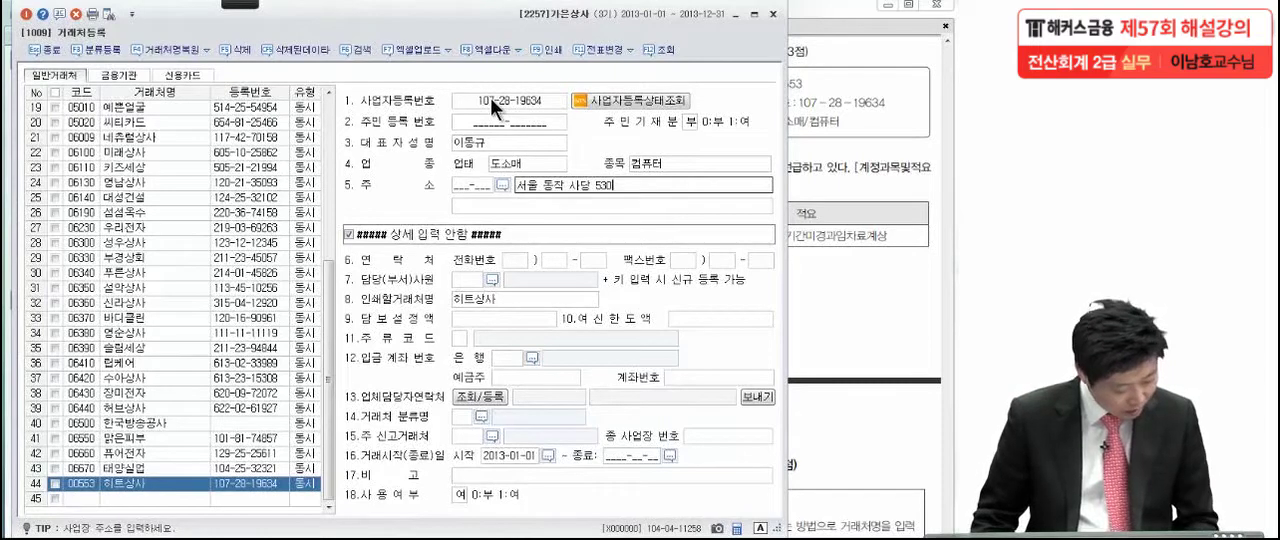
pyautogui.press('Return')
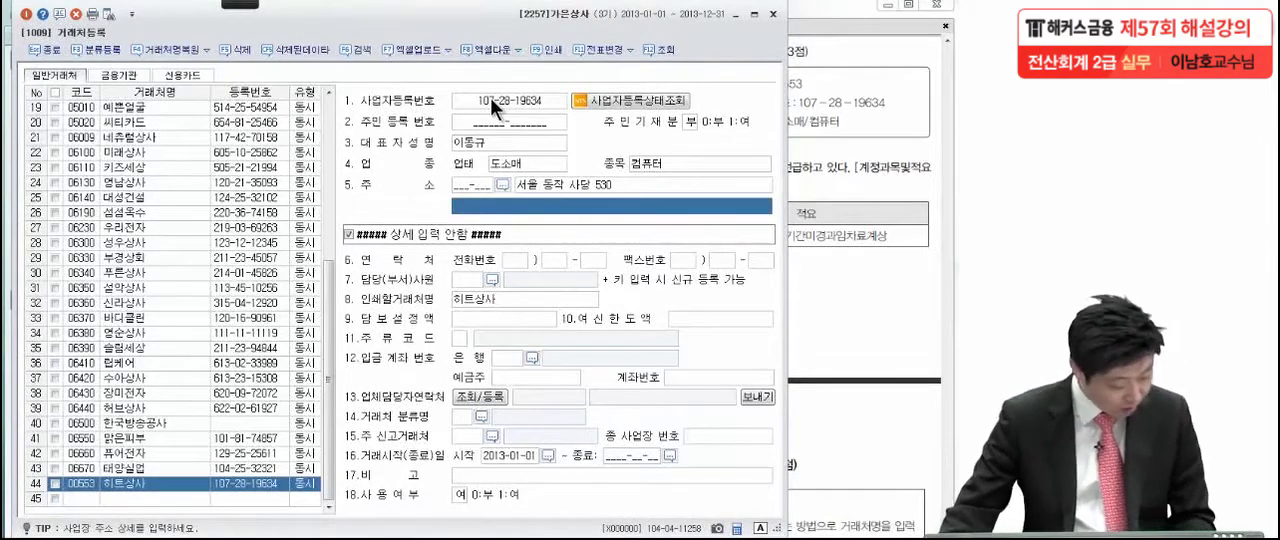
pyautogui.click(22, 15)
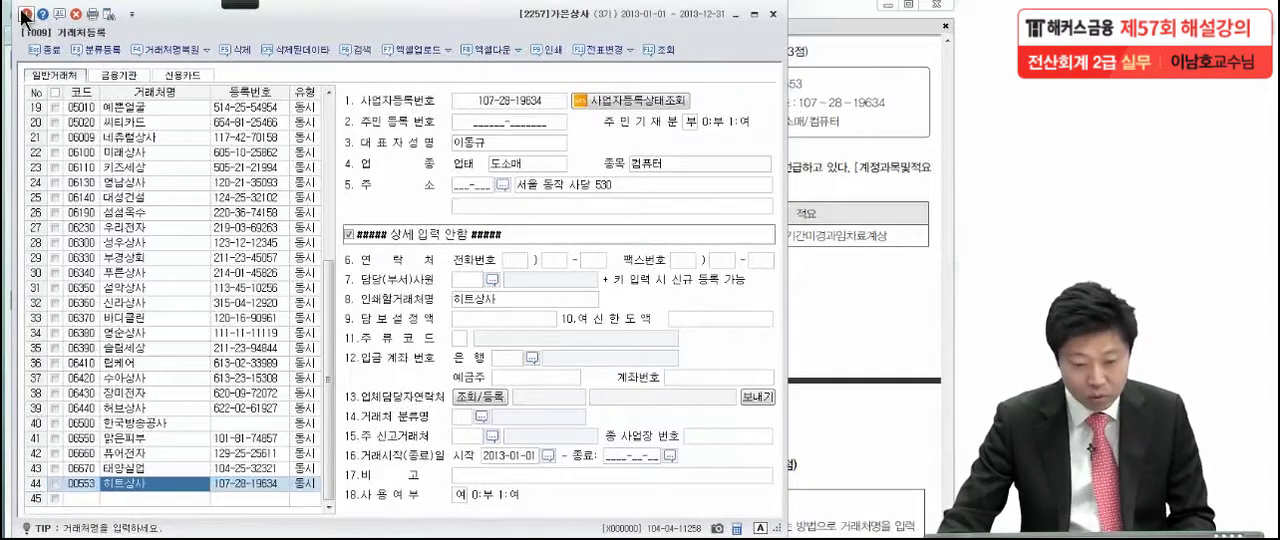
# Examine task (2) of 문제3 in the exam PDF, marking the 계정과목및적요등록 menu name and circling the account 127 table
pyautogui.click(834, 201)
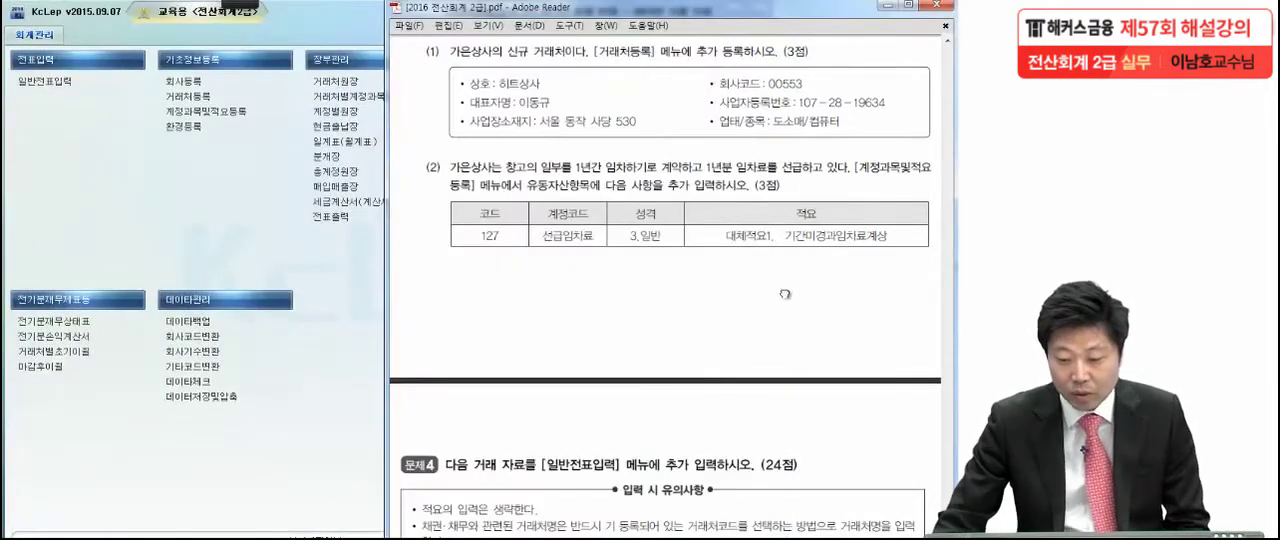
pyautogui.scroll(-3, 783, 247)
pyautogui.scroll(-3, 783, 247)
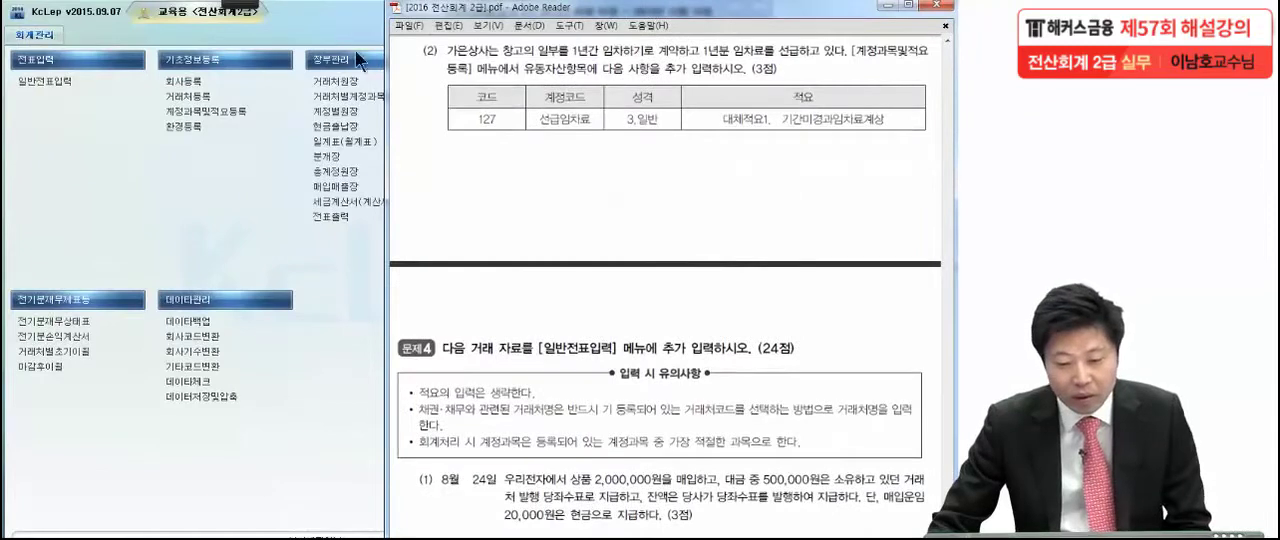
pyautogui.moveTo(233, 8)
pyautogui.click(27, 22)
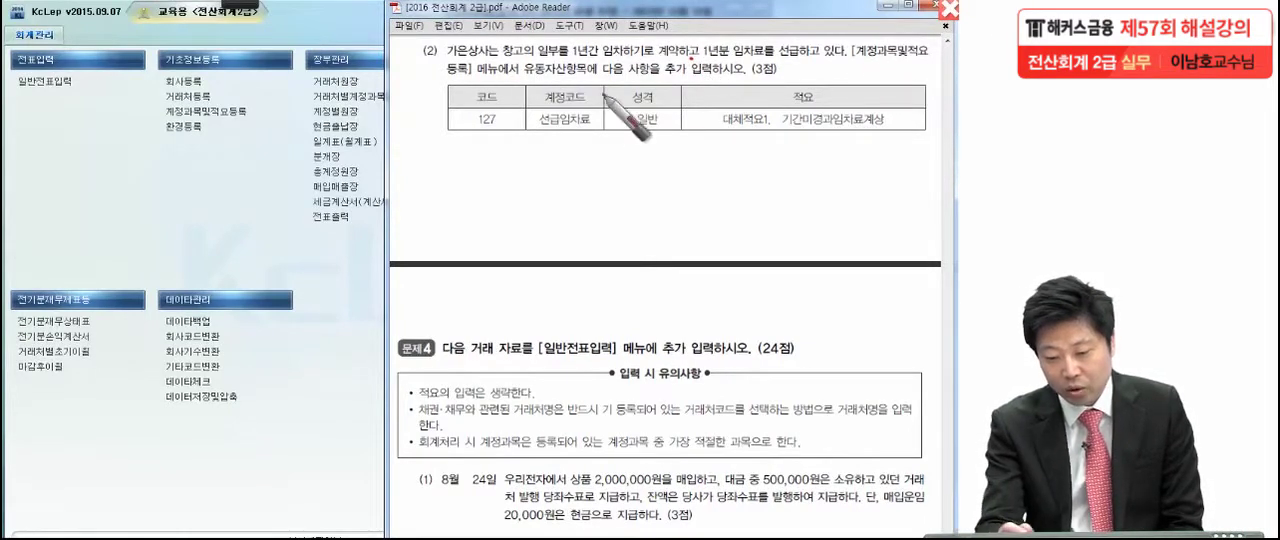
pyautogui.click(472, 78)
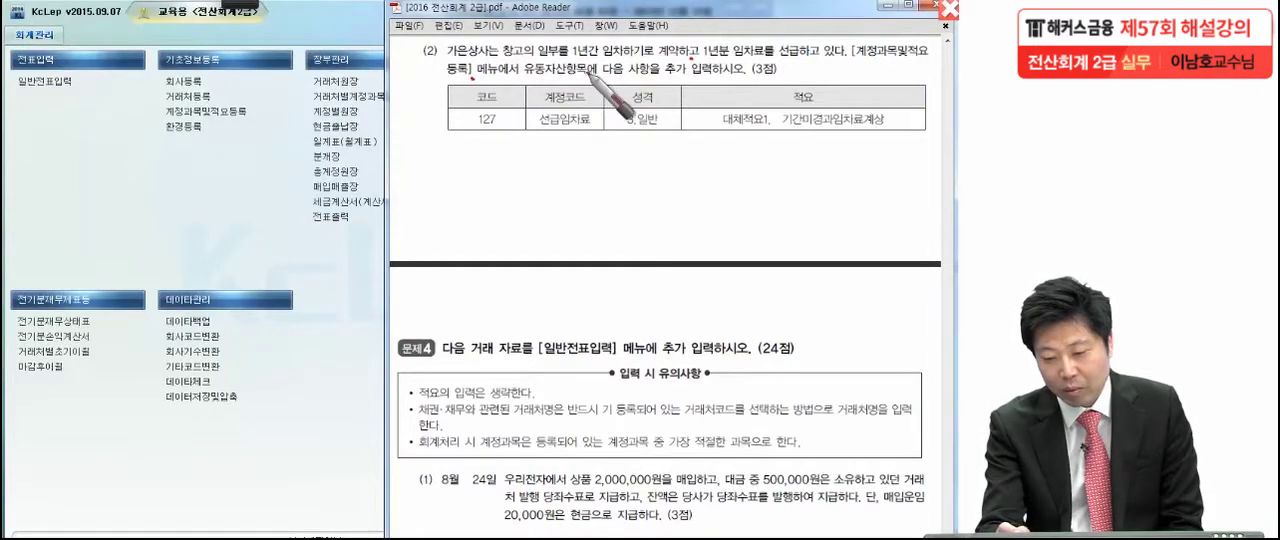
pyautogui.click(783, 72)
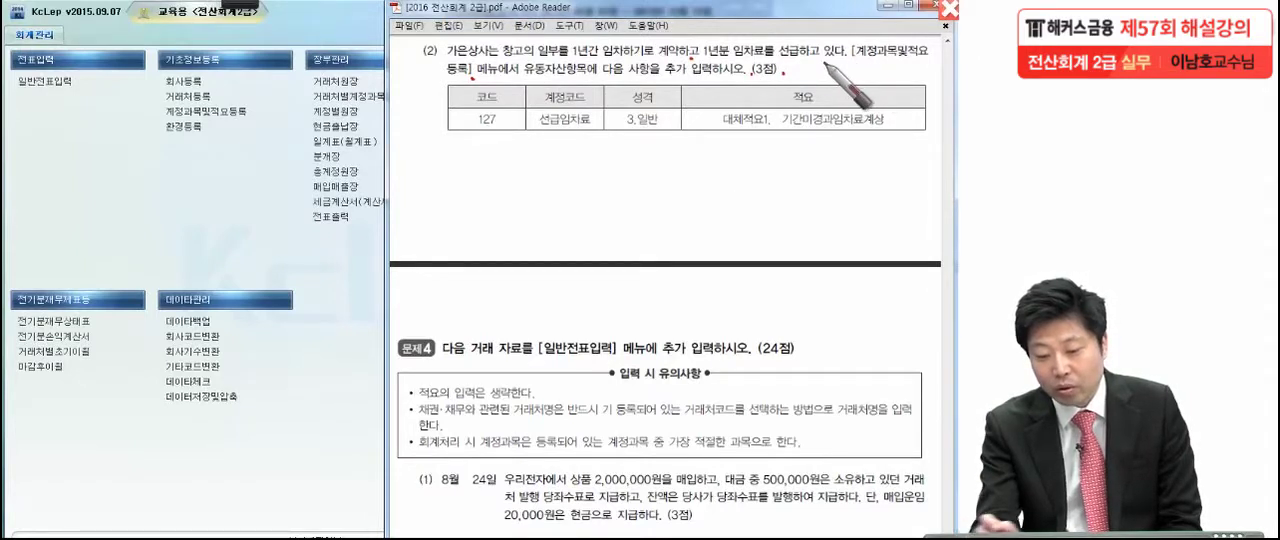
pyautogui.moveTo(760, 161)
pyautogui.mouseDown()
pyautogui.moveTo(430, 115)
pyautogui.moveTo(910, 90)
pyautogui.moveTo(778, 147)
pyautogui.mouseUp()
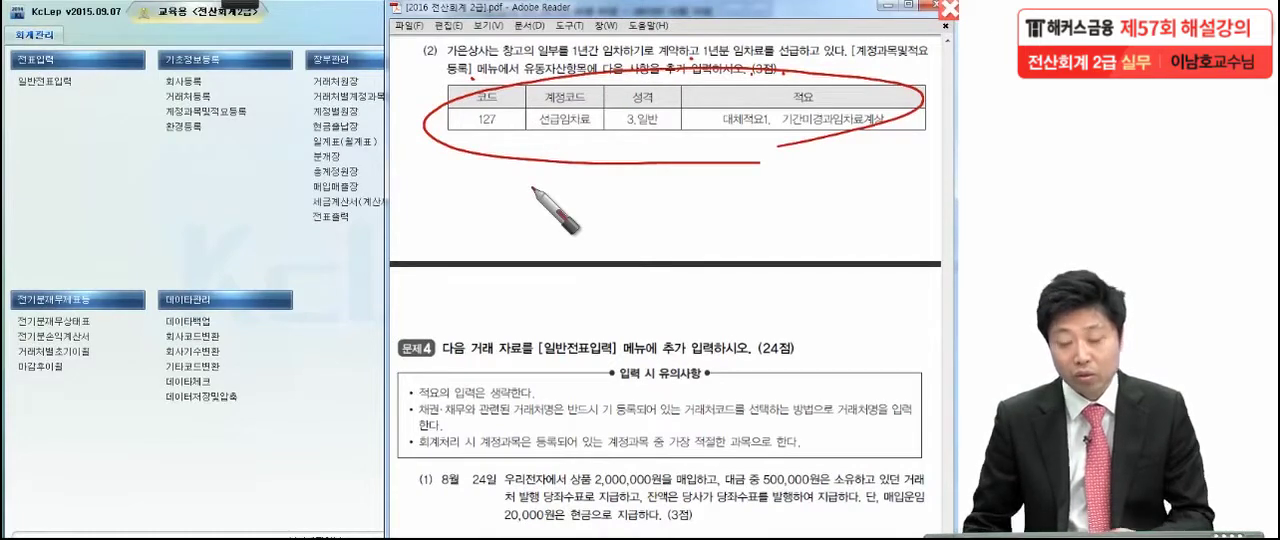
# In 계정과목및적요등록, rename account 0127 to 선급임차료 and set its 성격 to 3.일반
pyautogui.click(252, 212)
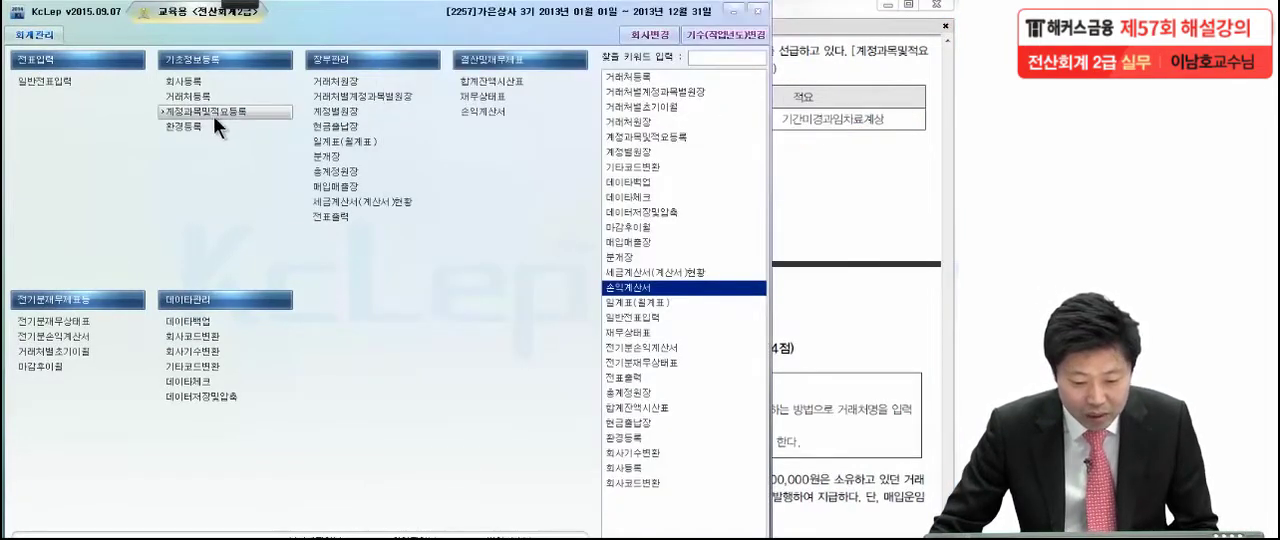
pyautogui.click(213, 112)
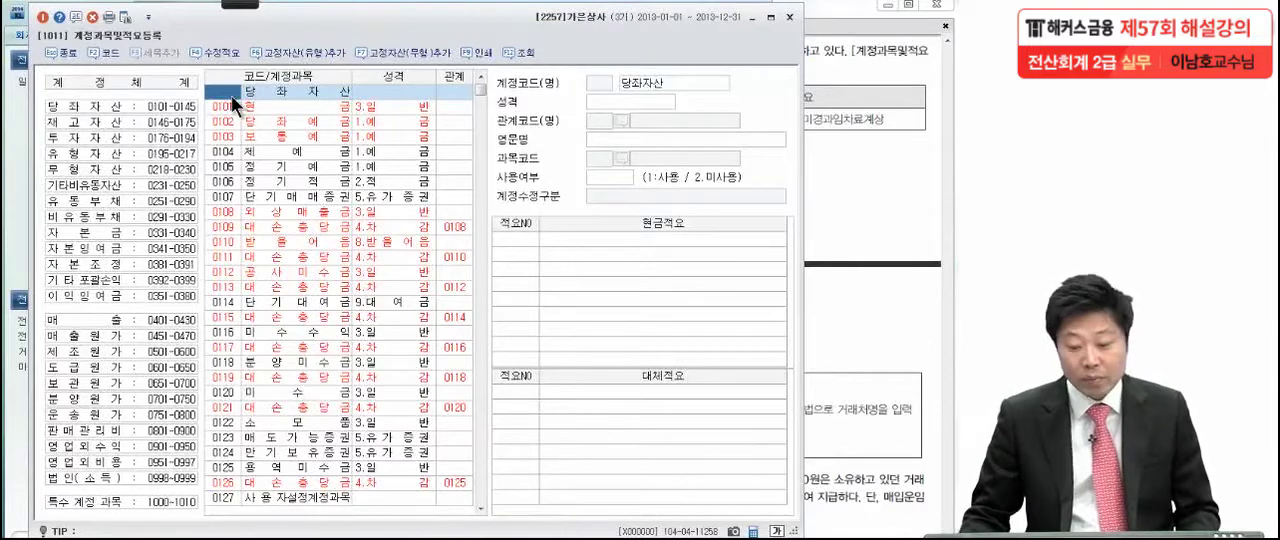
pyautogui.write('133')
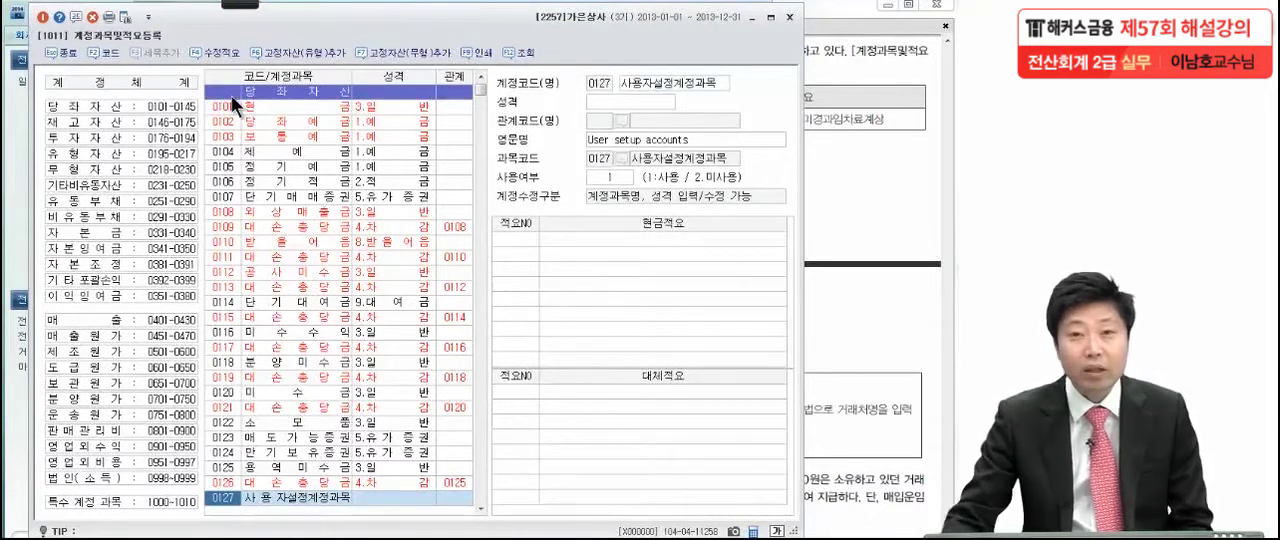
pyautogui.click(258, 497)
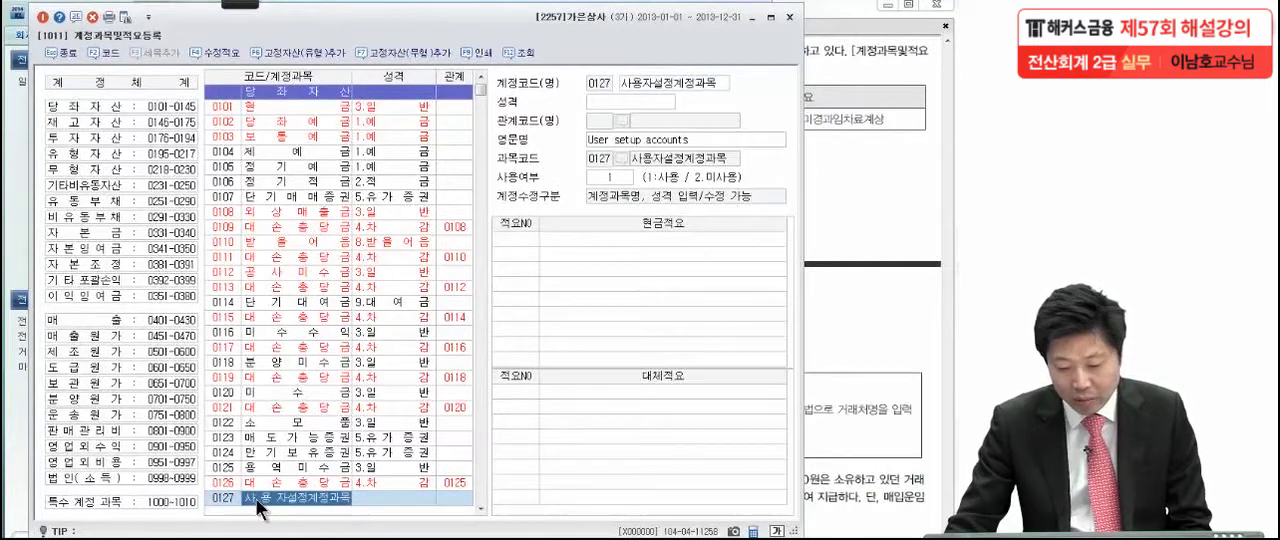
pyautogui.click(659, 82)
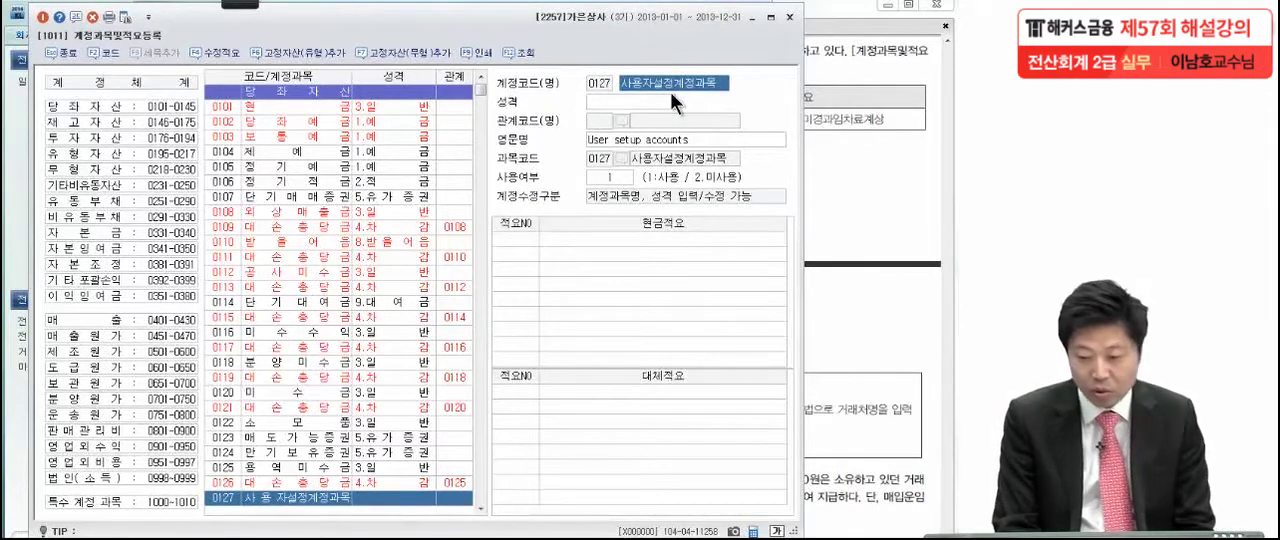
pyautogui.write('서')
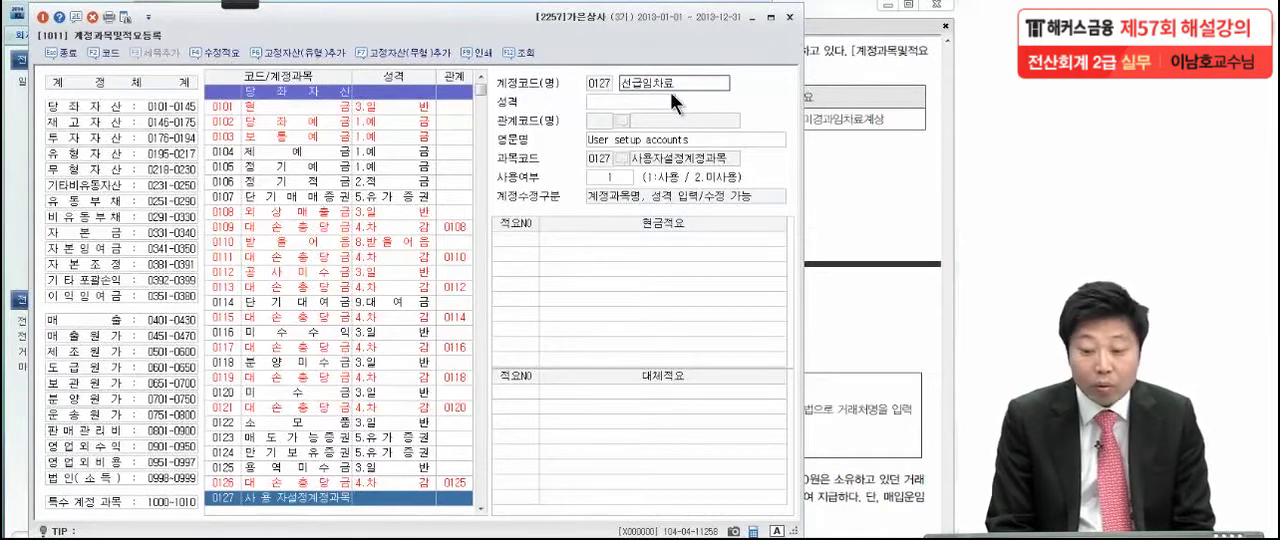
pyautogui.press('Return')
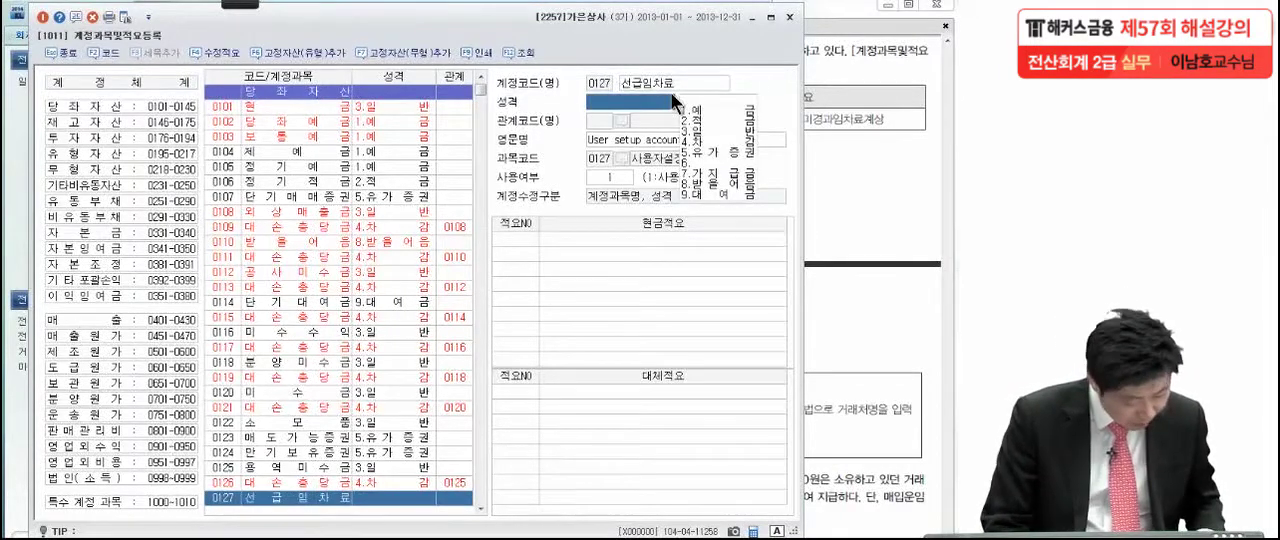
pyautogui.click(699, 133)
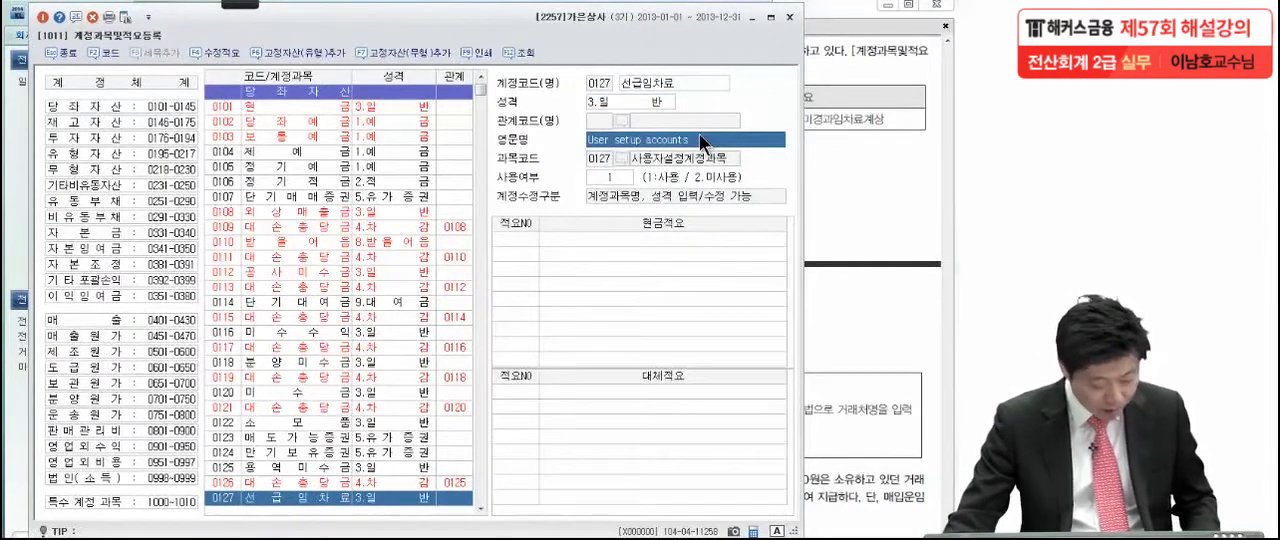
# Register 대체적요 no. 1 as 기간미경과임차료계상 for account 0127 and close 계정과목및적요등록
pyautogui.click(526, 393)
pyautogui.write('1')
pyautogui.press('Return')
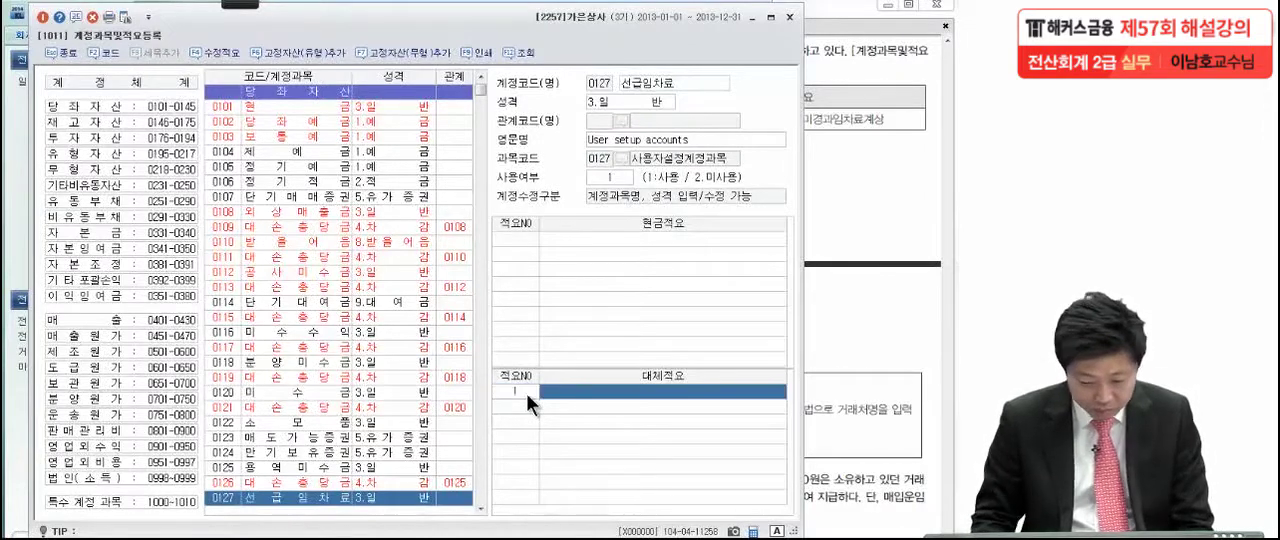
pyautogui.write('기')
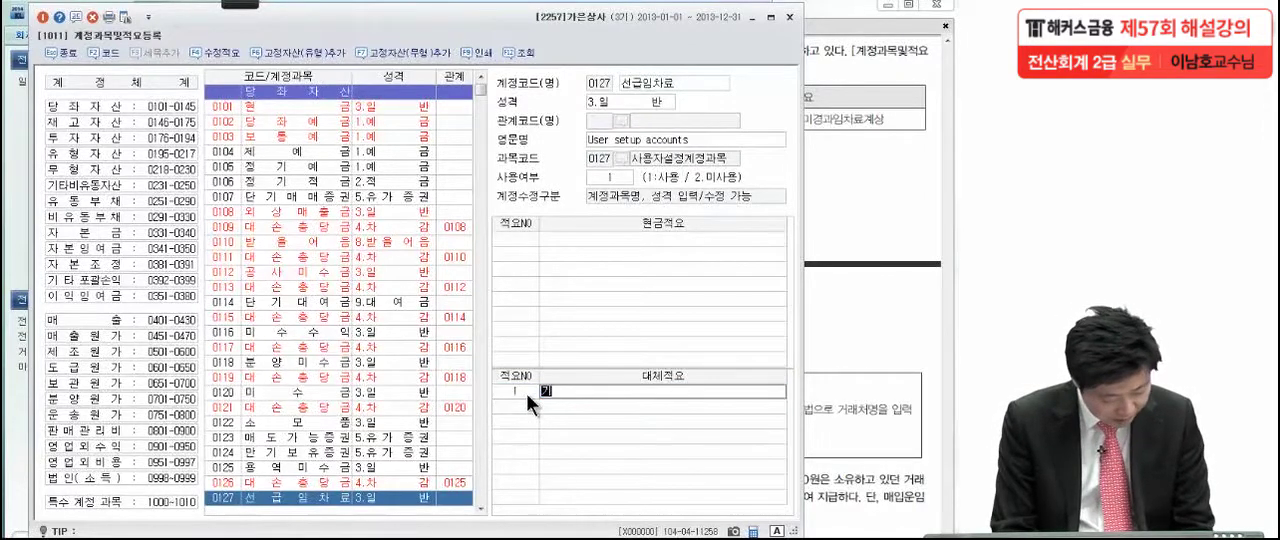
pyautogui.write('간미경과')
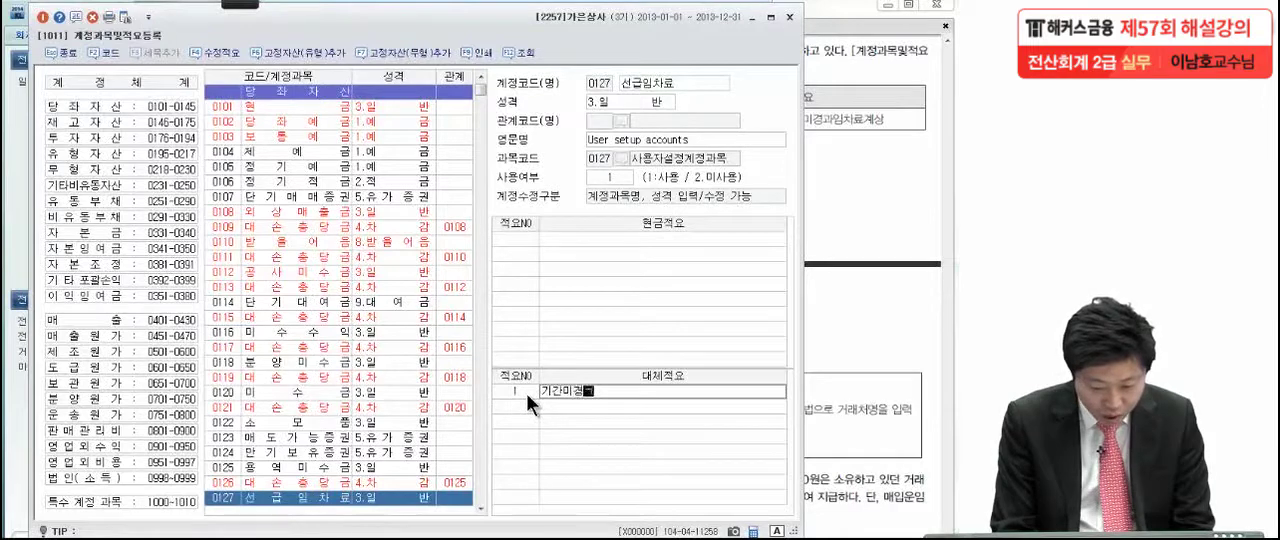
pyautogui.write('임')
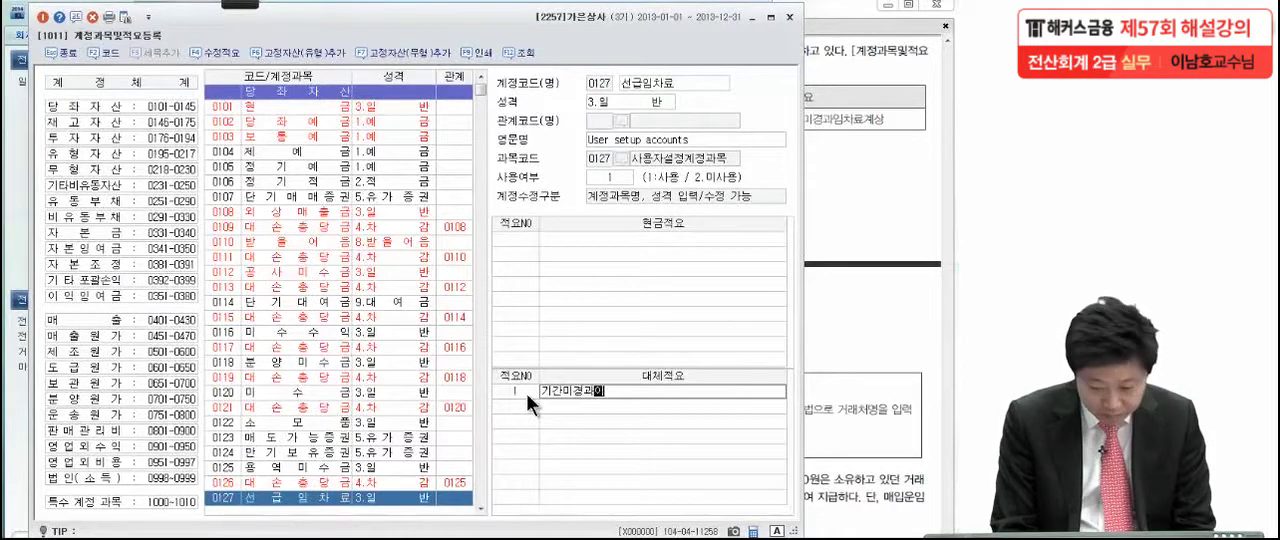
pyautogui.write('차료계')
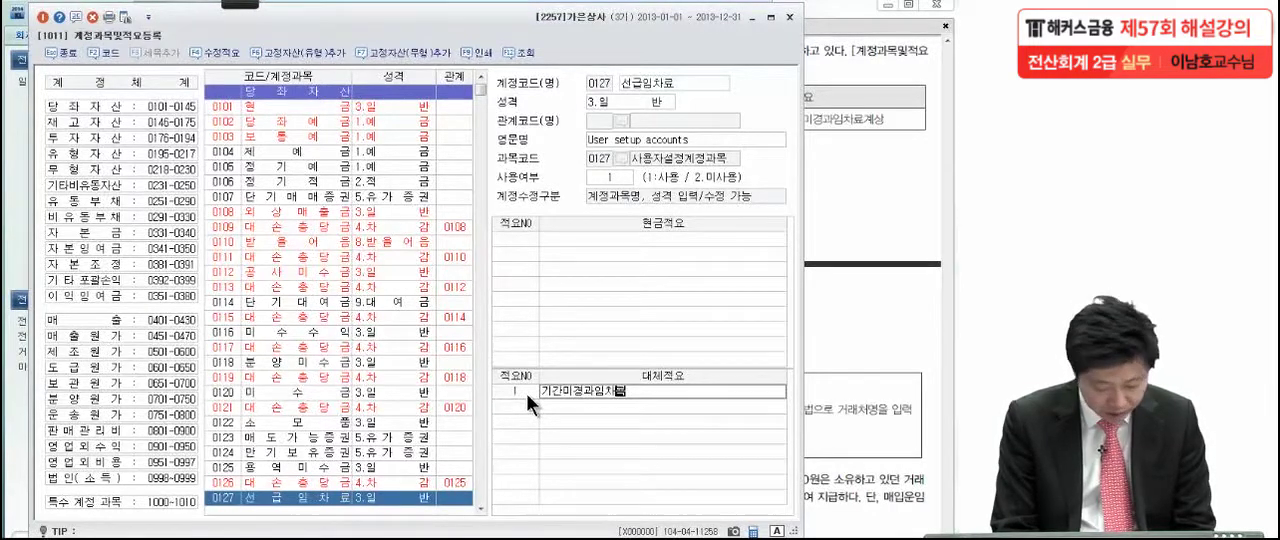
pyautogui.write('상')
pyautogui.press('Return')
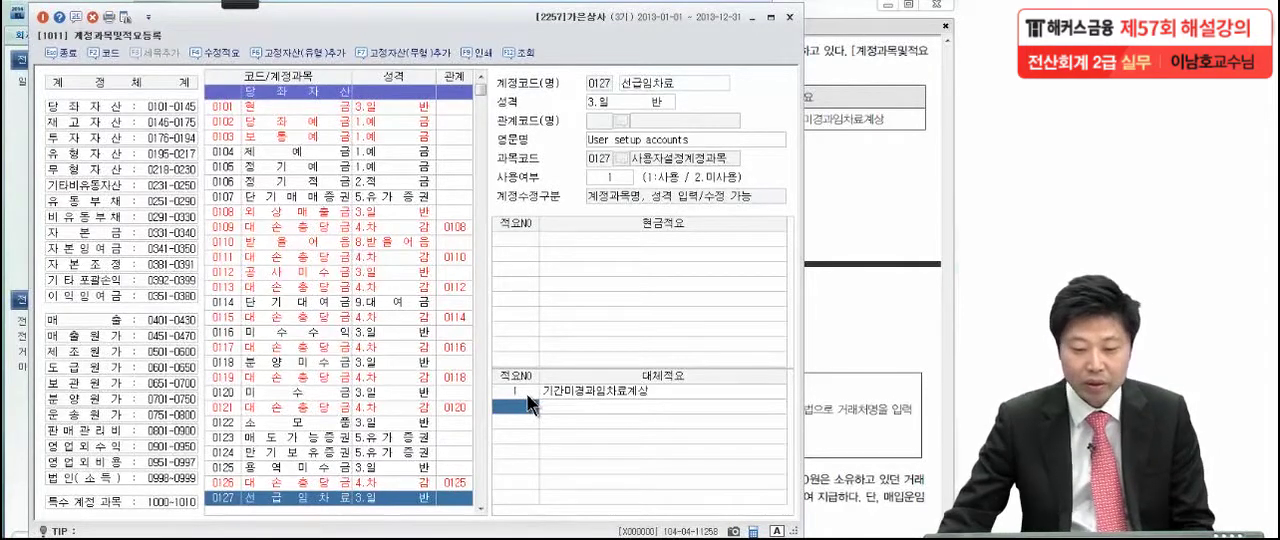
pyautogui.click(41, 18)
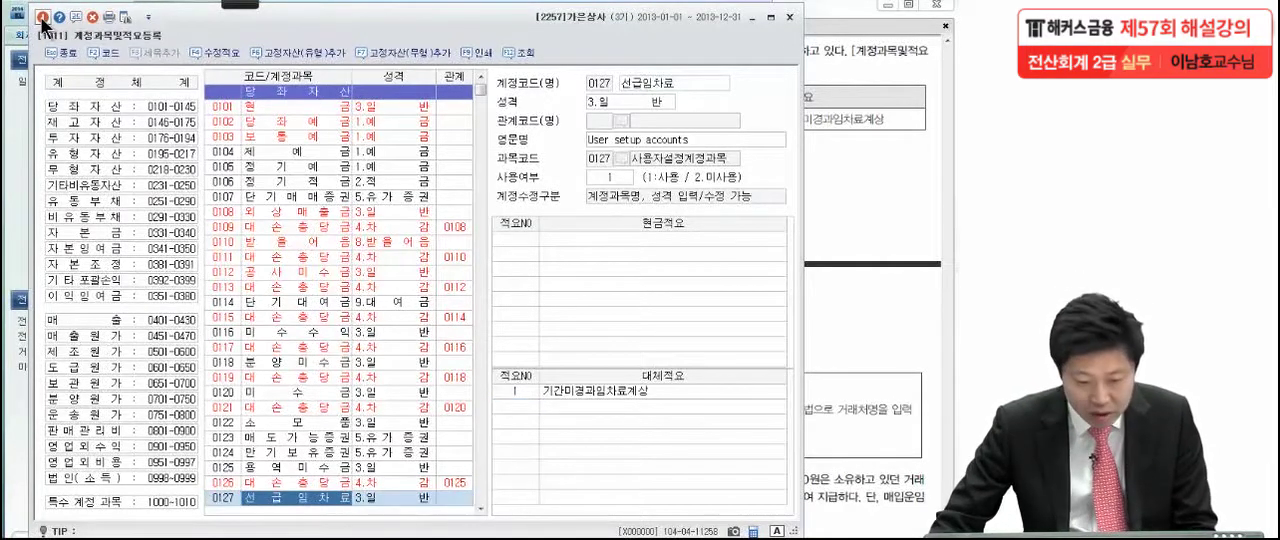
# Switch to the exam PDF, go to 문제4 and mark the clause breaks in the 8월 24일 transaction (1)
pyautogui.click(840, 219)
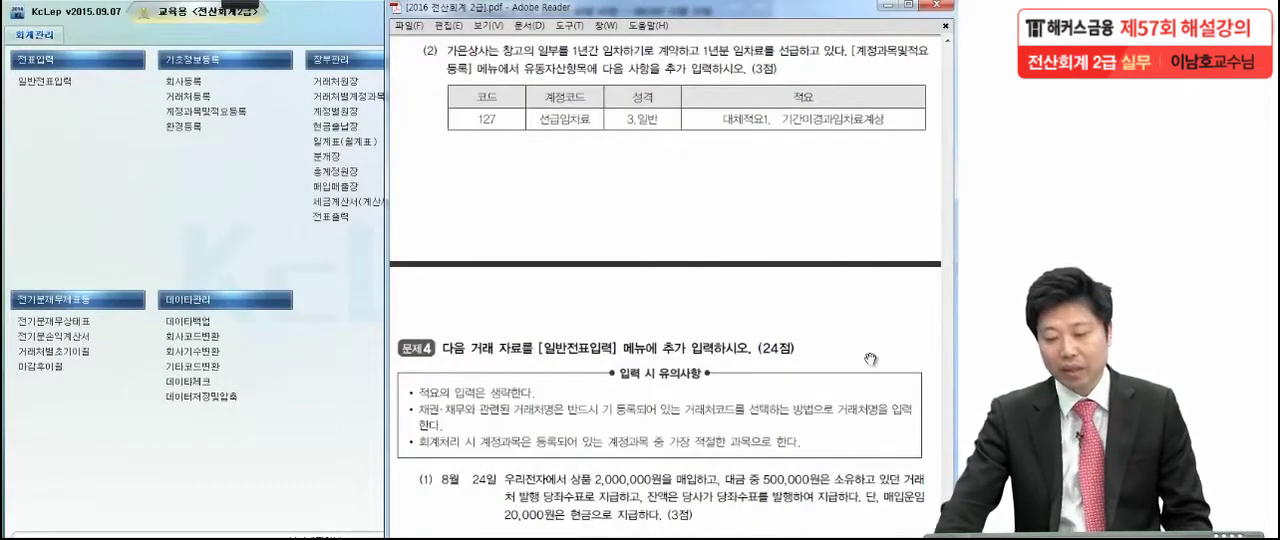
pyautogui.moveTo(808, 508); pyautogui.dragTo(813, 290)
pyautogui.scroll(-1, 813, 290)
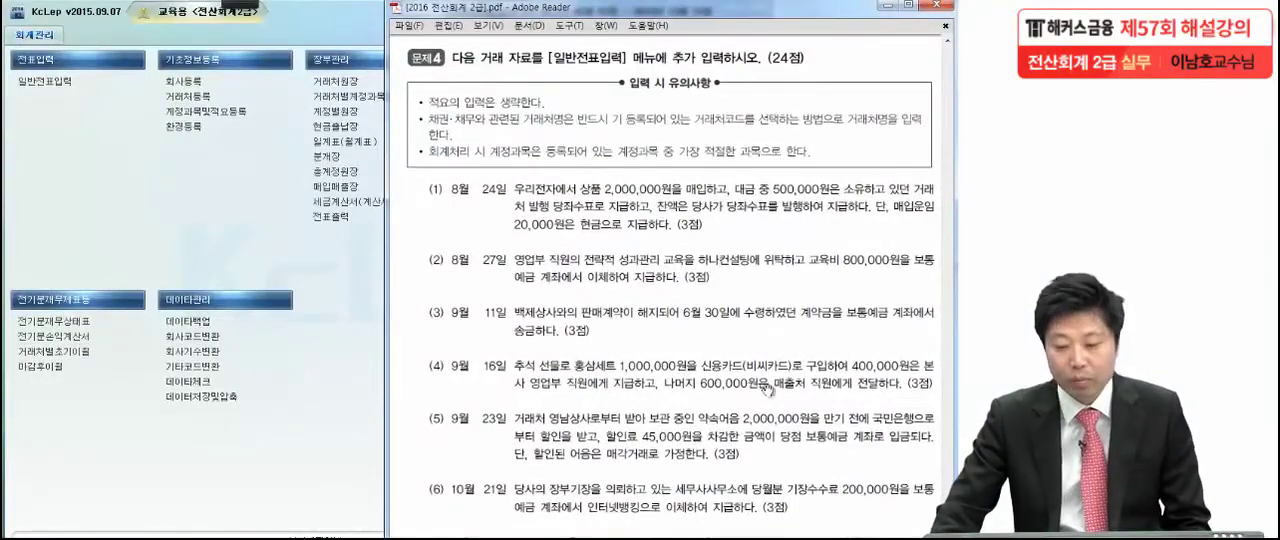
pyautogui.scroll(-3, 760, 414)
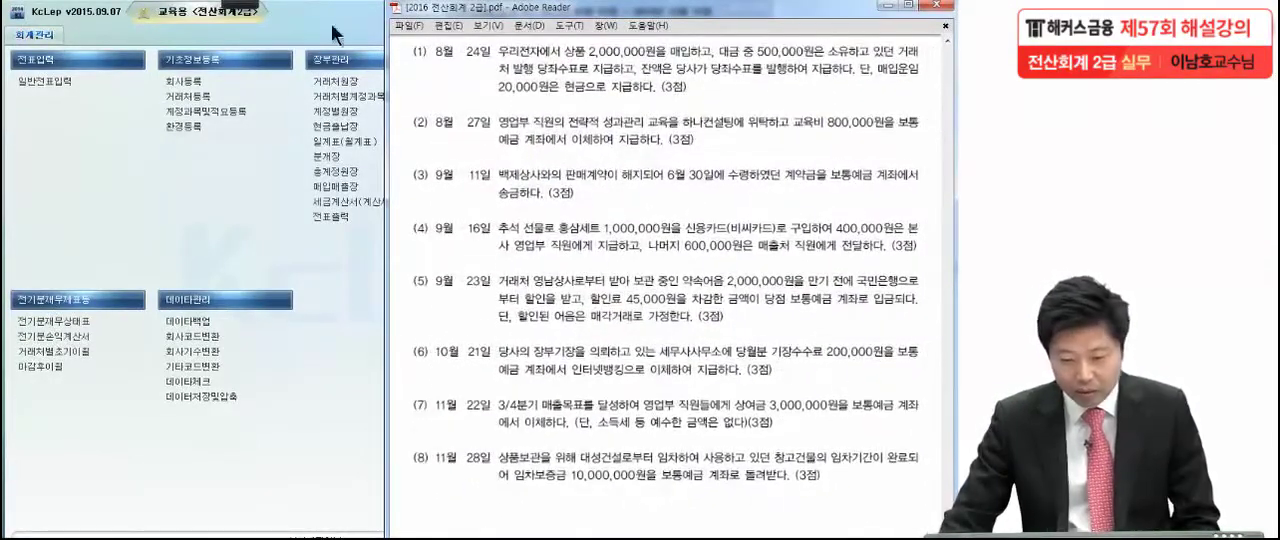
pyautogui.click(230, 4)
pyautogui.click(26, 27)
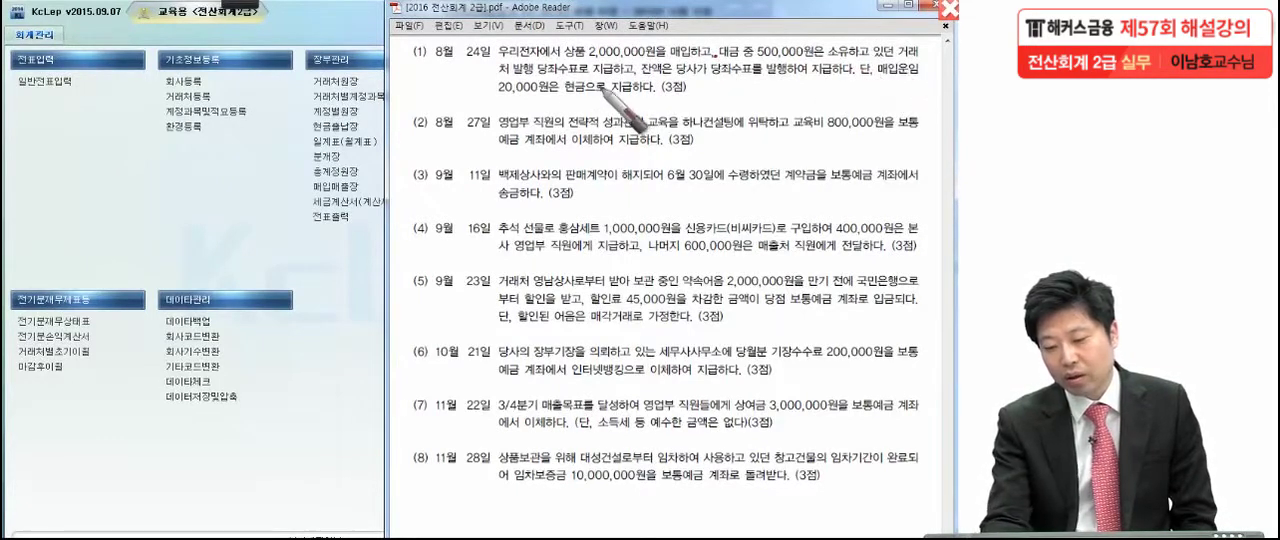
pyautogui.moveTo(633, 80); pyautogui.dragTo(640, 72)
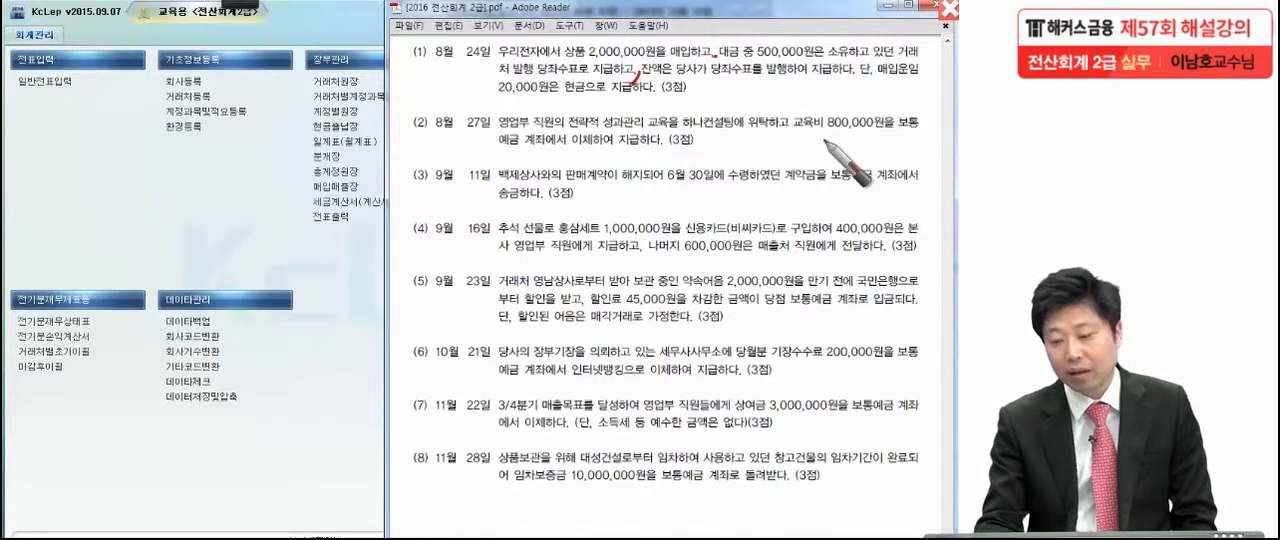
pyautogui.moveTo(851, 80); pyautogui.dragTo(858, 70)
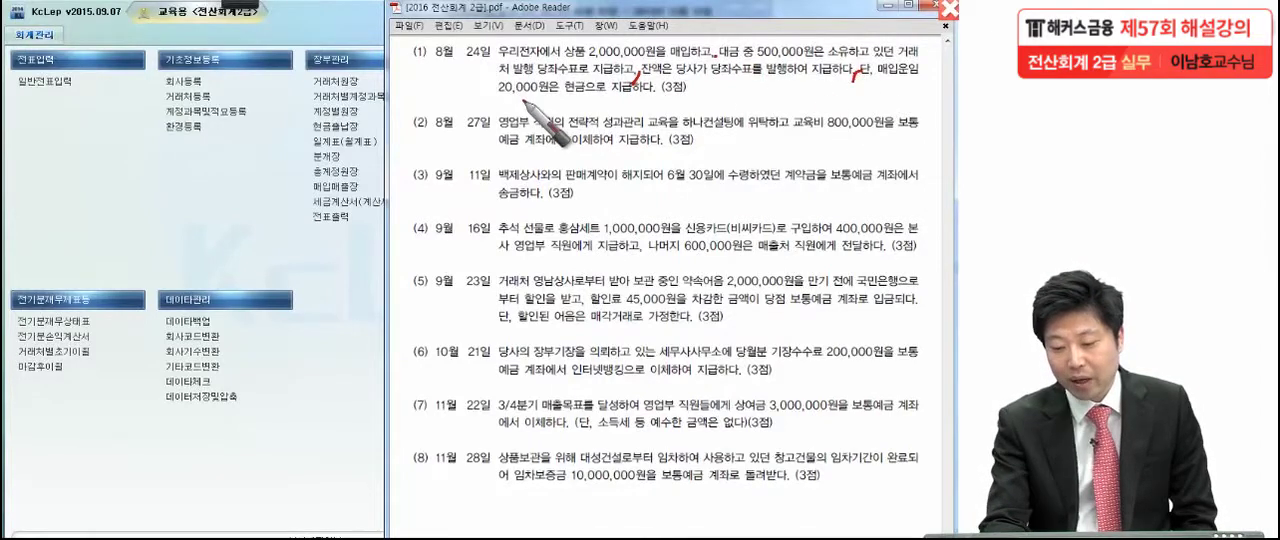
pyautogui.click(699, 100)
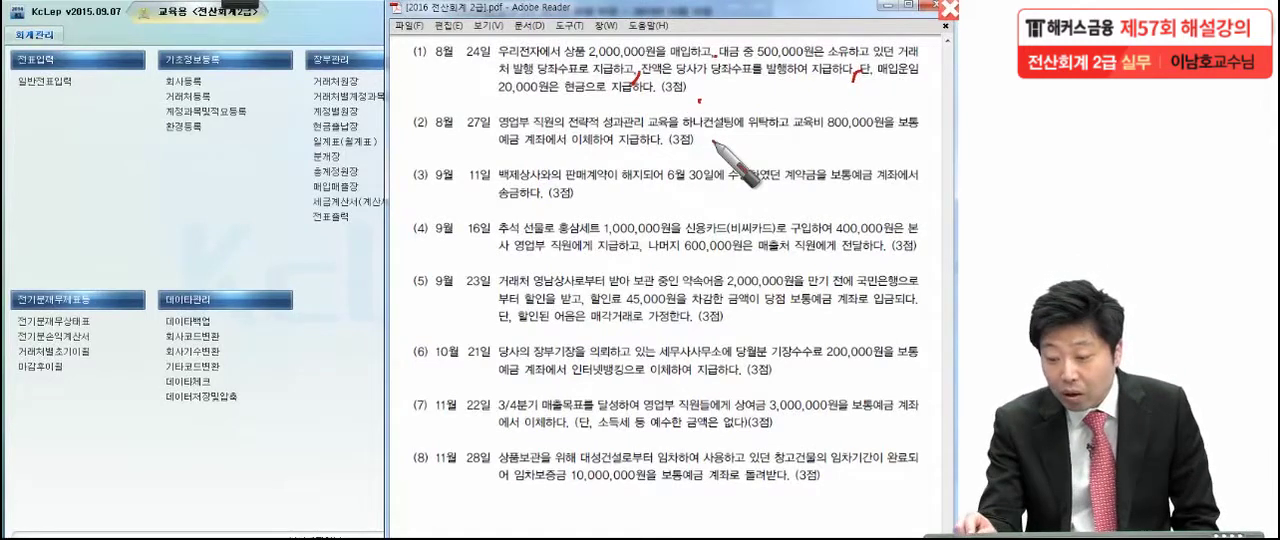
# Examine transaction (1), underlining 거래처 발행 당좌수표 and the 매입운임 clause and circling 500,000원, 20,000원 and 상품
pyautogui.moveTo(880, 69); pyautogui.dragTo(918, 66)
pyautogui.moveTo(490, 74); pyautogui.dragTo(560, 76)
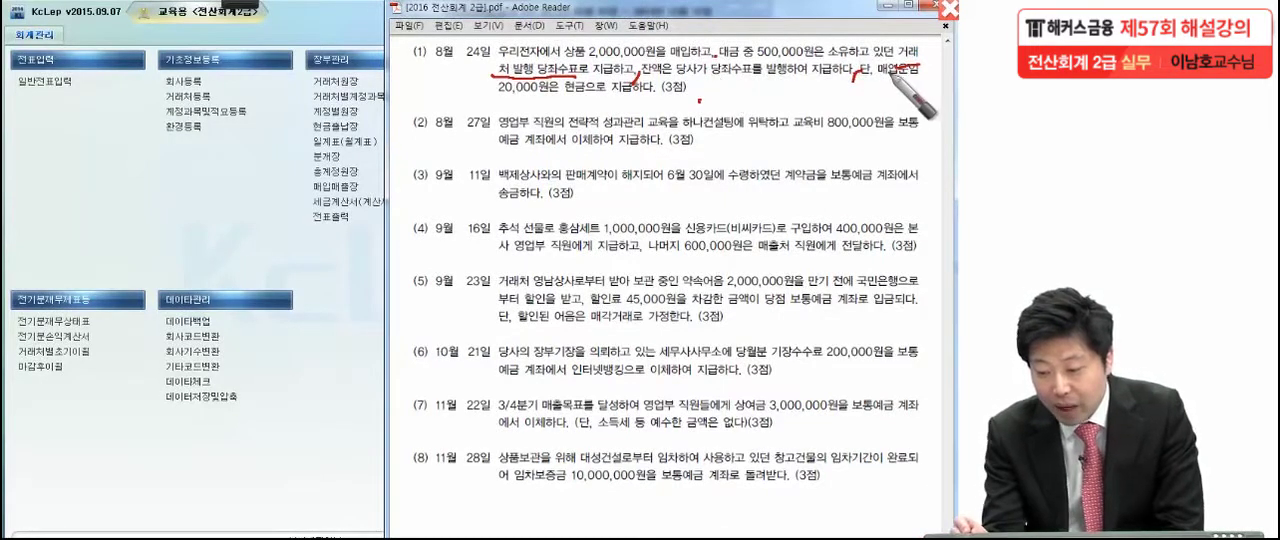
pyautogui.moveTo(488, 101); pyautogui.dragTo(655, 101)
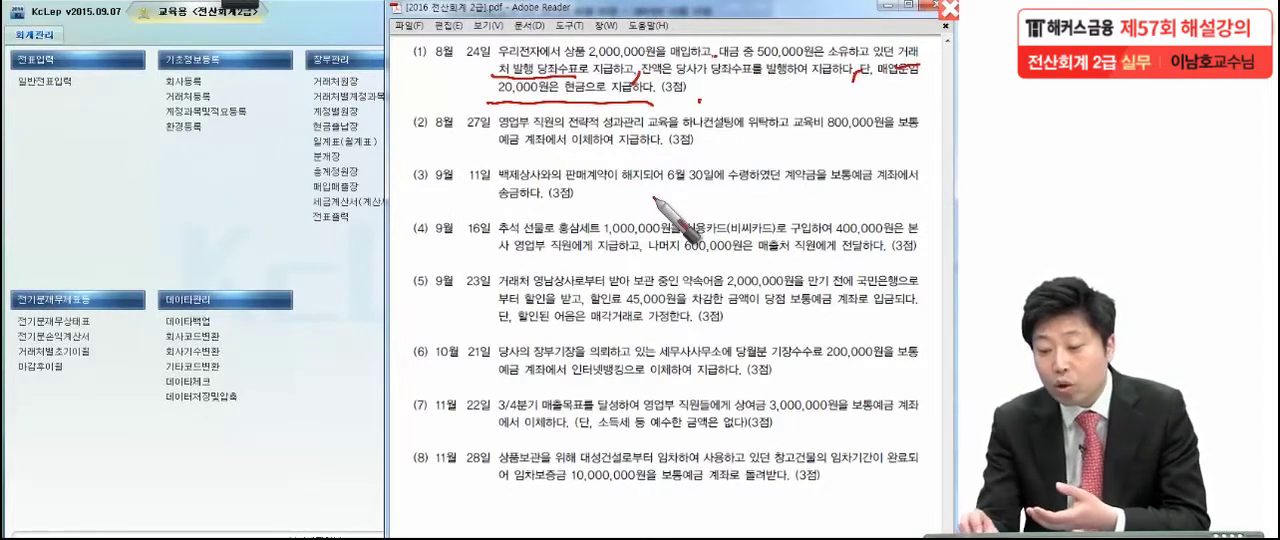
pyautogui.moveTo(815, 40); pyautogui.dragTo(790, 32)
pyautogui.moveTo(555, 80); pyautogui.dragTo(535, 77)
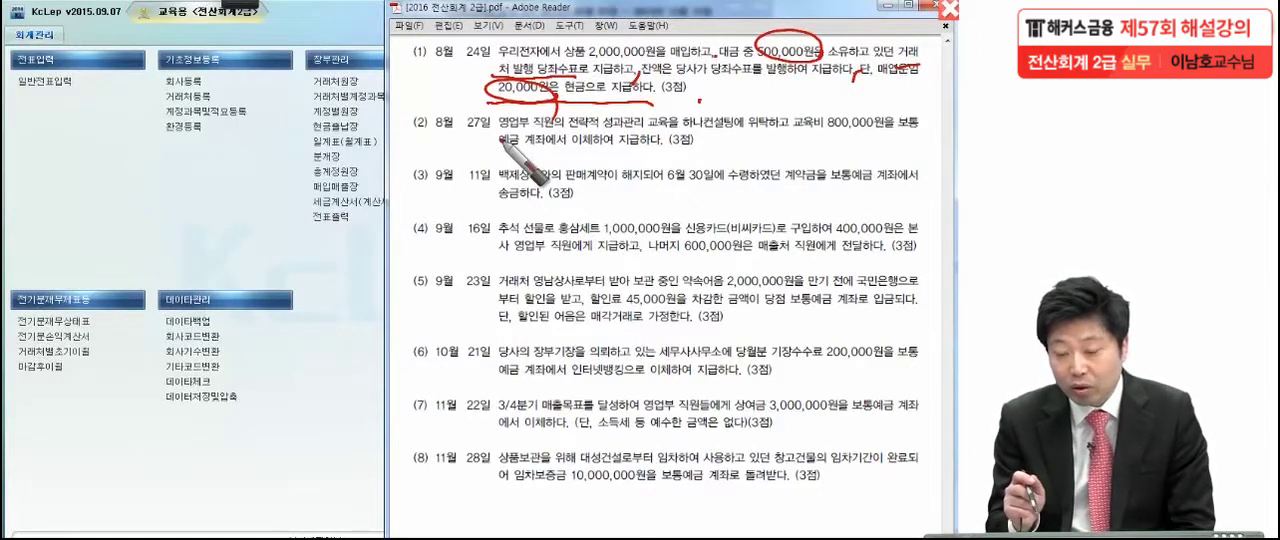
pyautogui.moveTo(600, 40); pyautogui.dragTo(583, 68)
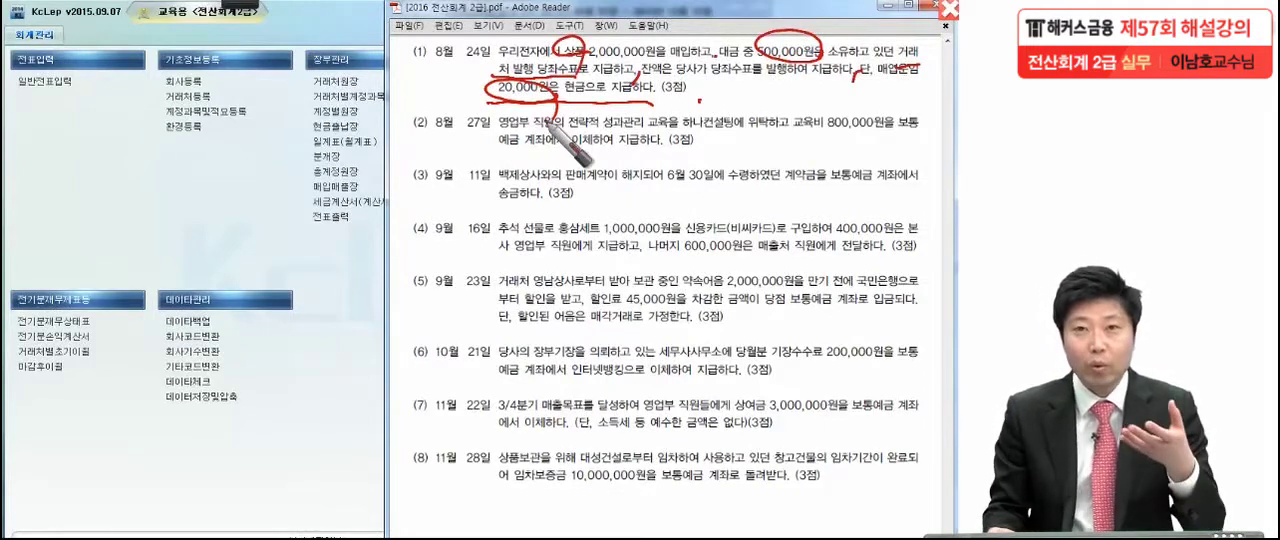
pyautogui.moveTo(853, 80)
pyautogui.mouseDown()
pyautogui.moveTo(891, 92)
pyautogui.moveTo(931, 70)
pyautogui.mouseUp()
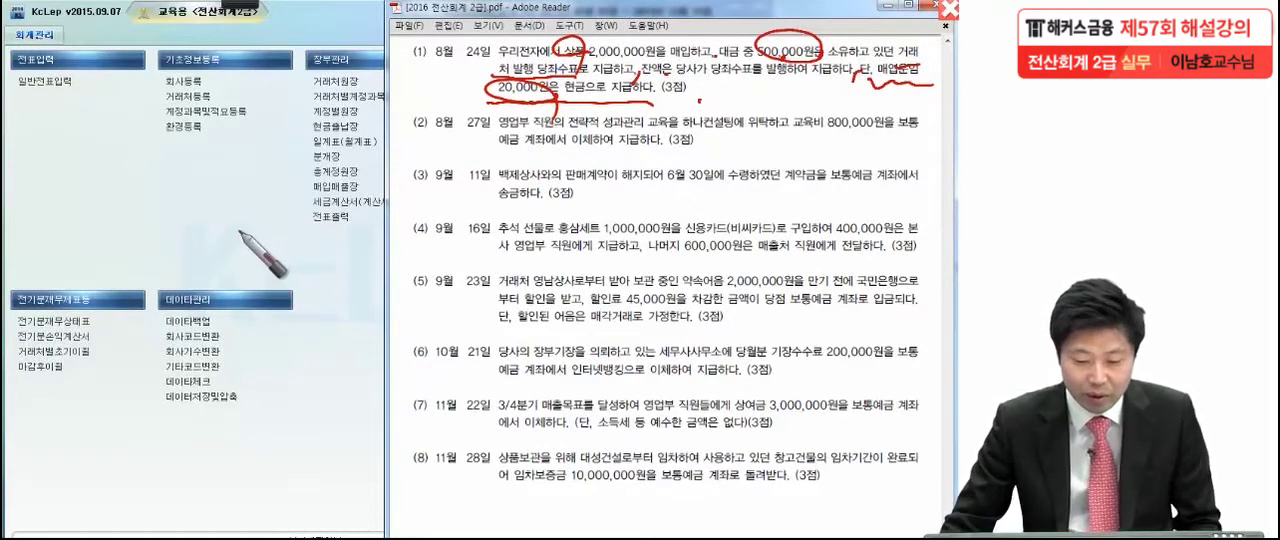
pyautogui.press('Escape')
# Switch to KcLep, open 일반전표입력 and set the voucher date to 08월 24일
pyautogui.click(57, 84)
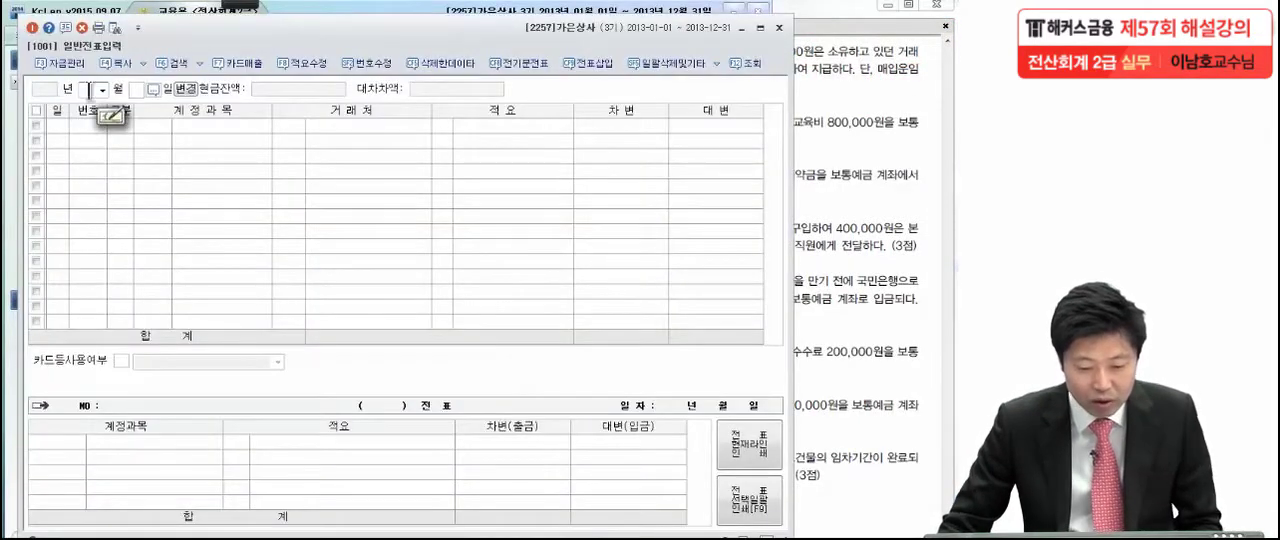
pyautogui.click(102, 91)
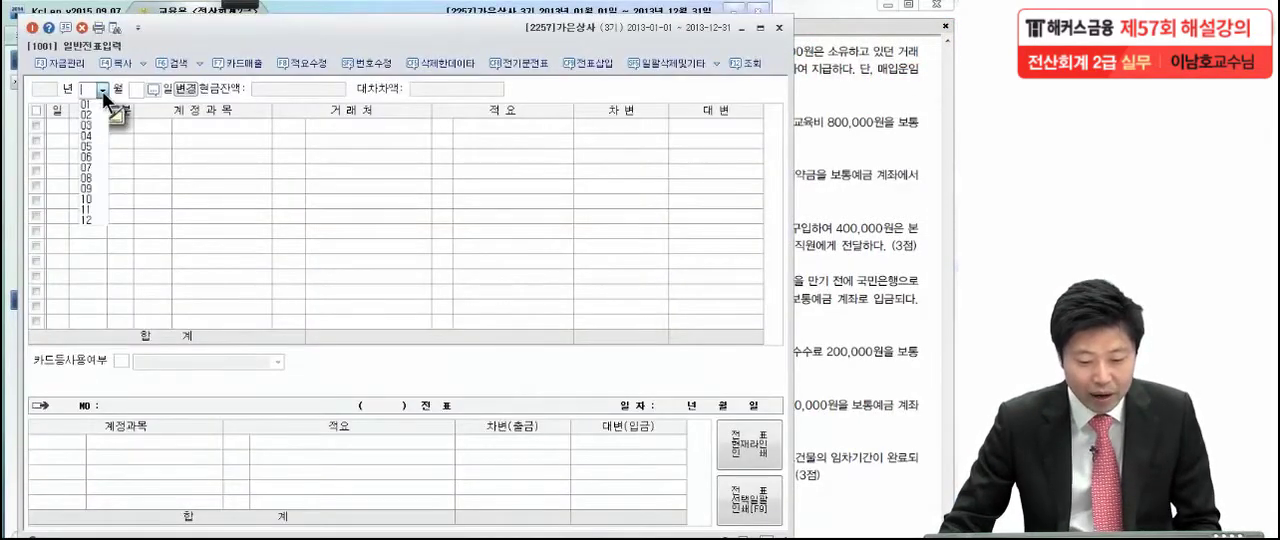
pyautogui.click(96, 176)
pyautogui.write('24')
pyautogui.press('Return')
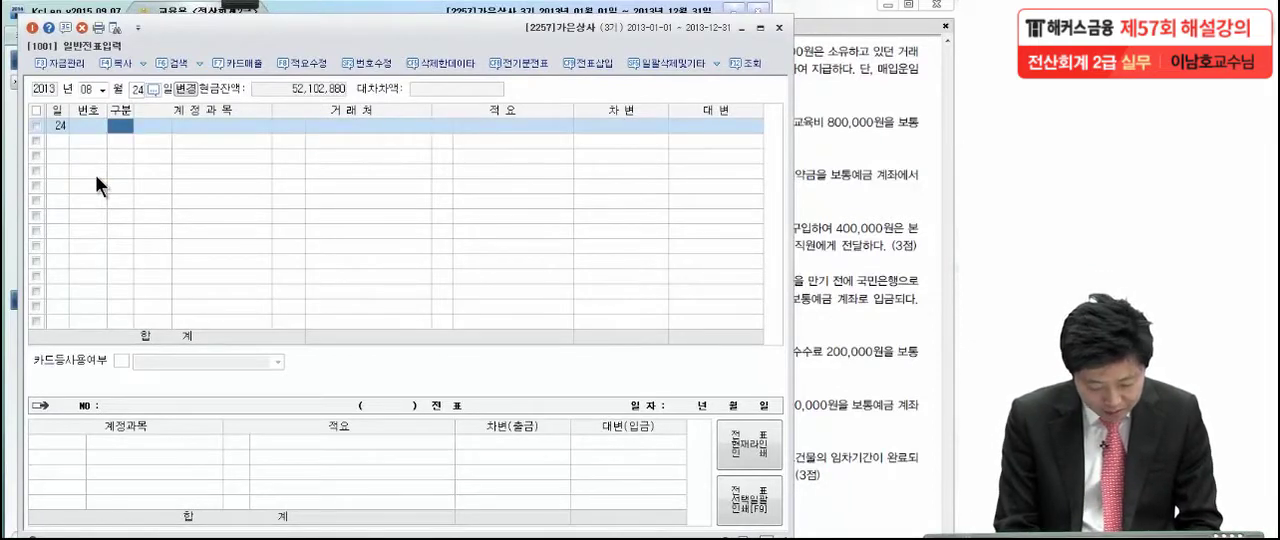
# Enter a 대변 line for 현금 (0101) of 520,000 on the 24th, without 거래처 or 적요
pyautogui.write('4')
pyautogui.press('Return')
pyautogui.write('현금')
pyautogui.press('Return')
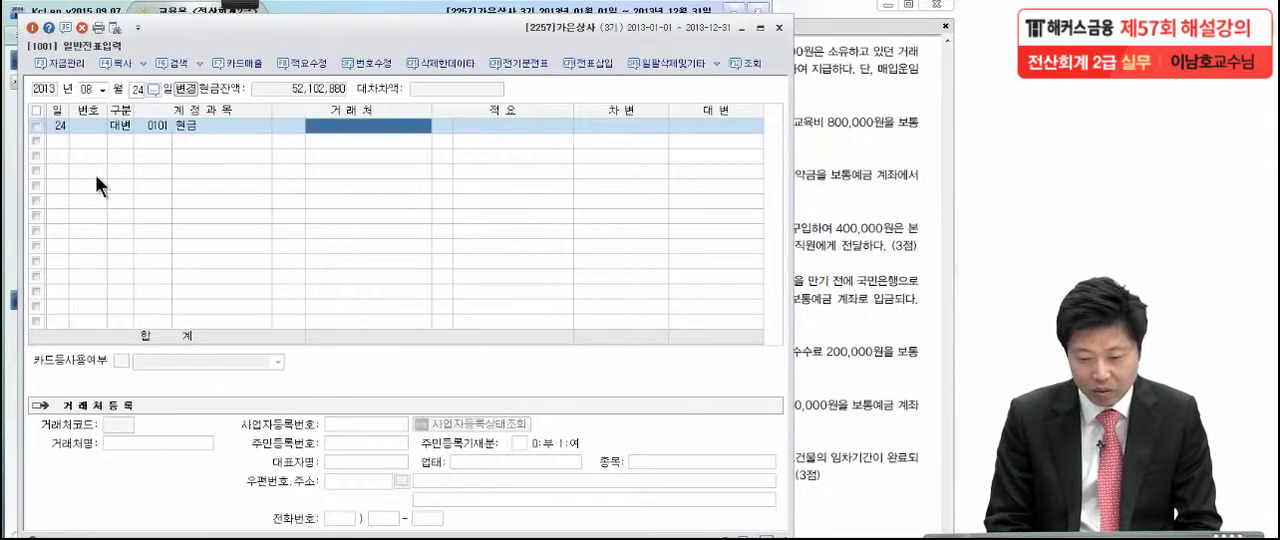
pyautogui.press('Return')
pyautogui.press('Return')
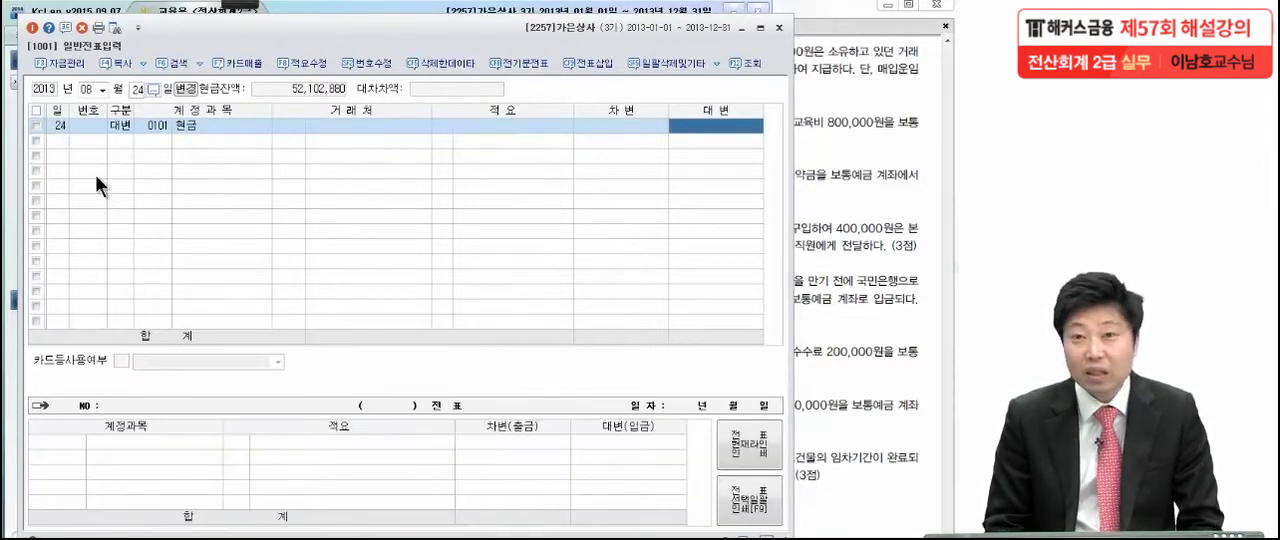
pyautogui.write('5200000')
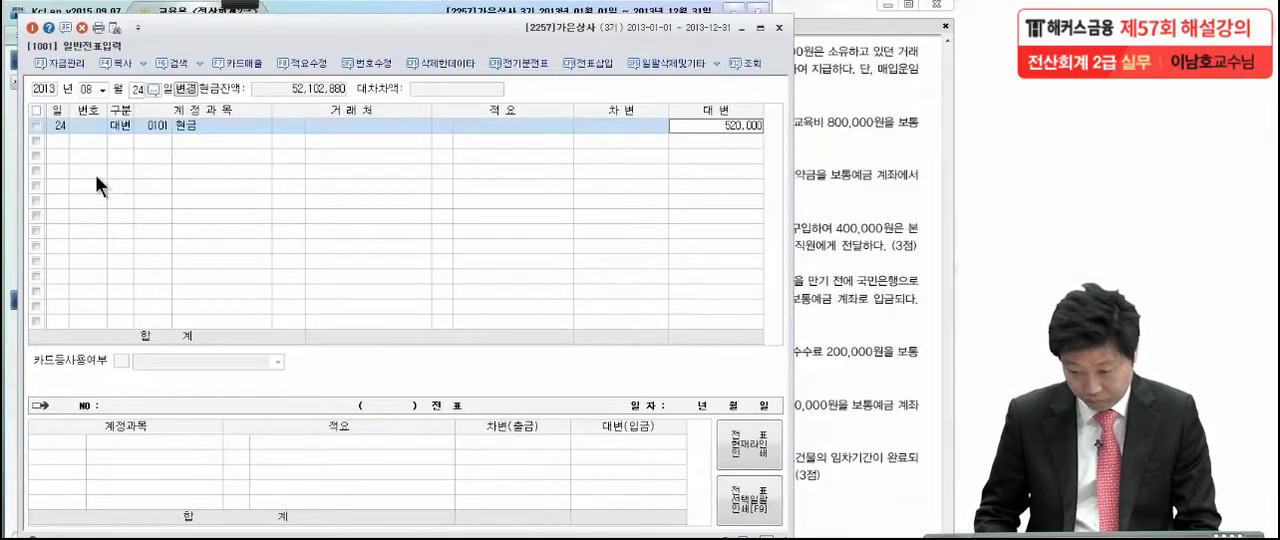
pyautogui.press('Return')
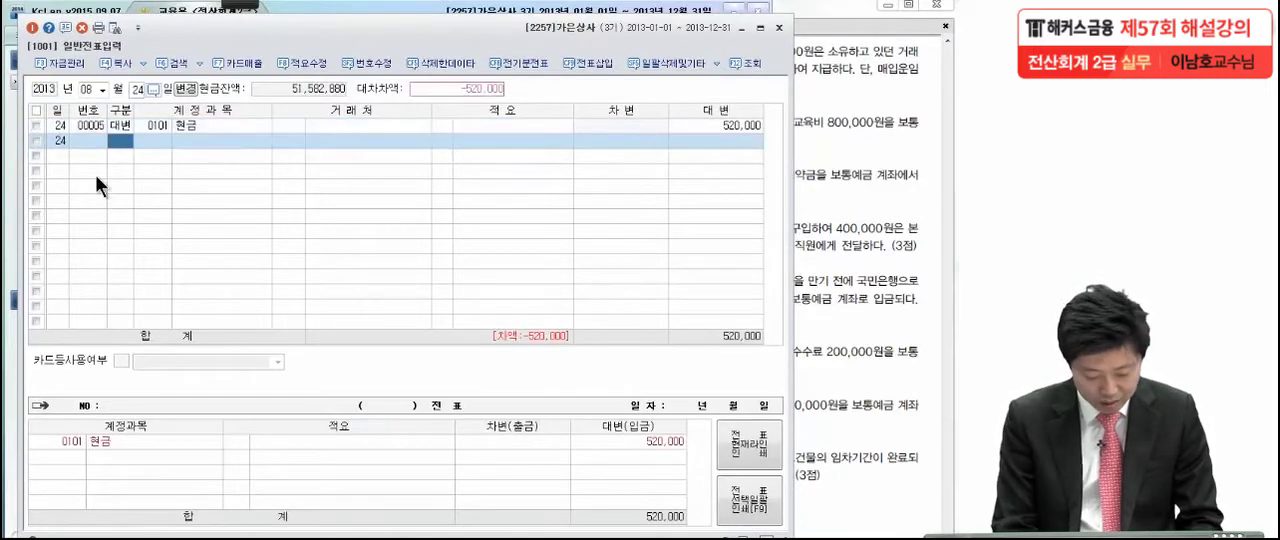
# Add a 대변 line for 당좌예금 (0102) of 1,500,000 to the same voucher, without 거래처 or 적요
pyautogui.write('4당좌')
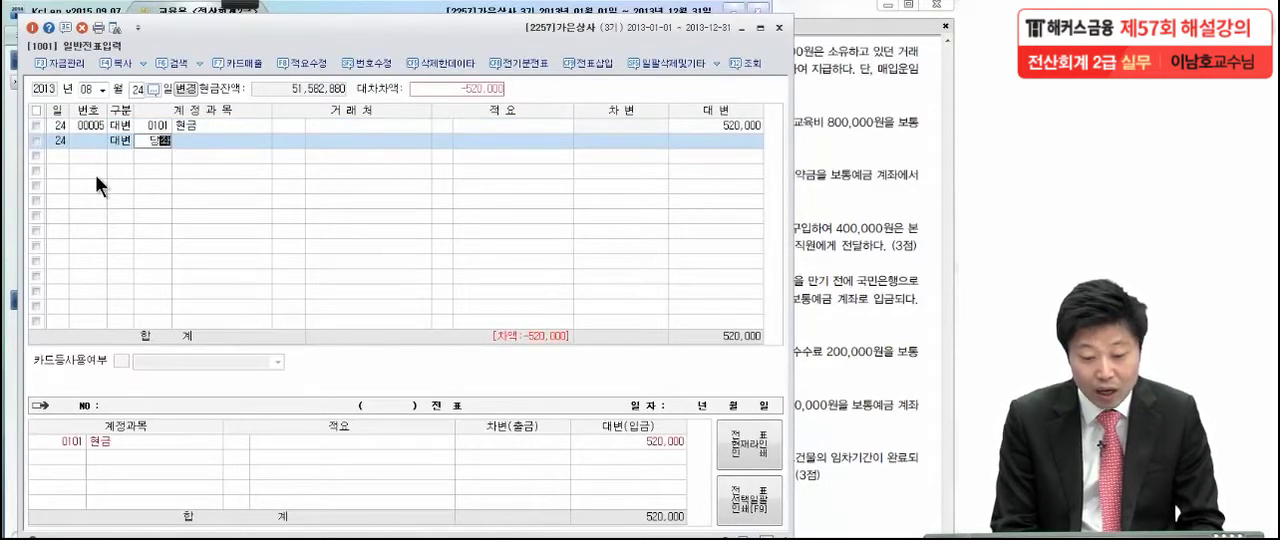
pyautogui.press('Return')
pyautogui.press('Return')
pyautogui.press('Return')
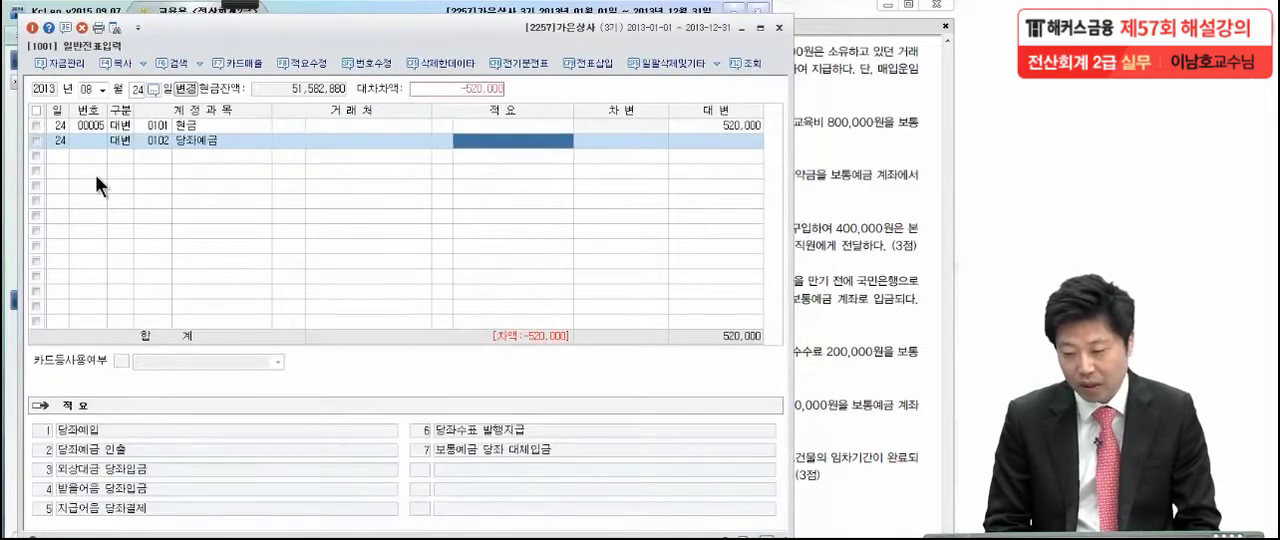
pyautogui.press('Return')
pyautogui.write('1500000')
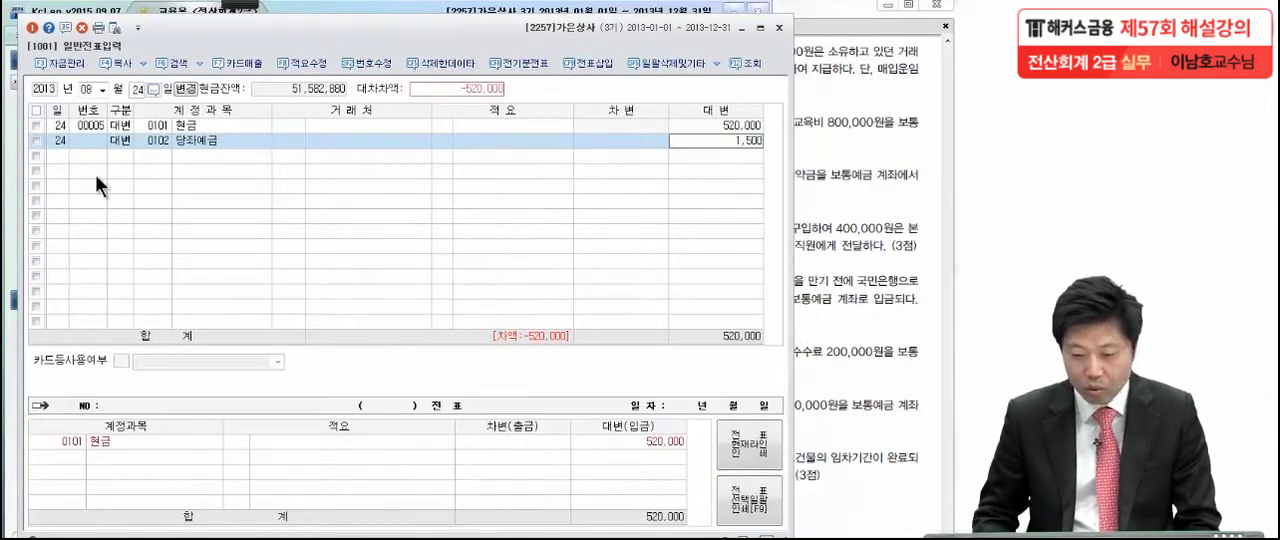
pyautogui.press('Return')
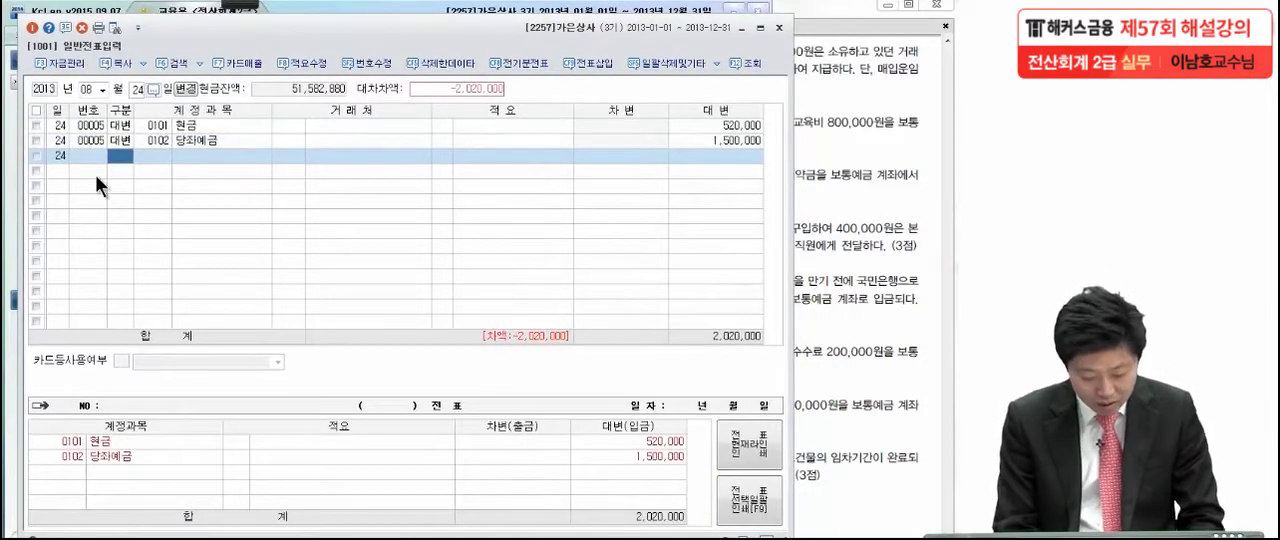
# Add the balancing 차변 line for 상품 (0146) of 2,020,000 to the 8월 24일 voucher
pyautogui.write('3')
pyautogui.press('Return')
pyautogui.write('상품')
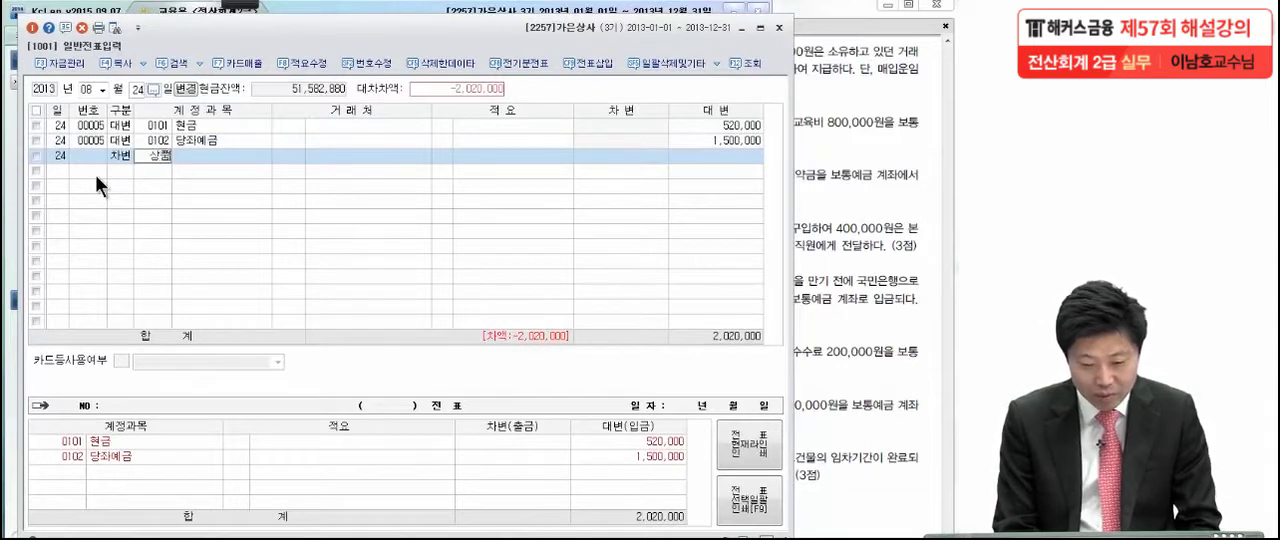
pyautogui.press('Return')
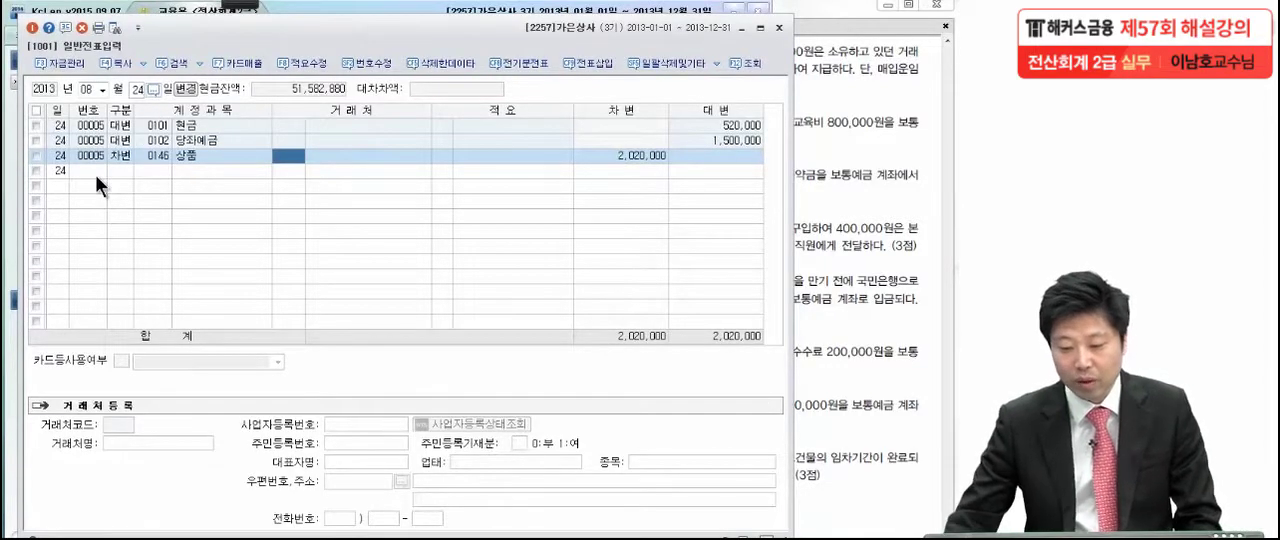
# Switch to the exam PDF in Adobe Reader and read transaction (2) of 8월 27일, temporarily marking the 교육비 wording with the pen
pyautogui.click(834, 174)
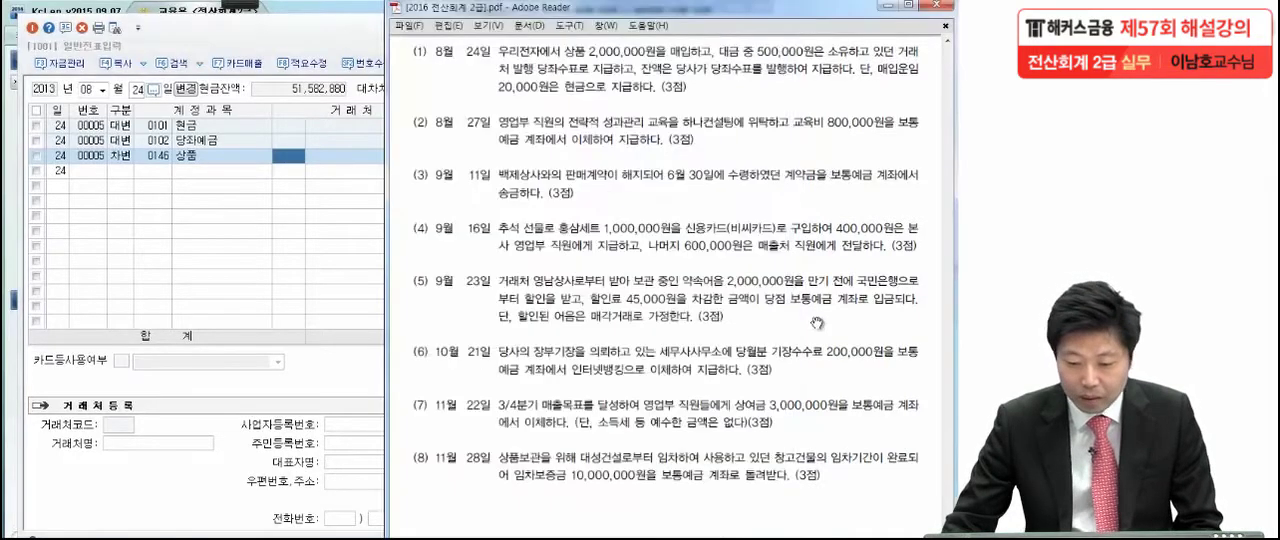
pyautogui.scroll(-3, 818, 324)
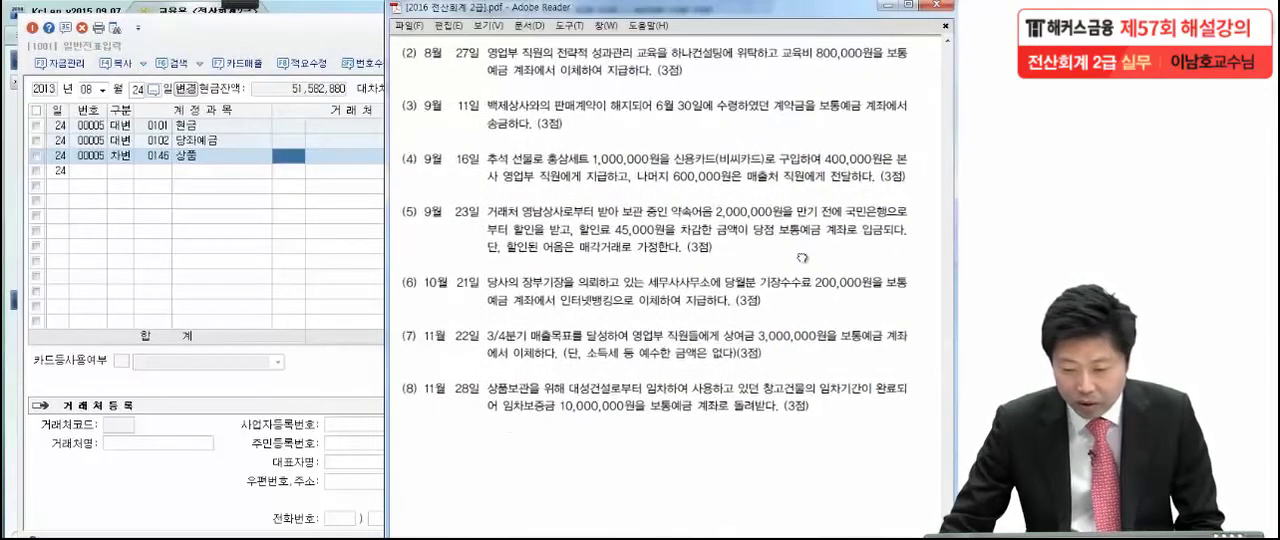
pyautogui.click(245, 4)
pyautogui.click(40, 22)
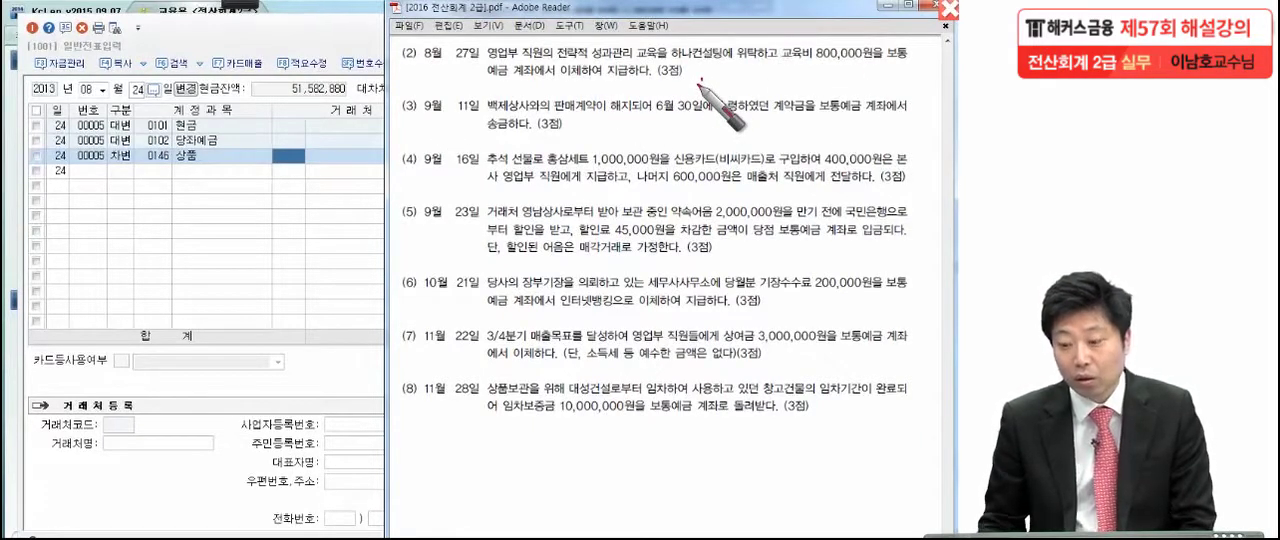
pyautogui.moveTo(767, 73); pyautogui.dragTo(820, 75)
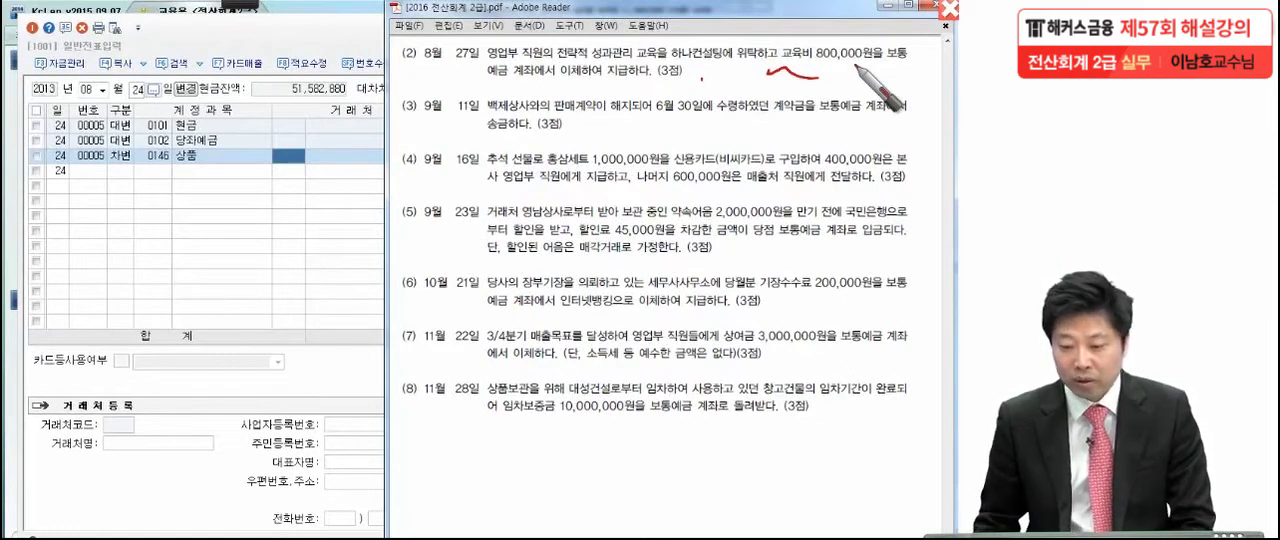
pyautogui.press('Escape')
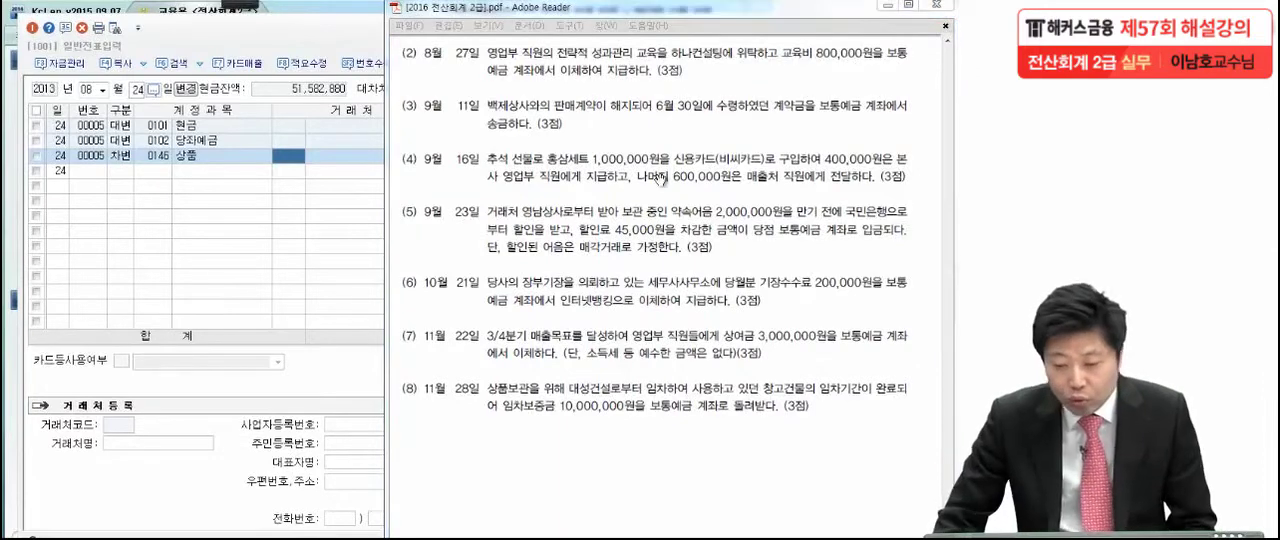
# Switch to KcLep and set the 일반전표입력 voucher date to 08월 27일
pyautogui.click(187, 189)
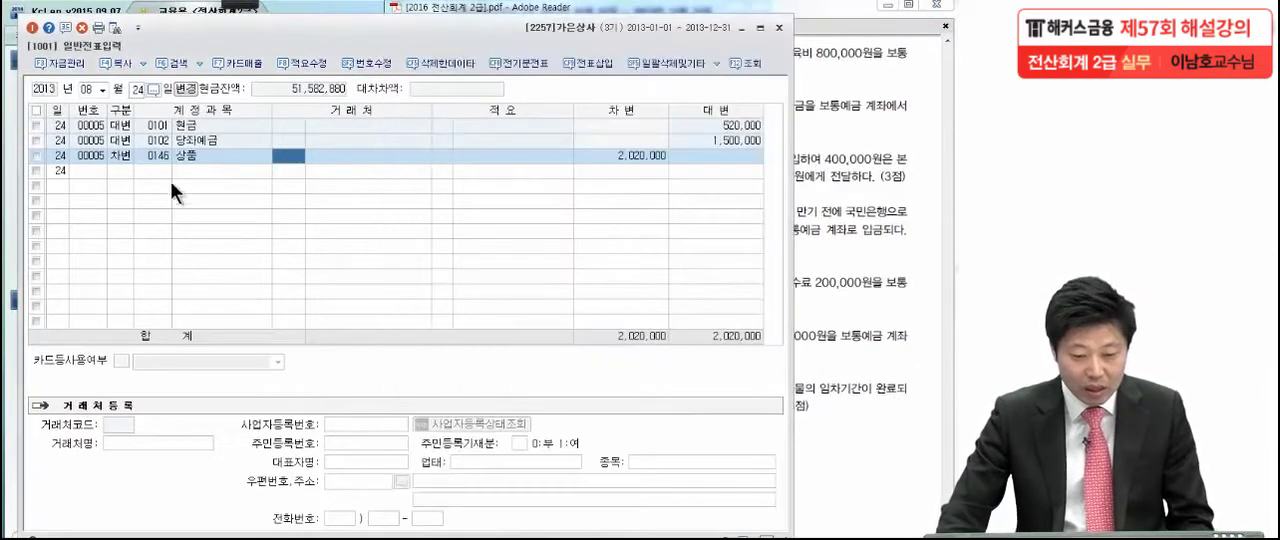
pyautogui.click(136, 91)
pyautogui.write('27')
pyautogui.press('Return')
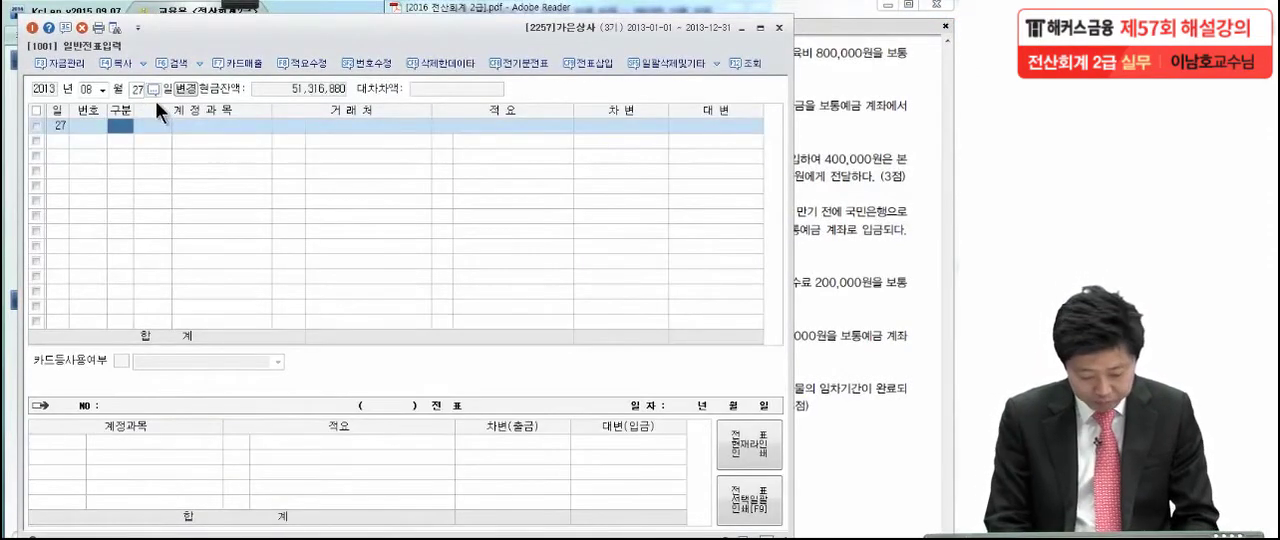
# Enter a 차변 line for the 판매관리비 account 교육훈련비 (0825) of 800,000, without 거래처 or 적요
pyautogui.write('3')
pyautogui.press('Return')
pyautogui.write('교육훈')
pyautogui.press('Return')
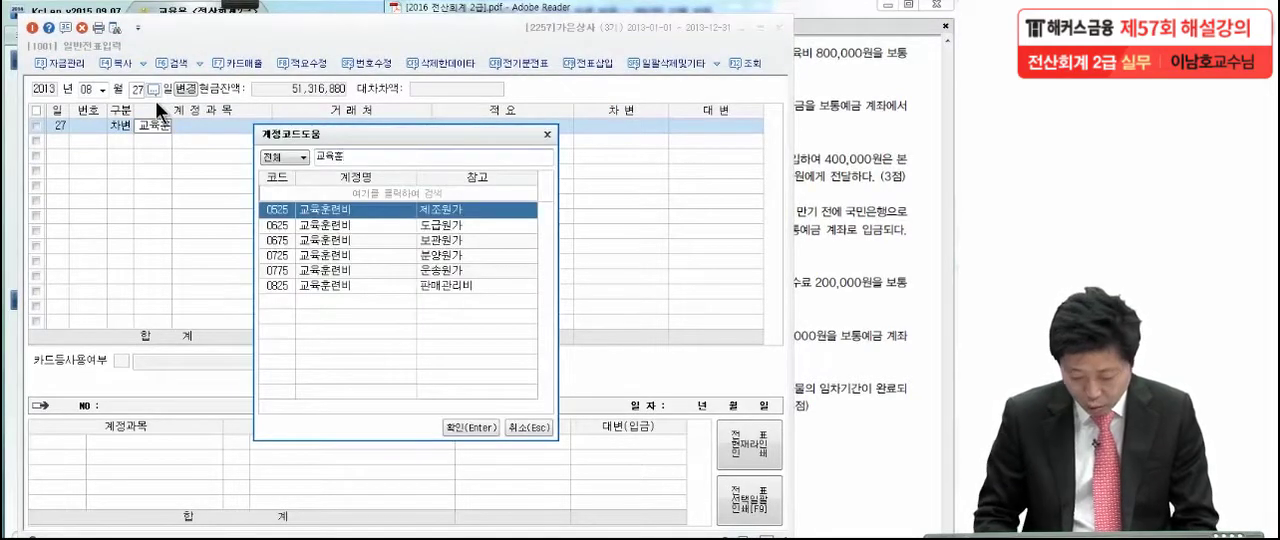
pyautogui.press('Down')
pyautogui.press('Down')
pyautogui.press('Down')
pyautogui.press('Down')
pyautogui.press('Down')
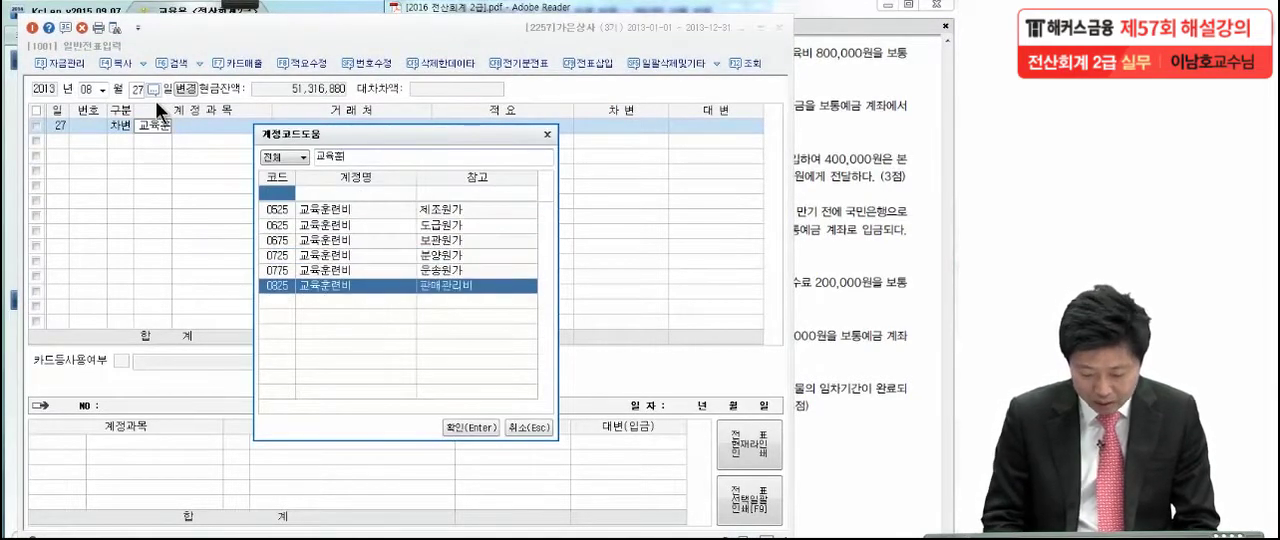
pyautogui.press('Return')
pyautogui.press('Return')
pyautogui.press('Return')
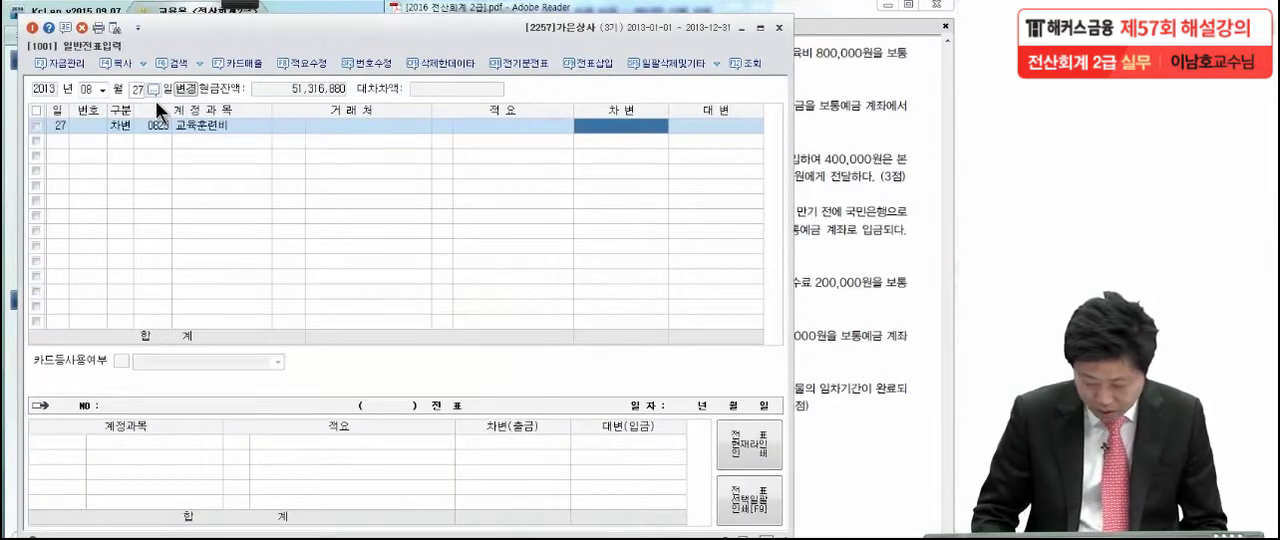
pyautogui.write('8000000')
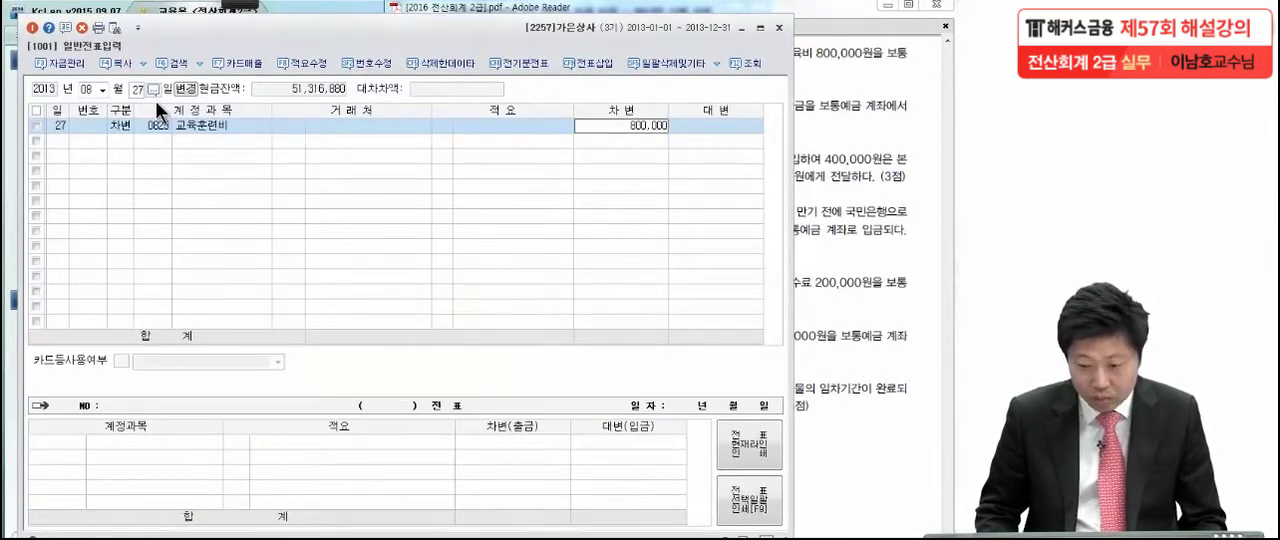
pyautogui.press('Return')
# Add the balancing 대변 line for 보통예금 (0103) of 800,000 to the 8월 27일 voucher
pyautogui.write('4')
pyautogui.press('Return')
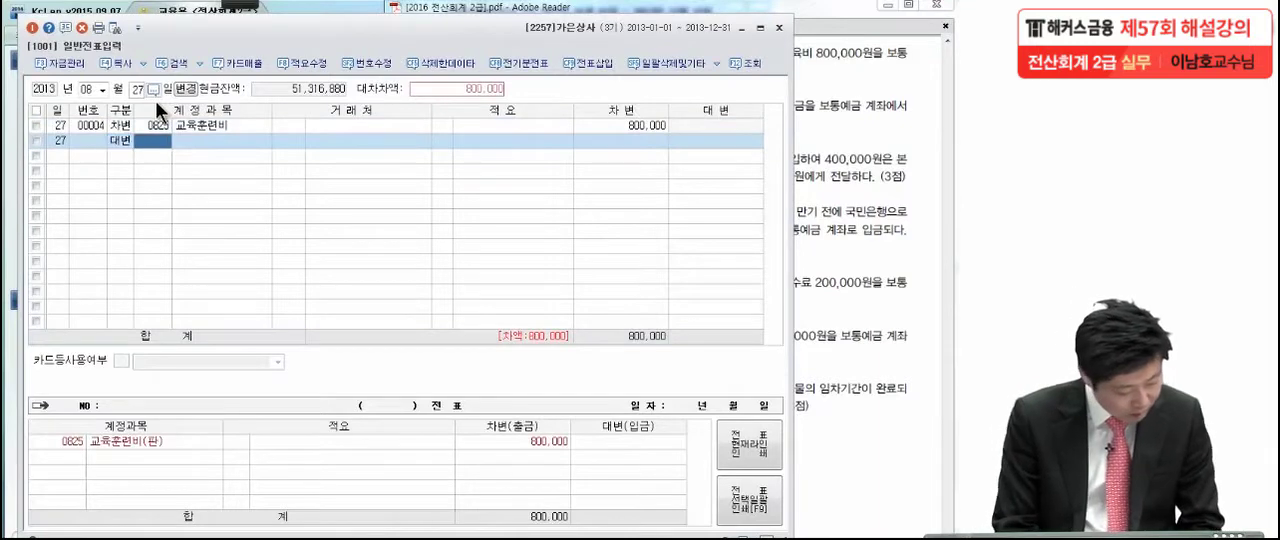
pyautogui.write('ㅂ')
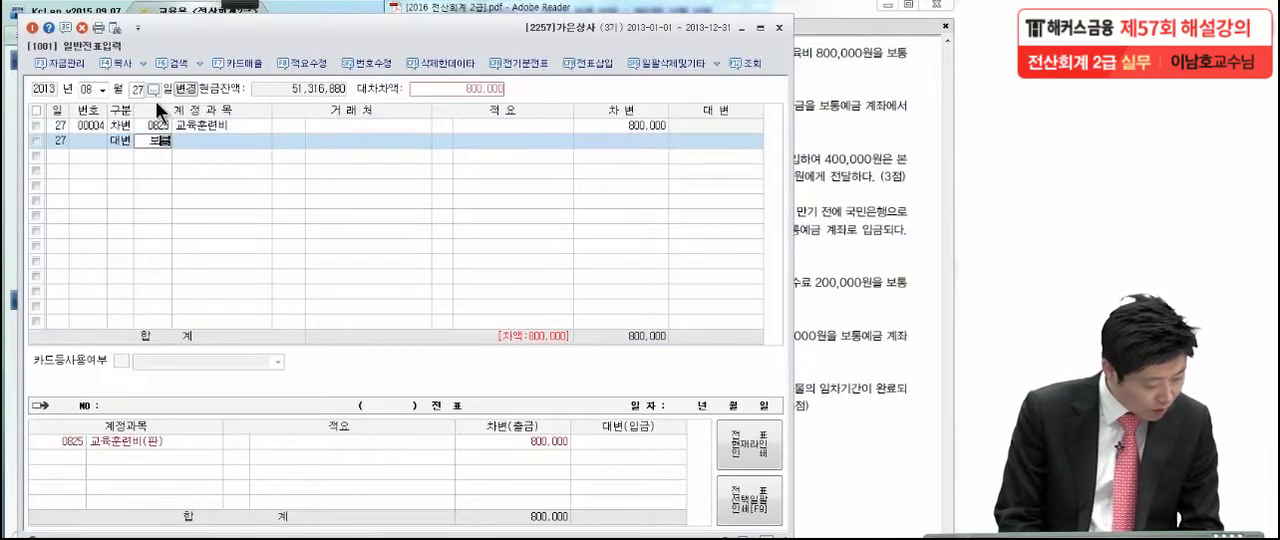
pyautogui.press('Return')
pyautogui.press('Return')
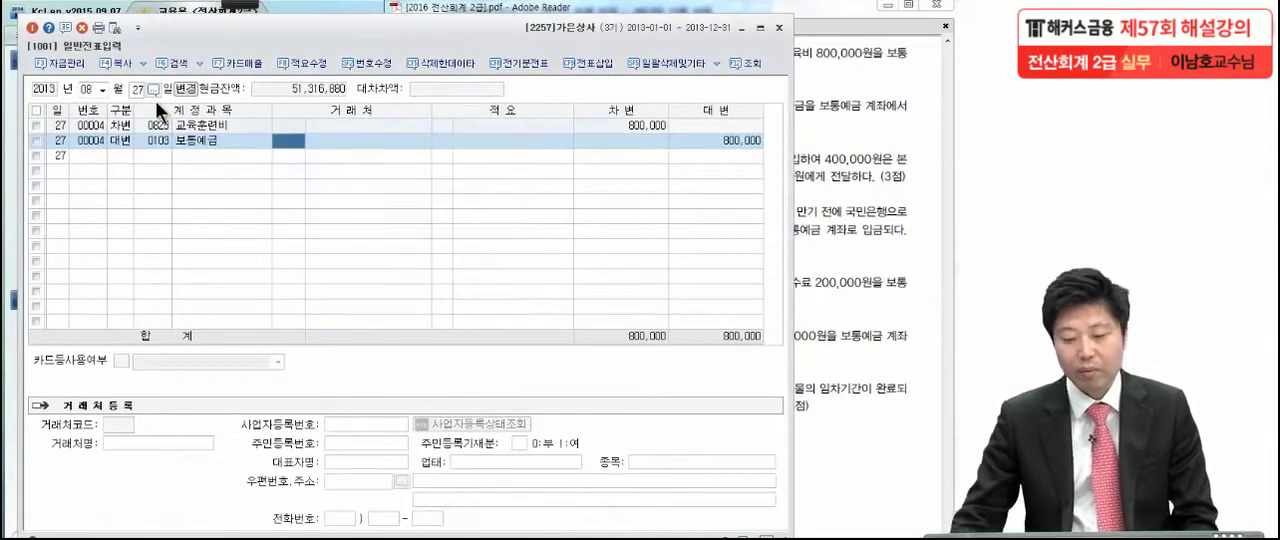
# Switch to the exam PDF in Adobe Reader and read transaction (3) of 9월 11일, temporarily marking the 6월 30일 date and the 계약금
pyautogui.click(820, 113)
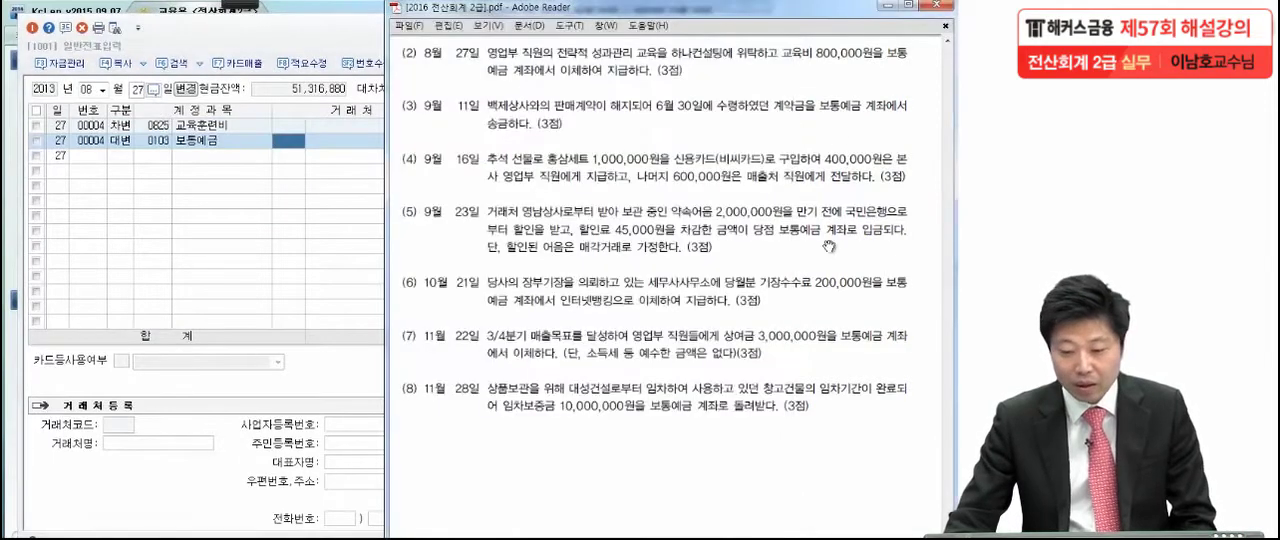
pyautogui.scroll(-1, 770, 299)
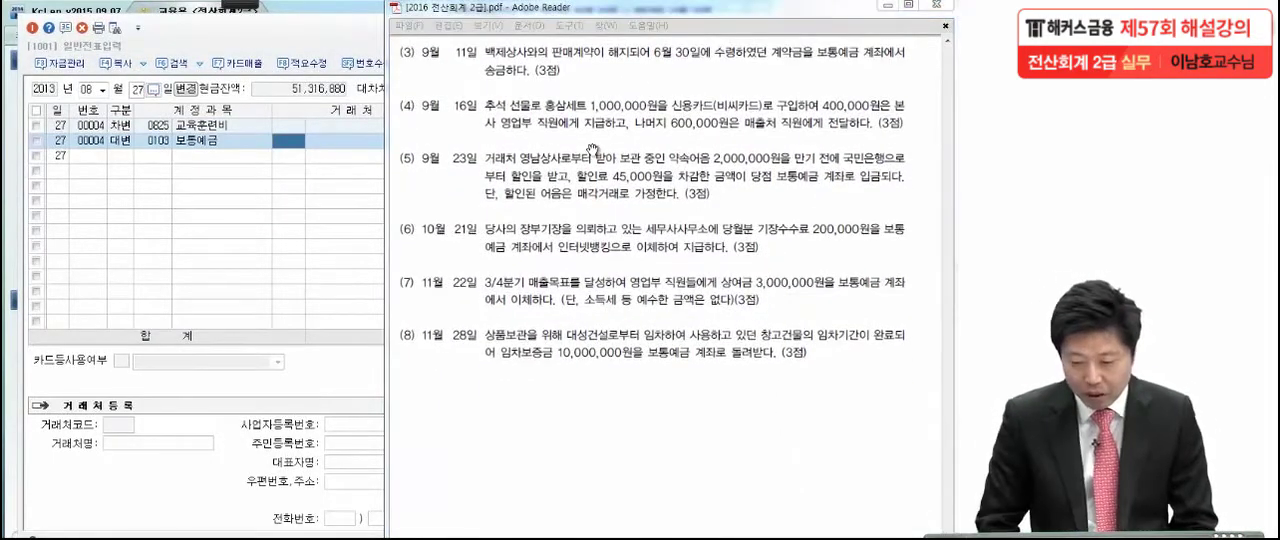
pyautogui.click(257, 4)
pyautogui.click(33, 20)
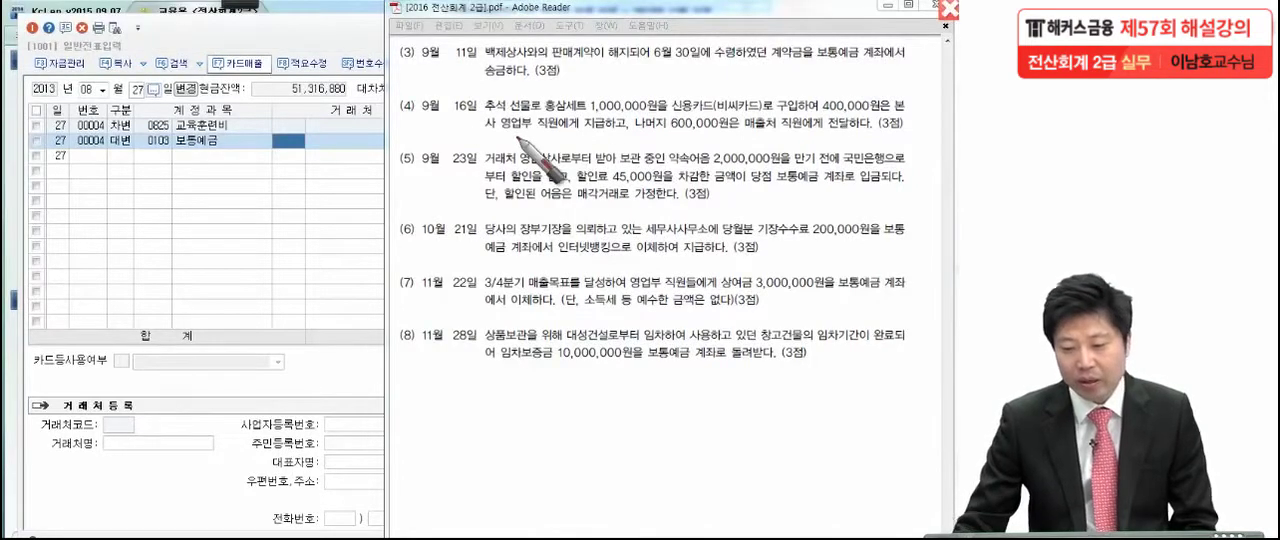
pyautogui.click(653, 68)
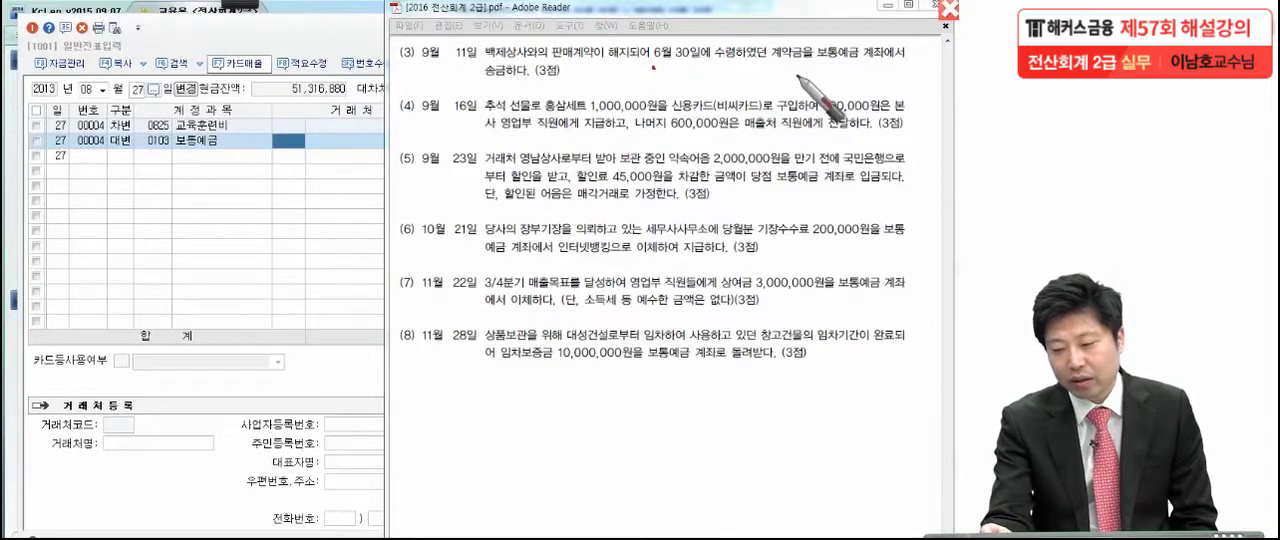
pyautogui.click(820, 64)
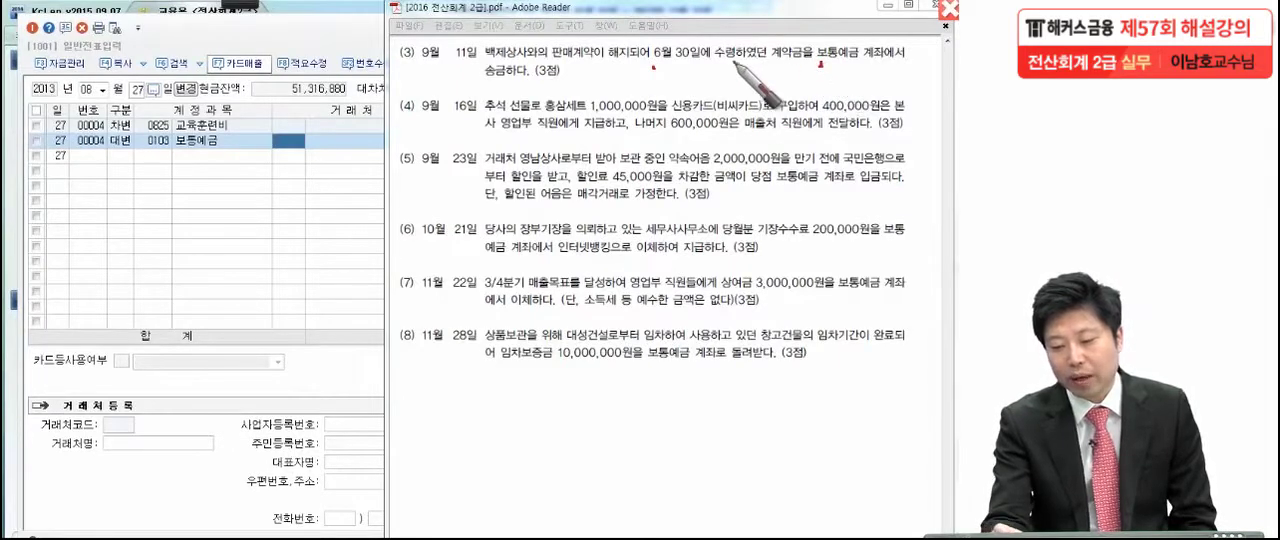
pyautogui.click(572, 72)
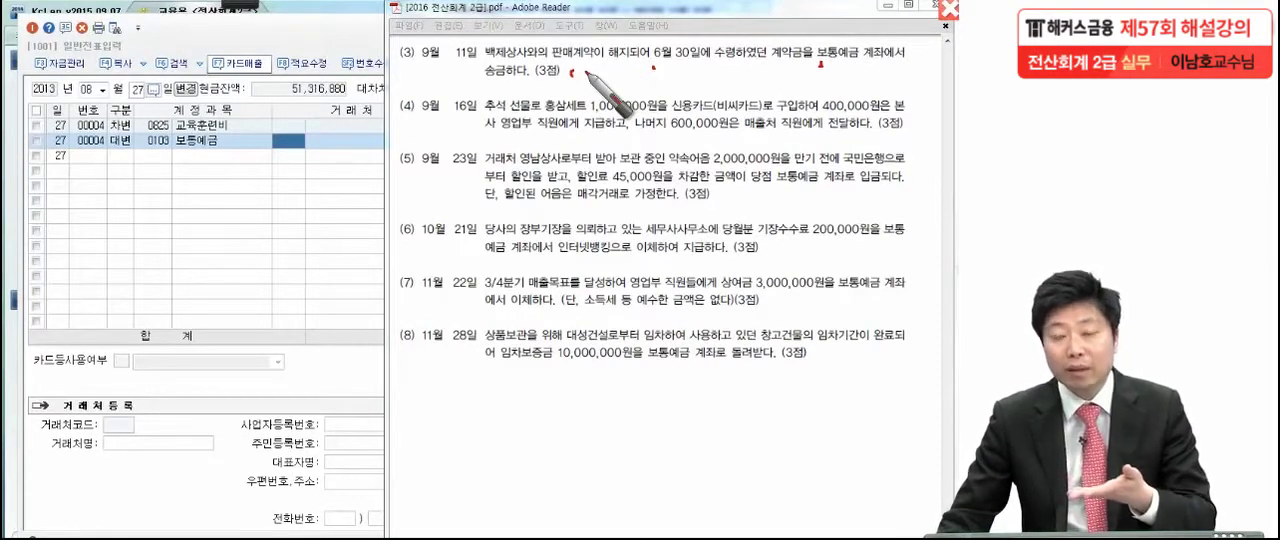
pyautogui.press('Escape')
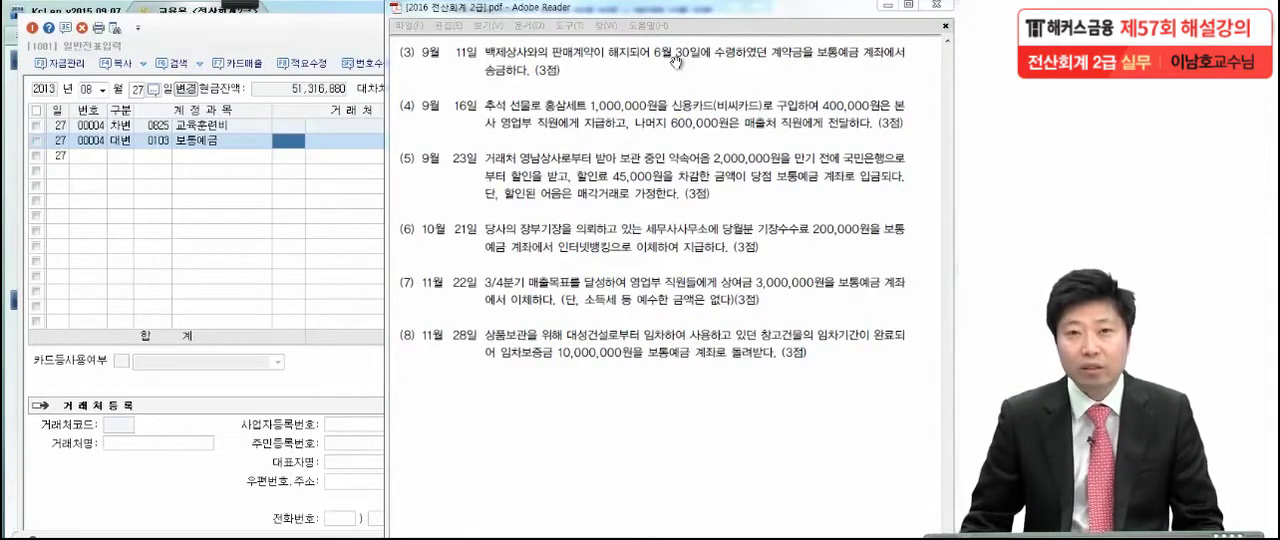
# Switch to KcLep and look up the 06월 30일 voucher, examining the account, 거래처 and amount of the 계약금 received
pyautogui.click(252, 197)
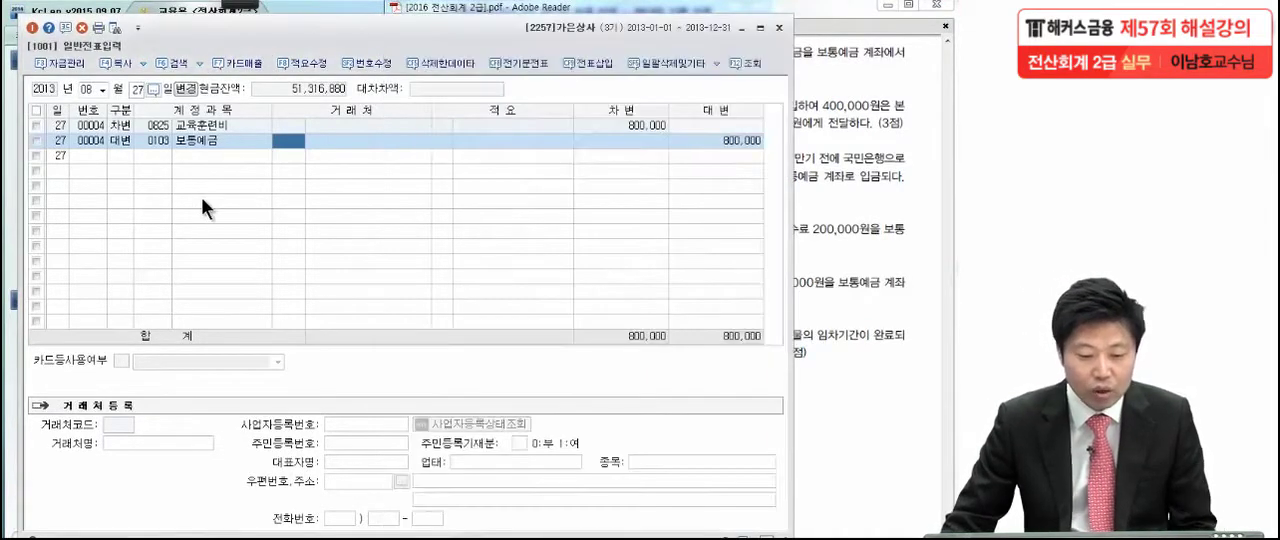
pyautogui.click(101, 89)
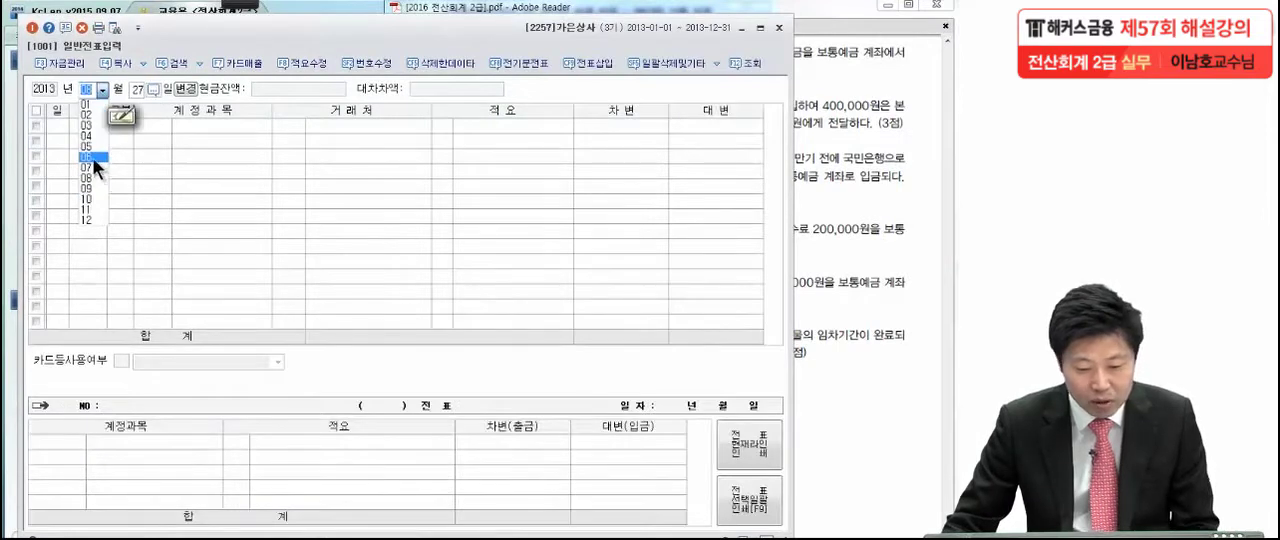
pyautogui.click(92, 157)
pyautogui.write('30')
pyautogui.press('Return')
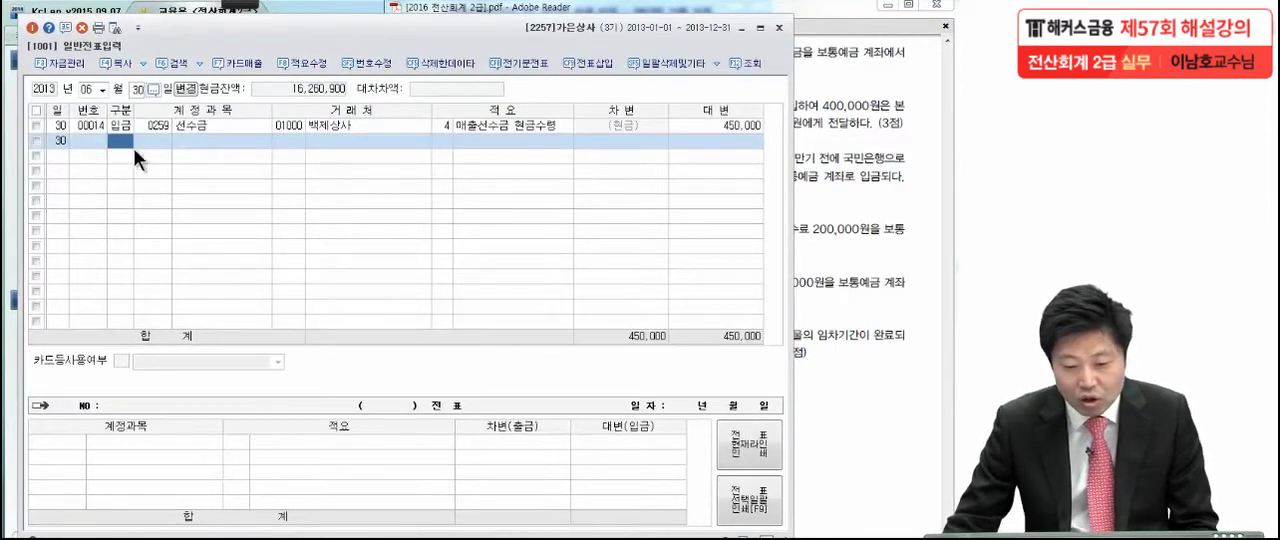
pyautogui.click(195, 127)
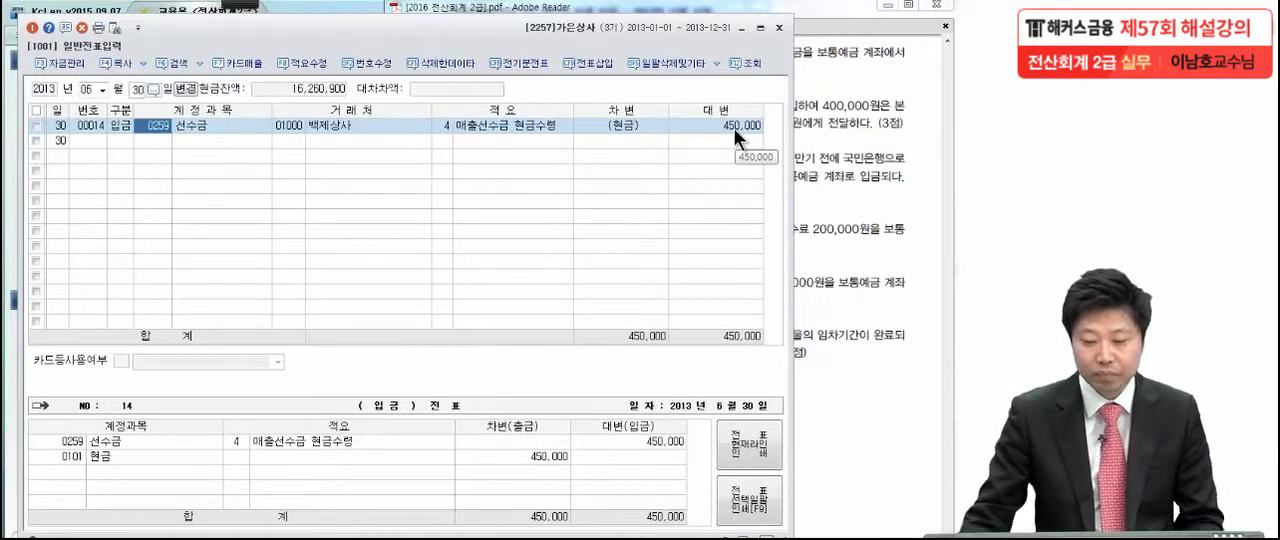
pyautogui.click(330, 128)
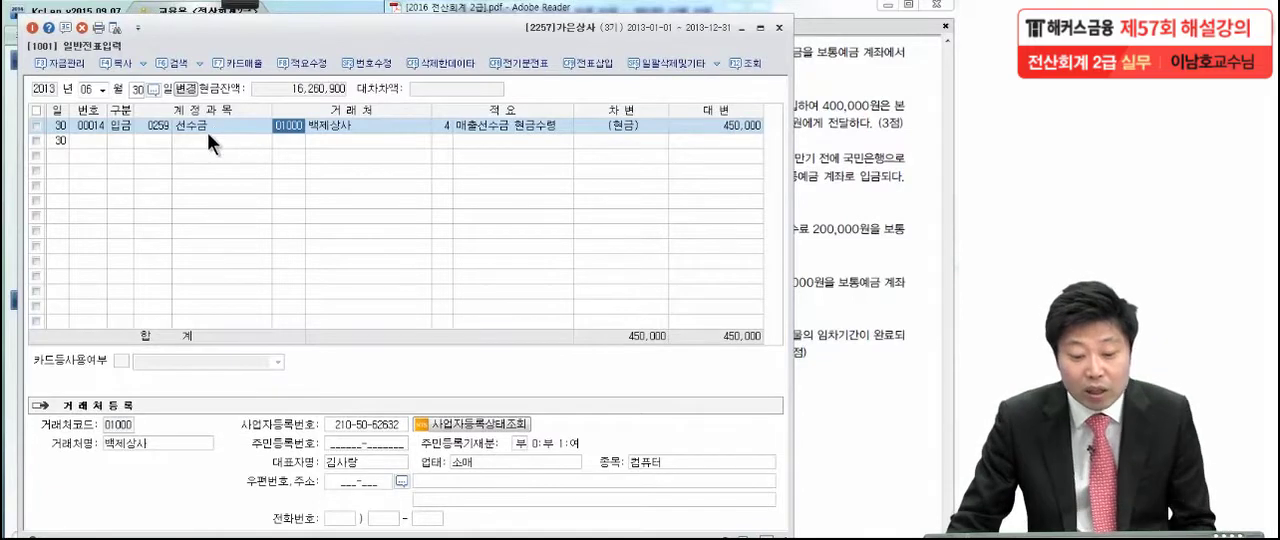
pyautogui.click(189, 124)
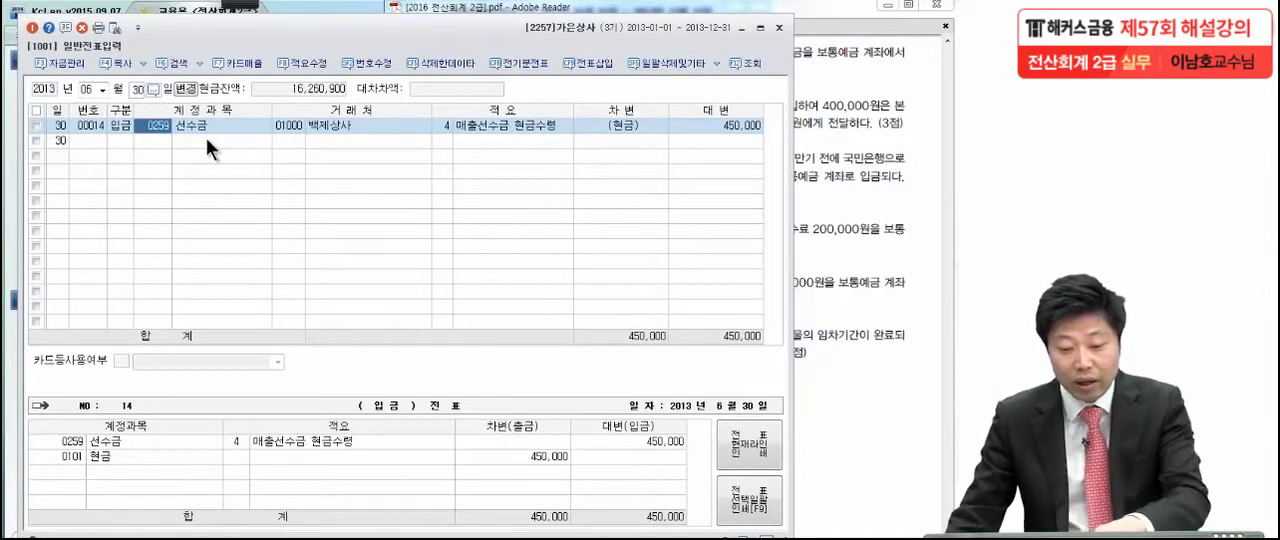
pyautogui.click(281, 126)
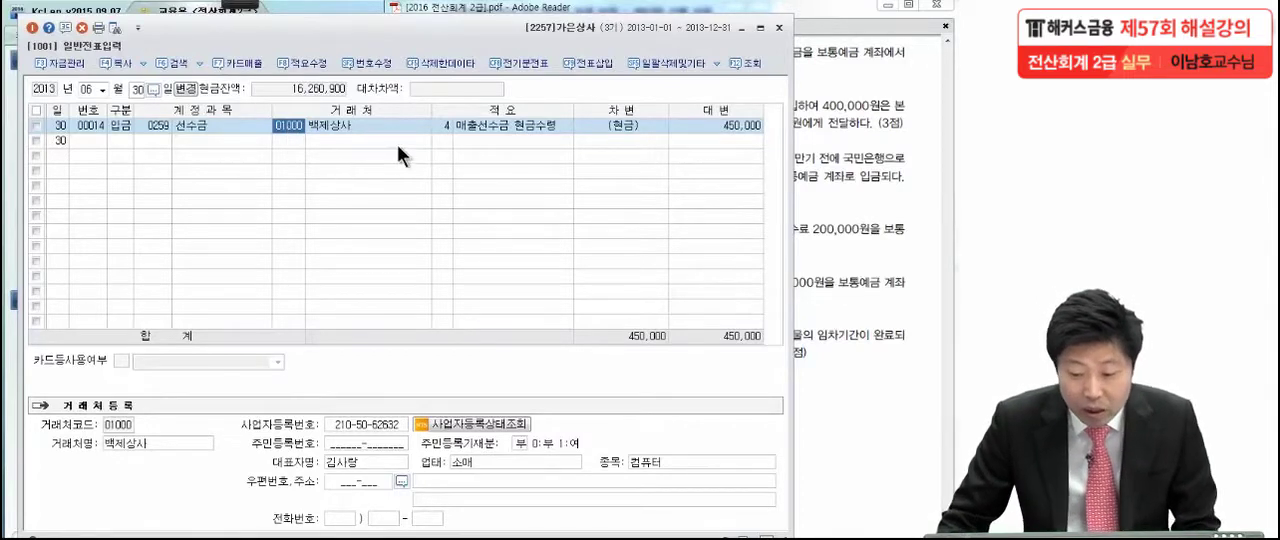
pyautogui.click(686, 124)
pyautogui.click(361, 130)
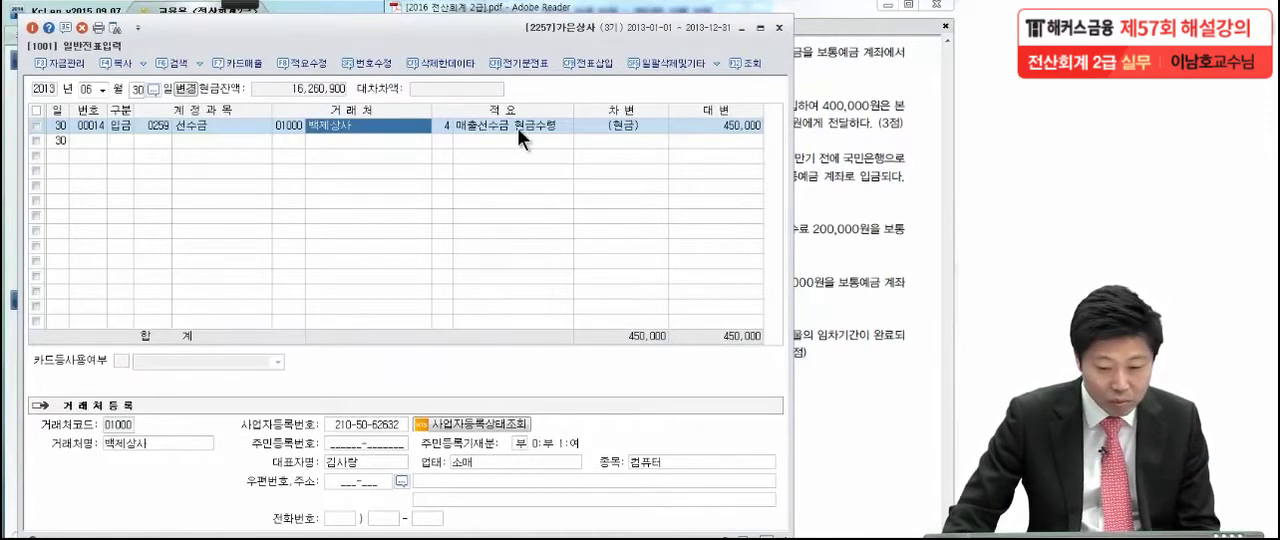
# Set the voucher date to 09월 11일
pyautogui.click(102, 89)
pyautogui.click(93, 187)
pyautogui.write('11')
pyautogui.press('Return')
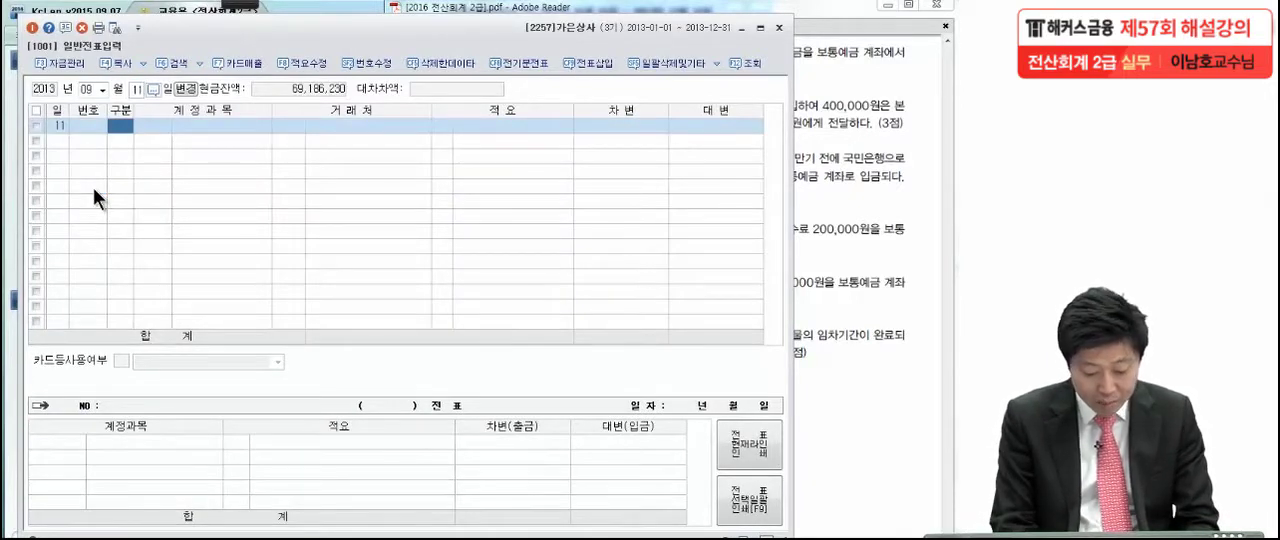
# Enter a 차변 line for 선수금 (0259) of 450,000 with 거래처 백제상사 (01000) and no 적요
pyautogui.write('3')
pyautogui.press('Return')
pyautogui.write('선수금')
pyautogui.press('Return')
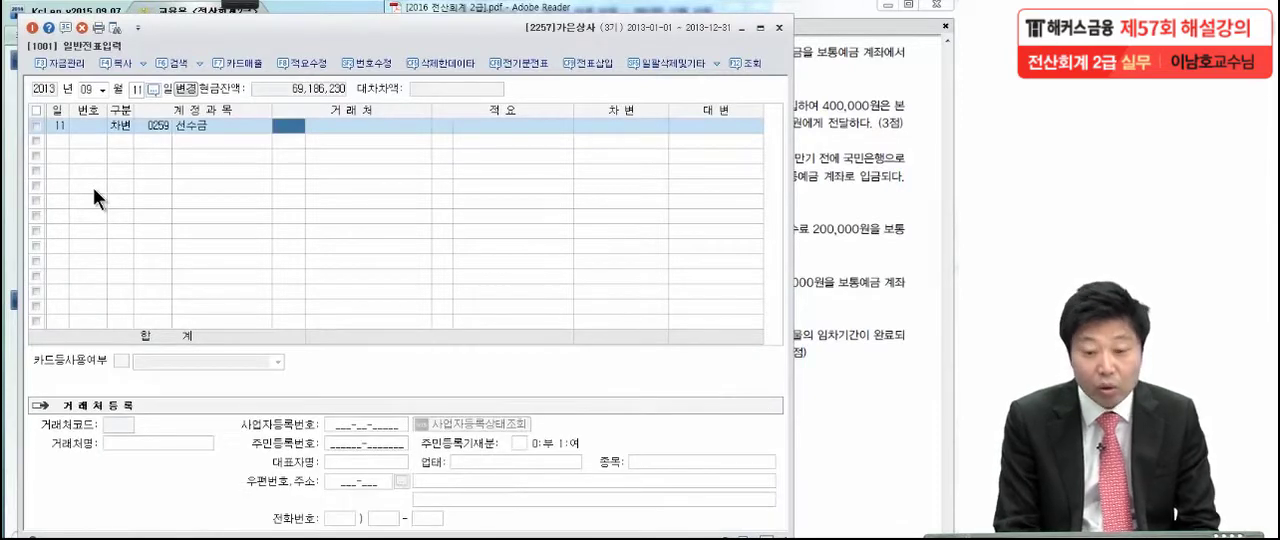
pyautogui.write('백제')
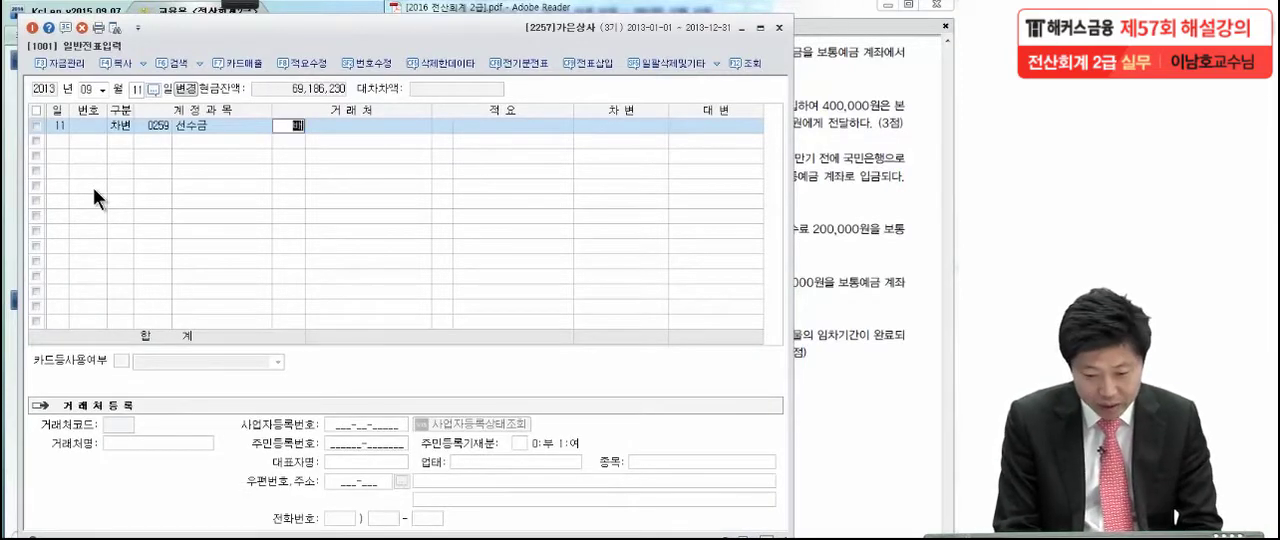
pyautogui.press('Return')
pyautogui.press('Return')
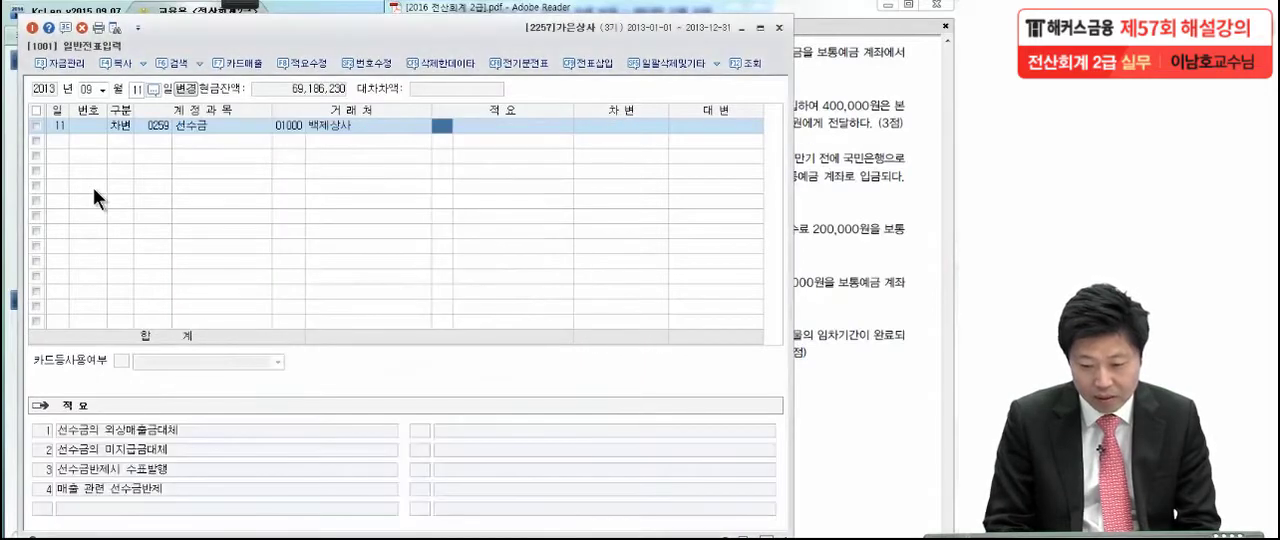
pyautogui.press('Return')
pyautogui.write('4500000')
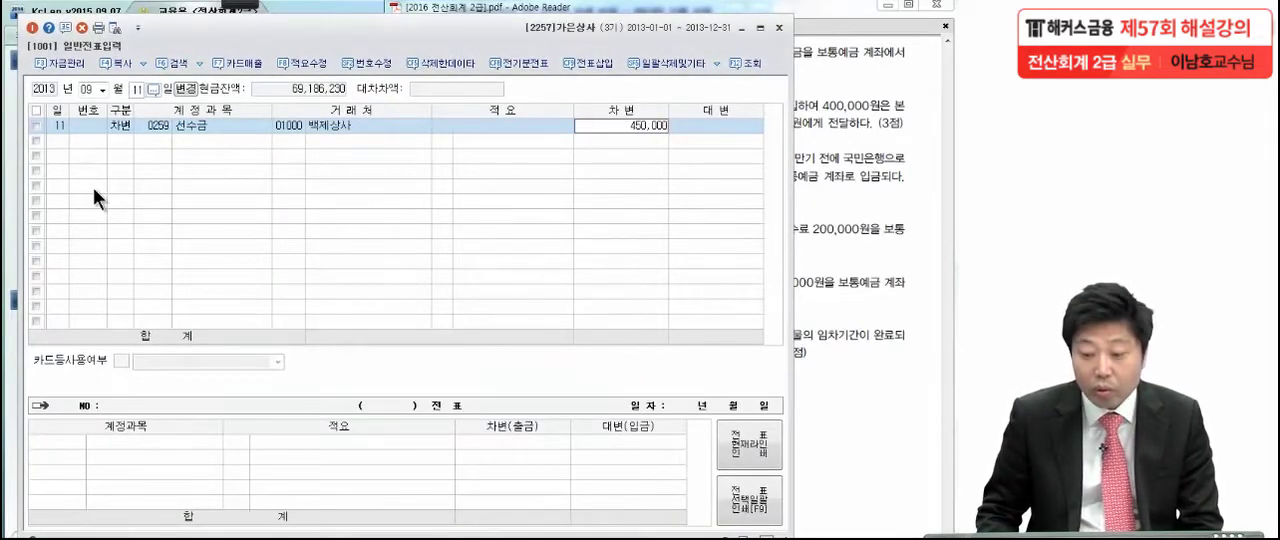
pyautogui.press('Return')
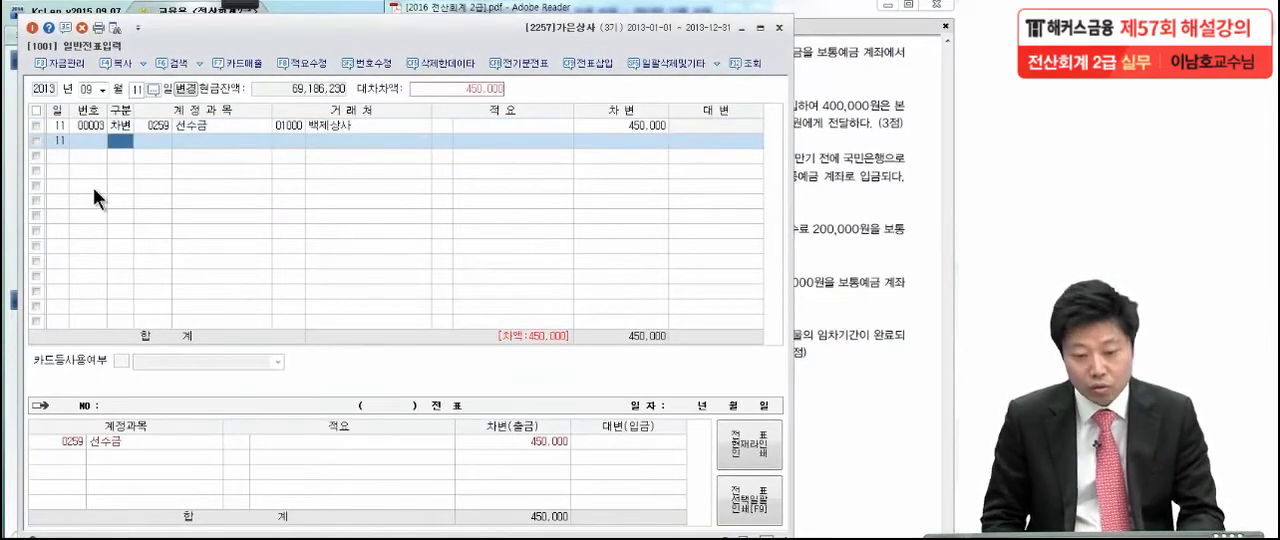
# Enter a 대변 line for 보통예금 (0103) of 450,000 to complete the 09월 11일 voucher
pyautogui.write('4')
pyautogui.press('Return')
pyautogui.write('보통')
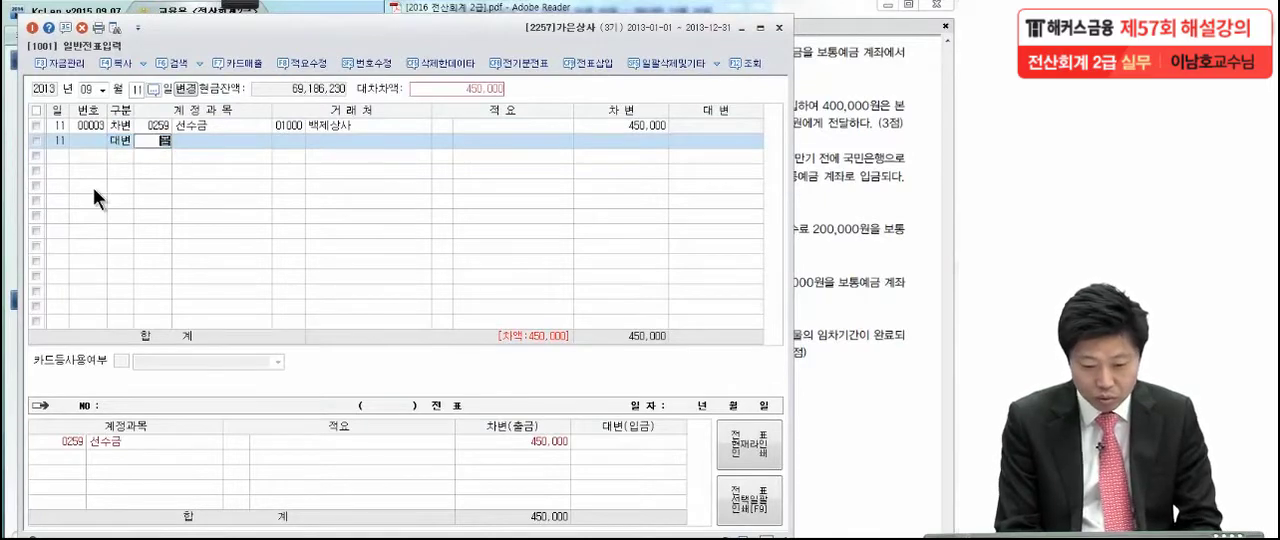
pyautogui.press('Return')
pyautogui.press('Return')
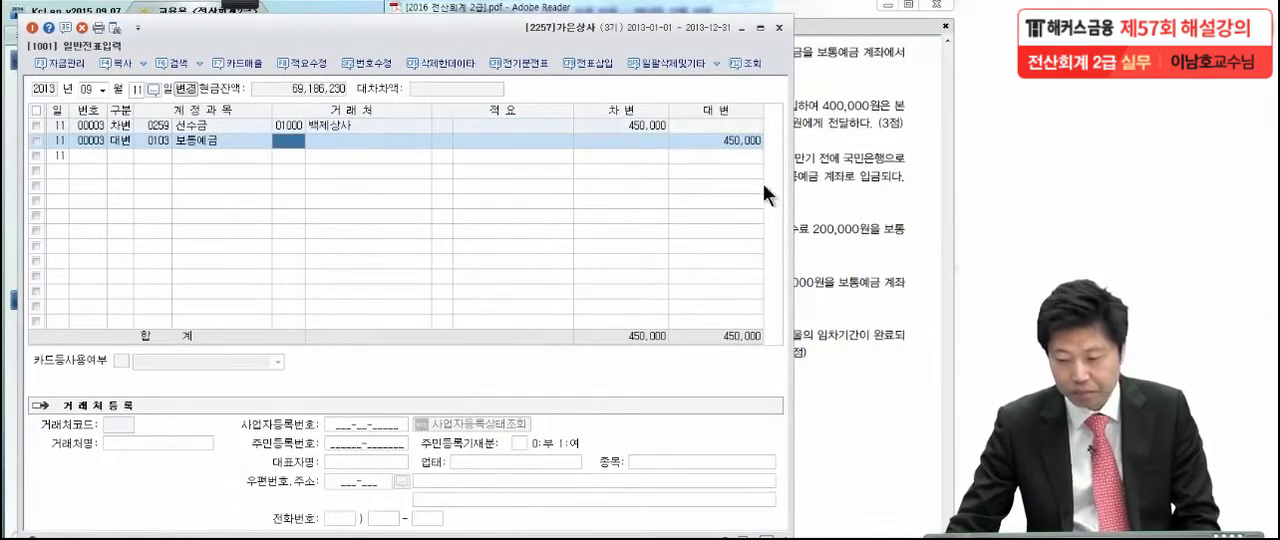
# Switch to the exam PDF in Adobe Reader and read transaction (4) of 9월 16일, temporarily marking the card, amounts and recipients
pyautogui.click(840, 184)
pyautogui.scroll(-2, 788, 300)
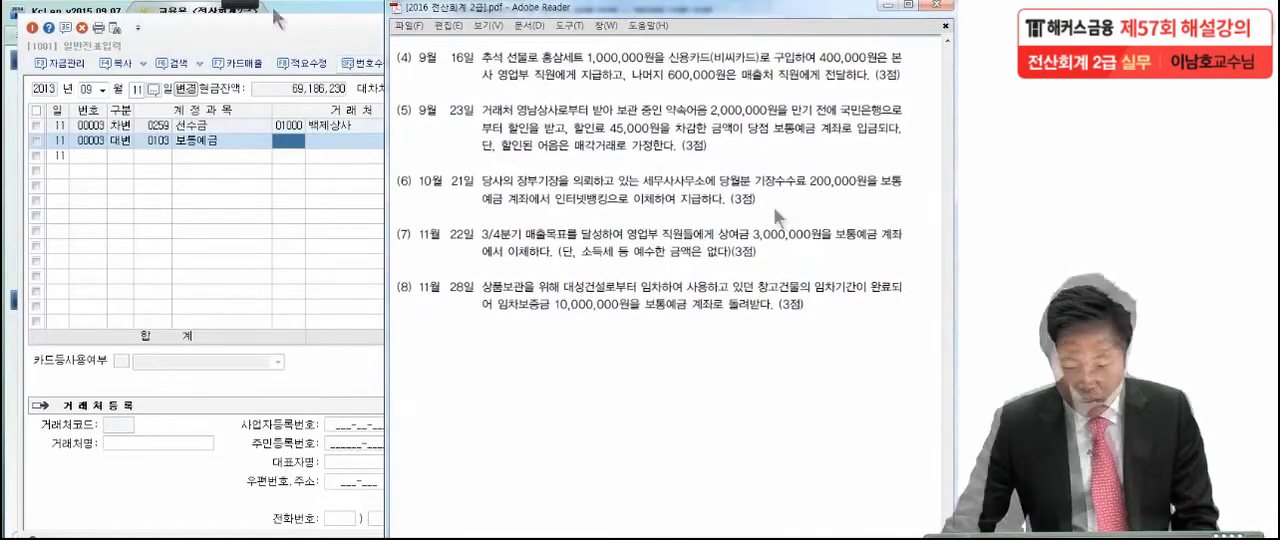
pyautogui.moveTo(237, 8)
pyautogui.click(32, 16)
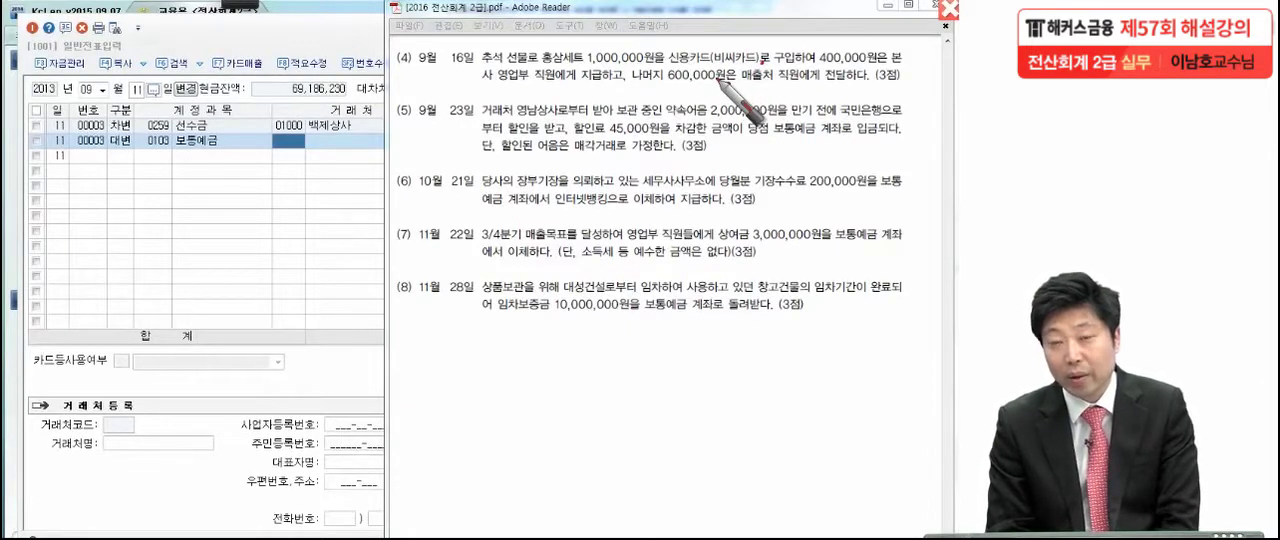
pyautogui.moveTo(671, 67); pyautogui.dragTo(709, 66)
pyautogui.click(788, 62)
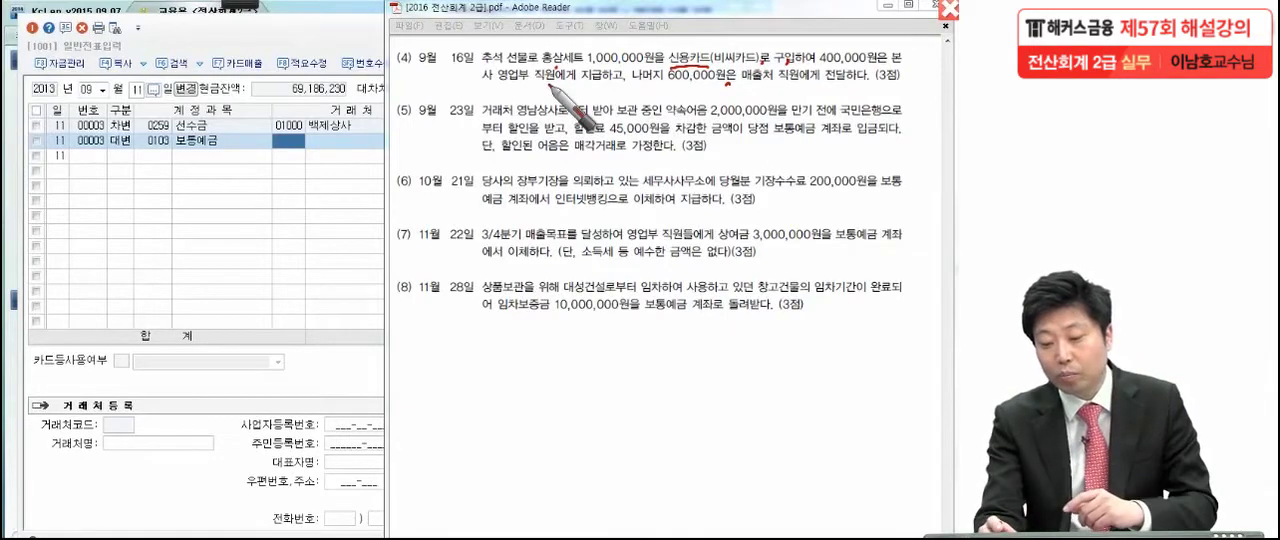
pyautogui.moveTo(748, 42); pyautogui.dragTo(760, 50)
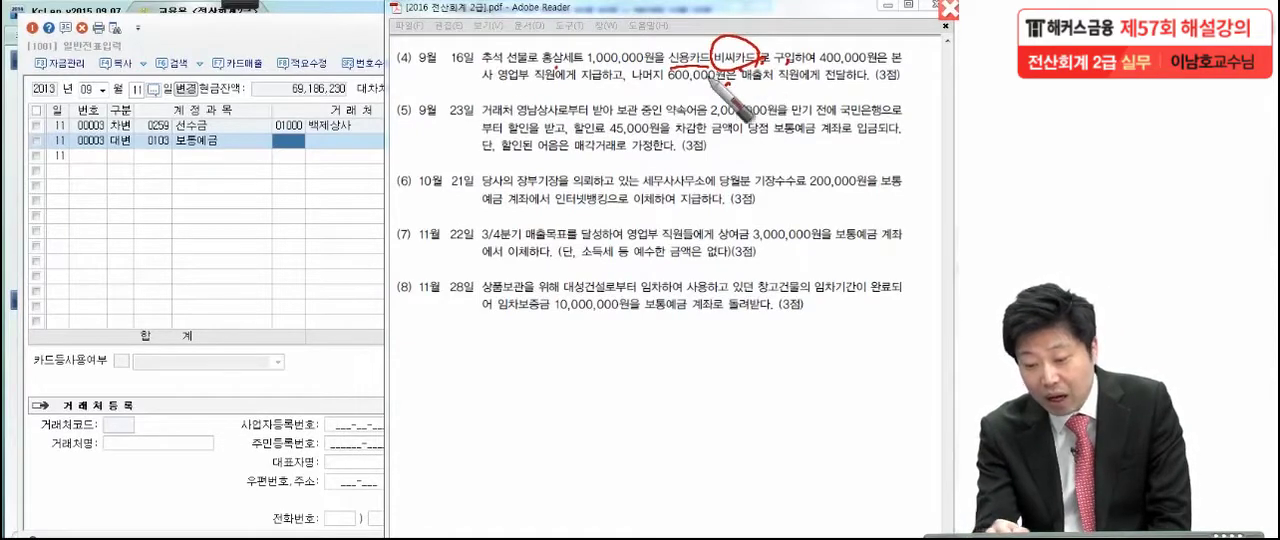
pyautogui.moveTo(589, 66); pyautogui.dragTo(638, 64)
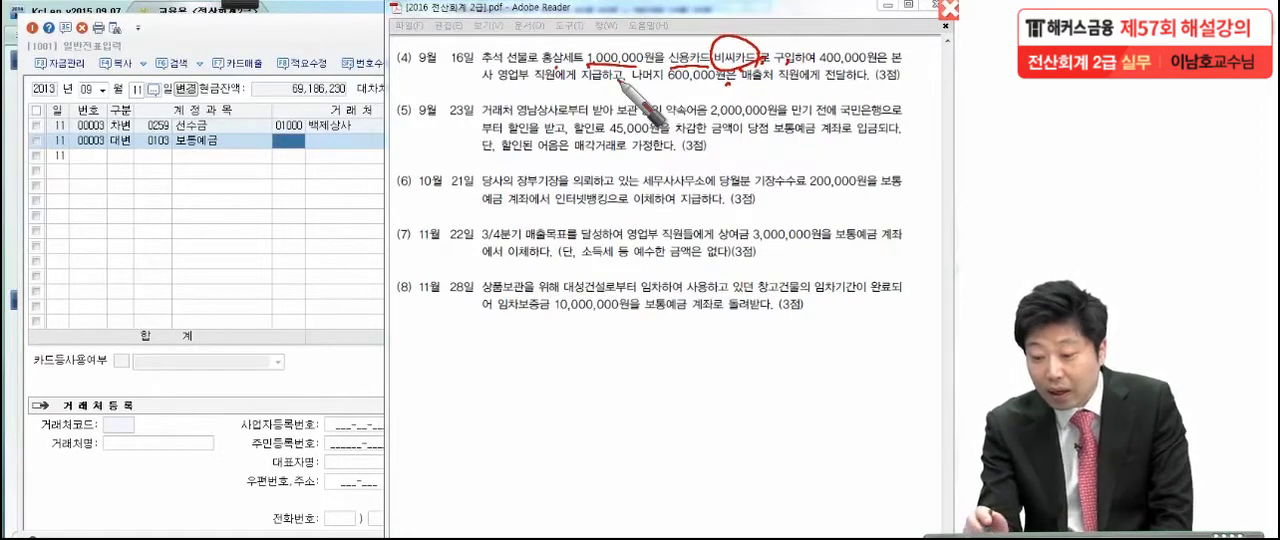
pyautogui.moveTo(818, 68); pyautogui.dragTo(866, 73)
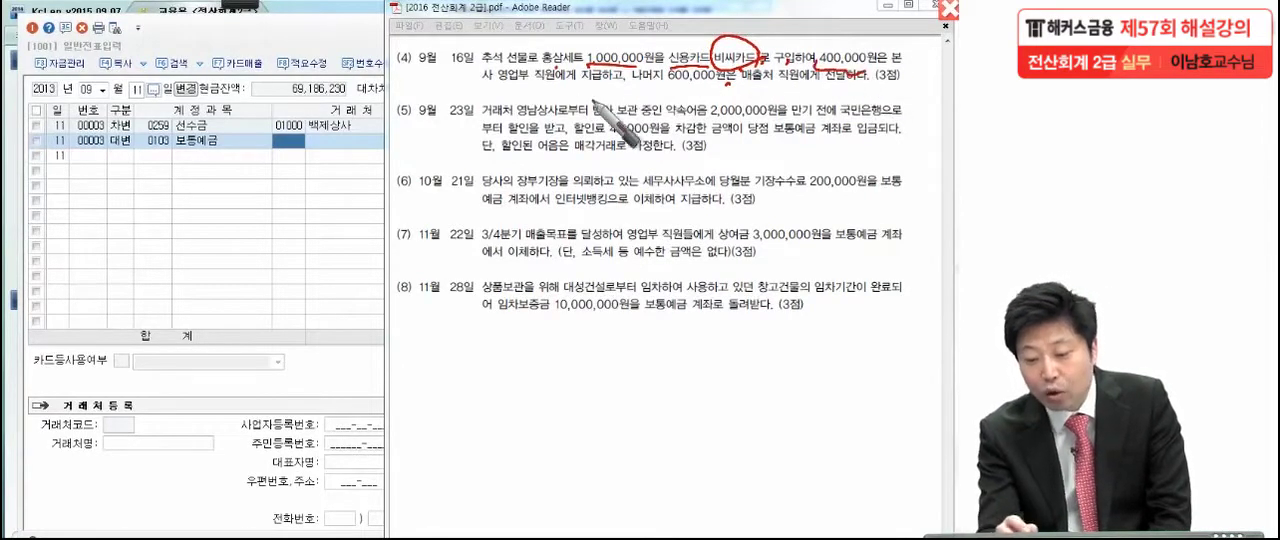
pyautogui.moveTo(499, 88); pyautogui.dragTo(583, 90)
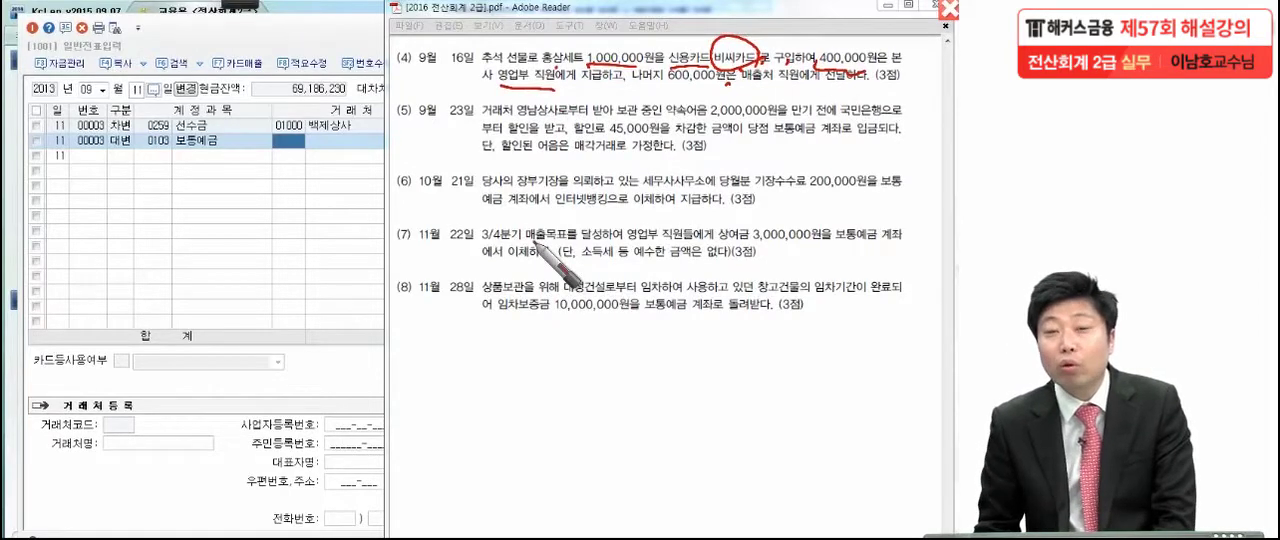
pyautogui.moveTo(668, 87); pyautogui.dragTo(724, 89)
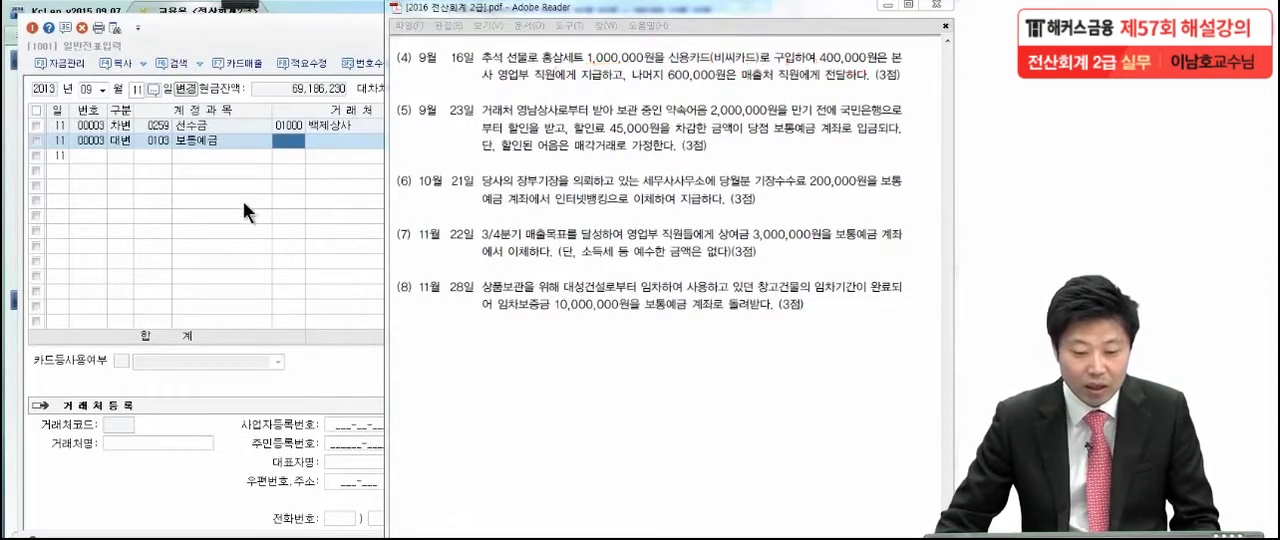
# Switch back to KcLep and set the voucher date to 09월 16일
pyautogui.click(135, 89)
pyautogui.write('16')
pyautogui.press('Return')
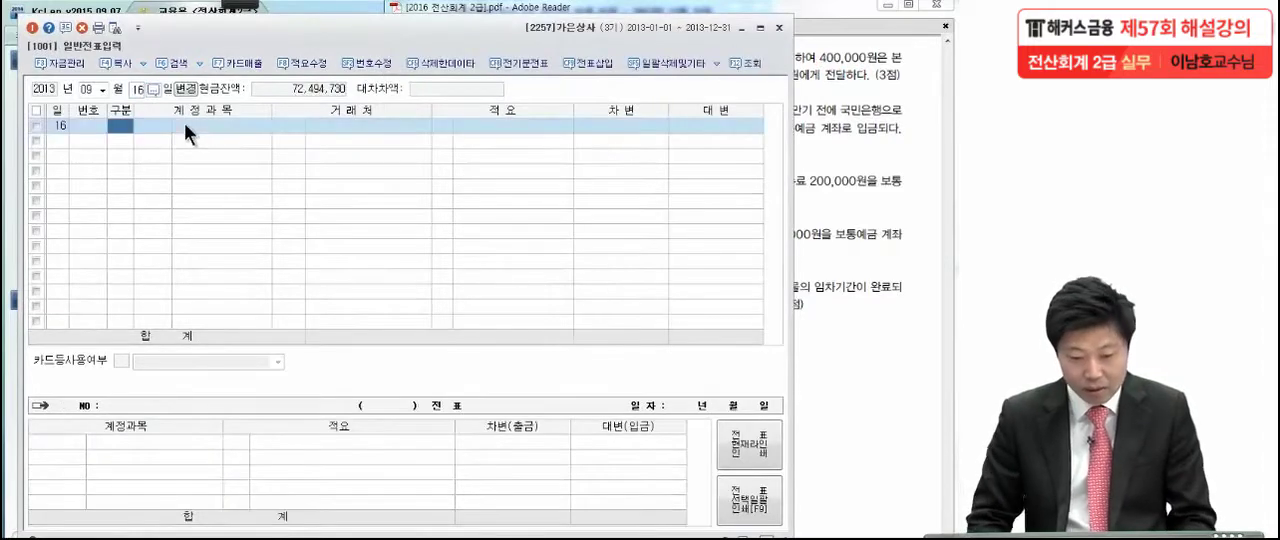
# Enter a 대변 line for 미지급금 (0253) of 1,000,000 with 거래처 비씨카드 (99600) and no 적요
pyautogui.write('4')
pyautogui.press('Return')
pyautogui.write('미지급')
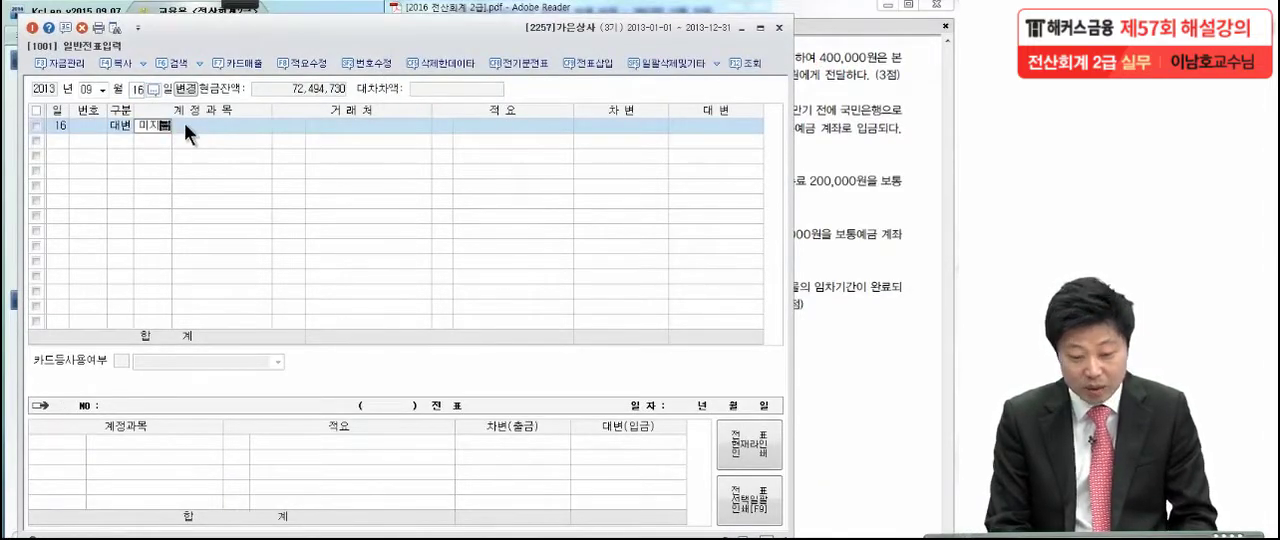
pyautogui.press('Return')
pyautogui.press('Return')
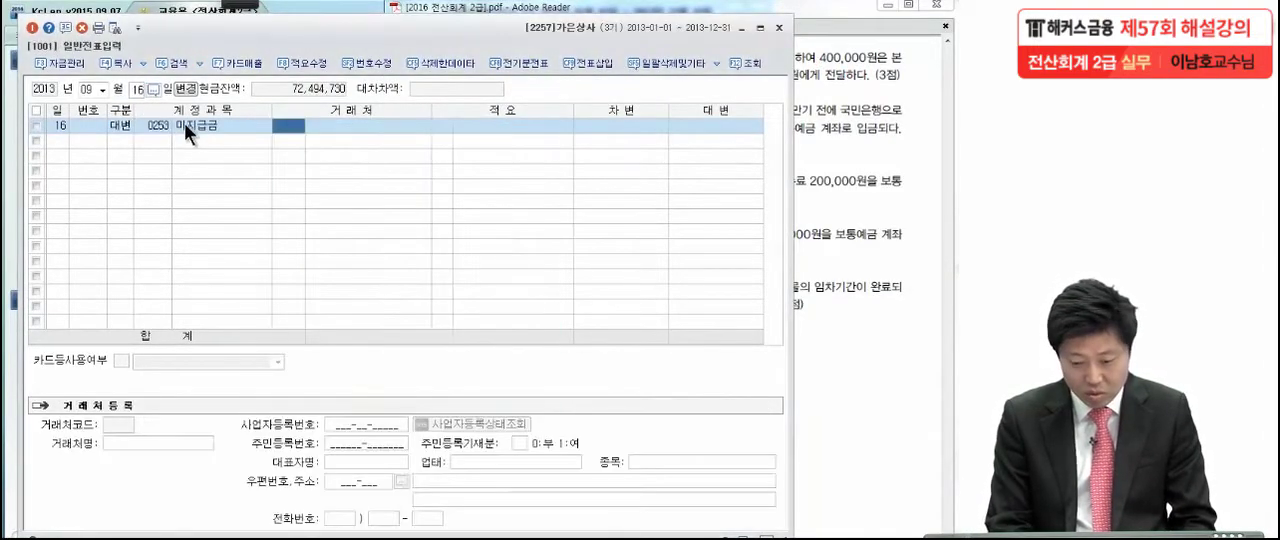
pyautogui.write('카드')
pyautogui.press('Return')
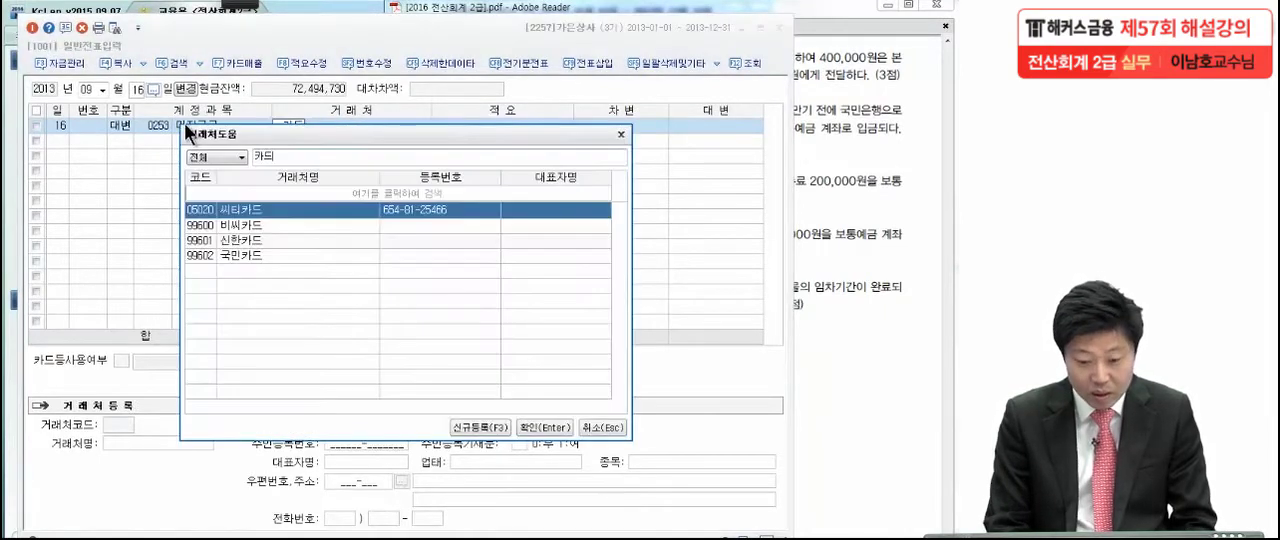
pyautogui.press('Down')
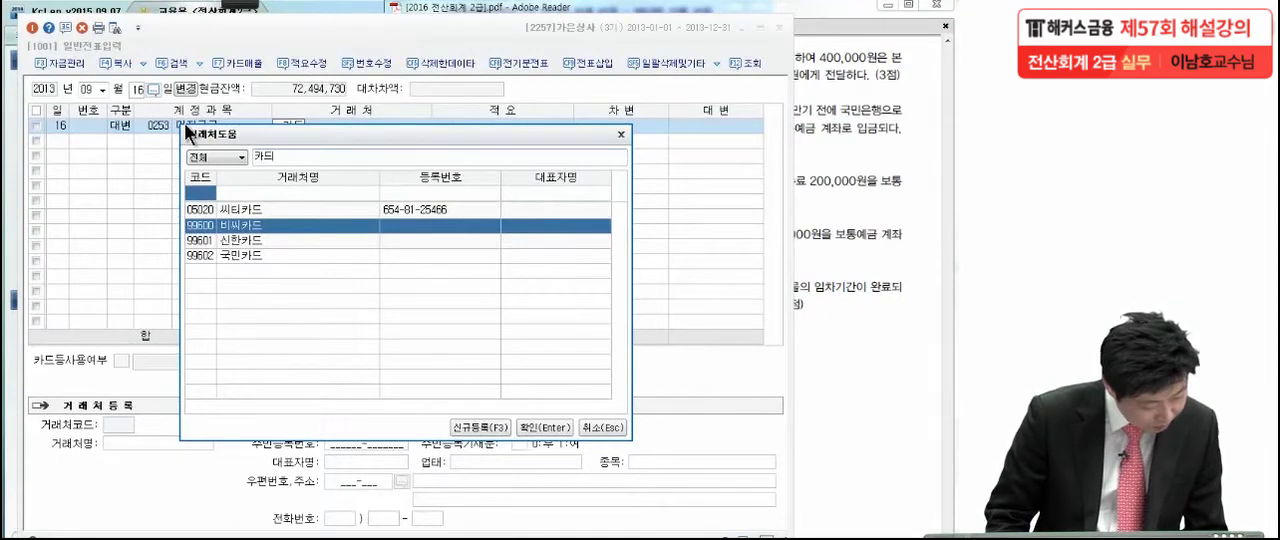
pyautogui.press('Return')
pyautogui.click(700, 123)
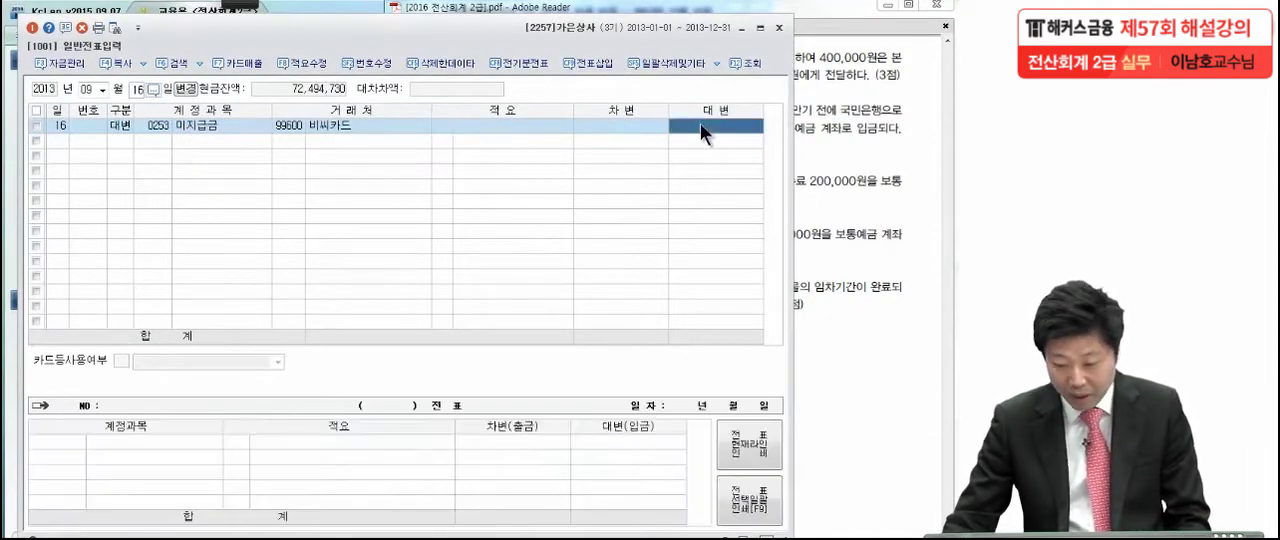
pyautogui.write('1,000,')
pyautogui.write('000')
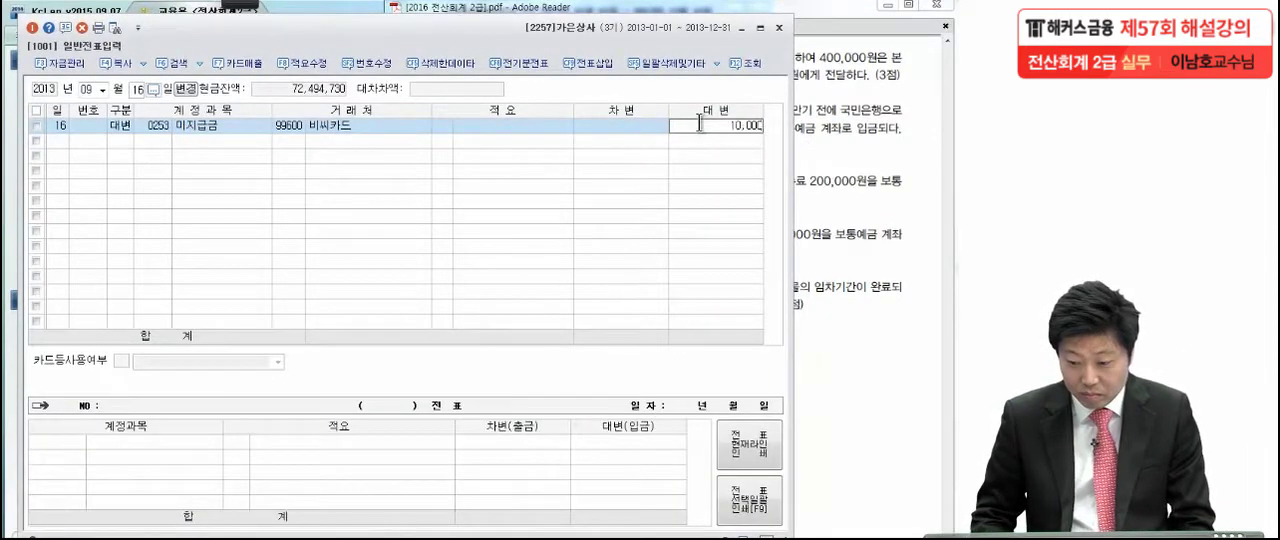
pyautogui.press('Return')
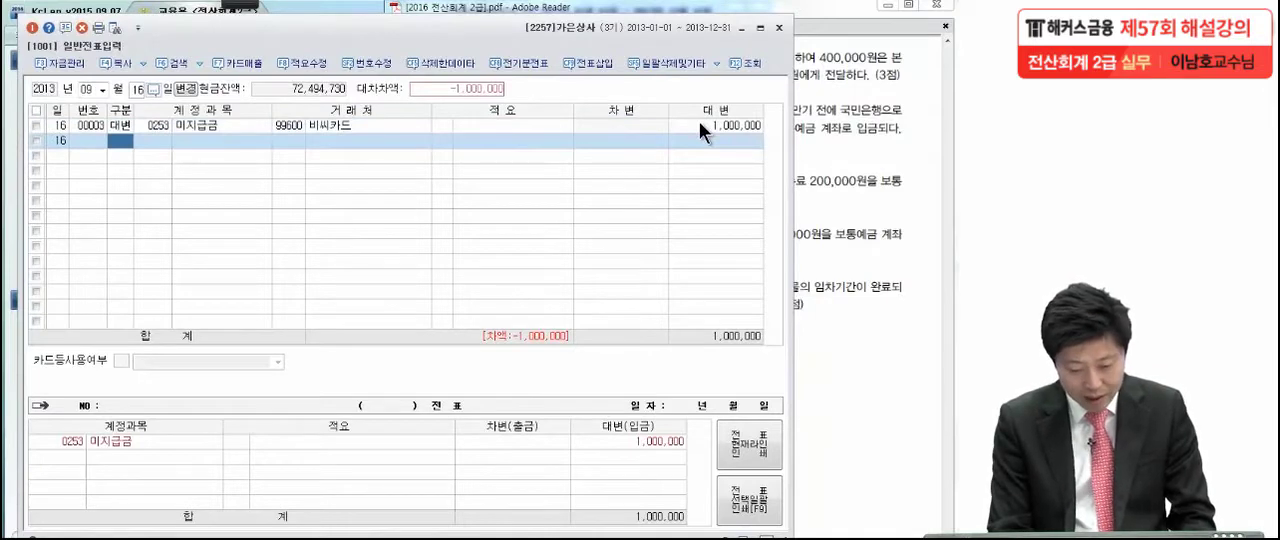
# Enter a 차변 line for the 판매관리비 account 복리후생비 (0811) of 400,000 without a 거래처
pyautogui.write('3')
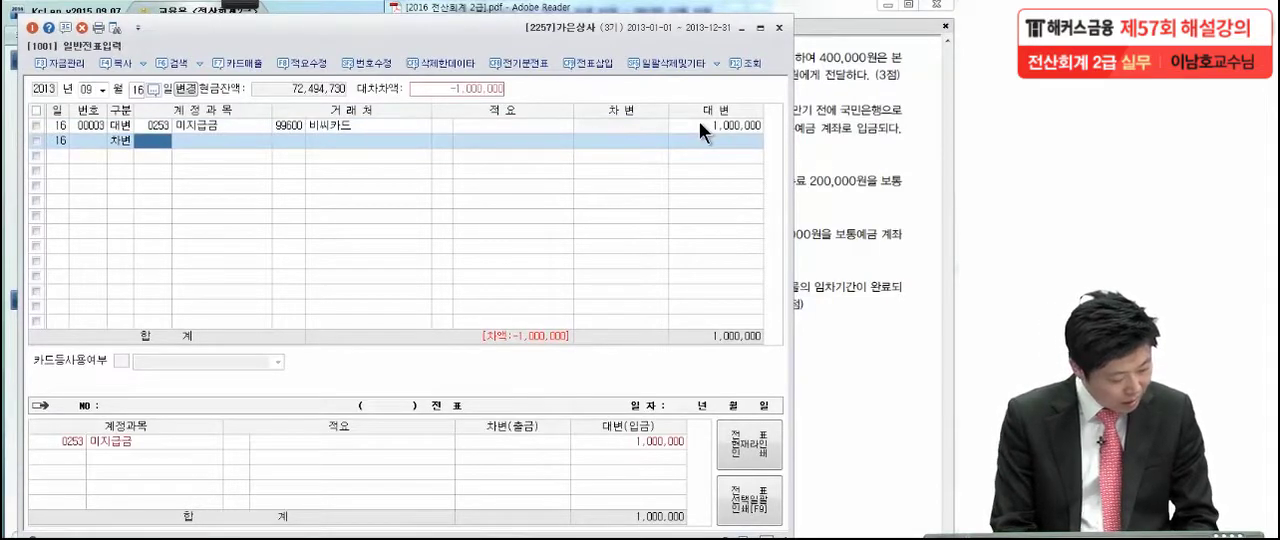
pyautogui.write('리')
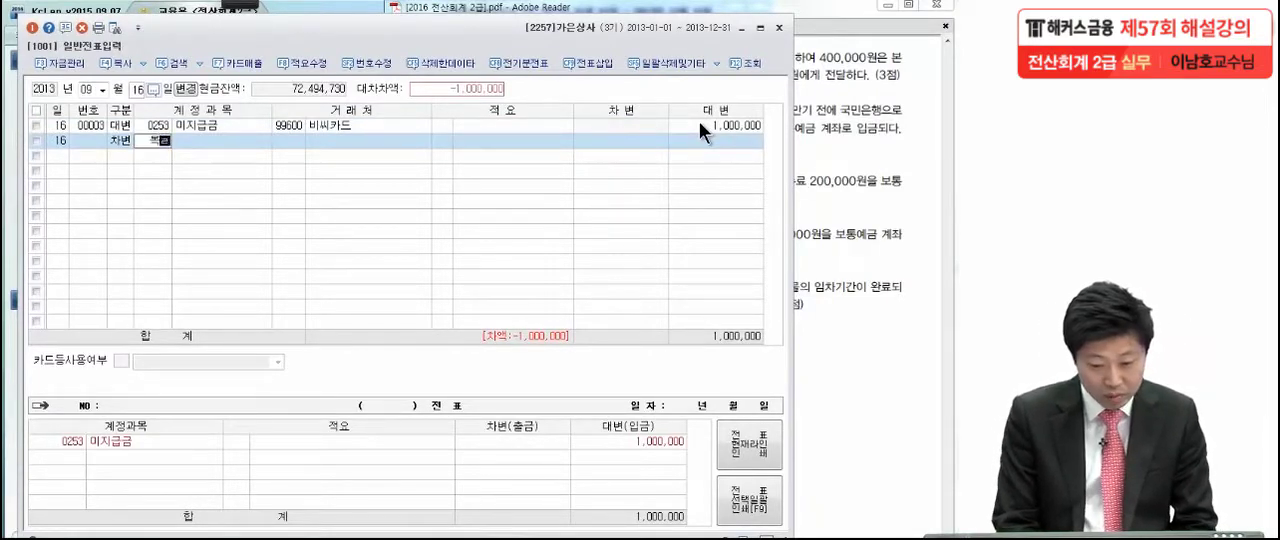
pyautogui.press('Return')
pyautogui.press('Down')
pyautogui.press('Down')
pyautogui.press('Down')
pyautogui.press('Down')
pyautogui.press('Down')
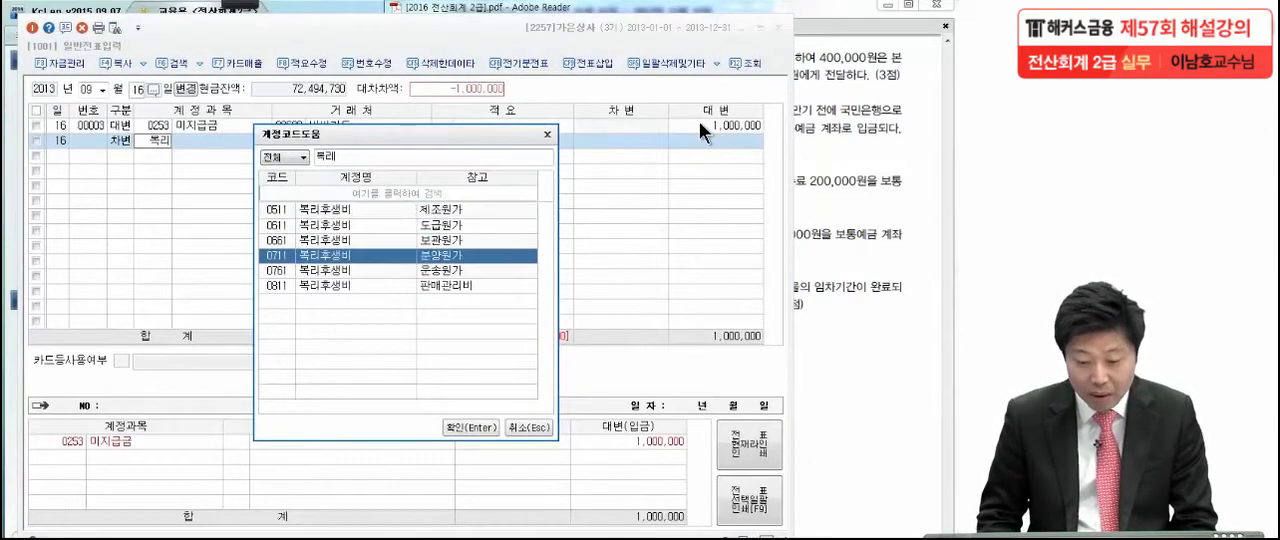
pyautogui.press('Return')
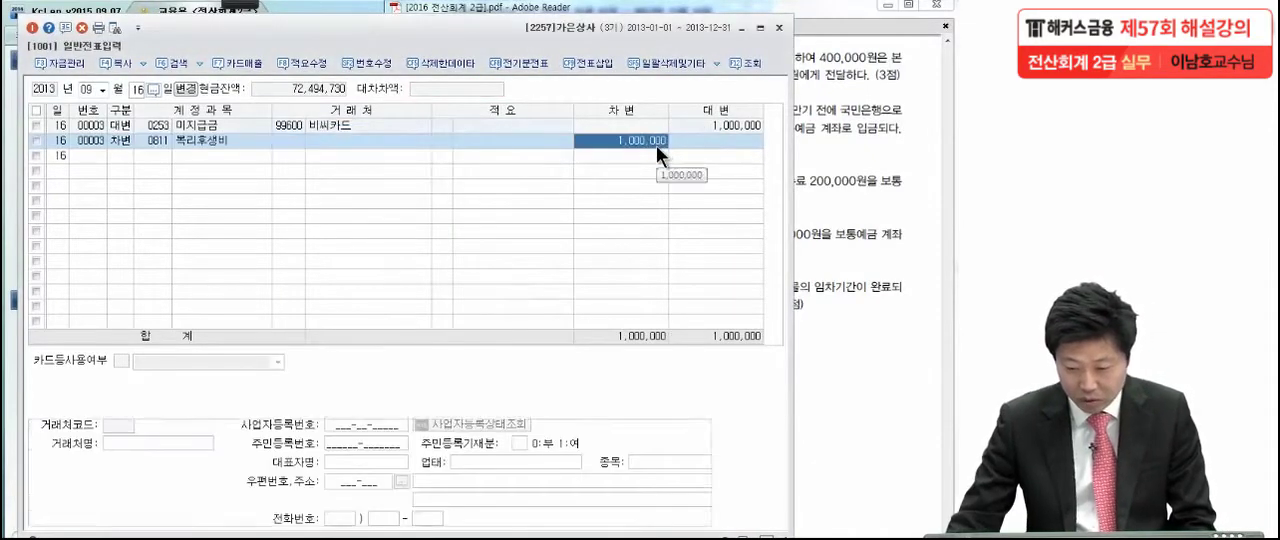
pyautogui.click(656, 145)
pyautogui.write('400,000')
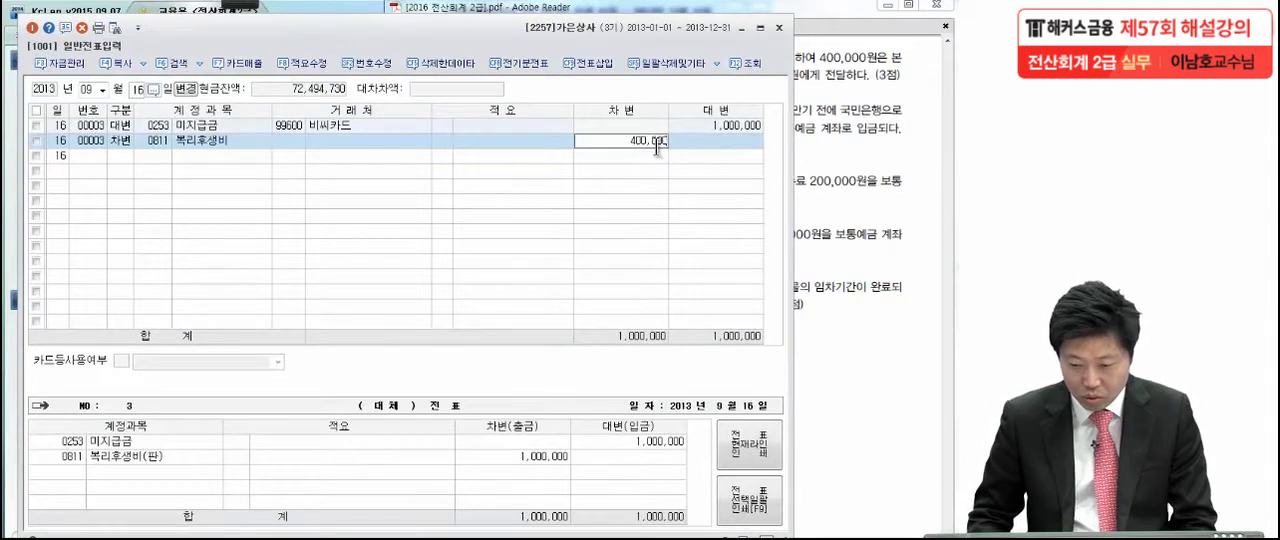
pyautogui.press('Return')
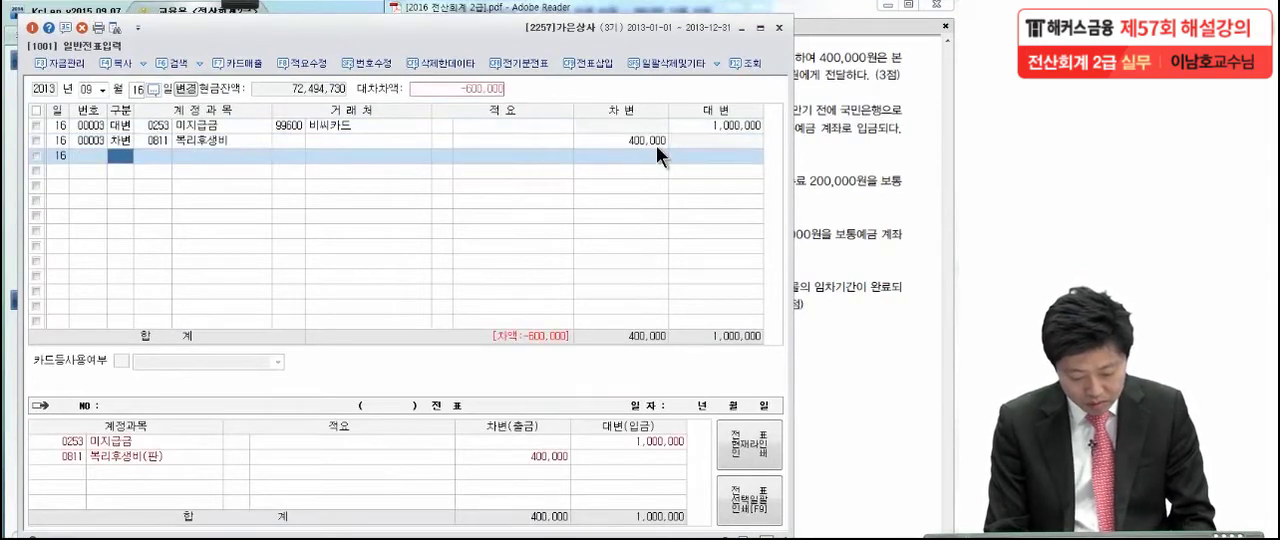
# Enter a 차변 line for the 판매관리비 account 접대비 (0813) of 600,000 without a 거래처
pyautogui.write('3')
pyautogui.press('Return')
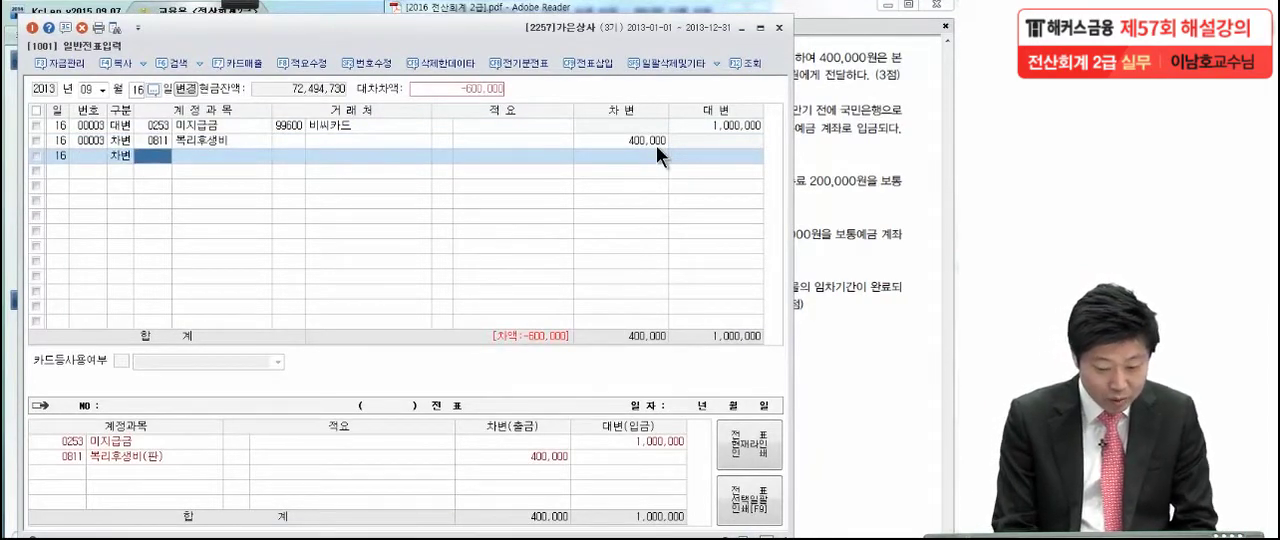
pyautogui.write('접대')
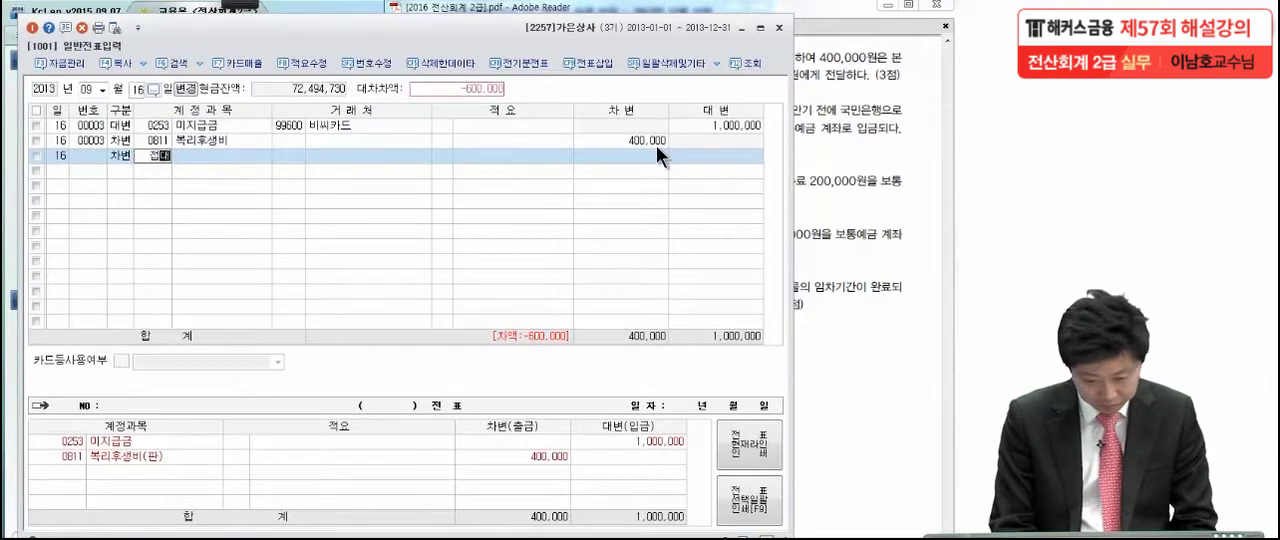
pyautogui.press('Return')
pyautogui.press('Down')
pyautogui.press('Down')
pyautogui.press('Down')
pyautogui.press('Down')
pyautogui.press('Down')
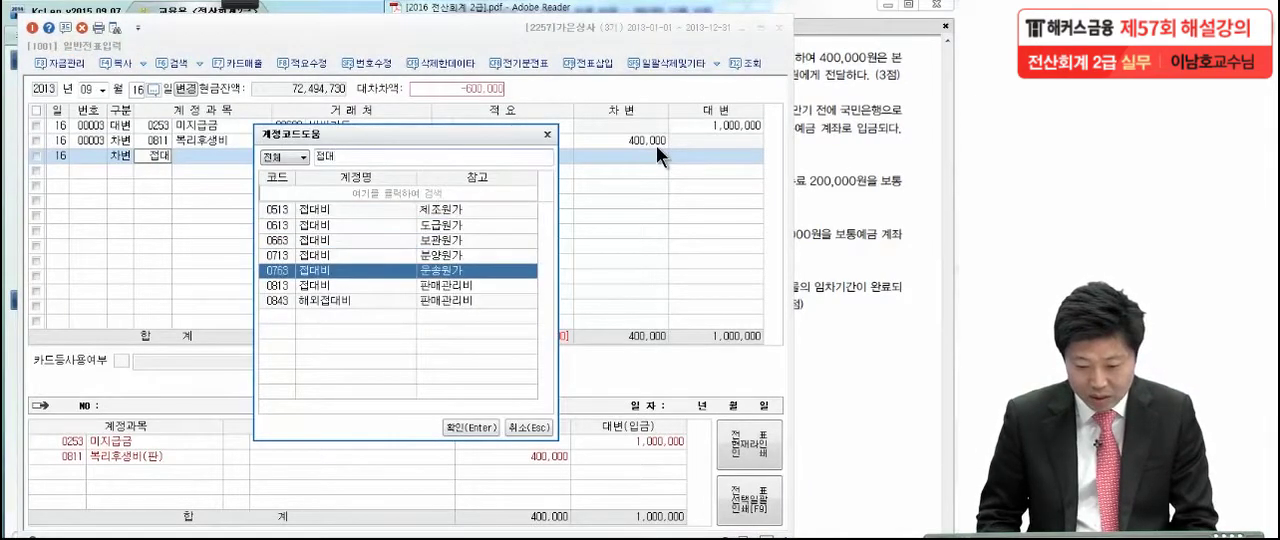
pyautogui.press('Return')
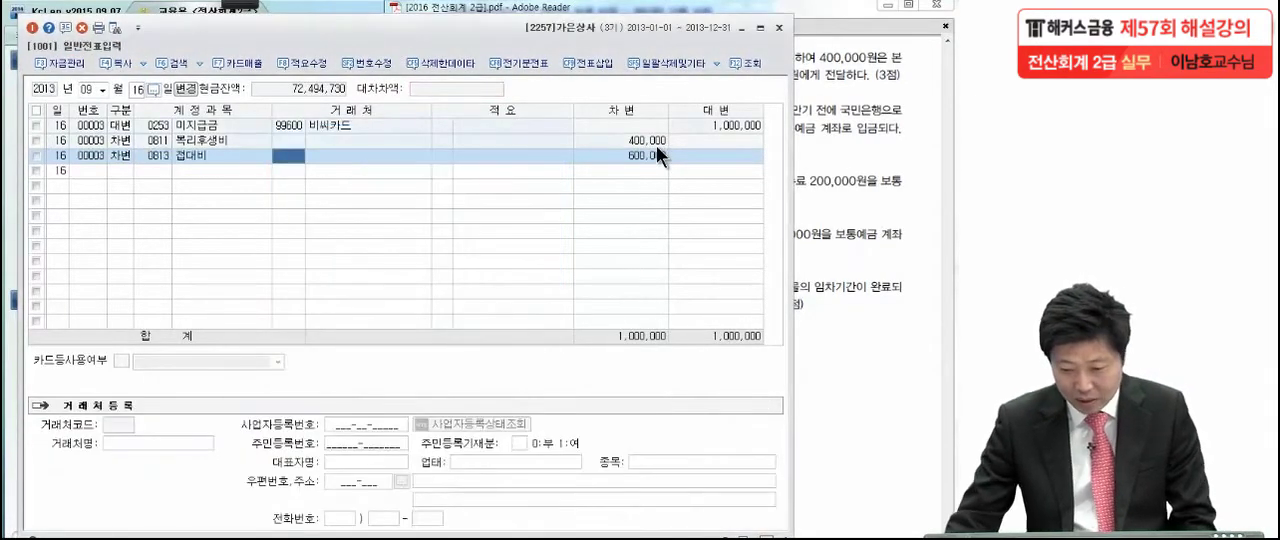
pyautogui.click(656, 145)
pyautogui.click(654, 155)
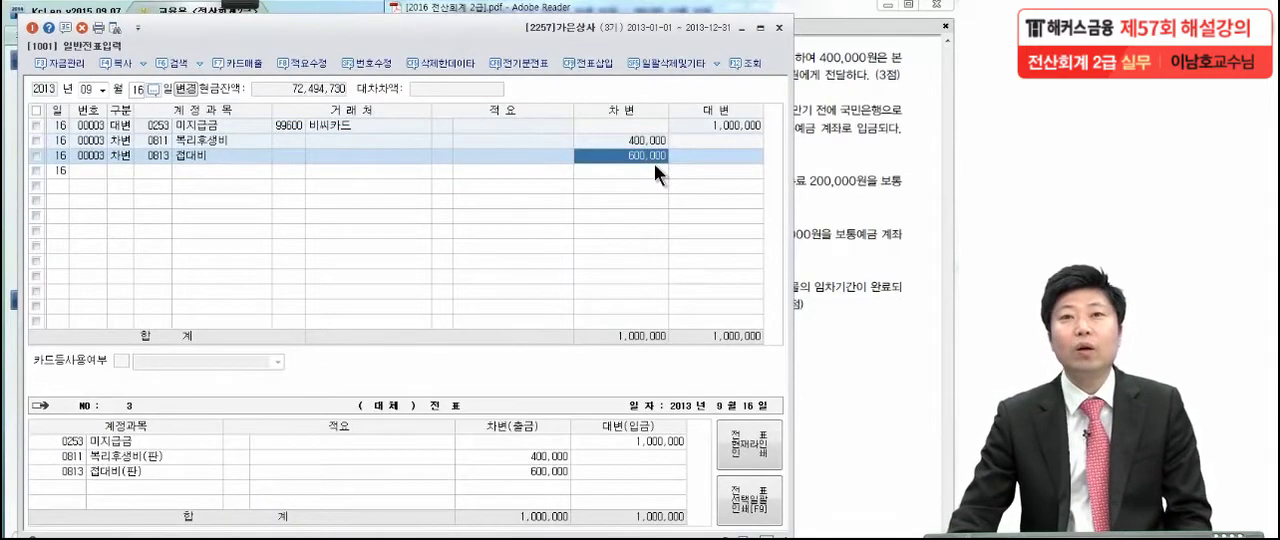
# Switch to the exam PDF in Adobe Reader and read transaction (5) of 9월 23일 on the discounted 약속어음
pyautogui.click(888, 168)
pyautogui.scroll(-2, 831, 256)
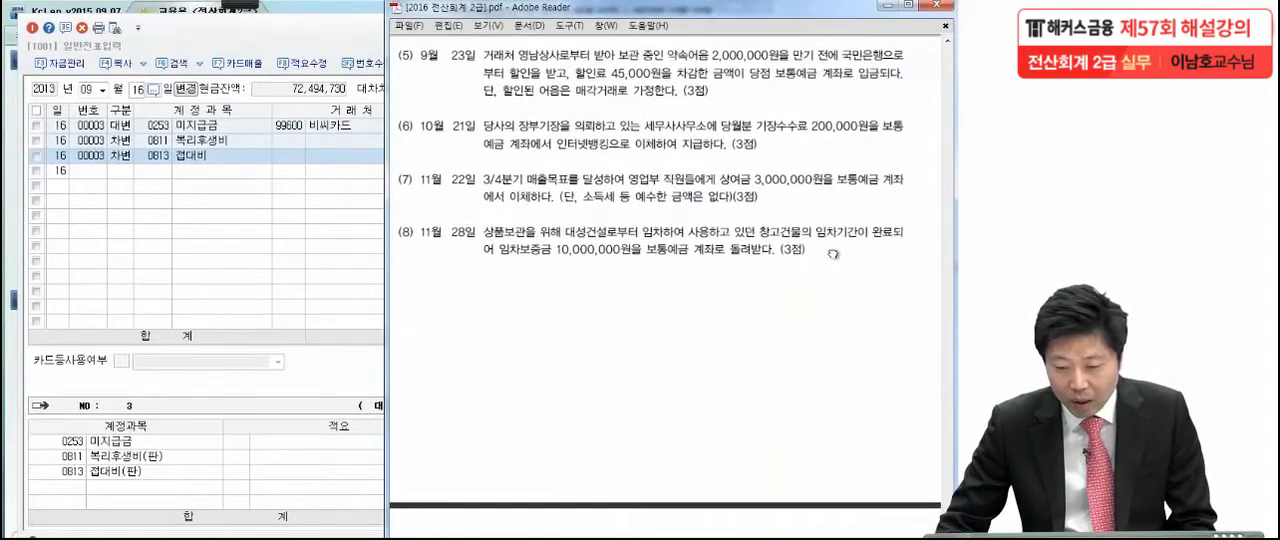
pyautogui.moveTo(238, 5)
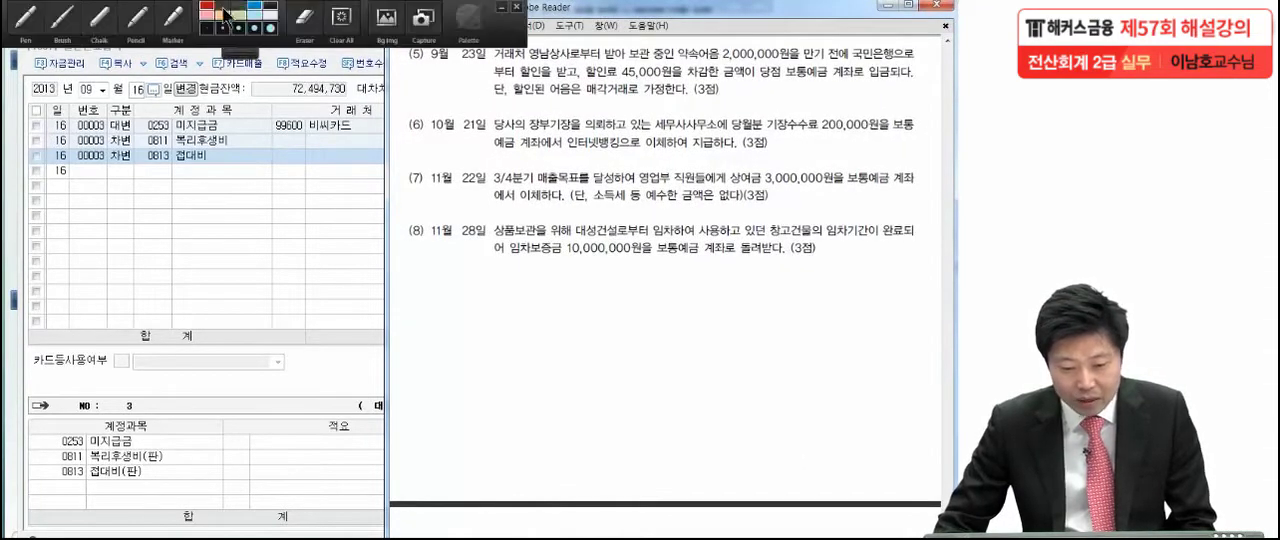
pyautogui.click(36, 20)
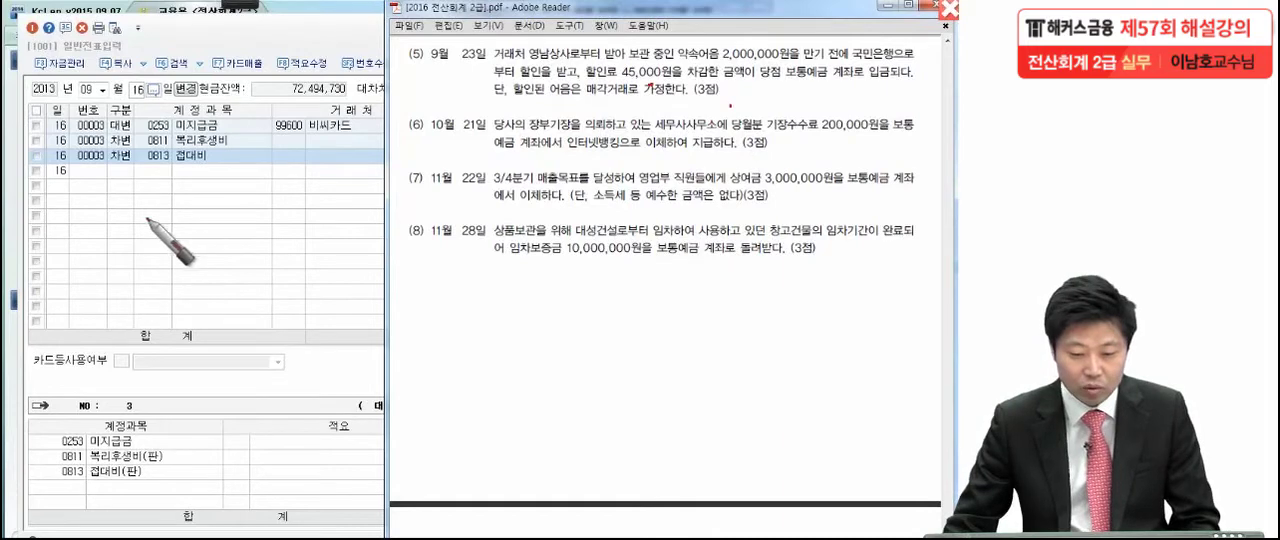
pyautogui.press('Escape')
# Return to KcLep and set the voucher date to 09월 23일
pyautogui.click(157, 128)
pyautogui.click(135, 88)
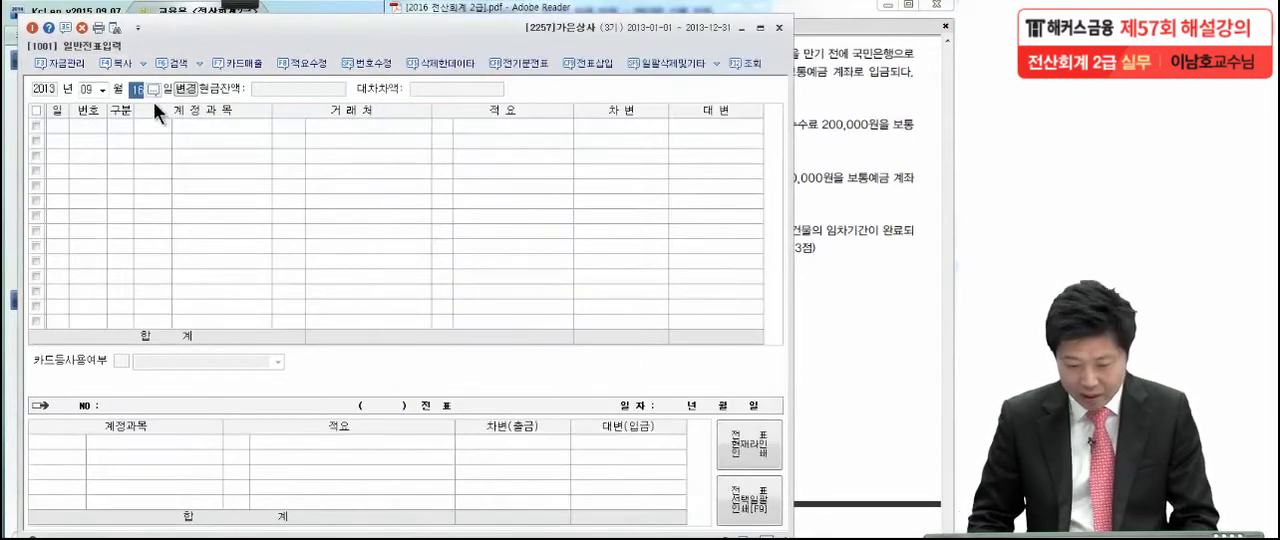
pyautogui.write('23')
pyautogui.press('Return')
# Enter a 대변 line for 받을어음 (0110) of 2,000,000 with 영남상사 (06130) as the 거래처
pyautogui.press('4')
pyautogui.press('Return')
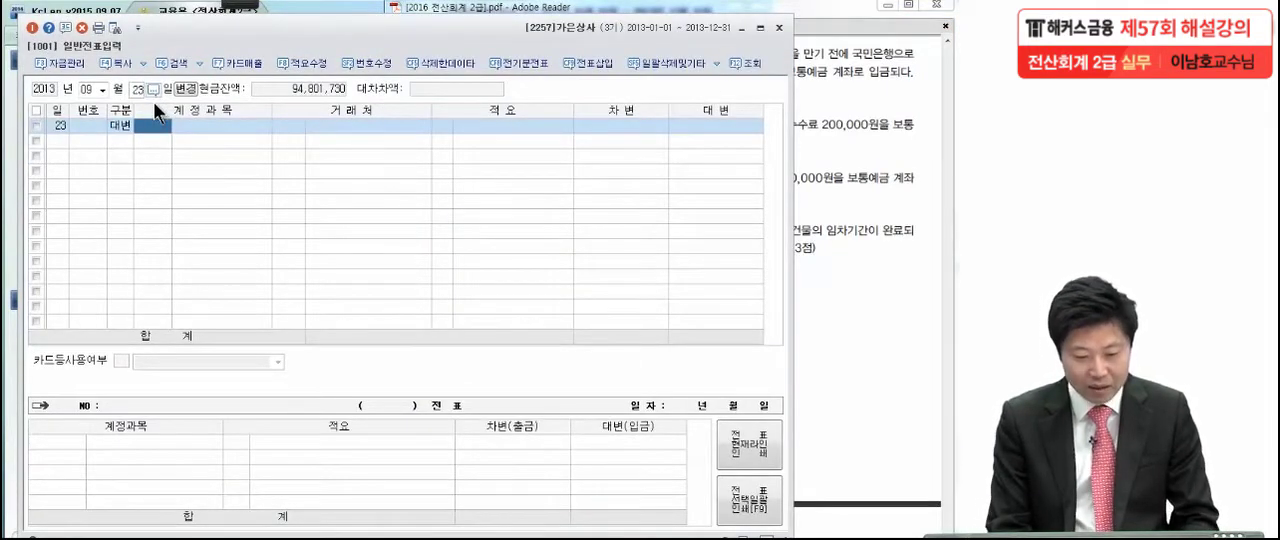
pyautogui.write('받을어')
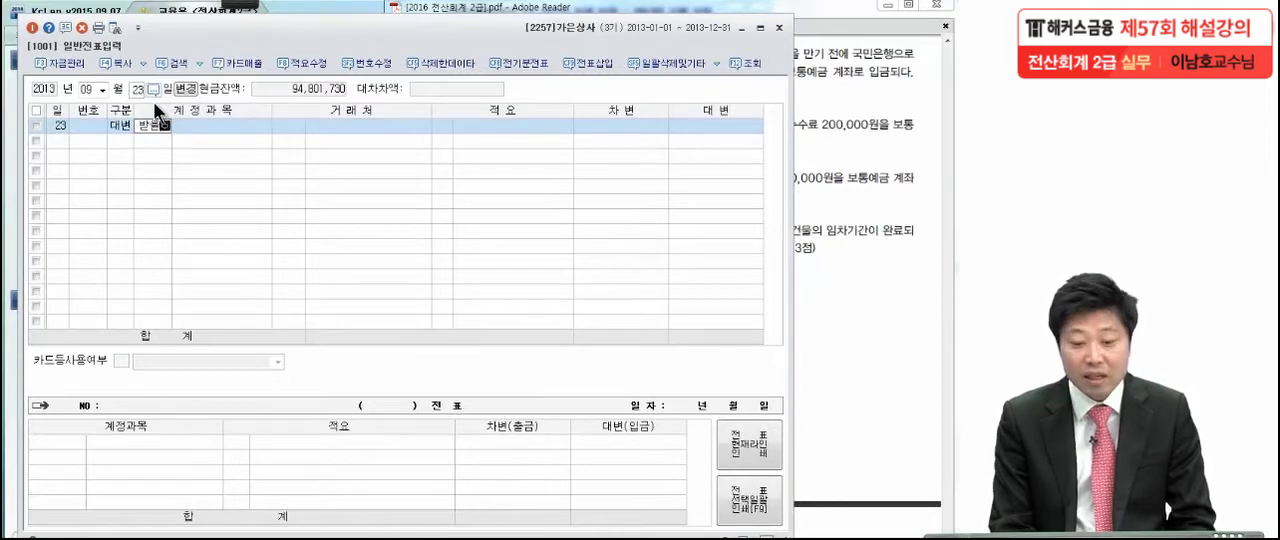
pyautogui.press('Return')
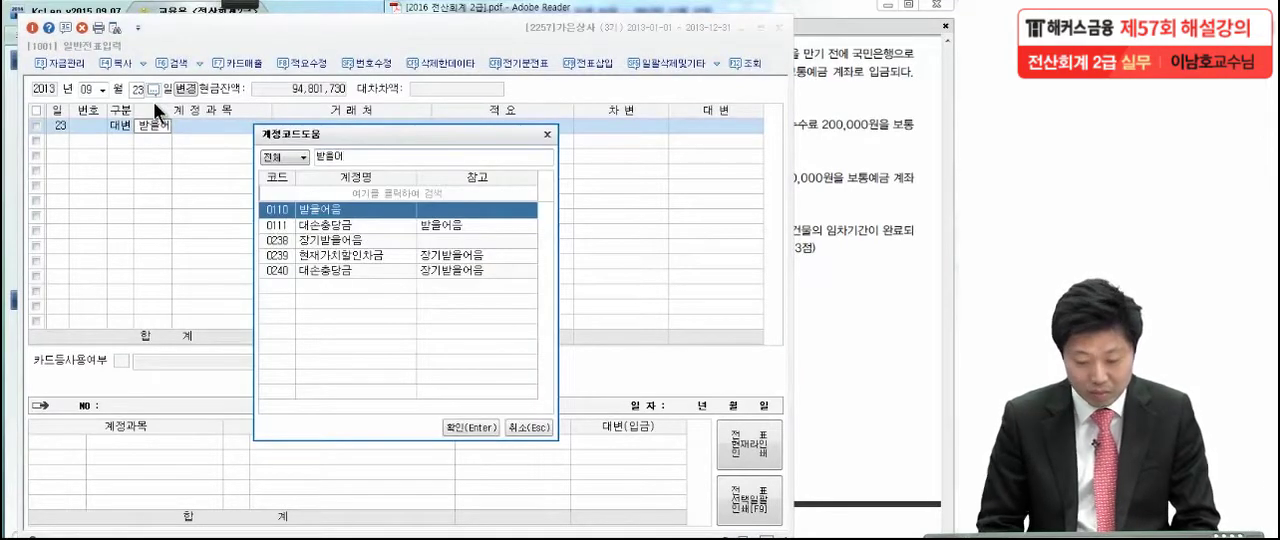
pyautogui.press('Return')
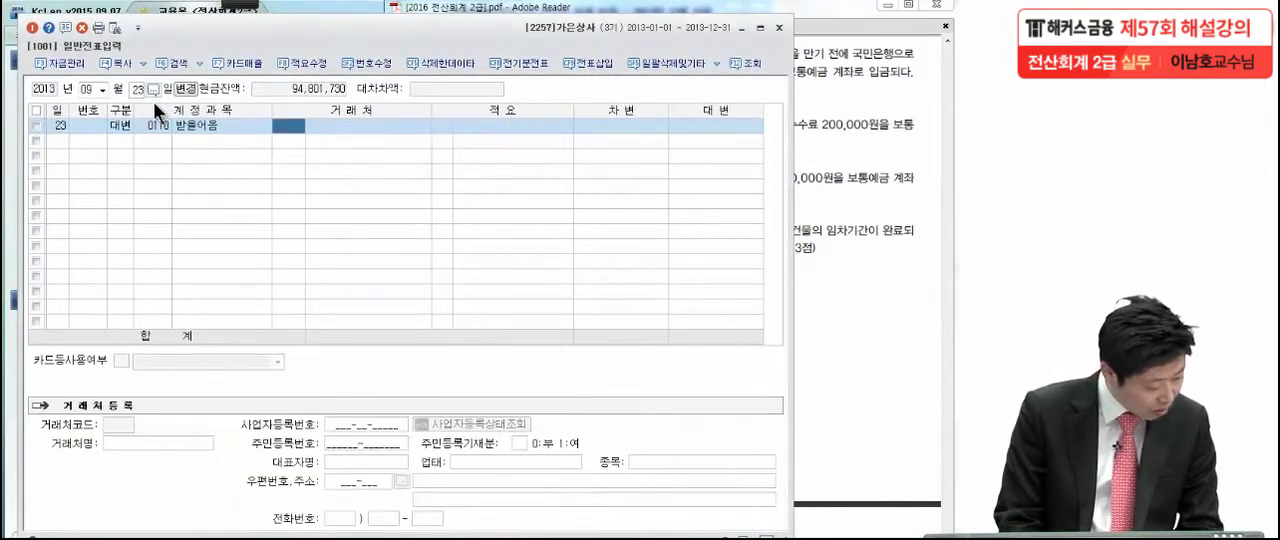
pyautogui.write('영')
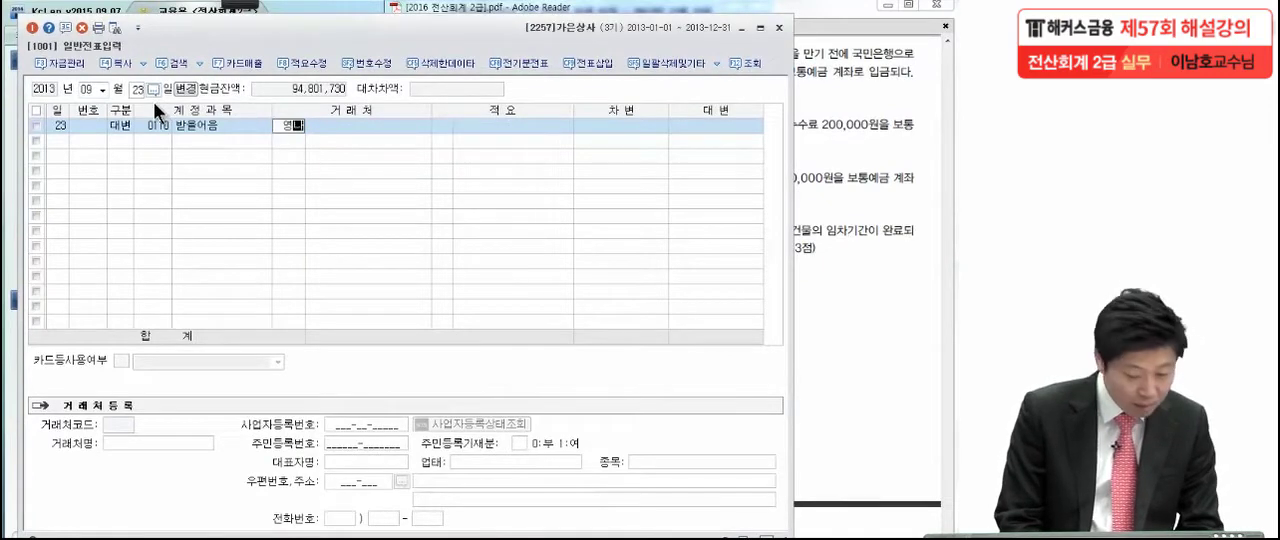
pyautogui.press('Return')
pyautogui.press('Return')
pyautogui.press('Return')
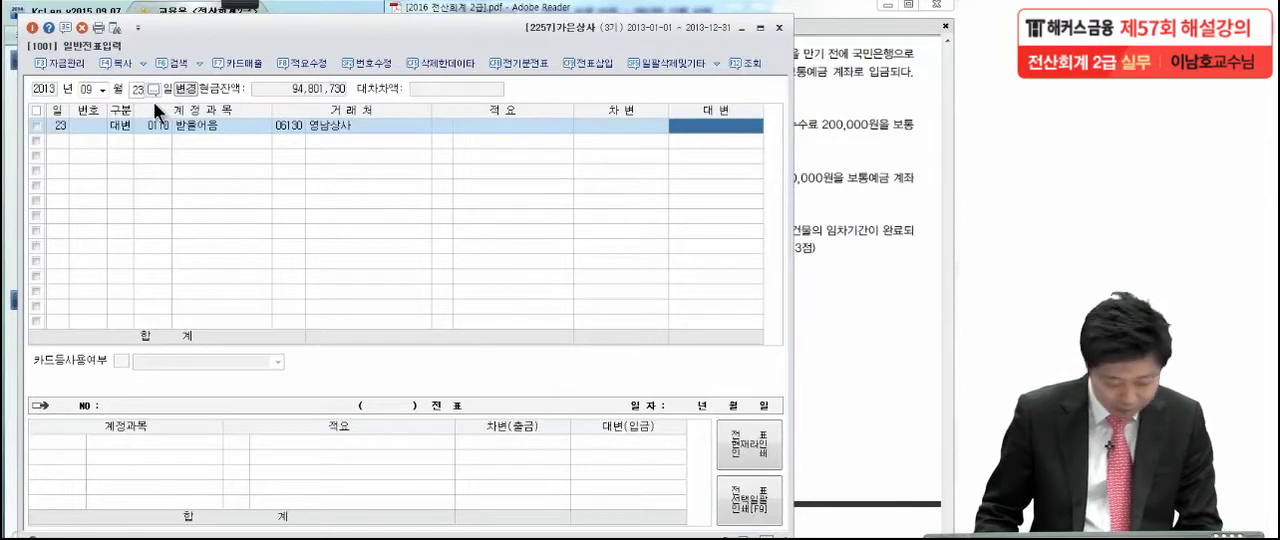
pyautogui.write('2000000')
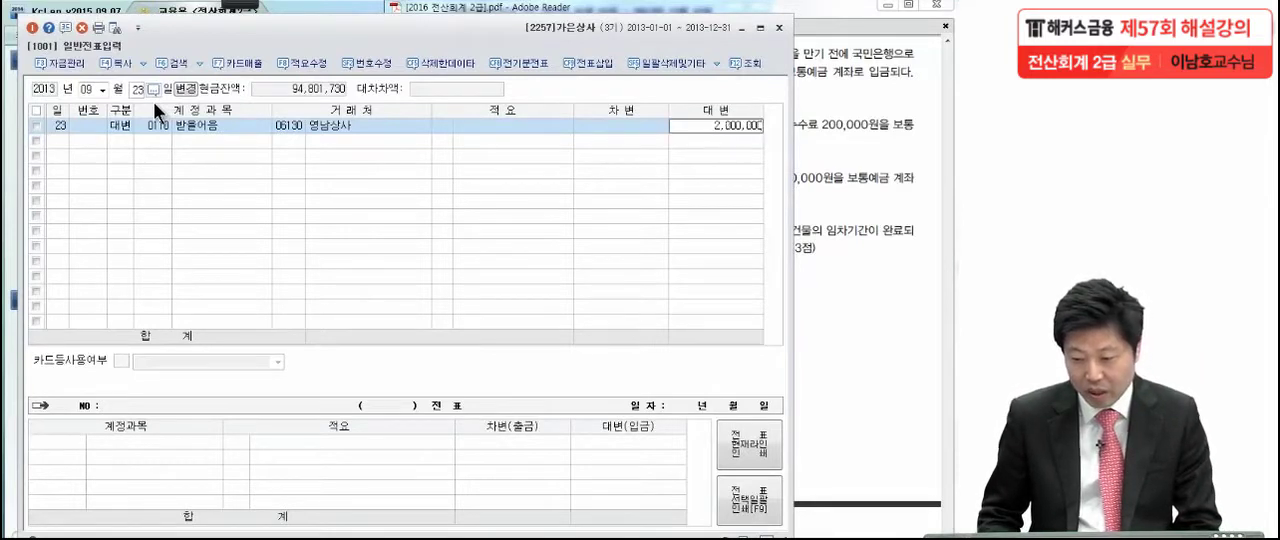
pyautogui.press('Return')
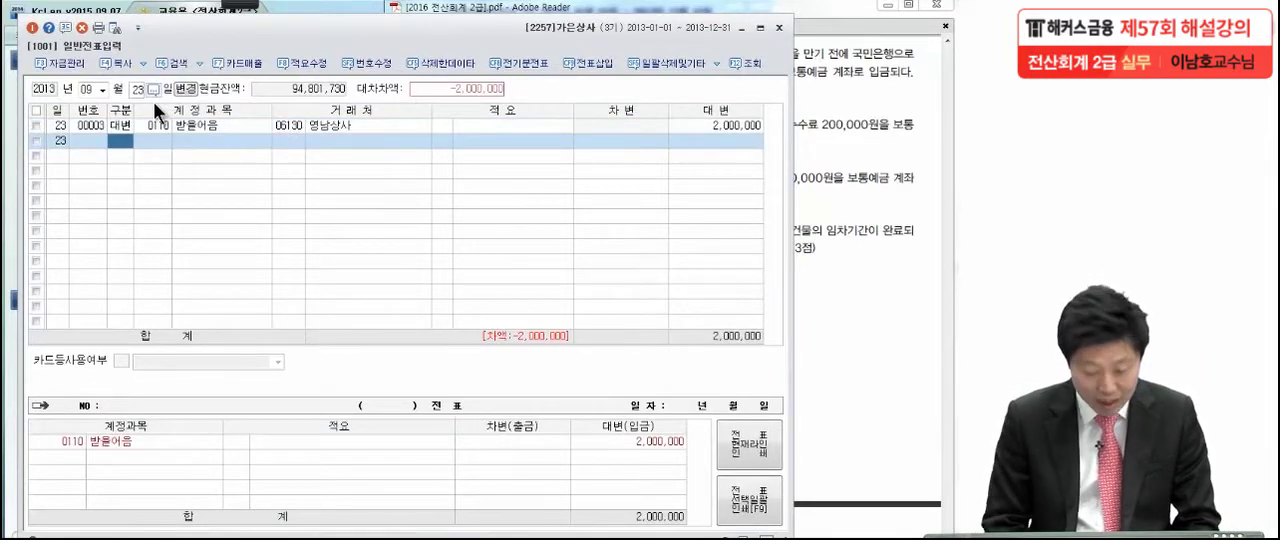
# Enter a 차변 line for 매출채권처분손실 (0956) of 45,000 without a 거래처
pyautogui.write('3매출')
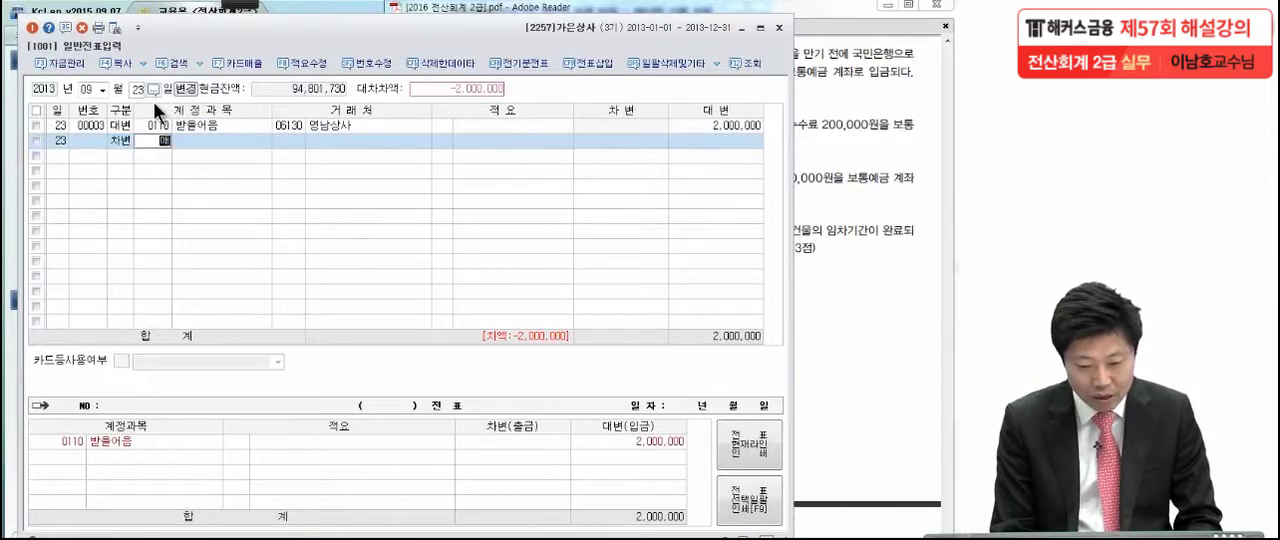
pyautogui.press('Return')
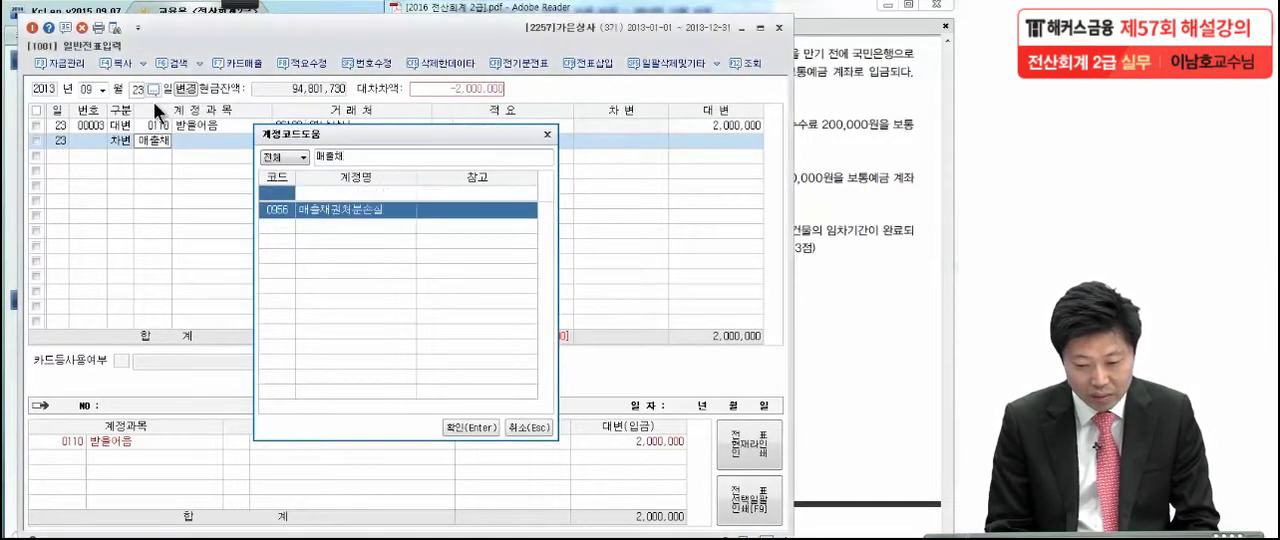
pyautogui.press('Return')
pyautogui.press('Return')
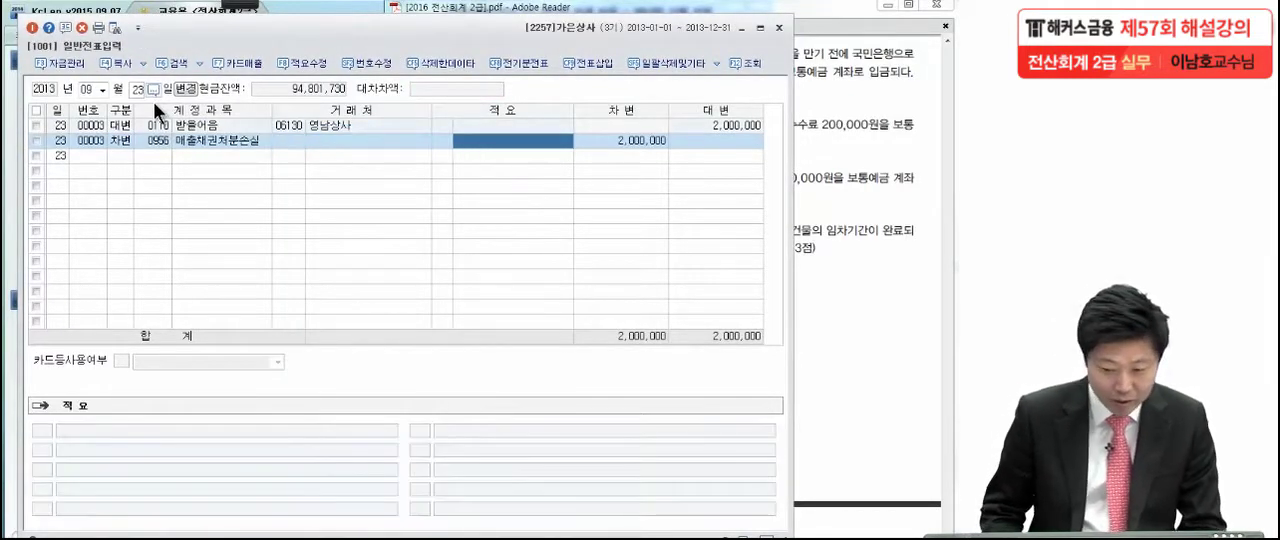
pyautogui.press('Return')
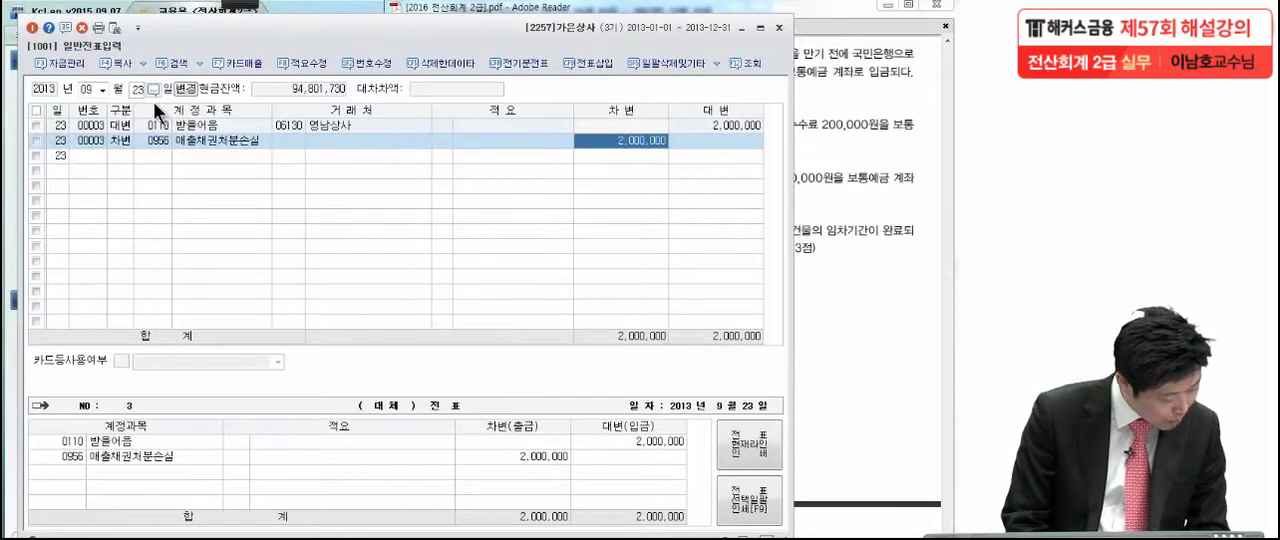
pyautogui.write('450000')
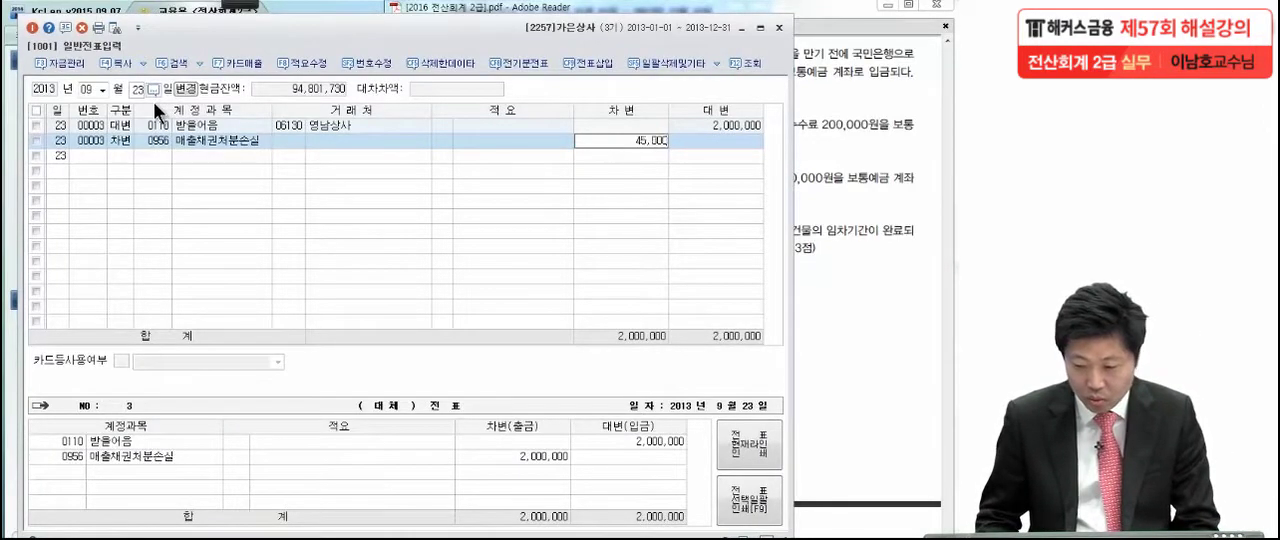
pyautogui.press('Return')
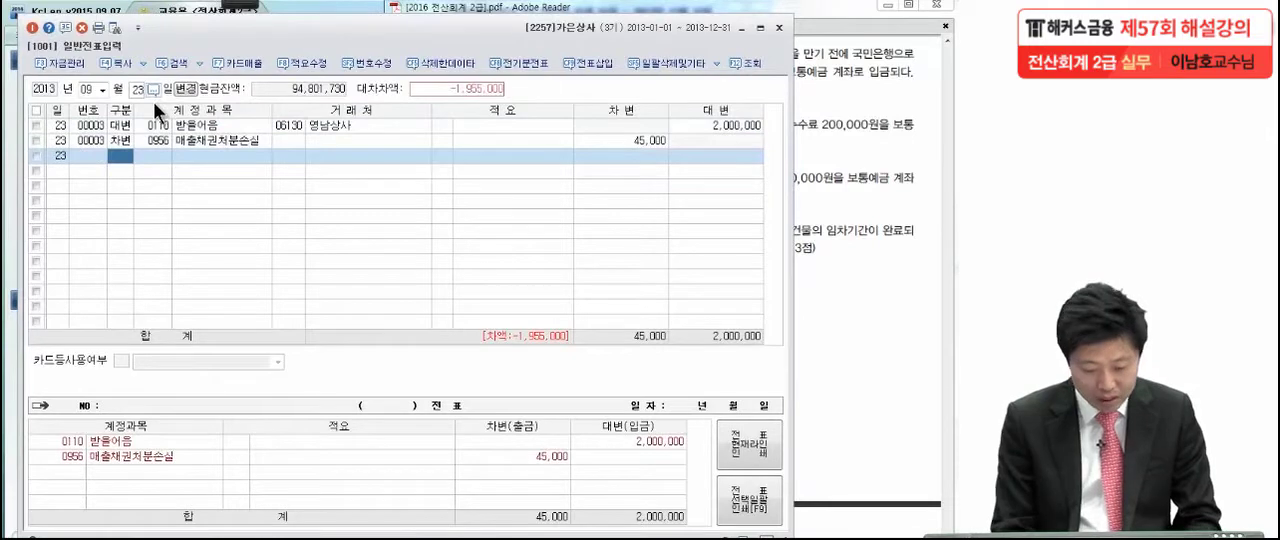
# Enter a 차변 line for 보통예금 (0103) with the remaining 1,955,000 to balance the 09월 23일 voucher
pyautogui.write('4')
pyautogui.press('Return')
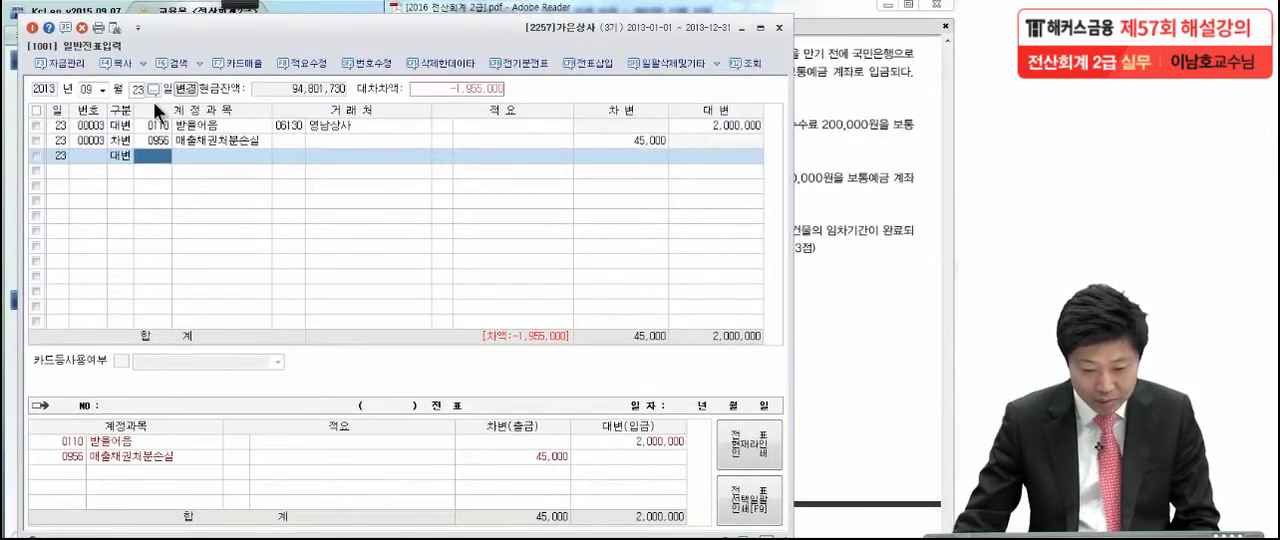
pyautogui.click(118, 157)
pyautogui.write('3')
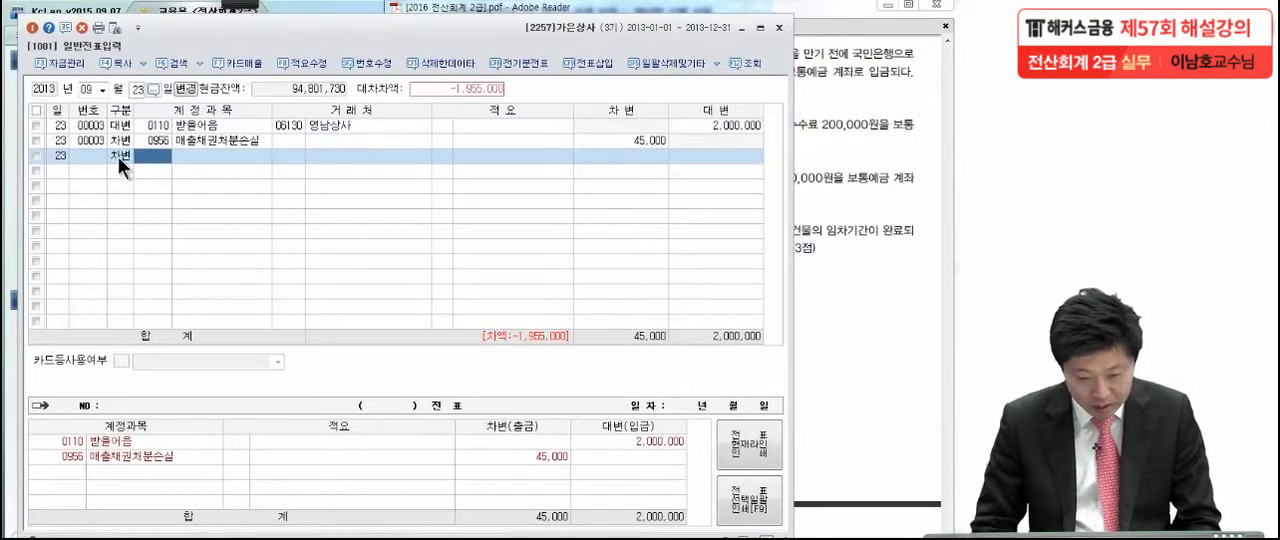
pyautogui.write('보통')
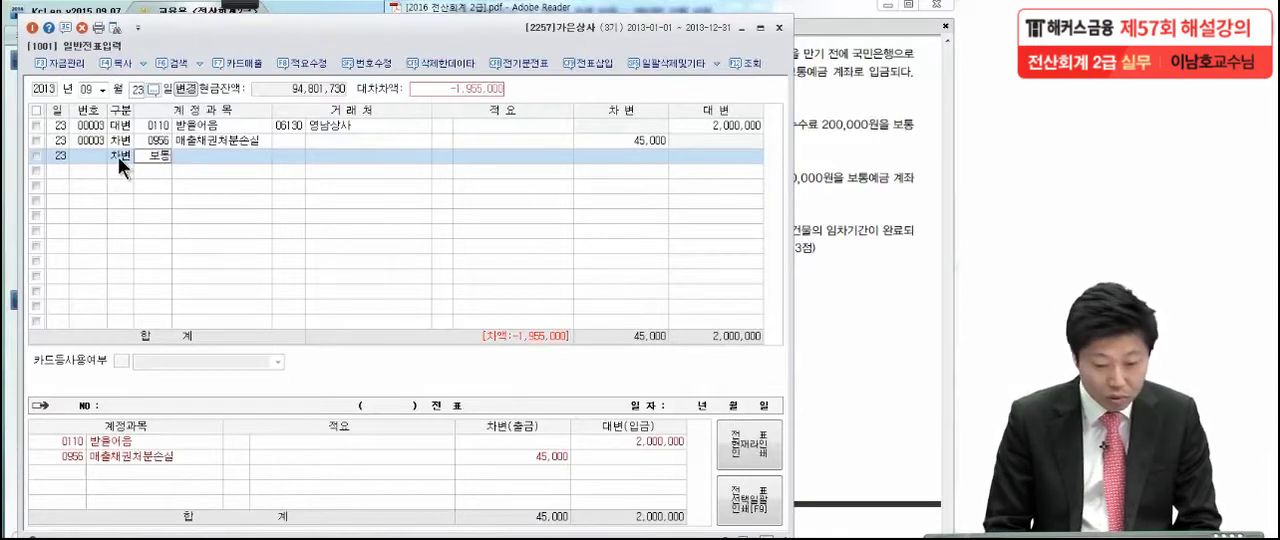
pyautogui.press('Return')
pyautogui.press('Return')
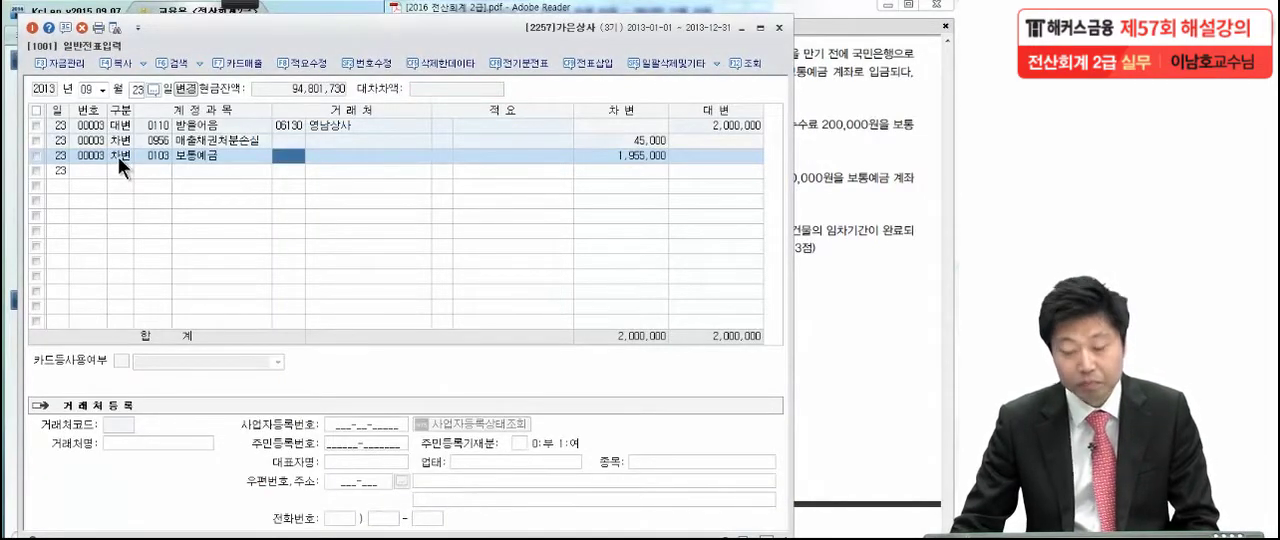
# Switch to the exam PDF in Adobe Reader and read transaction (6) of 10월 21일 on the 기장수수료, marking it with the pen
pyautogui.click(843, 152)
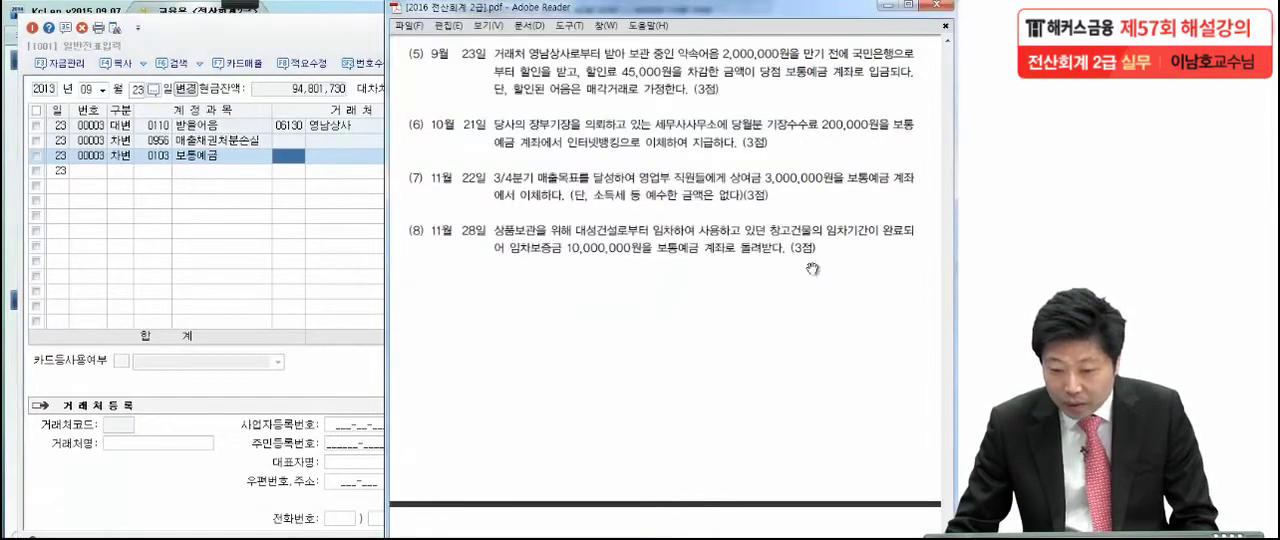
pyautogui.scroll(-3, 810, 240)
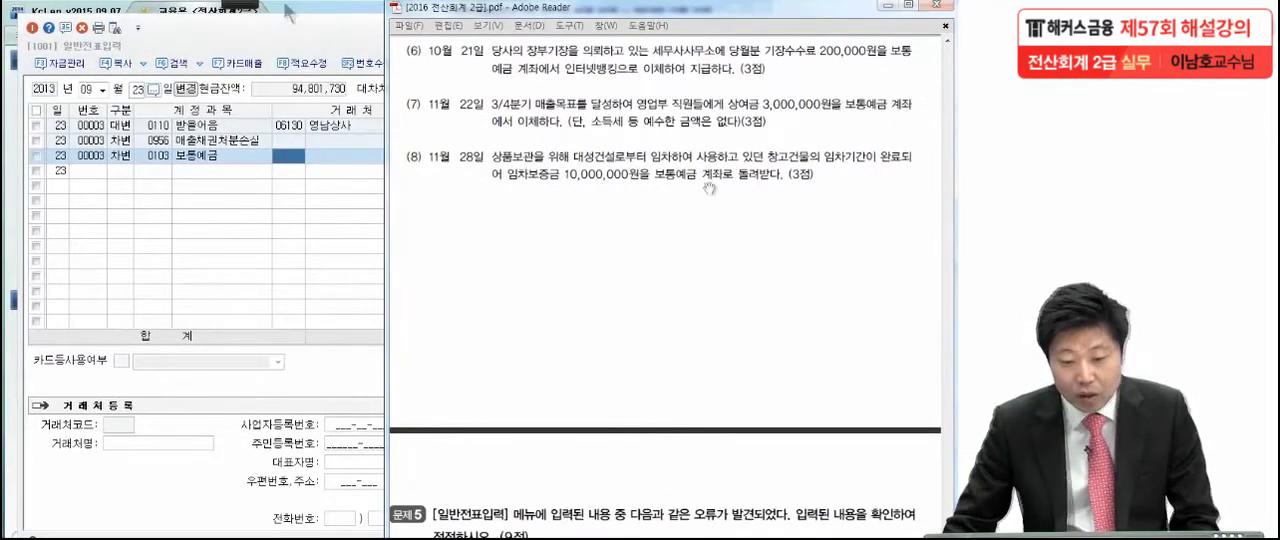
pyautogui.click(230, 7)
pyautogui.click(34, 20)
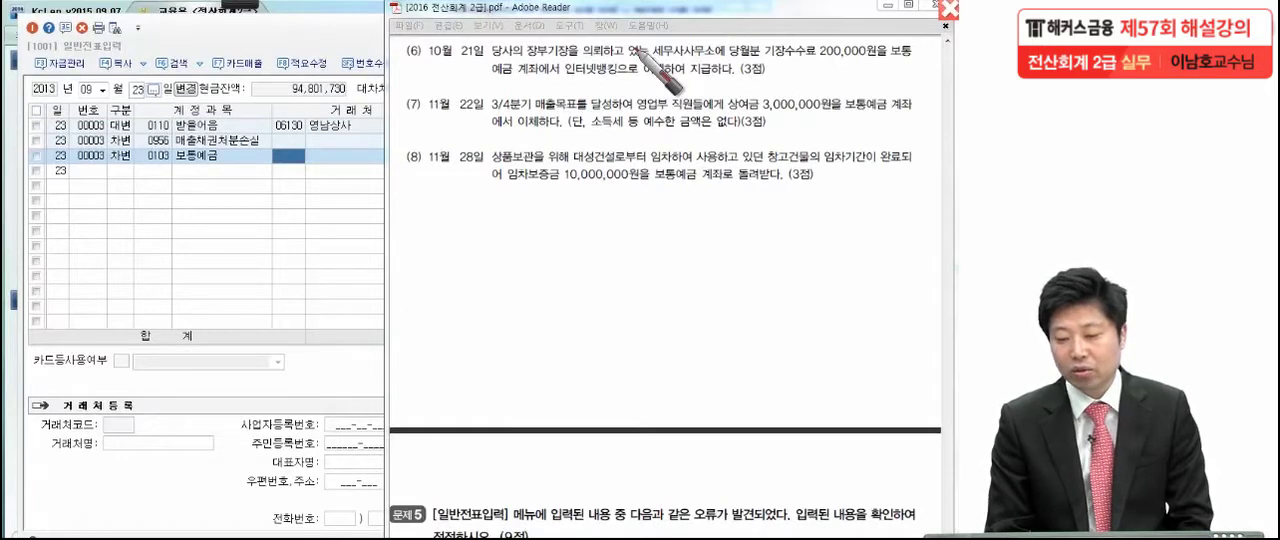
pyautogui.moveTo(498, 83); pyautogui.dragTo(507, 83)
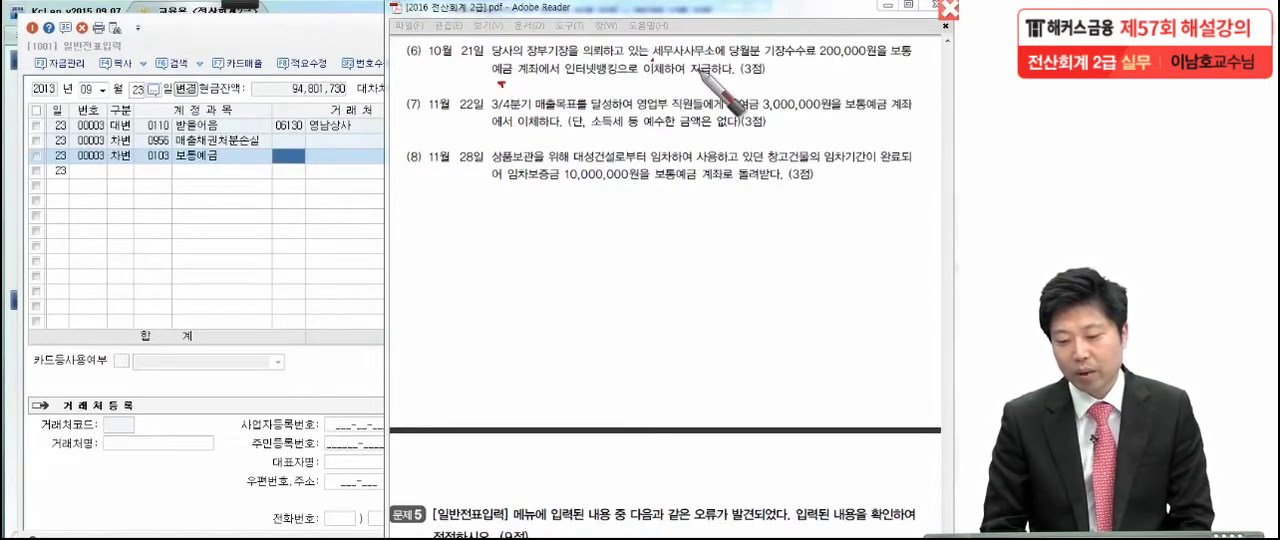
pyautogui.click(782, 90)
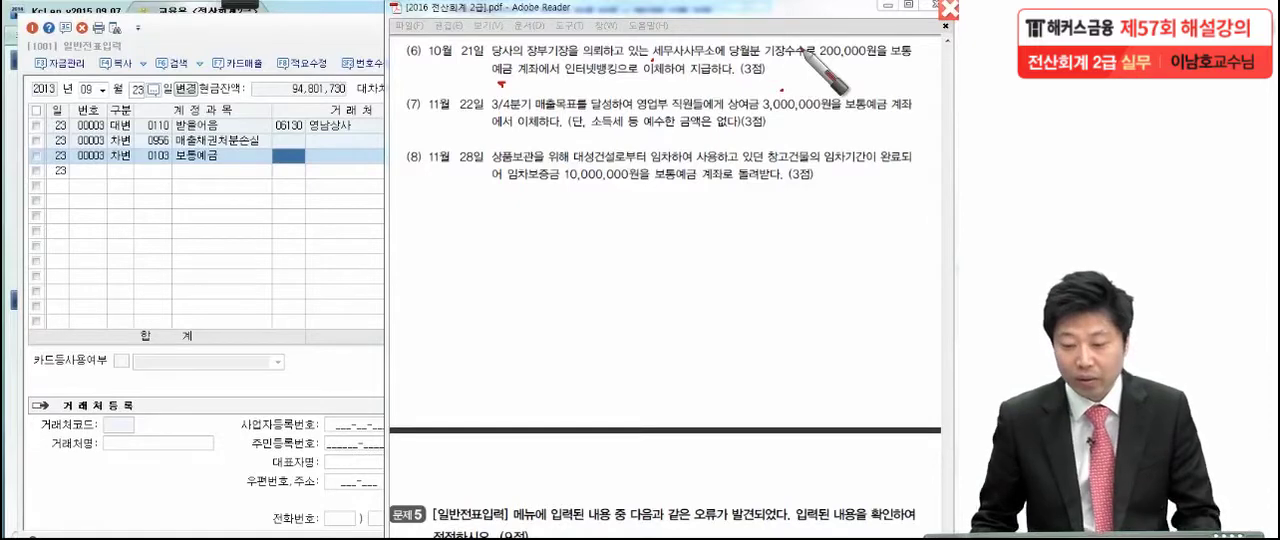
# Return to KcLep and set the voucher date to 10월 21일
pyautogui.click(289, 180)
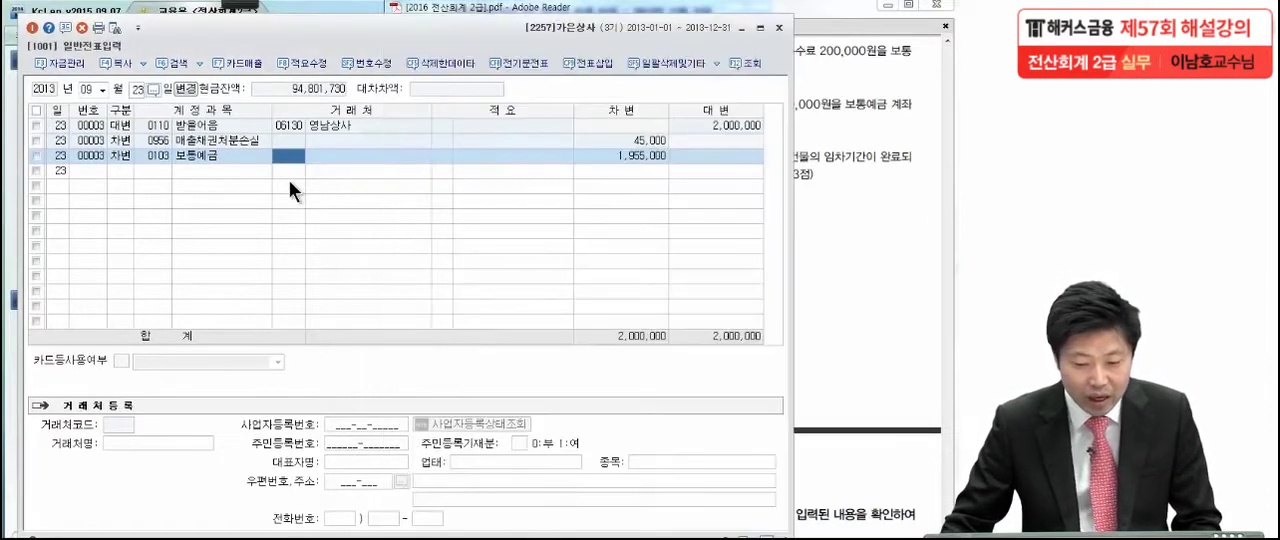
pyautogui.click(102, 90)
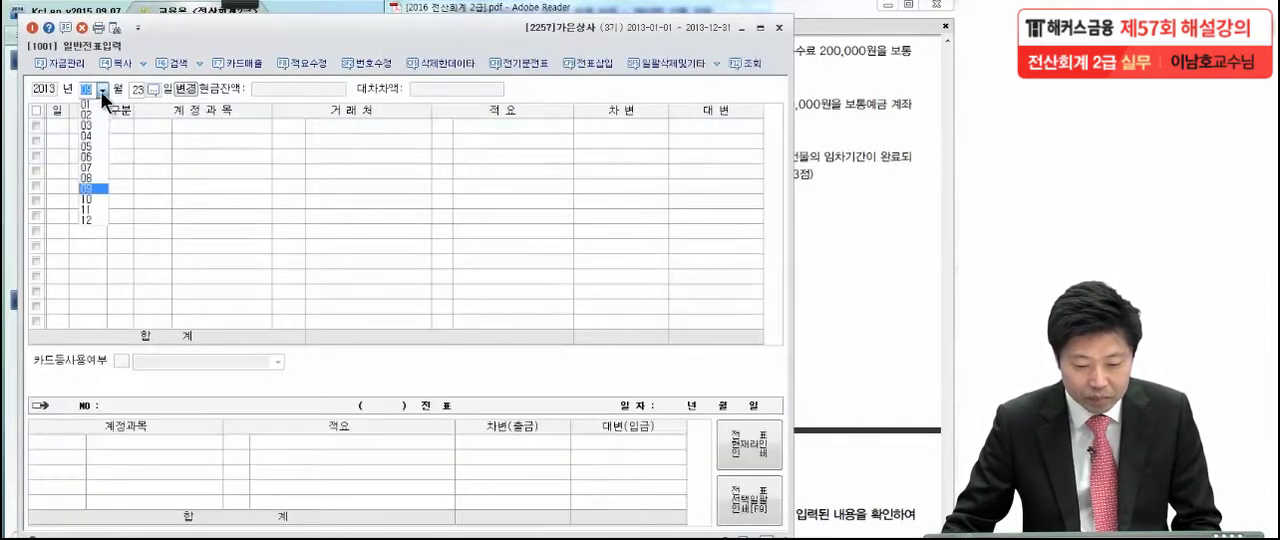
pyautogui.click(90, 197)
pyautogui.write('21')
pyautogui.press('Return')
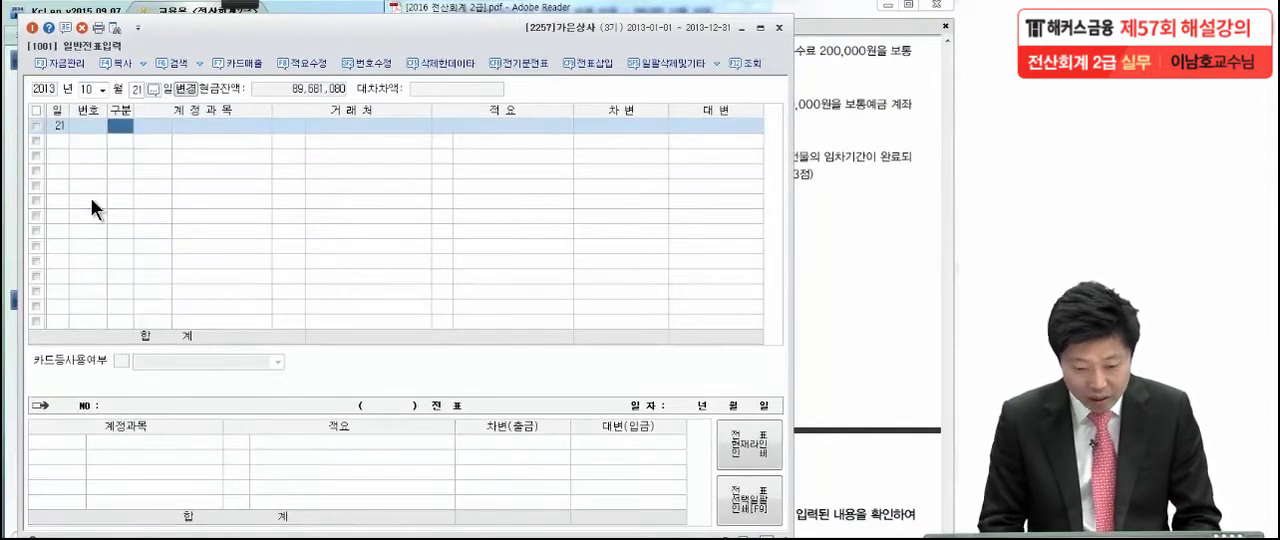
# Enter a 차변 line for the 판매관리비 account 수수료비용 (0831) of 200,000 without a 거래처
pyautogui.write('3')
pyautogui.press('Return')
pyautogui.write('수수료')
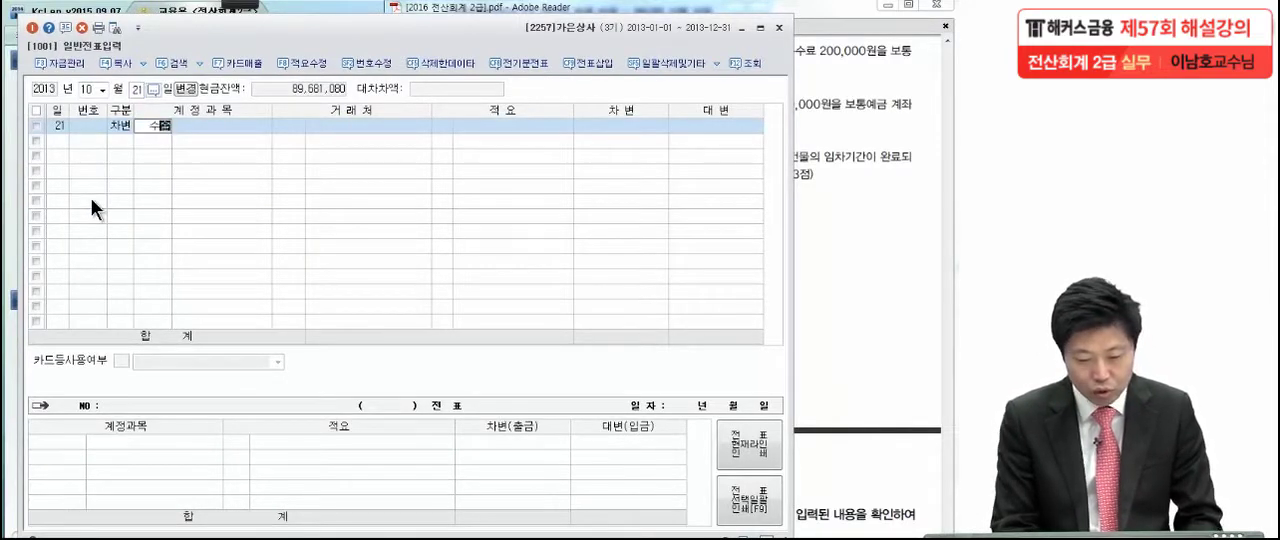
pyautogui.press('Return')
pyautogui.press('Down')
pyautogui.press('Down')
pyautogui.press('Down')
pyautogui.press('Down')
pyautogui.press('Down')
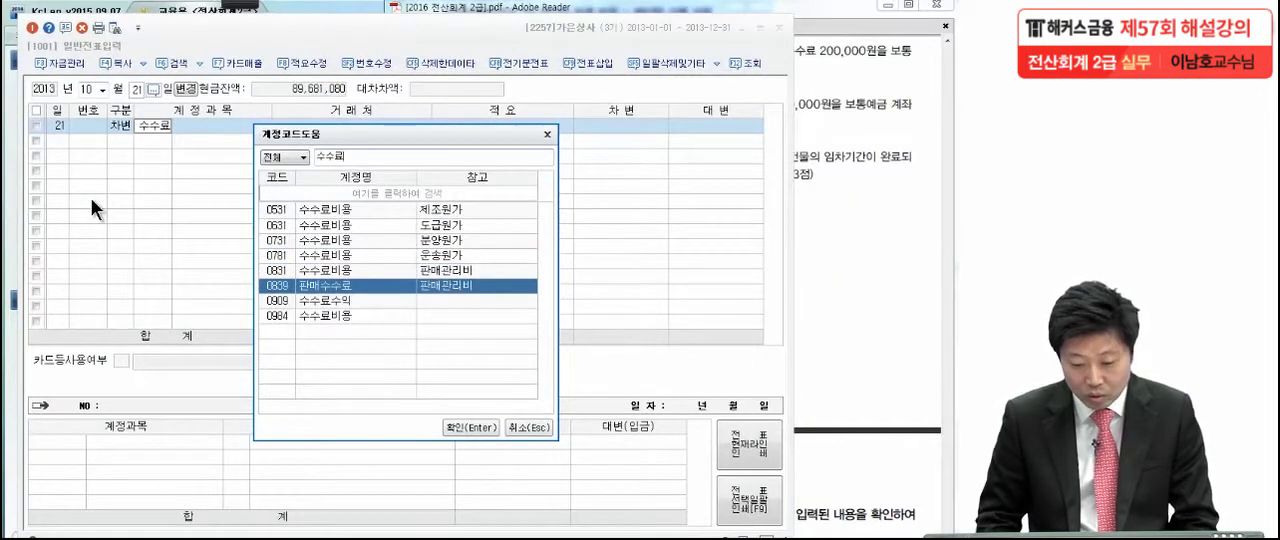
pyautogui.press('Up')
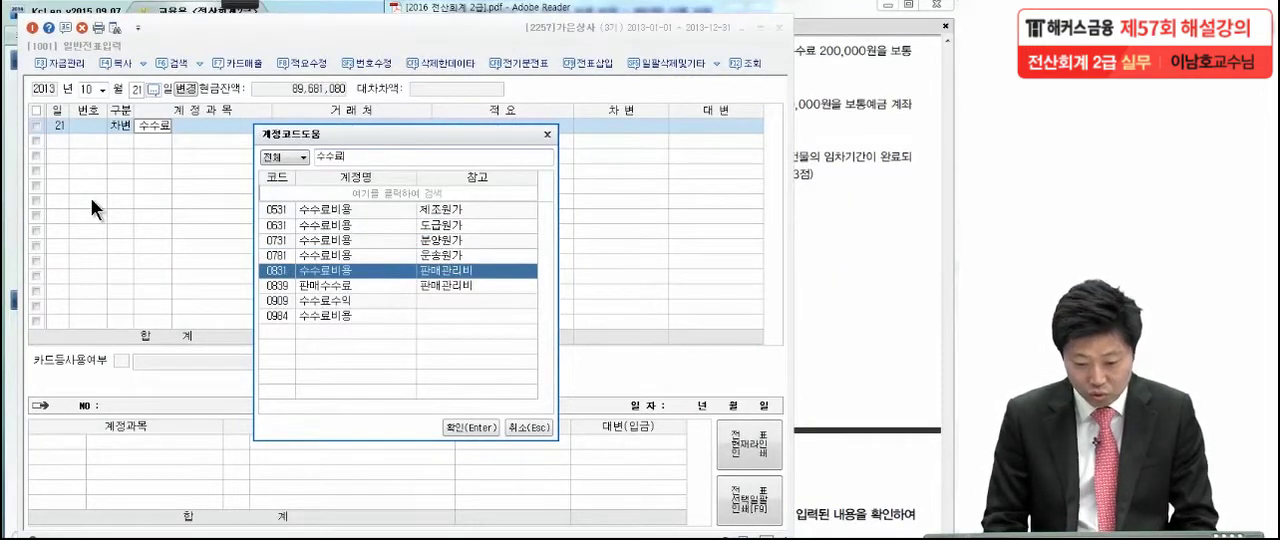
pyautogui.press('Return')
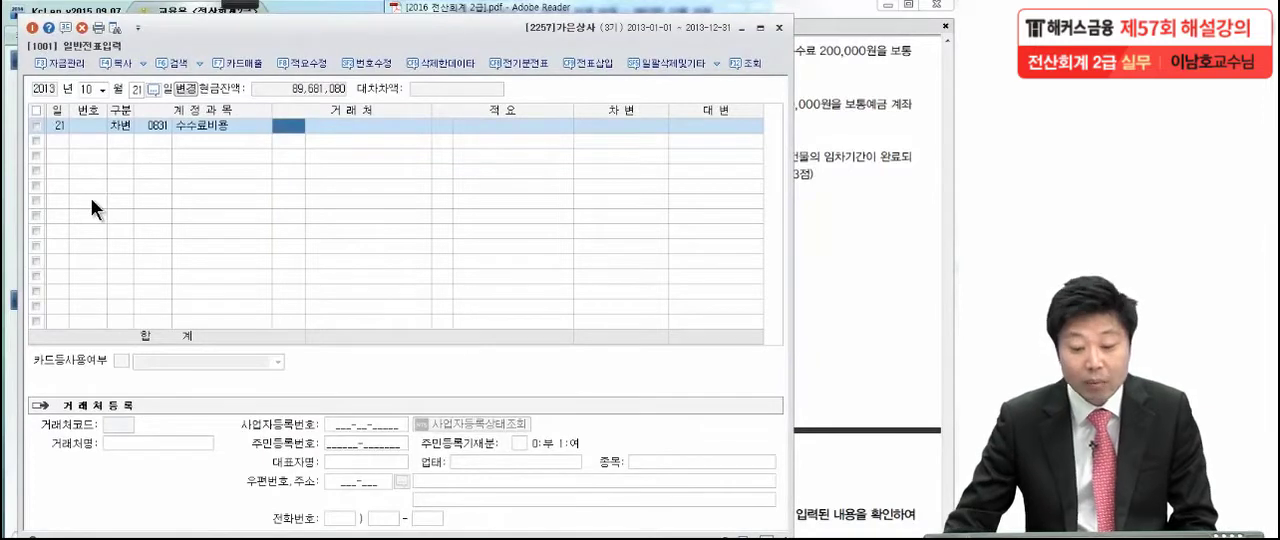
pyautogui.click(643, 128)
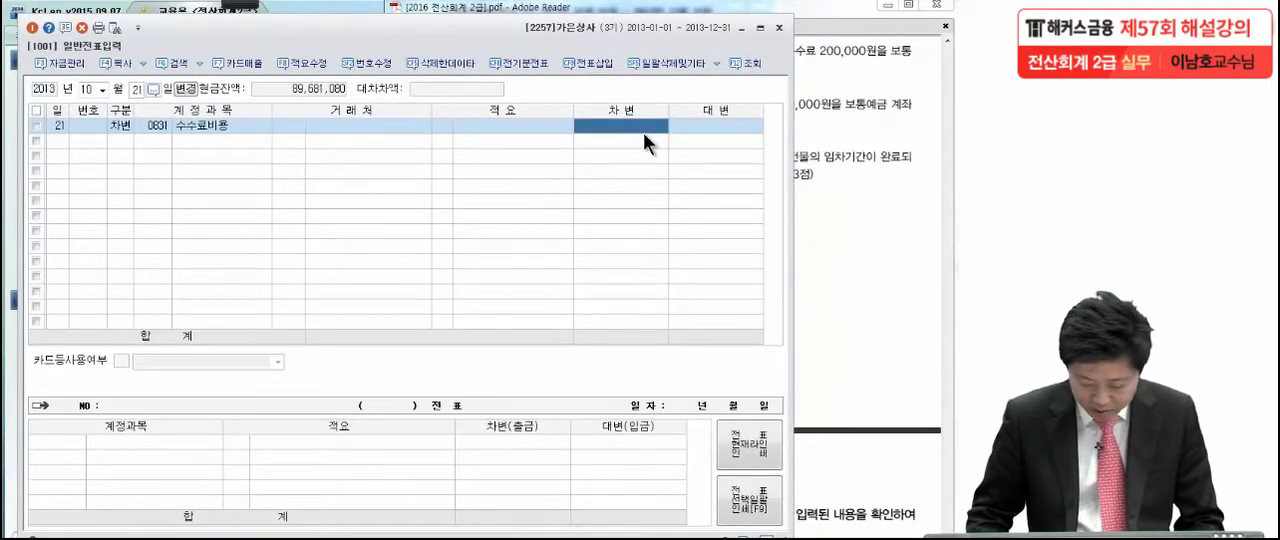
pyautogui.write('200,0')
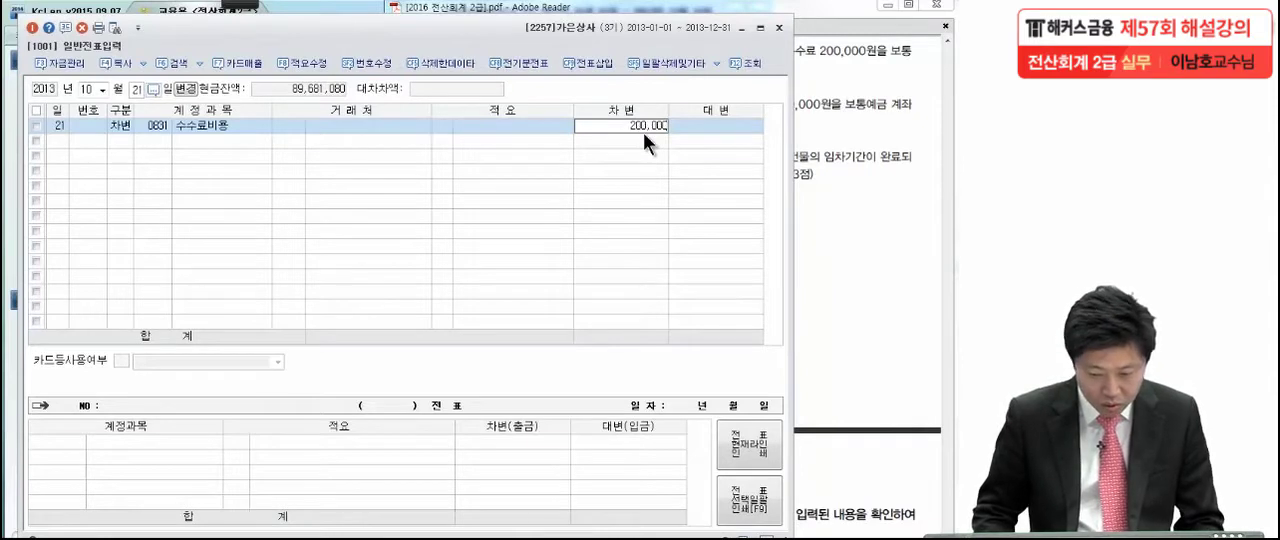
pyautogui.press('Return')
# Enter a 대변 line for 보통예금 (0103) of 200,000 to balance the 10월 21일 voucher
pyautogui.press('4')
pyautogui.press('Return')
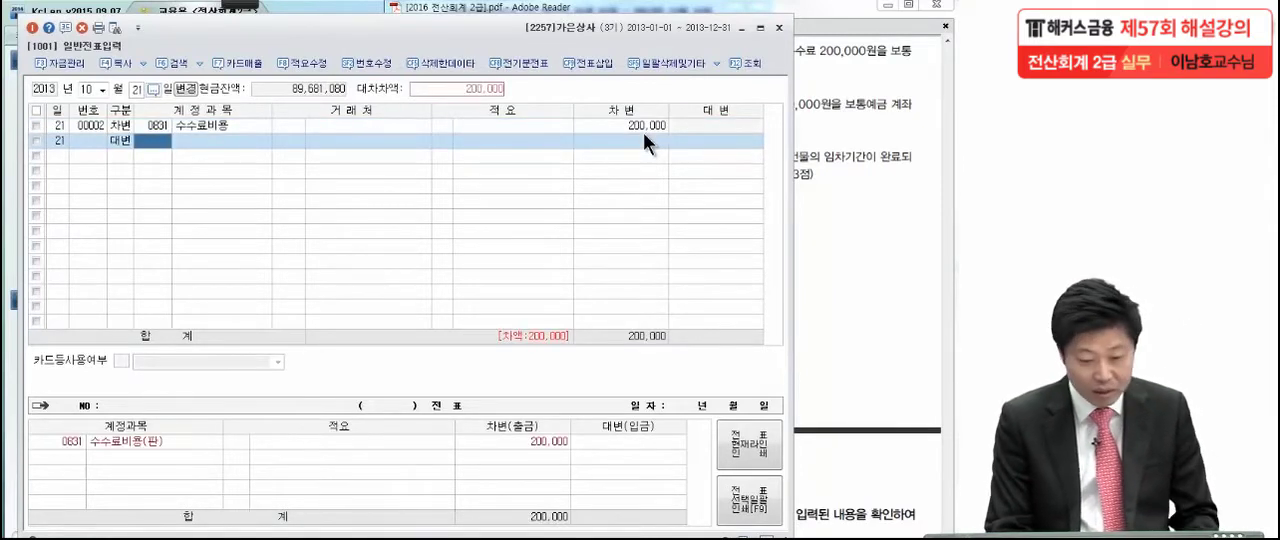
pyautogui.write('보통')
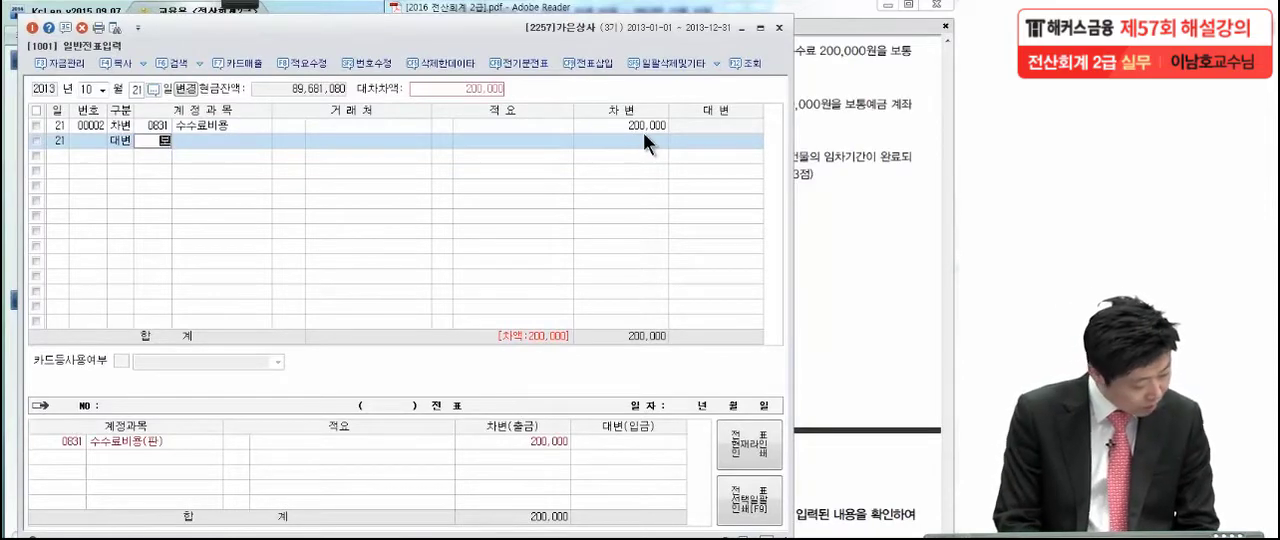
pyautogui.press('Return')
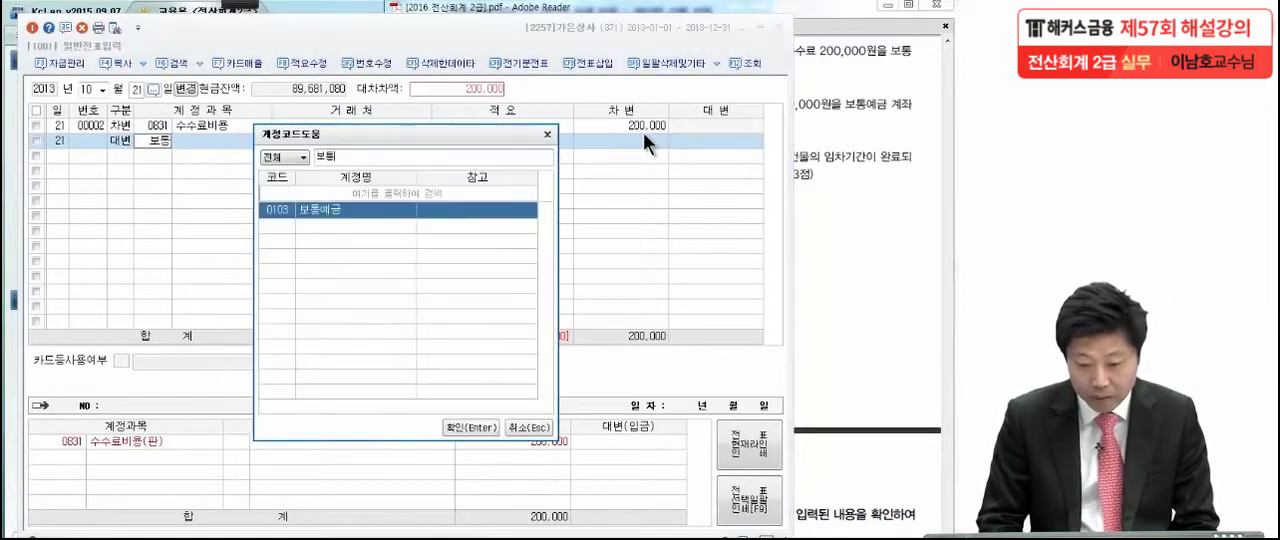
pyautogui.press('Return')
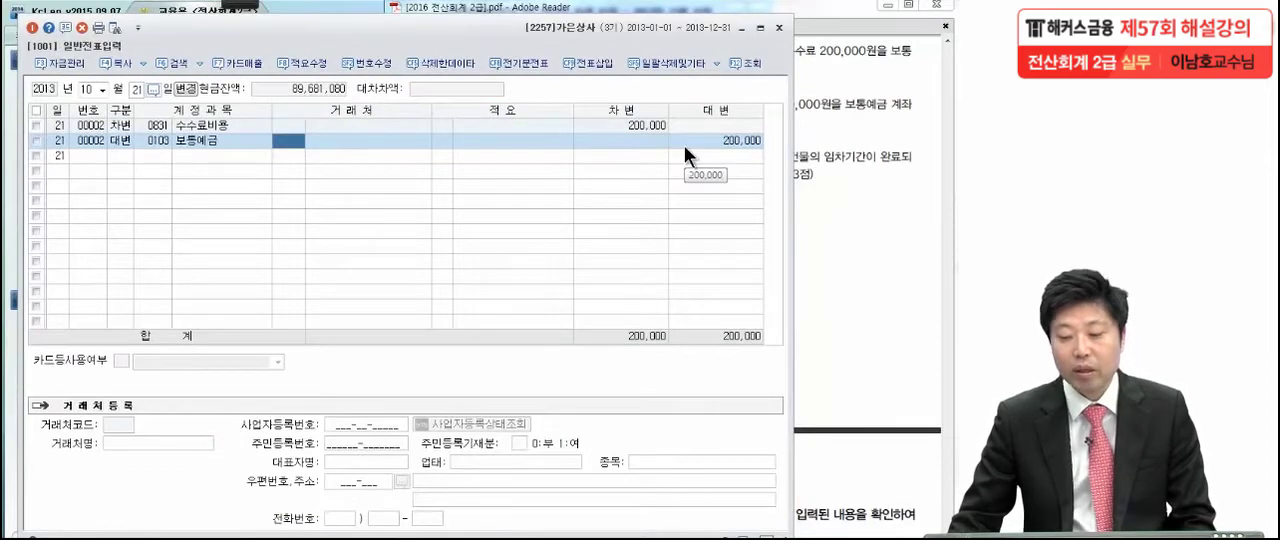
# Switch to the exam PDF in Adobe Reader and read transaction (7) of 11월 22일, underlining 상여금 3,000,000 with the pen
pyautogui.click(808, 289)
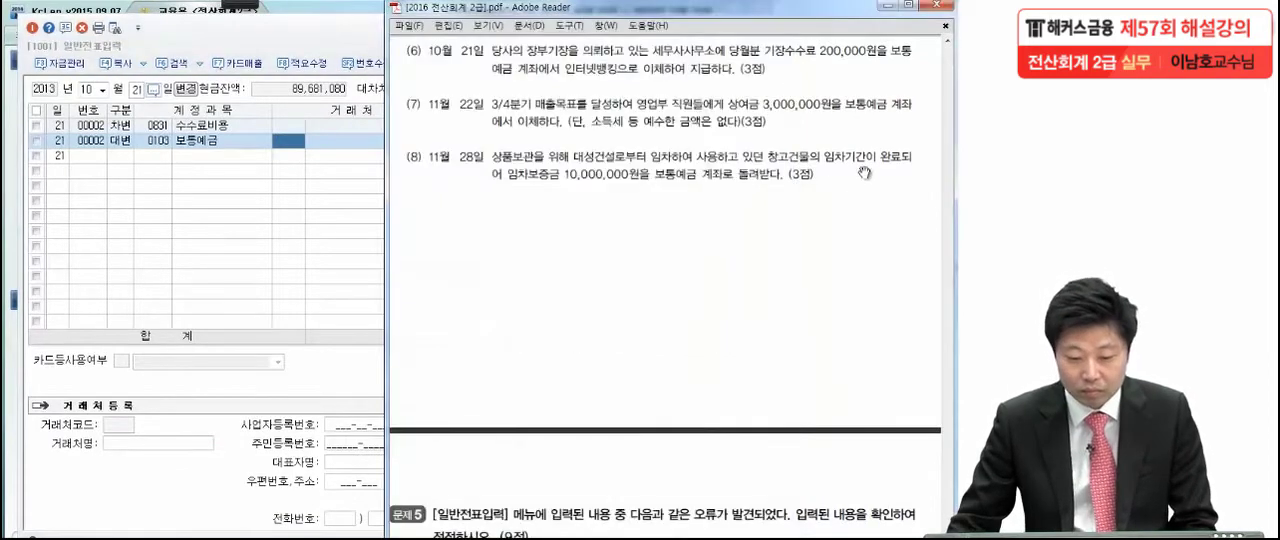
pyautogui.scroll(-1, 808, 289)
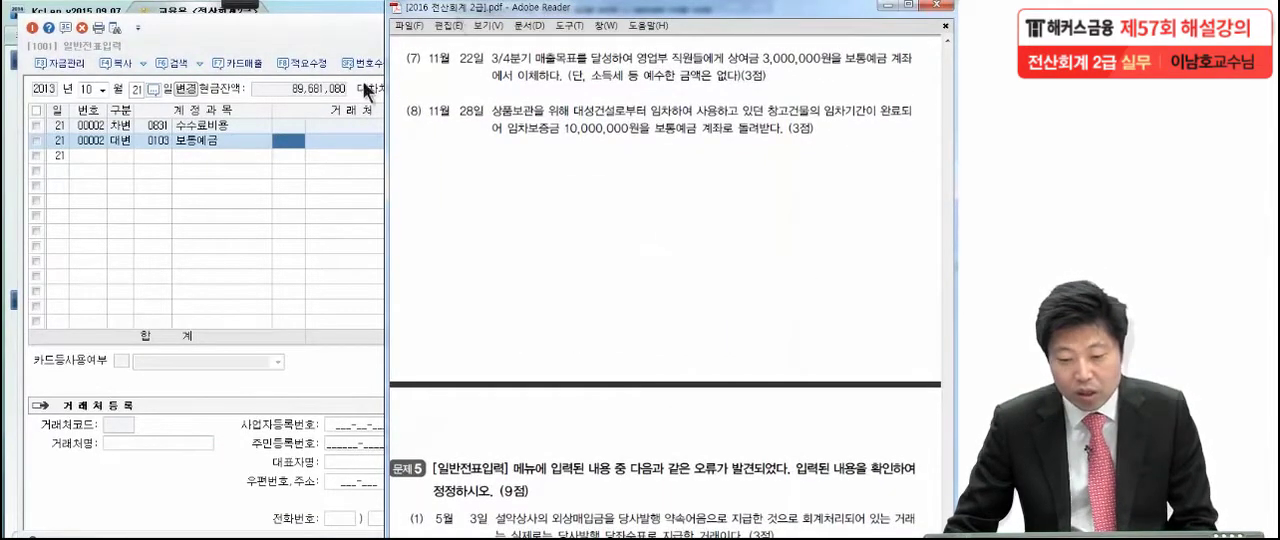
pyautogui.moveTo(238, 8)
pyautogui.click(25, 20)
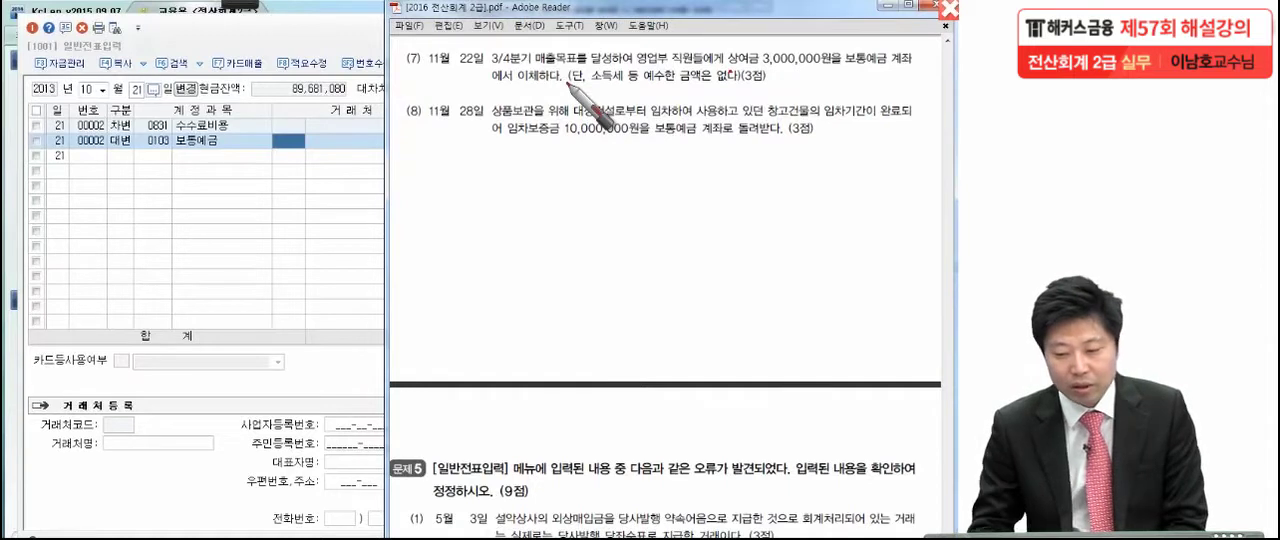
pyautogui.click(743, 91)
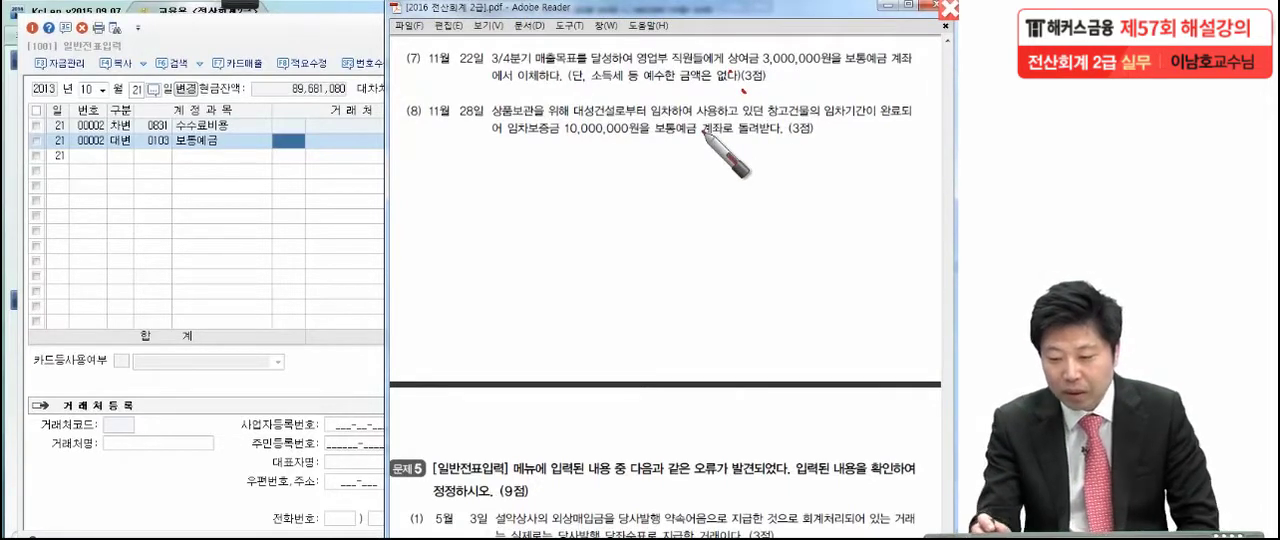
pyautogui.click(779, 91)
pyautogui.moveTo(727, 67); pyautogui.dragTo(826, 71)
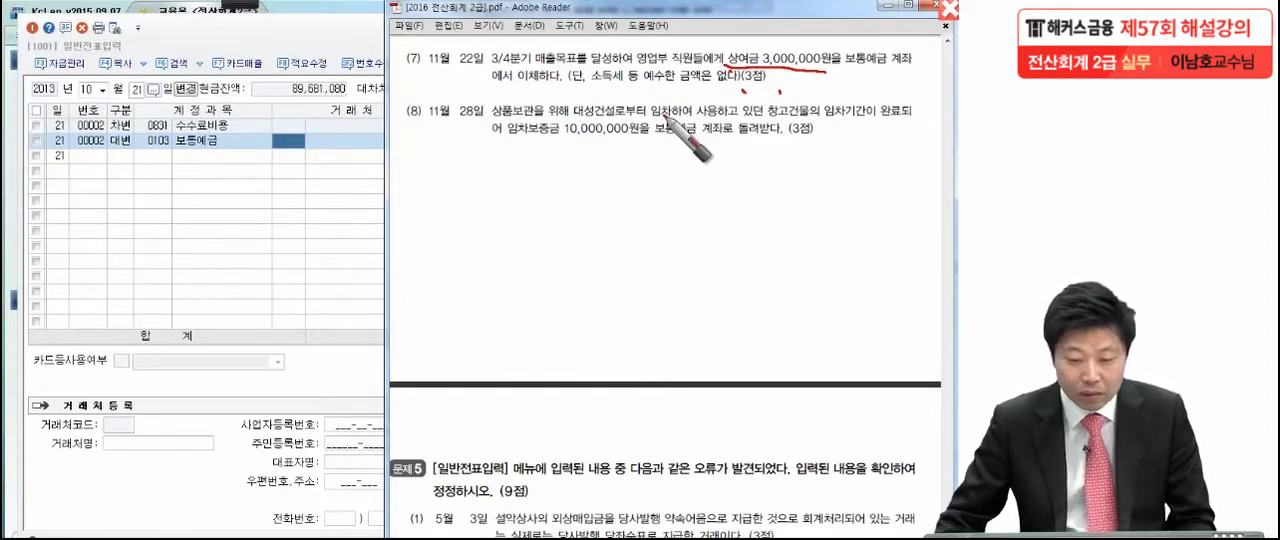
# Return to KcLep and set the voucher date to 11월 22일
pyautogui.click(185, 208)
pyautogui.click(102, 90)
pyautogui.click(90, 210)
pyautogui.write('22')
pyautogui.press('Return')
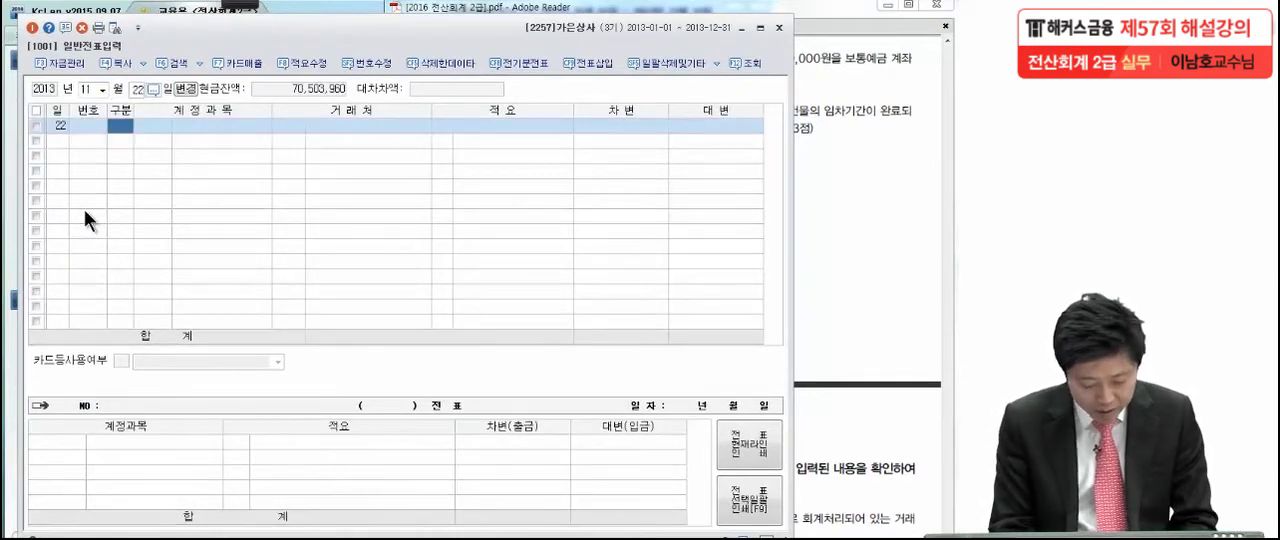
# Enter a 차변 line for the 판매관리비 account 상여금 (0803) of 3,000,000 without a 거래처
pyautogui.write('3')
pyautogui.press('Return')
pyautogui.write('상여')
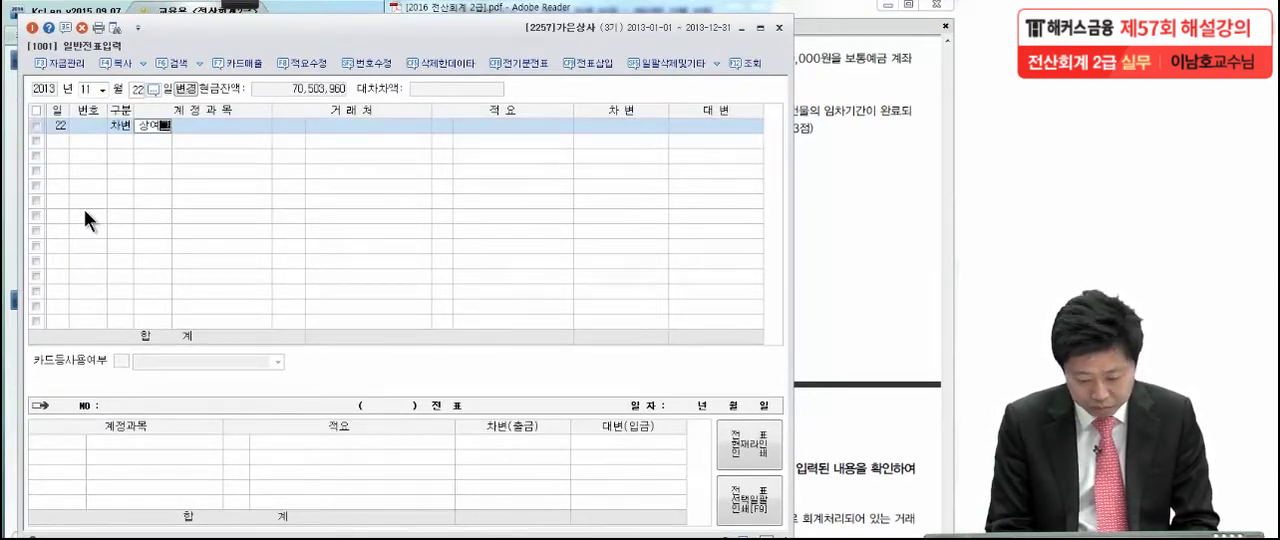
pyautogui.write('금')
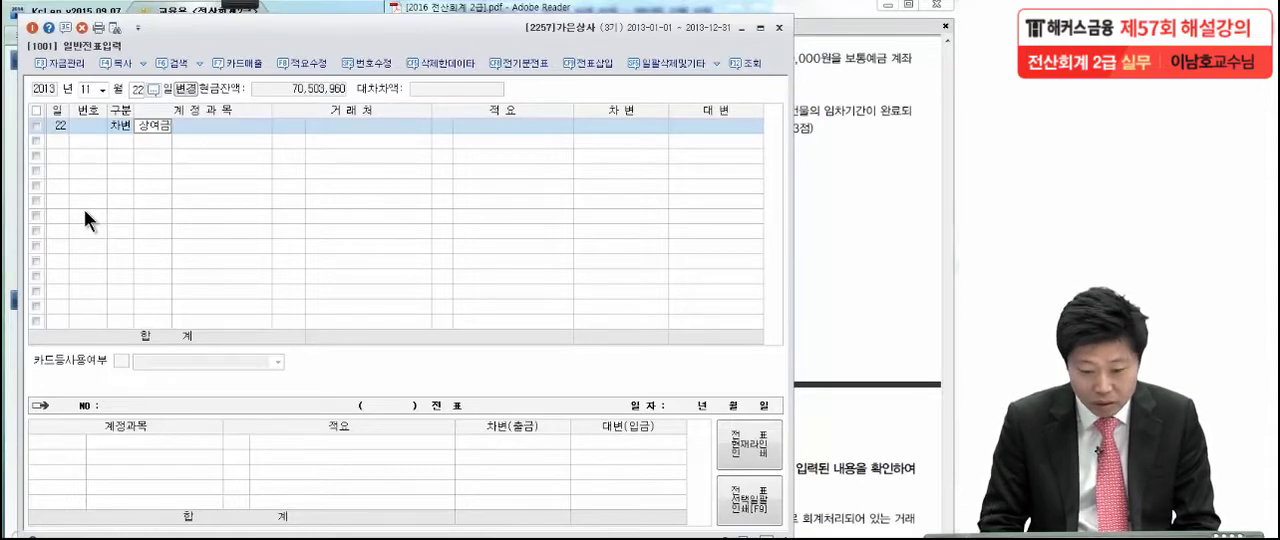
pyautogui.press('Return')
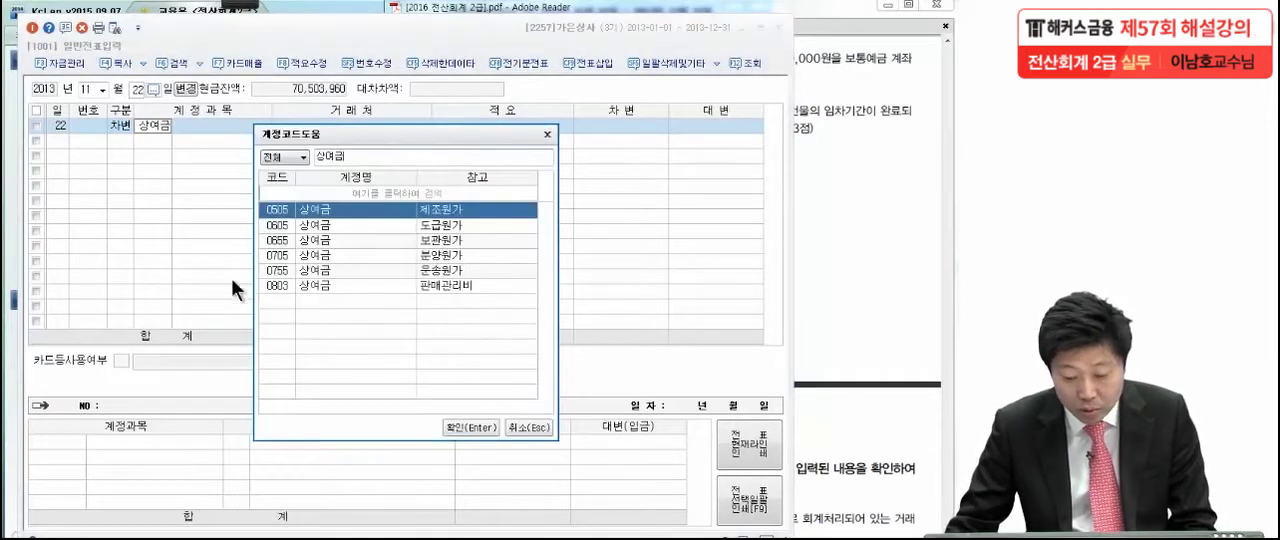
pyautogui.click(325, 286)
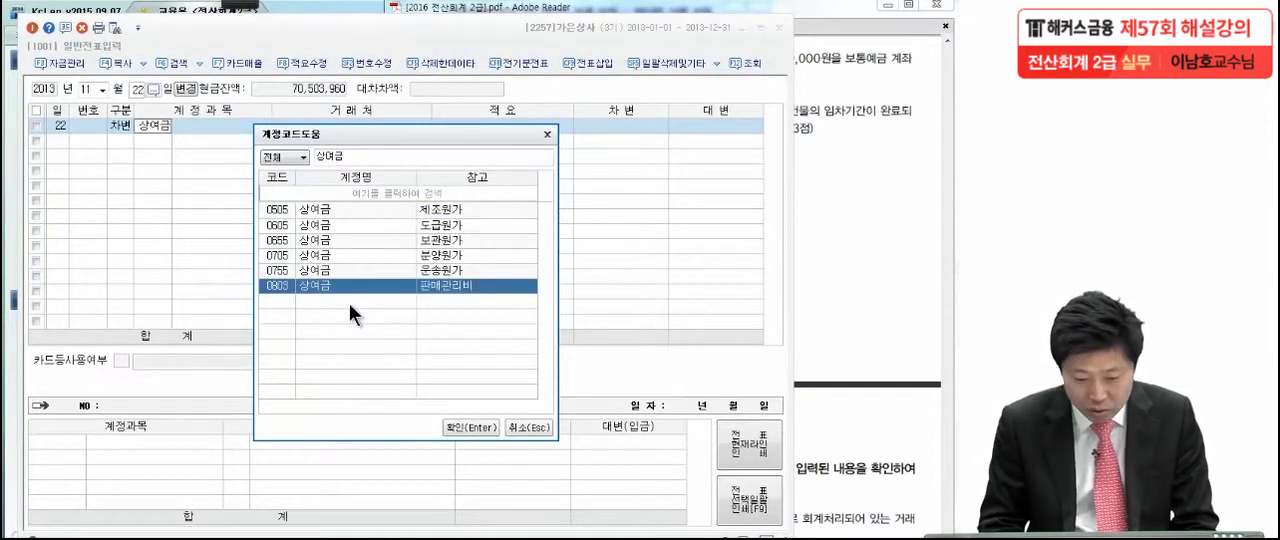
pyautogui.press('Return')
pyautogui.click(602, 124)
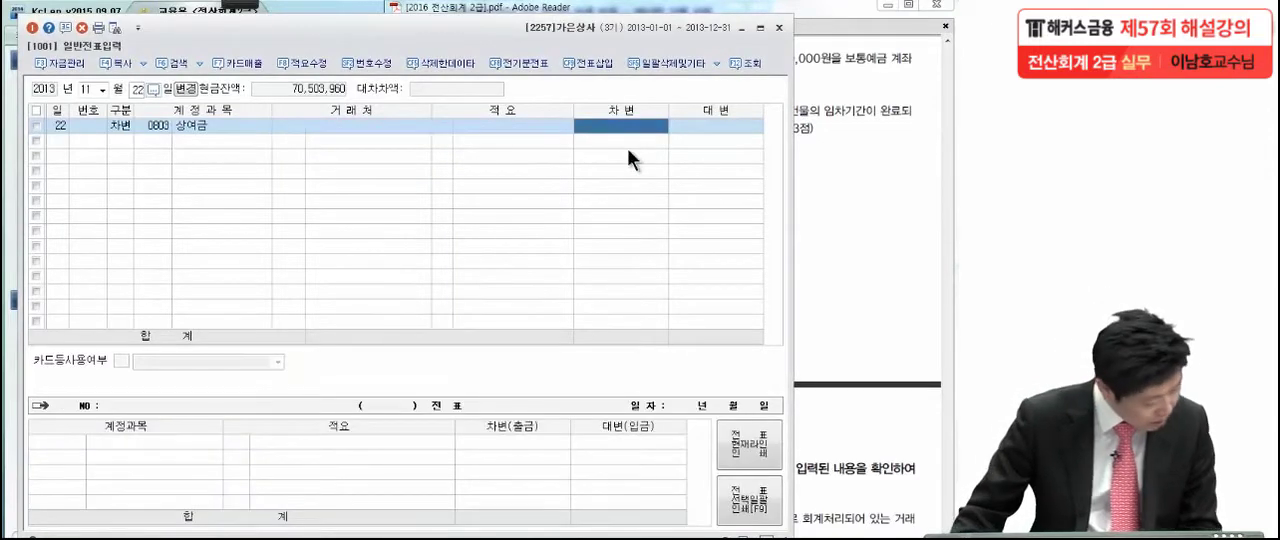
pyautogui.write('3,')
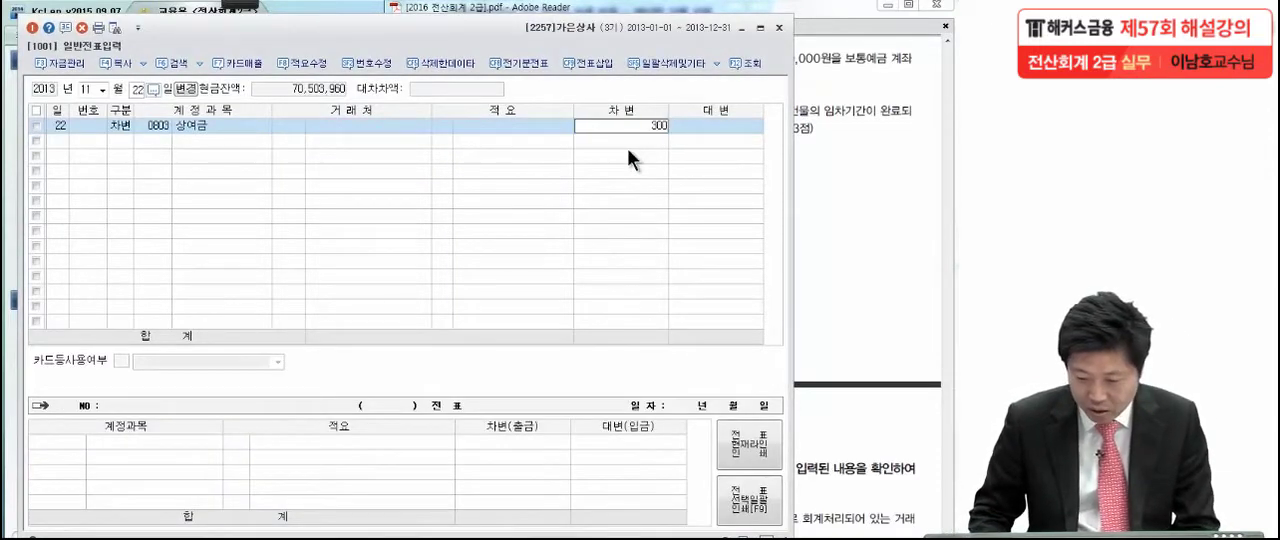
pyautogui.write('000,000')
pyautogui.press('Return')
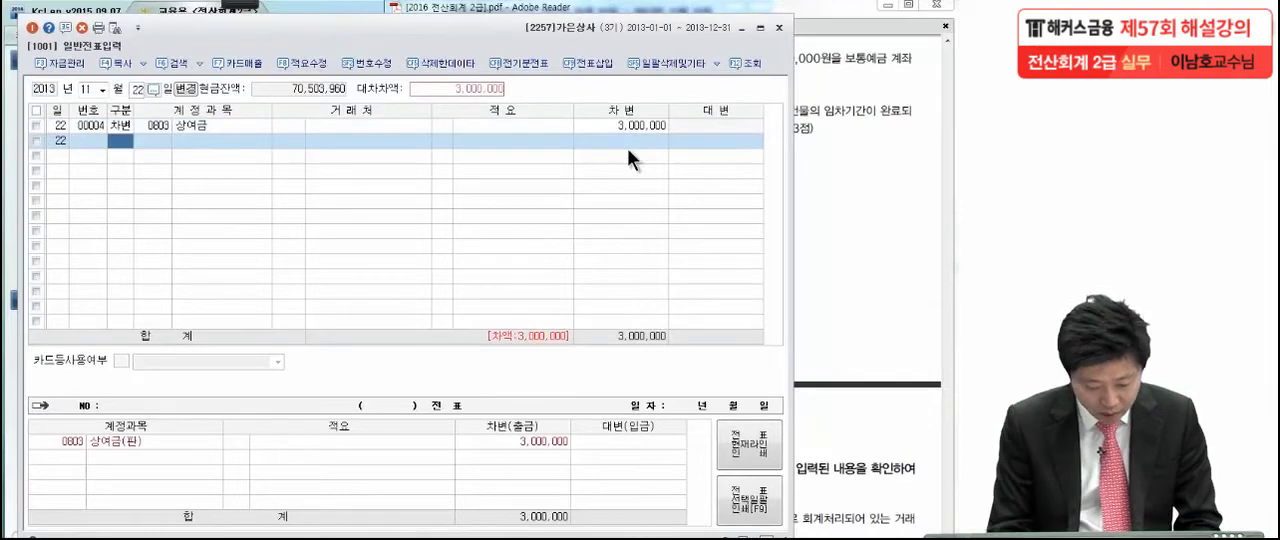
# Enter a 대변 line for 보통예금 (0103) of 3,000,000 to balance the 11월 22일 voucher
pyautogui.write('4')
pyautogui.press('Return')
pyautogui.write('퇴')
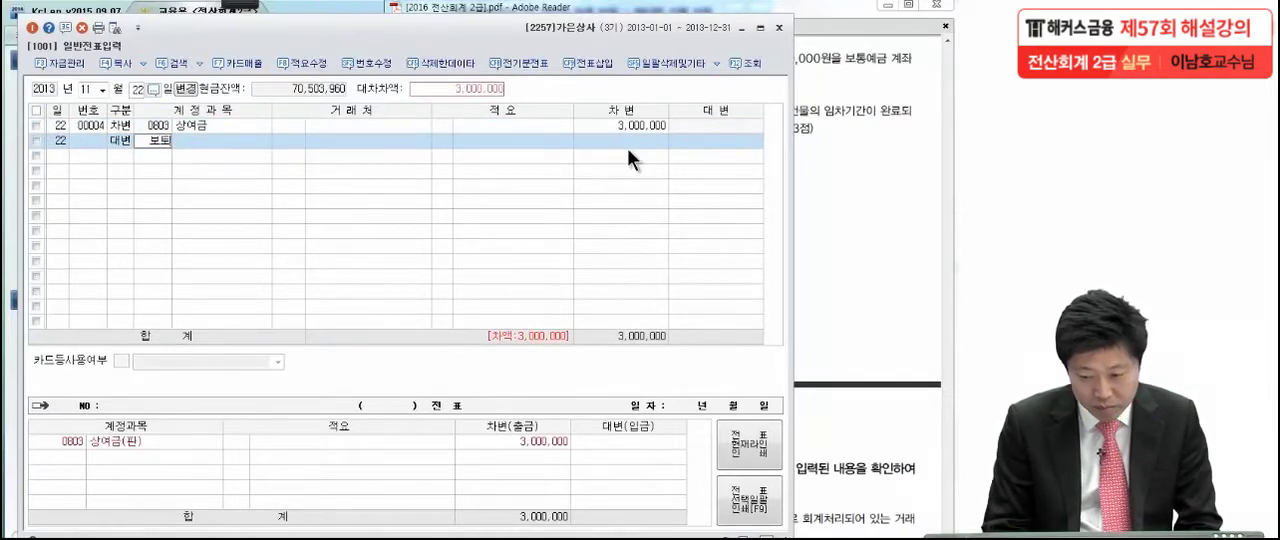
pyautogui.press('Return')
pyautogui.write('ㅇ')
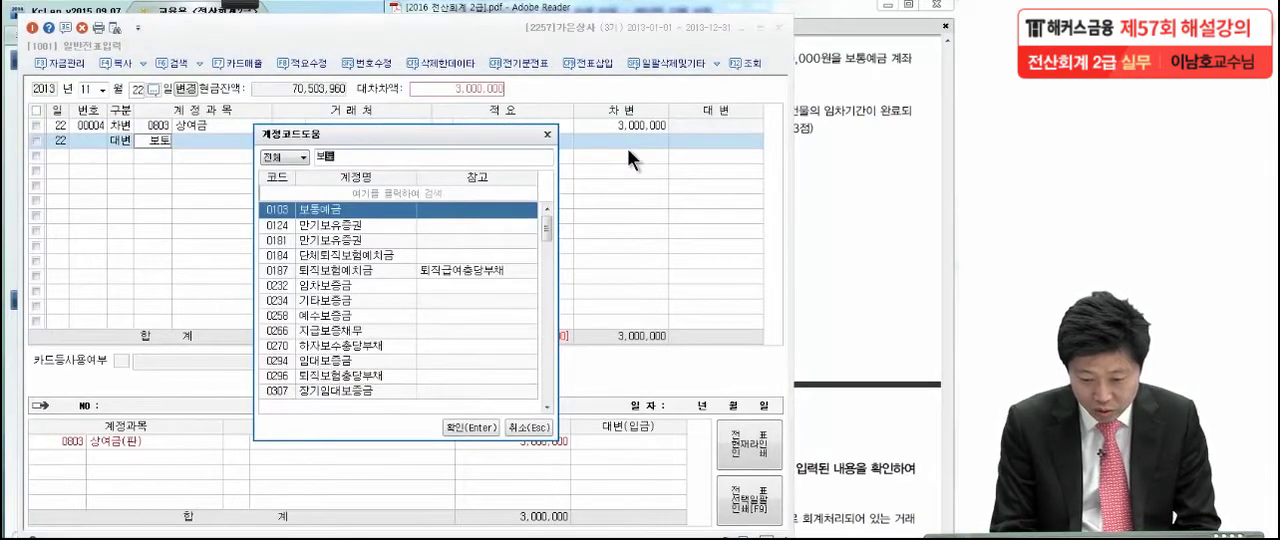
pyautogui.press('Return')
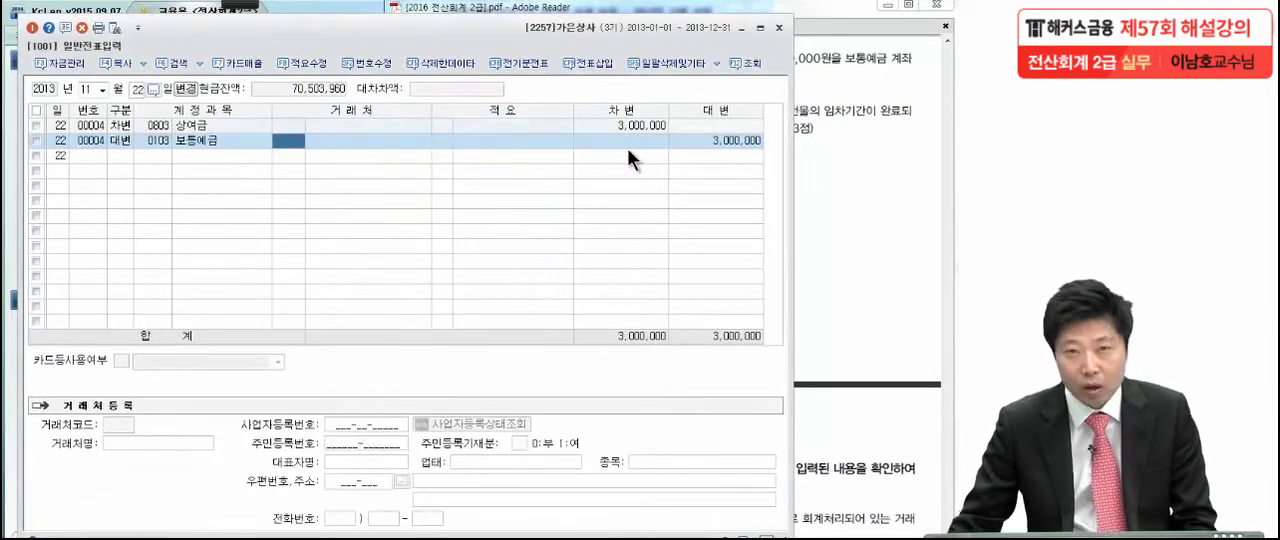
# Switch to the exam PDF in Adobe Reader and read transaction (8) of 11월 28일 on the 임차보증금, with the pen ready for marking
pyautogui.click(858, 146)
pyautogui.scroll(-2, 812, 247)
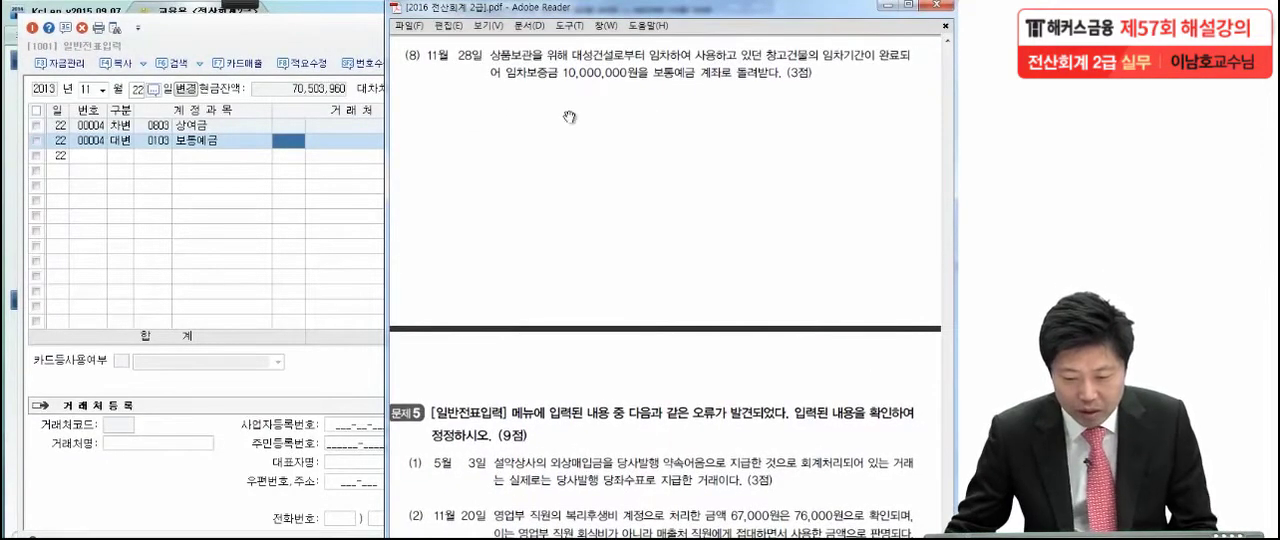
pyautogui.moveTo(255, 8)
pyautogui.click(24, 28)
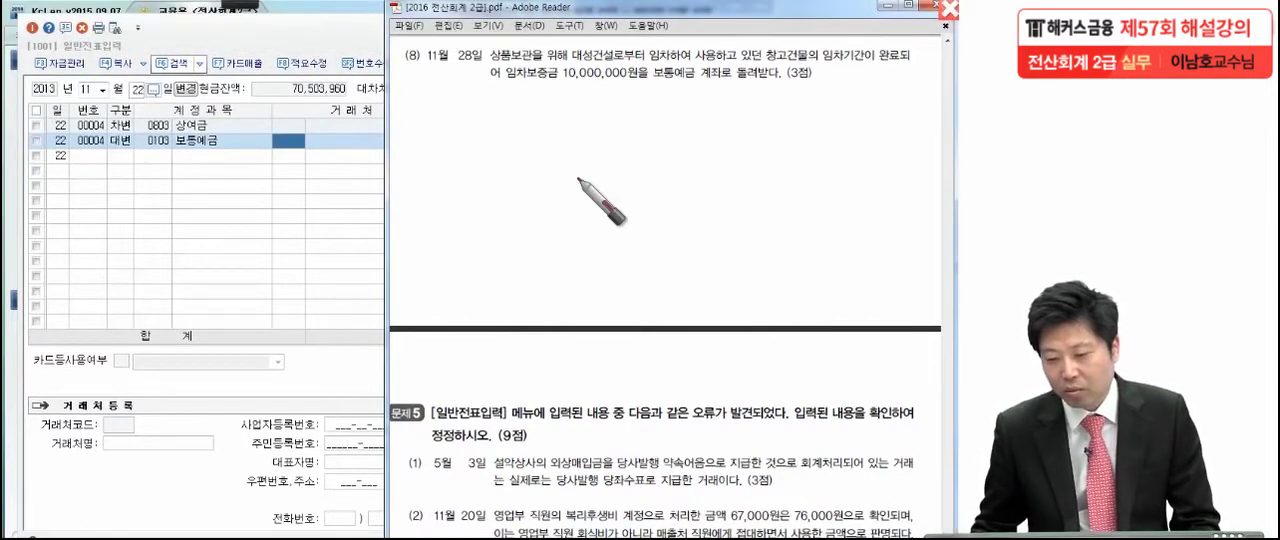
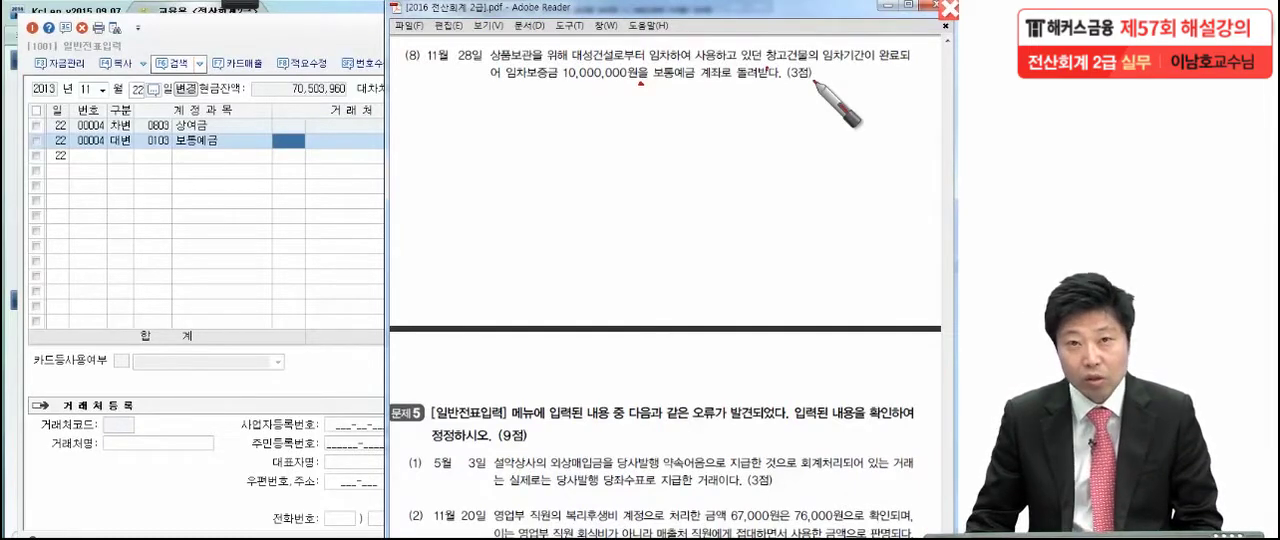
# Leave the pen marking, return to KcLep and set the voucher date to 11월 28일
pyautogui.press('Escape')
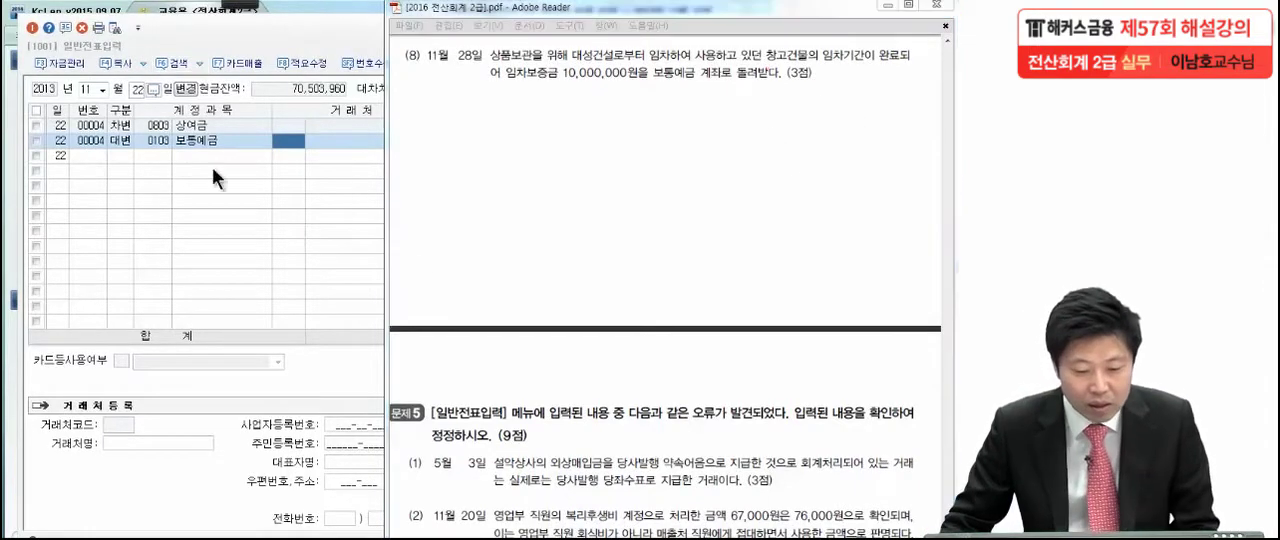
pyautogui.click(134, 88)
pyautogui.write('28')
pyautogui.press('Return')
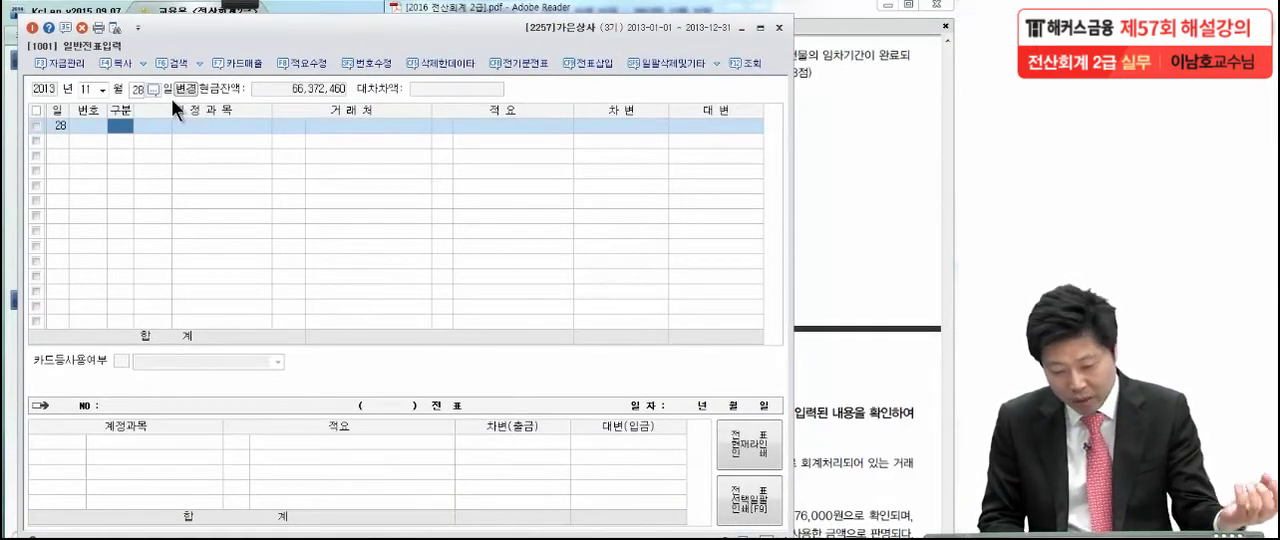
# Enter a 대변 line for 임차보증금 (0232) of 10,000,000 with 대성건설 as the 거래처
pyautogui.write('4')
pyautogui.press('Return')
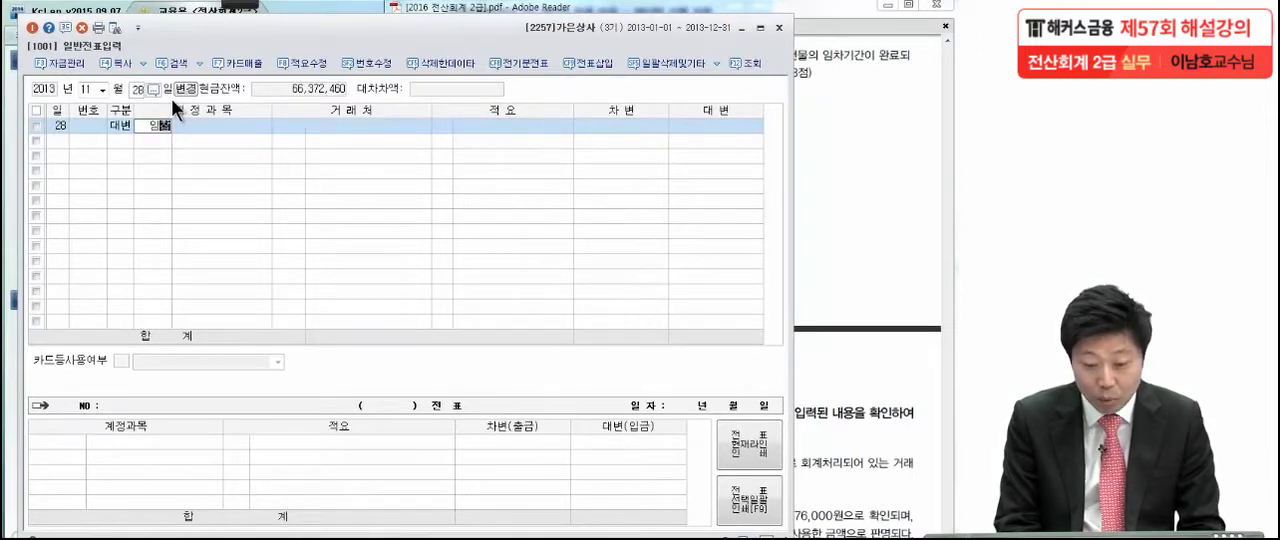
pyautogui.write('임')
pyautogui.press('Return')
pyautogui.press('Return')
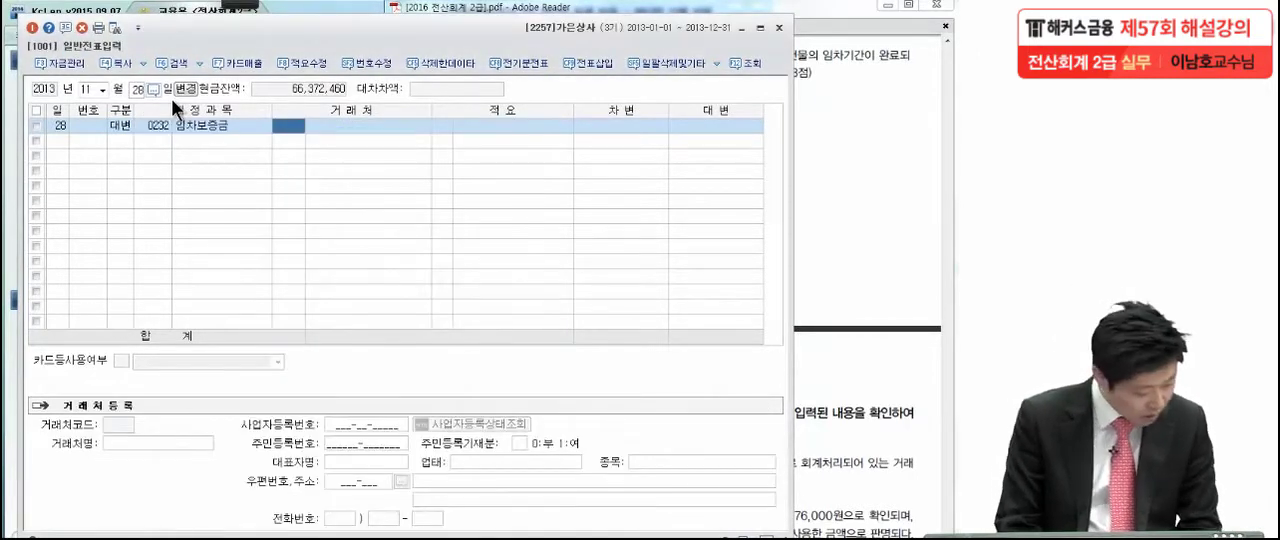
pyautogui.write('갤')
pyautogui.press('Return')
pyautogui.press('Return')
pyautogui.press('Return')
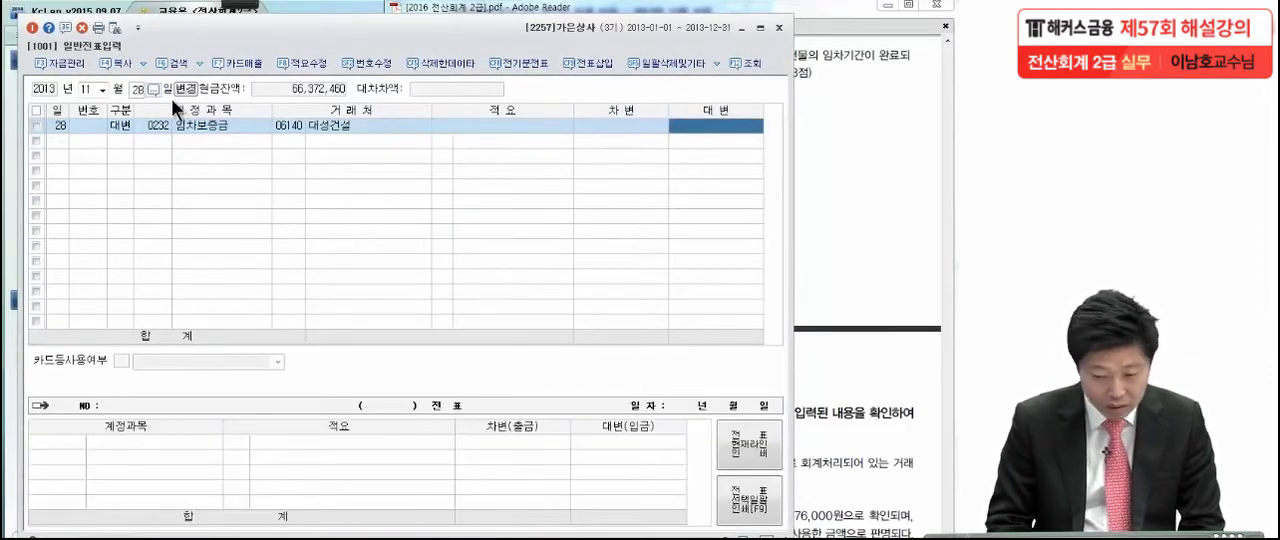
pyautogui.write('10,000,00')
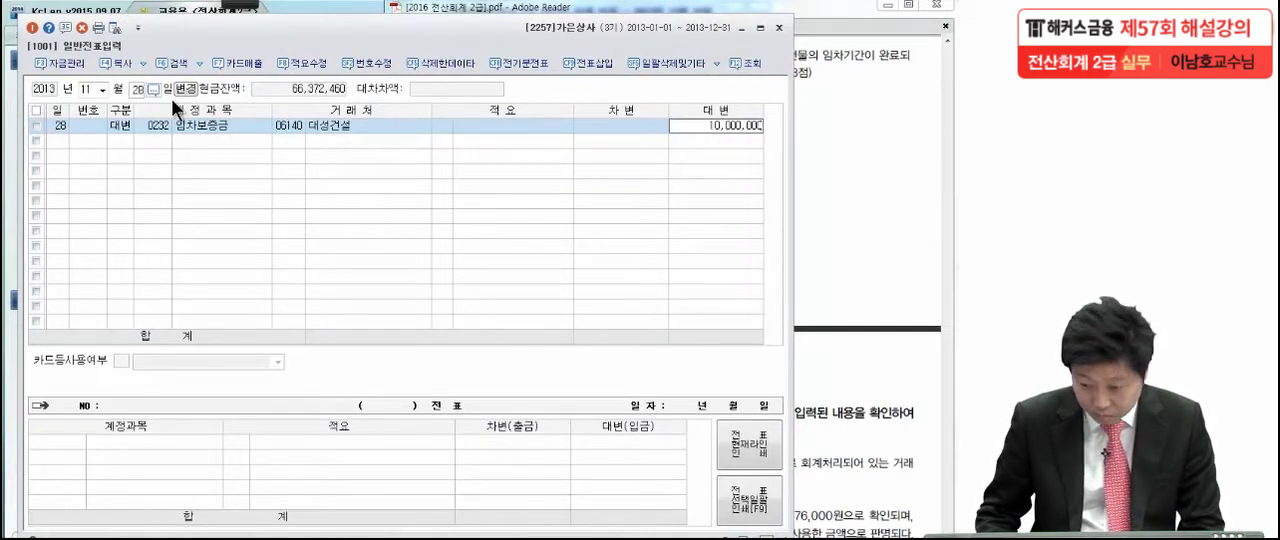
pyautogui.write('0')
pyautogui.press('Return')
# Enter a 차변 line for 보통예금 (0103) of 10,000,000 to balance the 11월 28일 voucher
pyautogui.write('3')
pyautogui.press('Return')
pyautogui.write('보통')
pyautogui.press('Return')
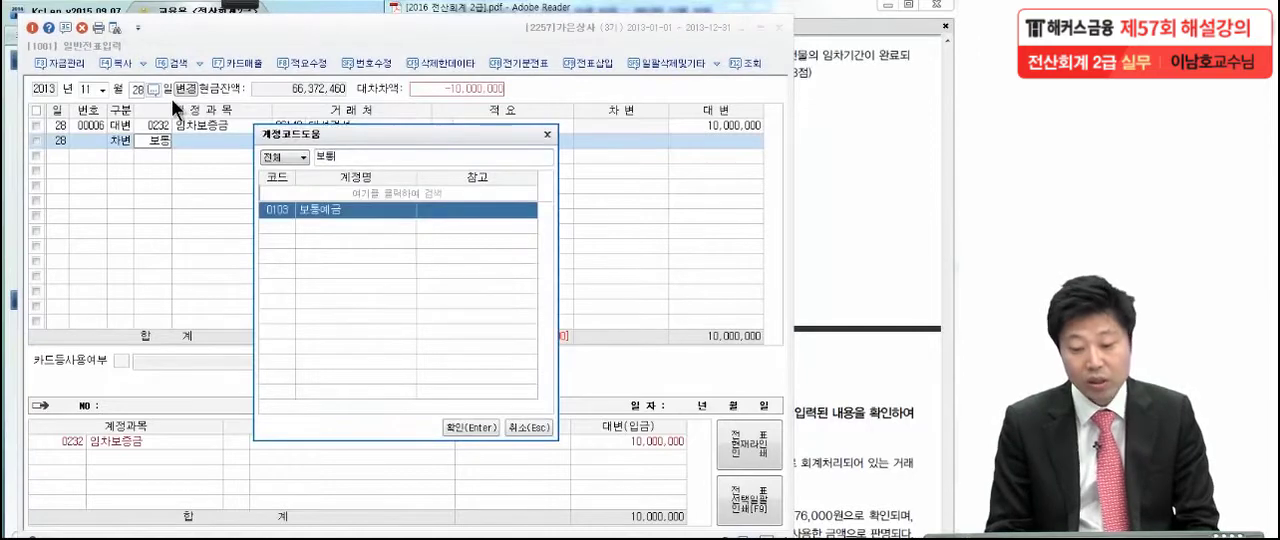
pyautogui.press('Return')
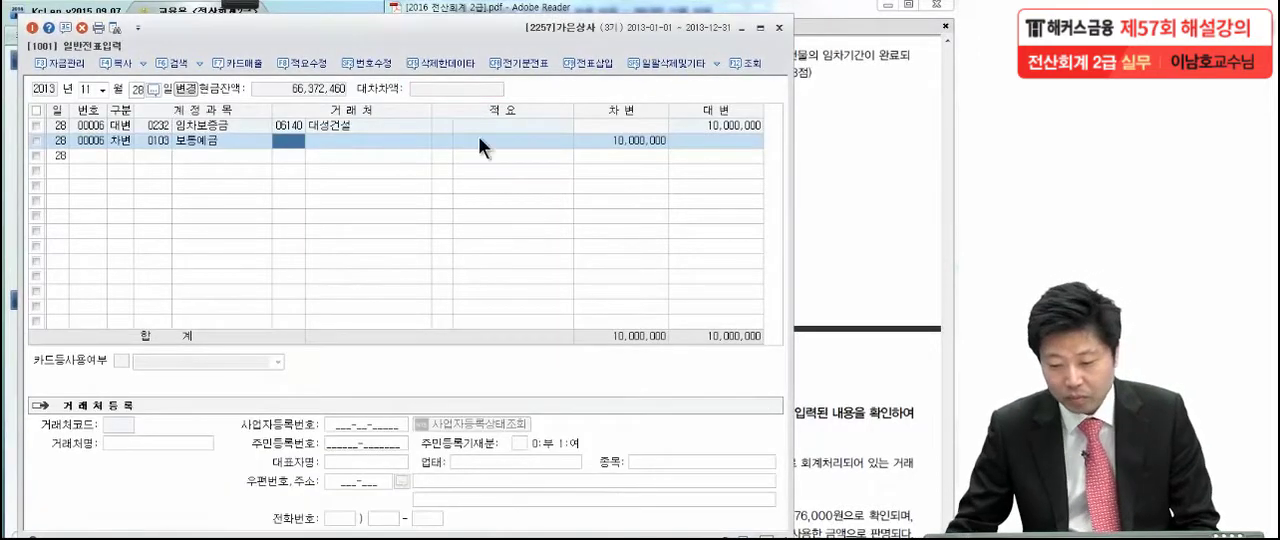
pyautogui.click(623, 140)
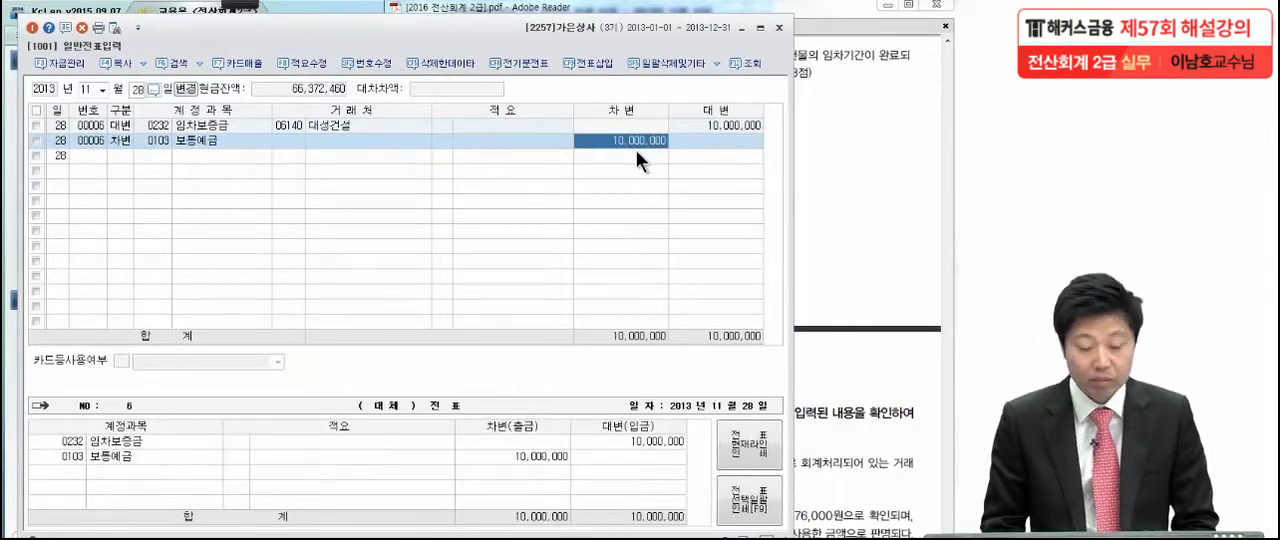
# Switch to the exam PDF in Adobe Reader to read 문제5, and return to KcLep to open the 5월 3일 voucher
pyautogui.click(808, 158)
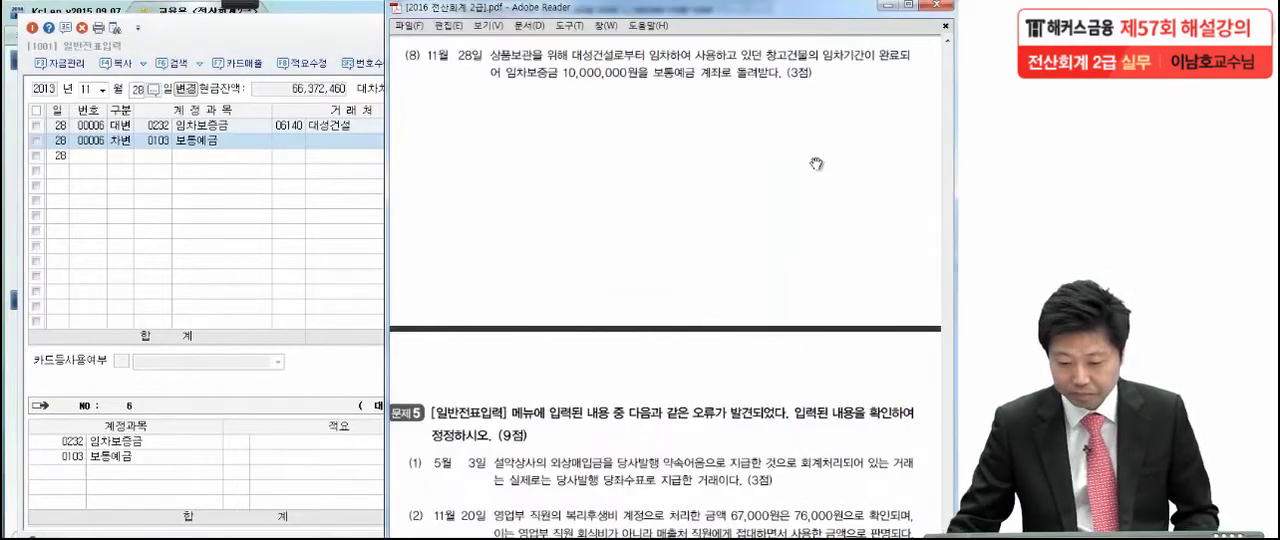
pyautogui.scroll(-5, 801, 368)
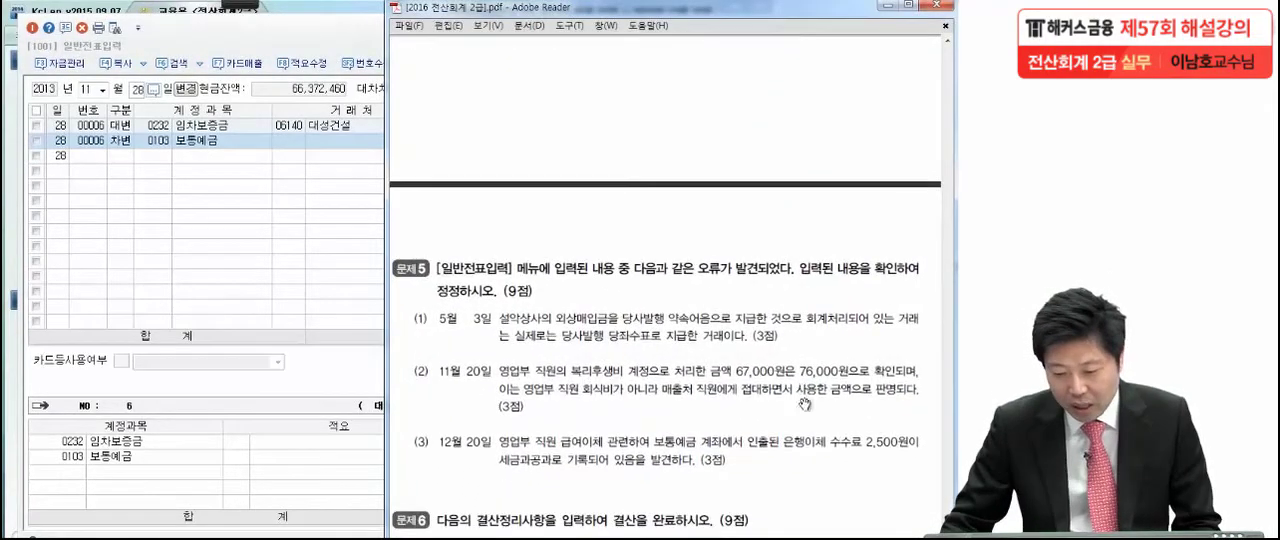
pyautogui.scroll(-3, 815, 306)
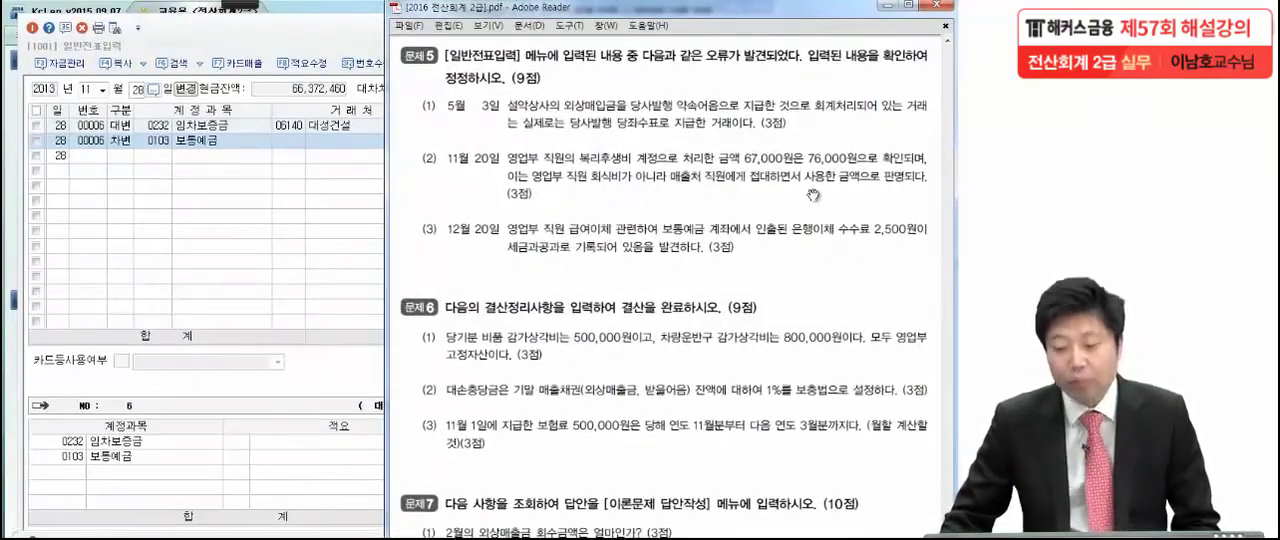
pyautogui.moveTo(860, 322); pyautogui.dragTo(860, 268)
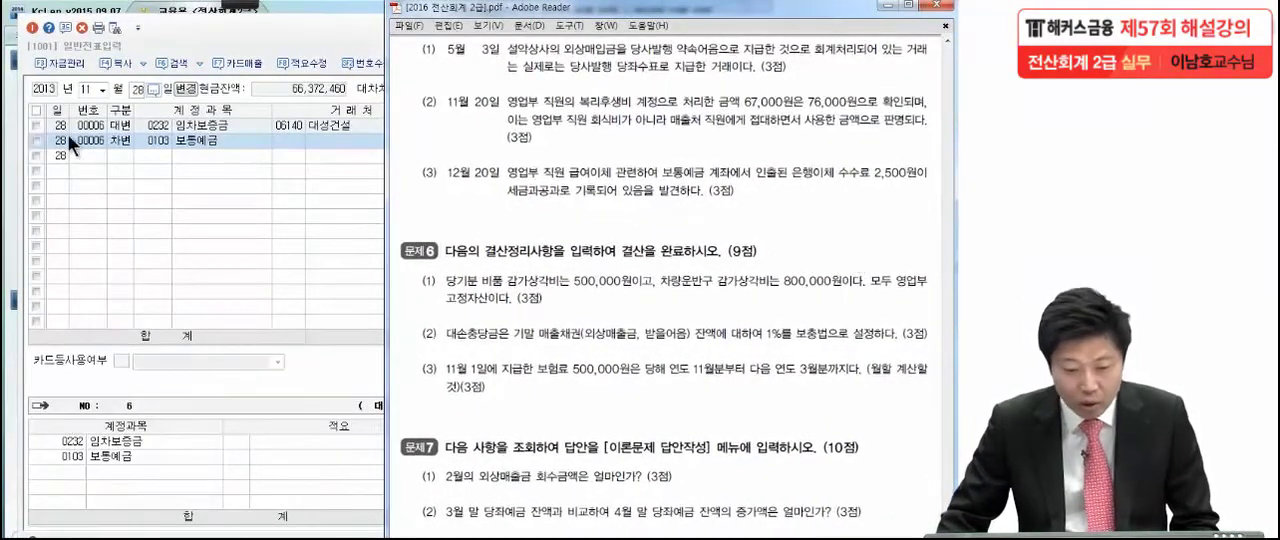
pyautogui.click(103, 87)
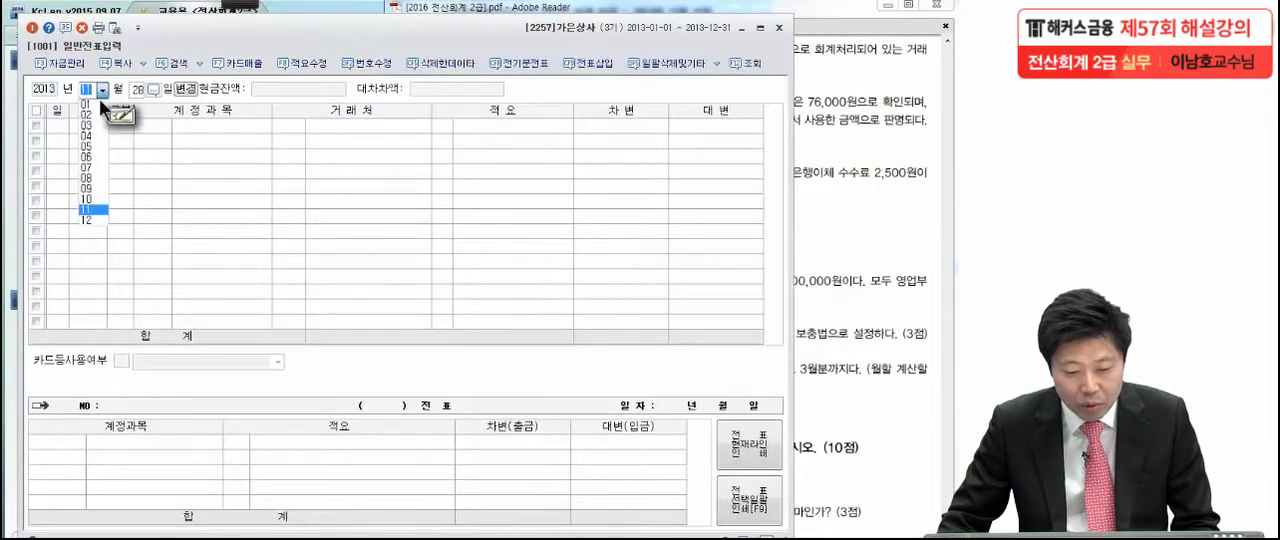
pyautogui.click(95, 145)
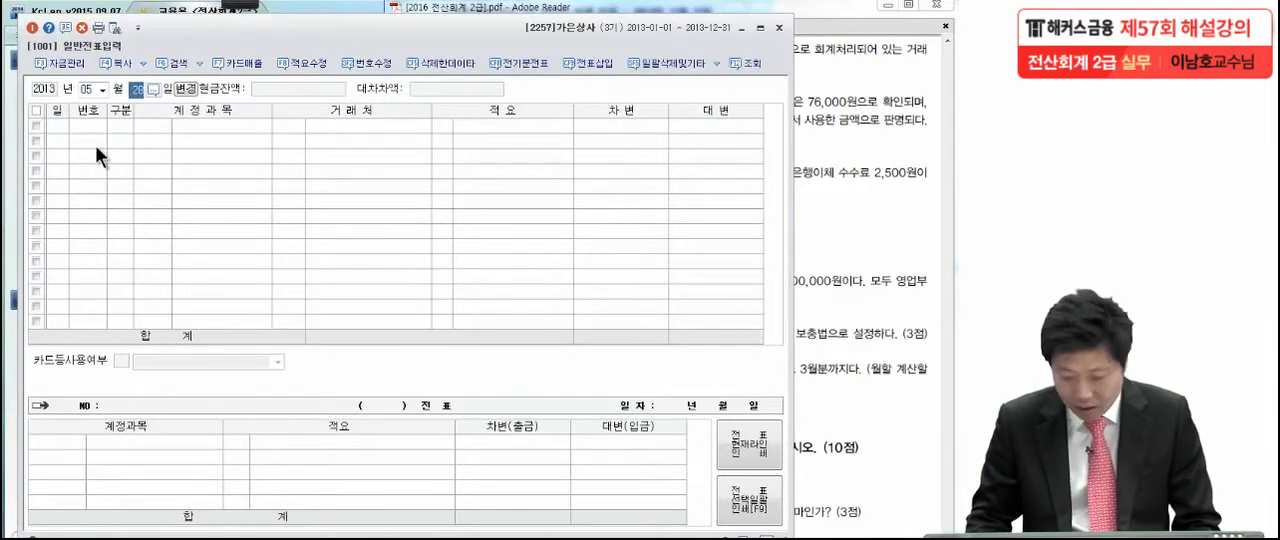
pyautogui.write('3')
pyautogui.press('Return')
pyautogui.click(135, 128)
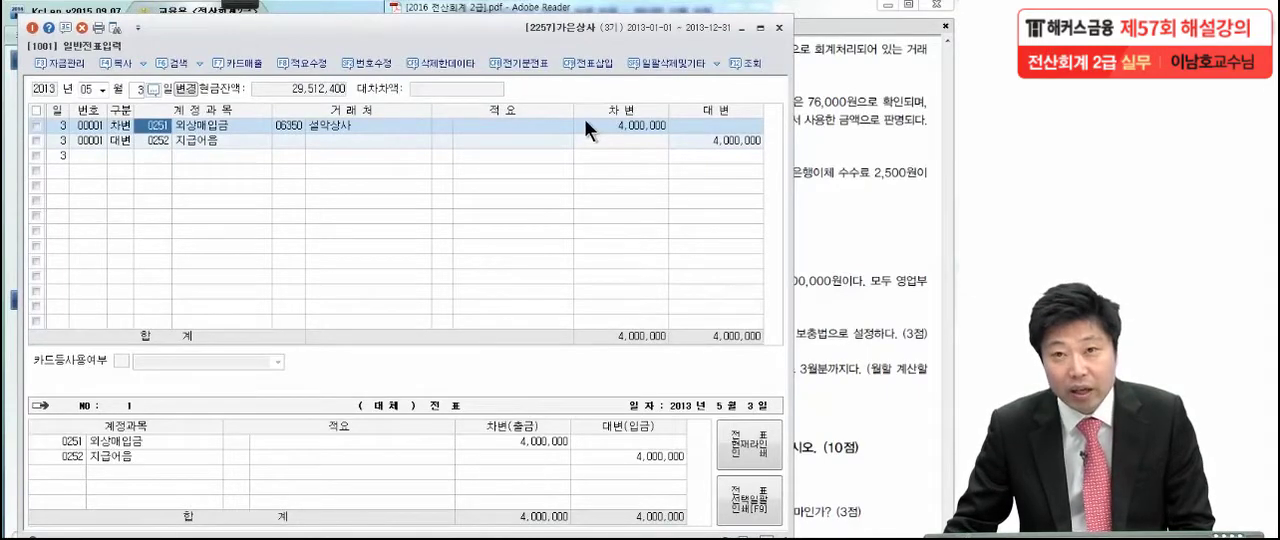
# Read item (1) of 문제5 in the exam PDF and mark its 당사발행 당좌수표 wording with the red pen
pyautogui.click(900, 137)
pyautogui.moveTo(230, 12)
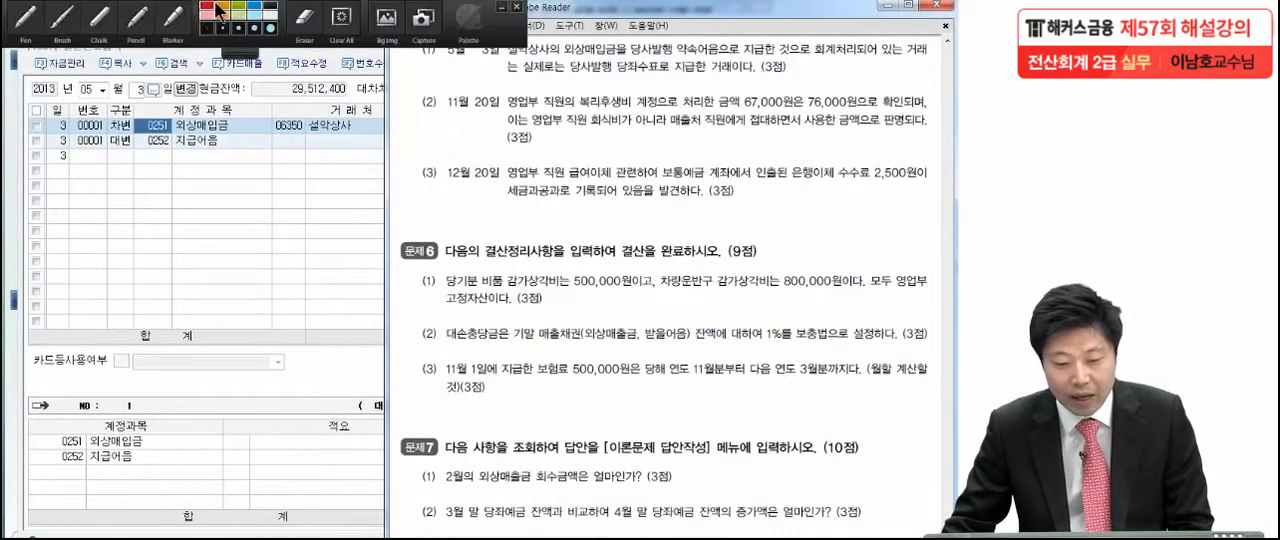
pyautogui.click(27, 20)
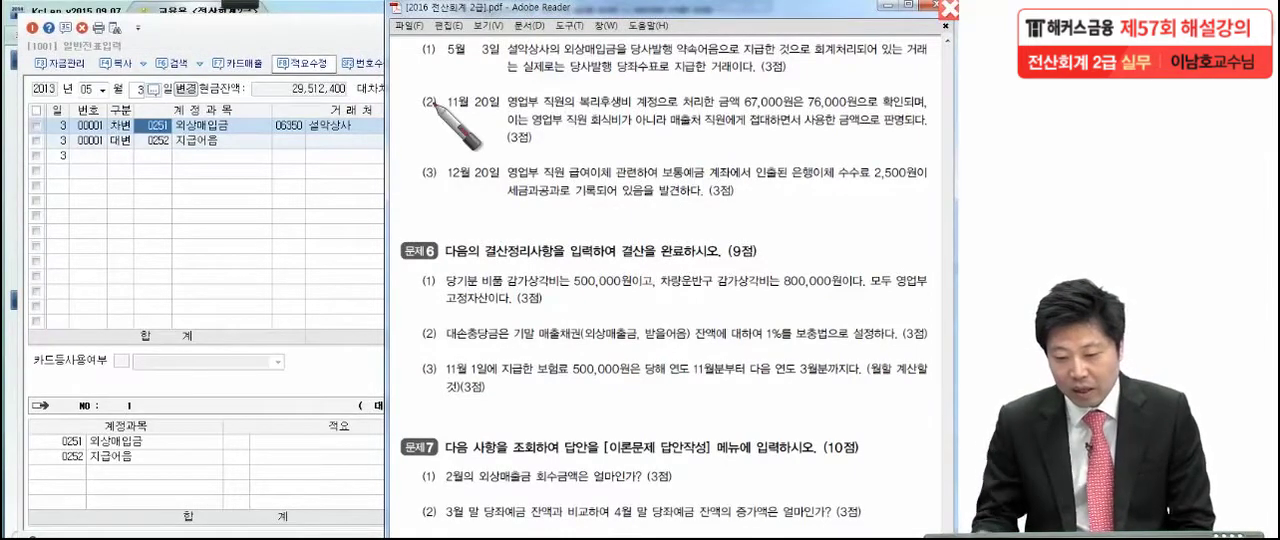
pyautogui.click(562, 58)
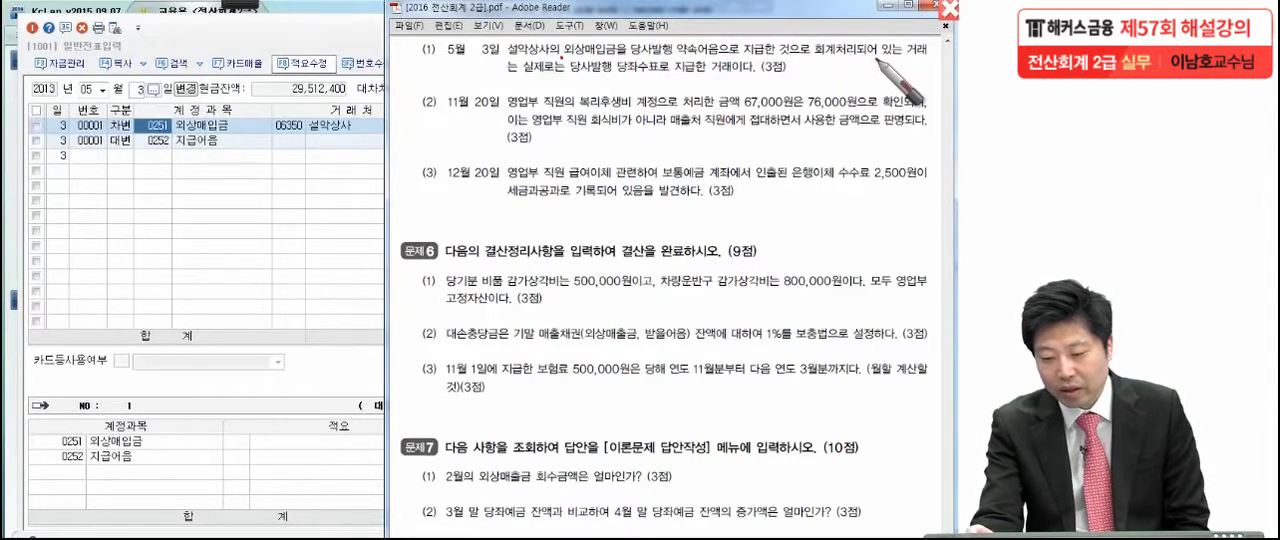
pyautogui.moveTo(528, 54)
pyautogui.mouseDown()
pyautogui.moveTo(503, 87)
pyautogui.moveTo(640, 81)
pyautogui.mouseUp()
pyautogui.click(727, 83)
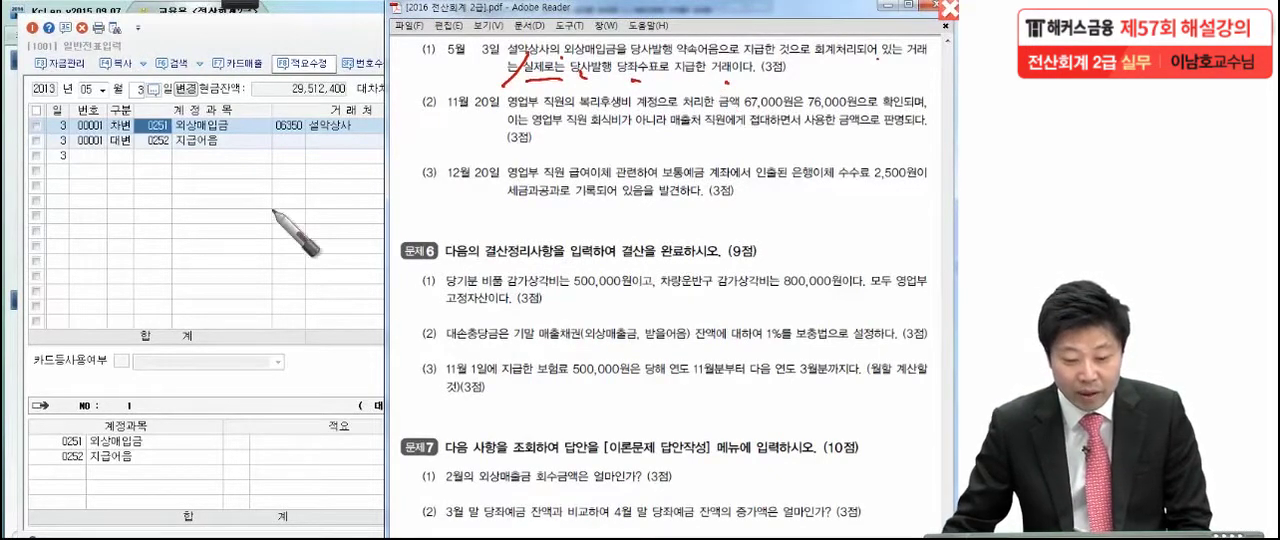
# In KcLep, replace the 지급어음 account on the 5월 3일 대변 line with 당좌예금 (0102)
pyautogui.click(156, 138)
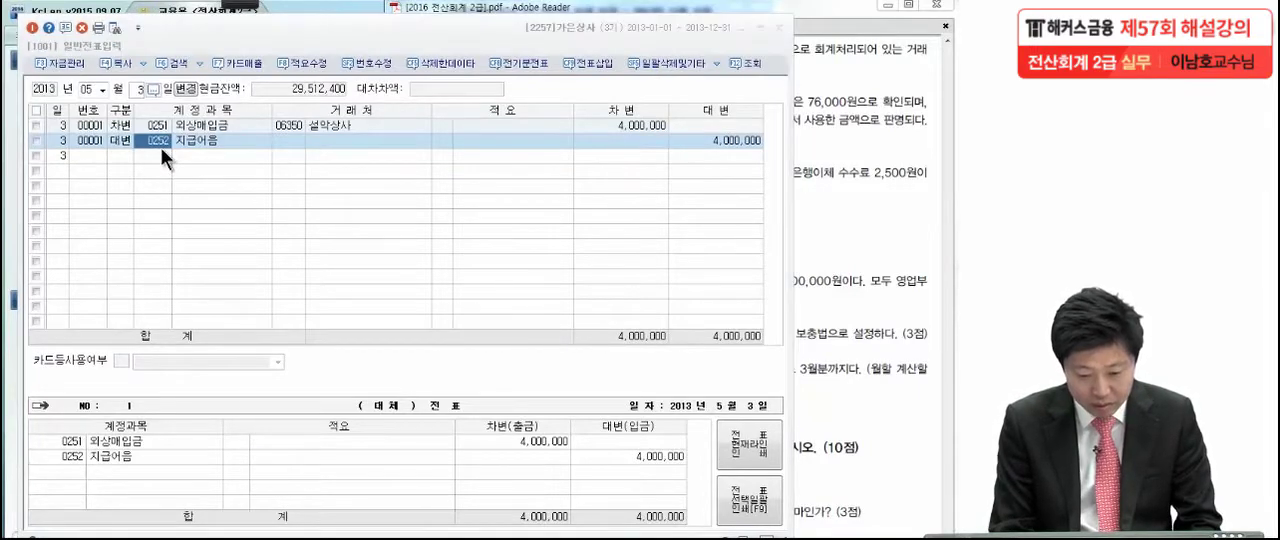
pyautogui.press('F2')
pyautogui.write('당좌예')
pyautogui.press('Return')
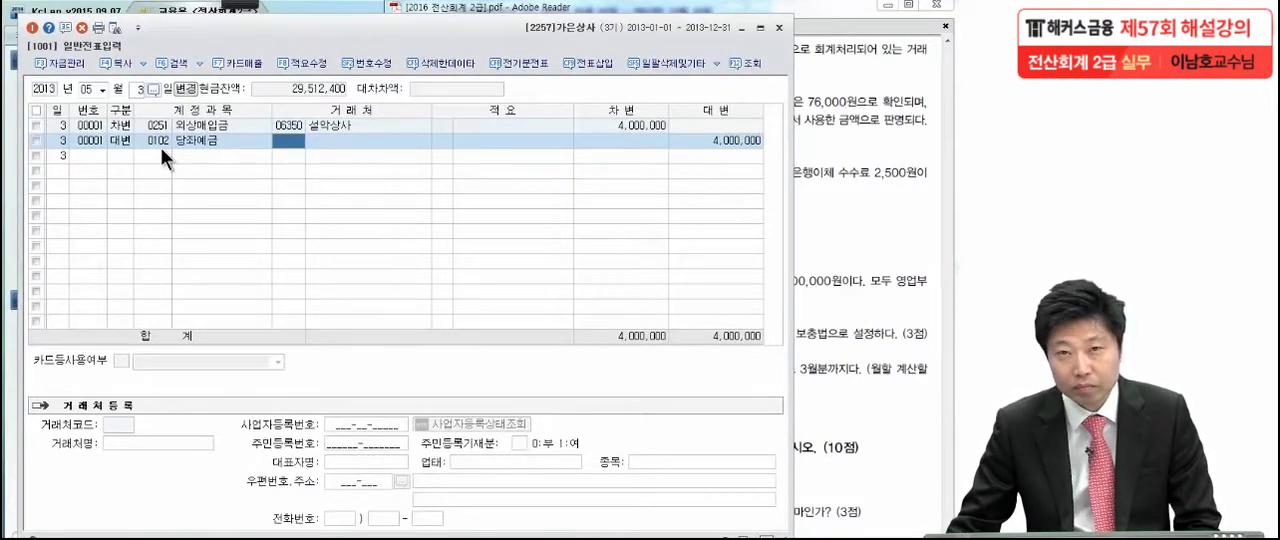
# Bring item (2) of 문제5 into view in the exam PDF, and open the 11월 20일 복리후생비 voucher in KcLep
pyautogui.click(845, 199)
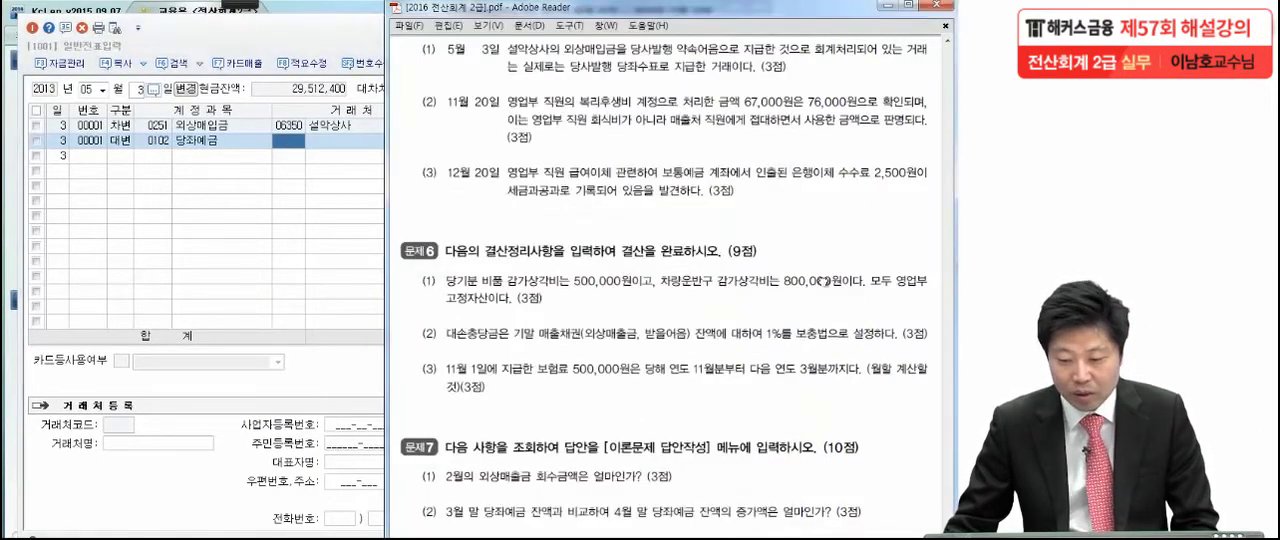
pyautogui.scroll(-2, 820, 270)
pyautogui.scroll(-1, 818, 250)
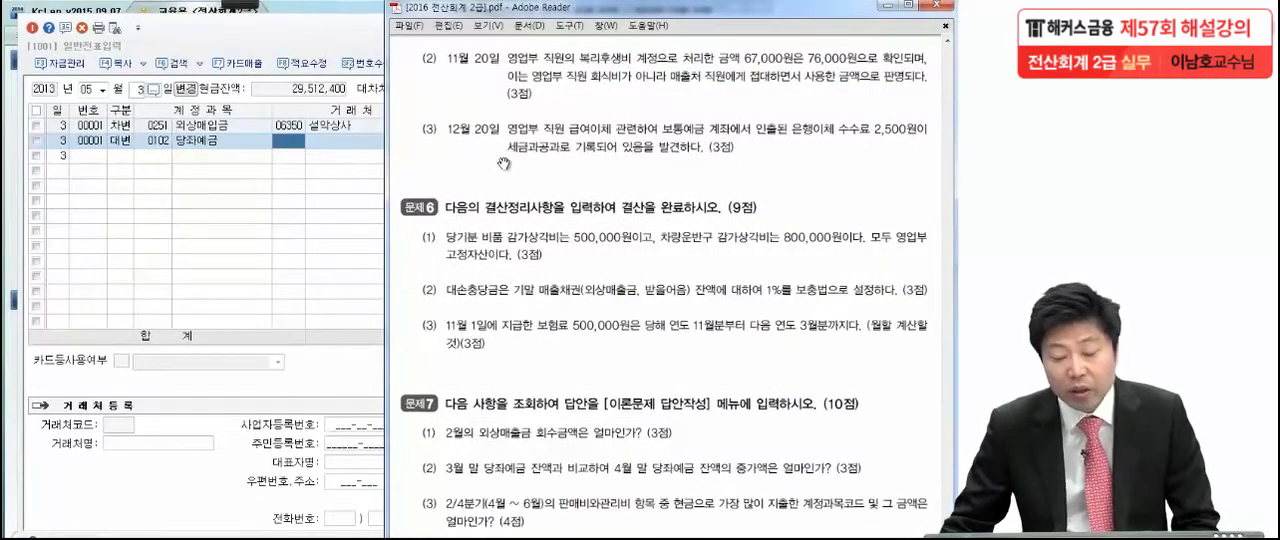
pyautogui.click(99, 89)
pyautogui.click(89, 209)
pyautogui.write('20')
pyautogui.press('Return')
pyautogui.click(200, 127)
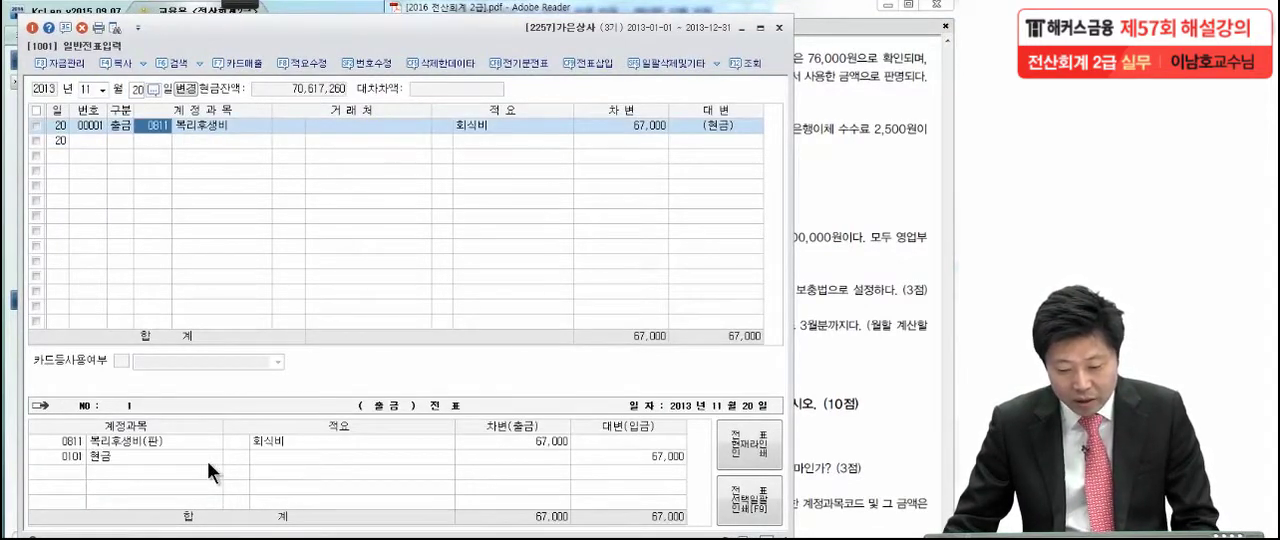
pyautogui.click(642, 453)
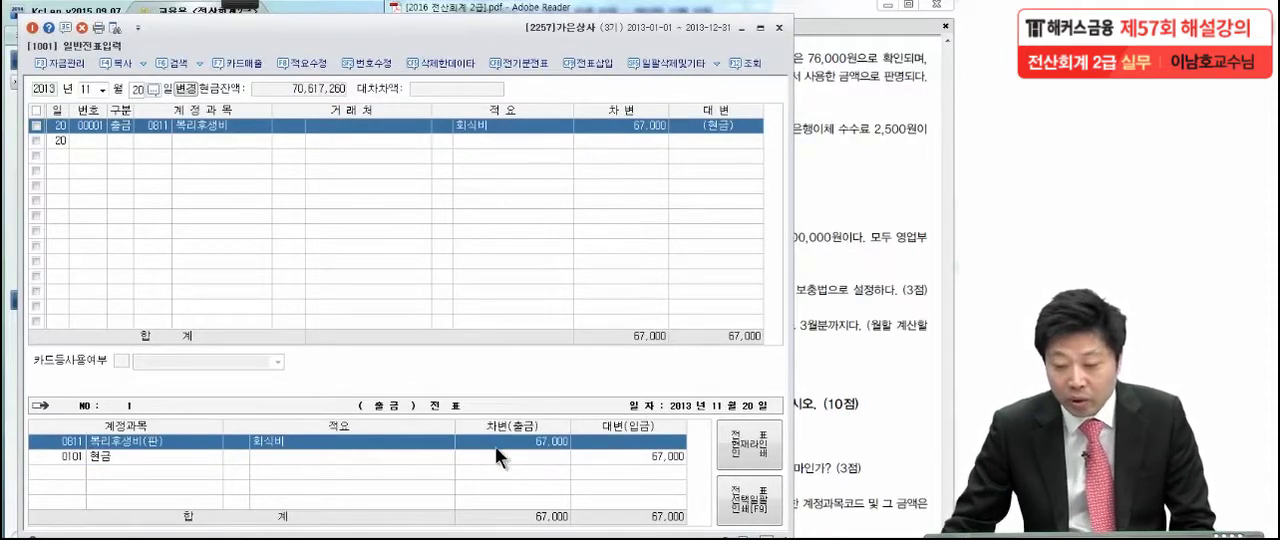
# In the exam PDF, circle 76,000원 in item (2) of 문제5 and underline the 매출처 직원 접대 wording with the pen
pyautogui.click(852, 207)
pyautogui.click(239, 5)
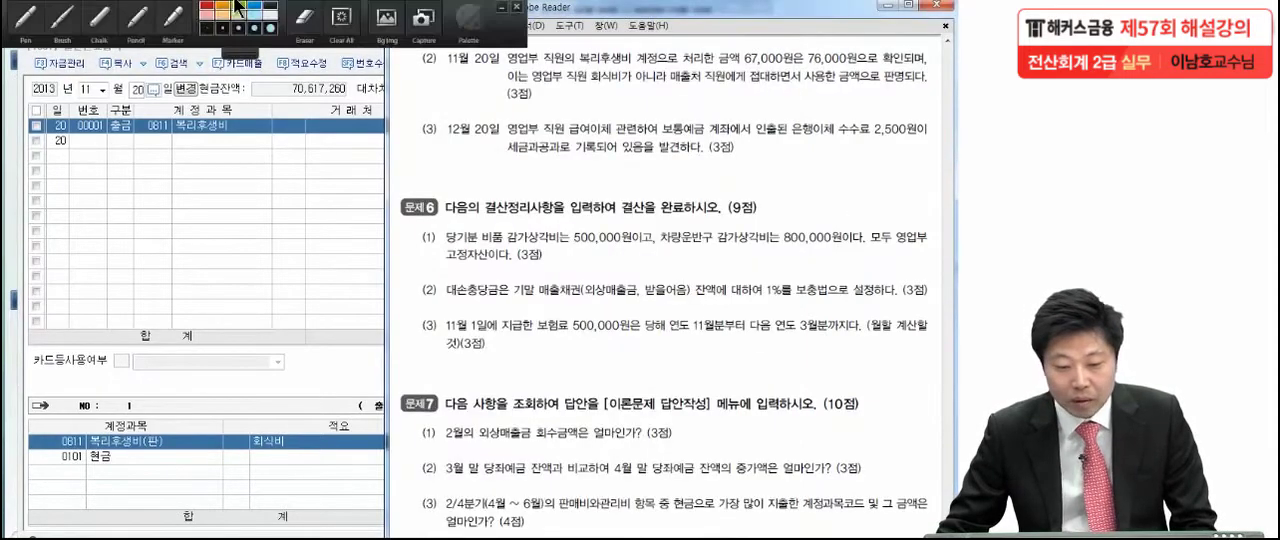
pyautogui.click(28, 26)
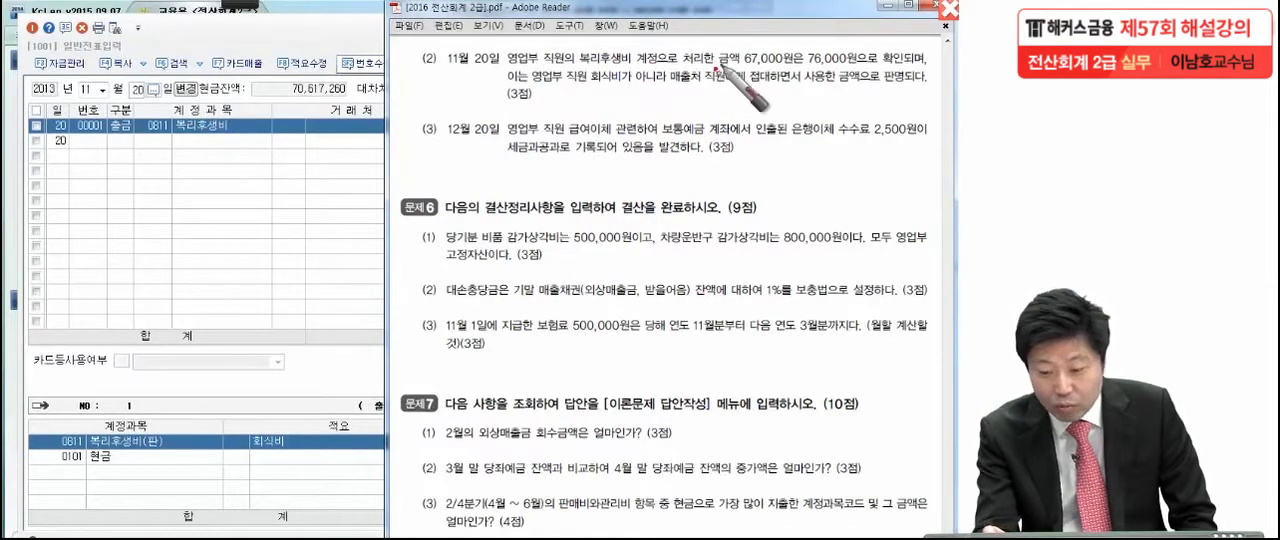
pyautogui.moveTo(852, 60)
pyautogui.mouseDown()
pyautogui.moveTo(810, 74)
pyautogui.moveTo(820, 42)
pyautogui.moveTo(848, 60)
pyautogui.mouseUp()
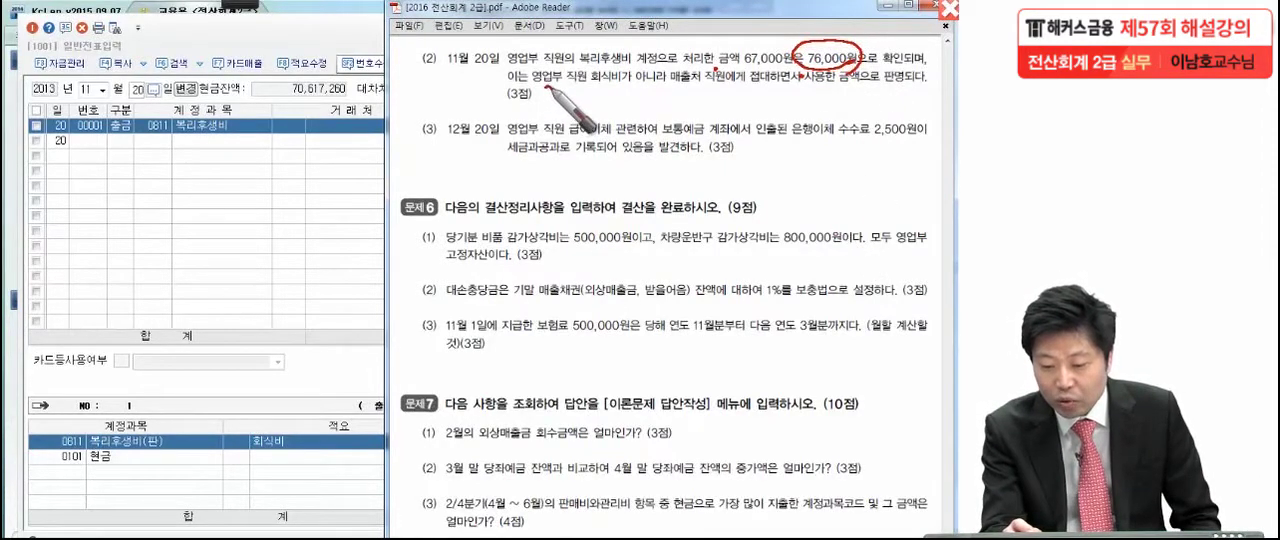
pyautogui.moveTo(674, 92); pyautogui.dragTo(768, 90)
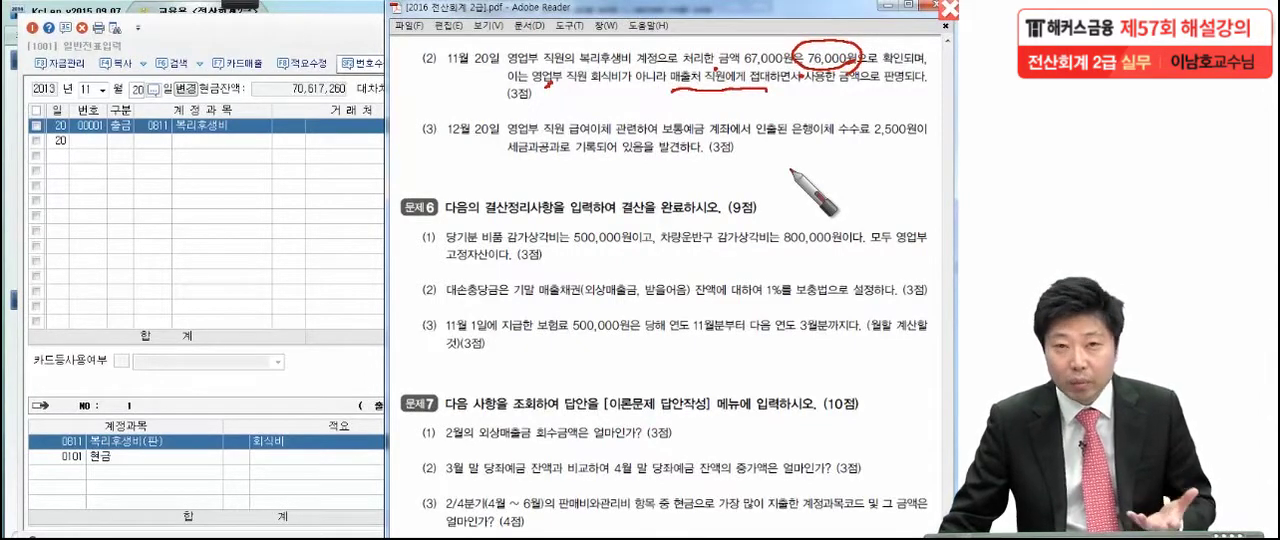
# In KcLep, replace the 복리후생비 account on the 11월 20일 voucher with the 판매관리비 account 접대비 (0813)
pyautogui.click(279, 138)
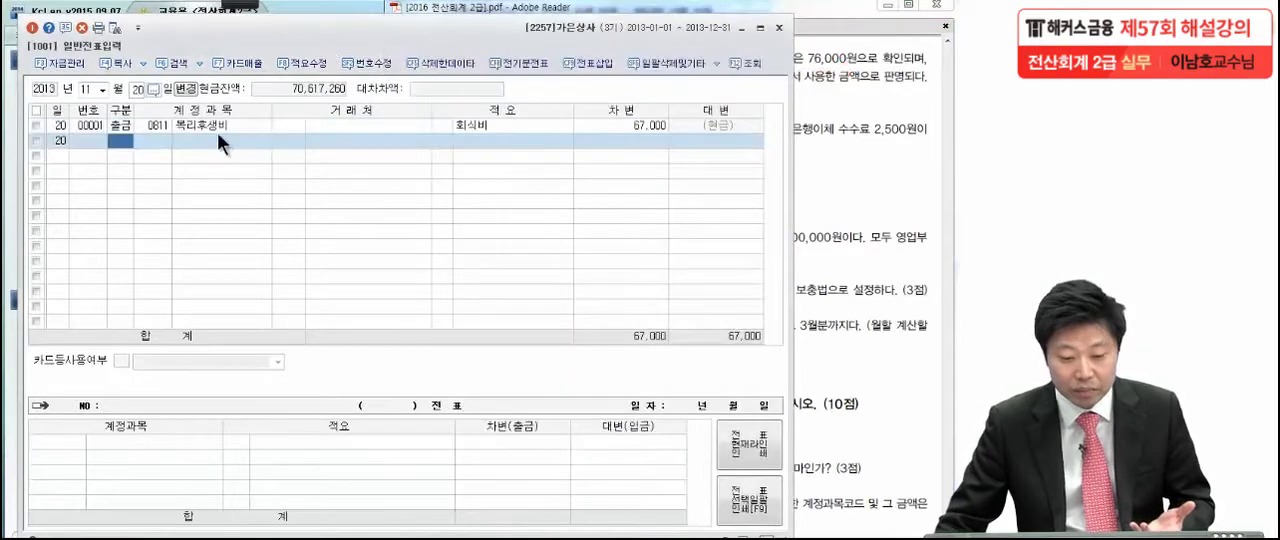
pyautogui.click(164, 124)
pyautogui.press('F2')
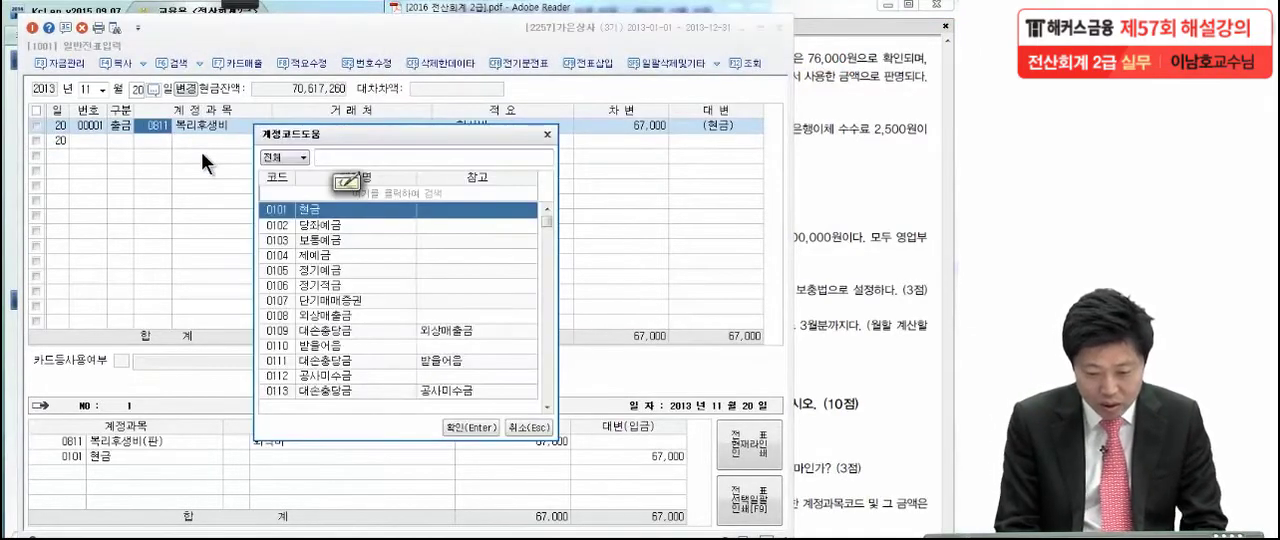
pyautogui.write('접대비')
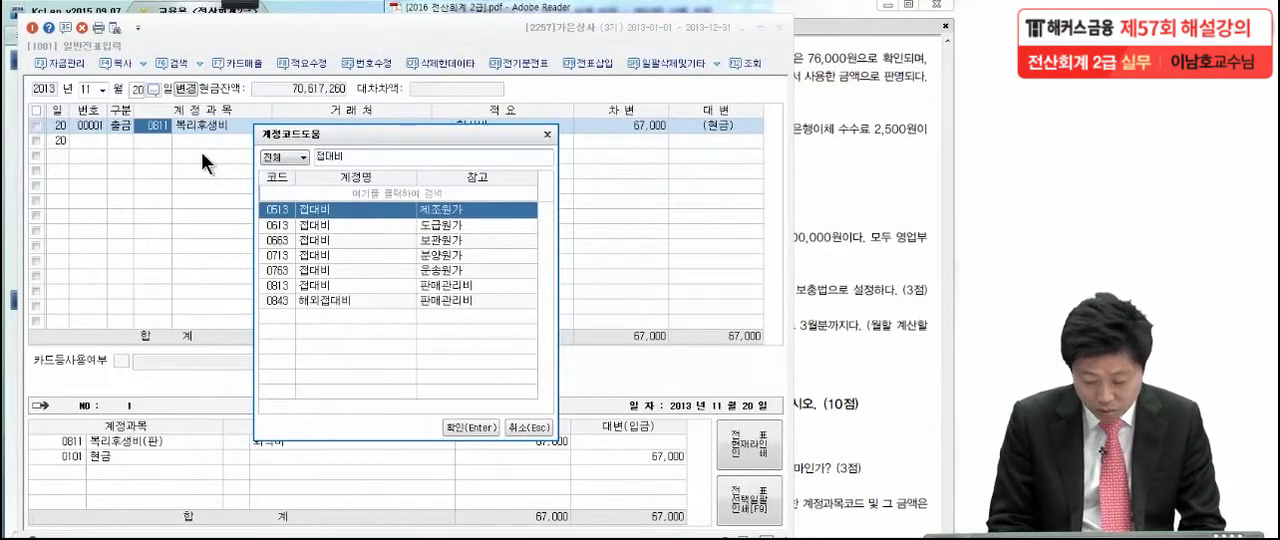
pyautogui.press('Down')
pyautogui.press('Down')
pyautogui.press('Down')
pyautogui.press('Down')
pyautogui.press('Down')
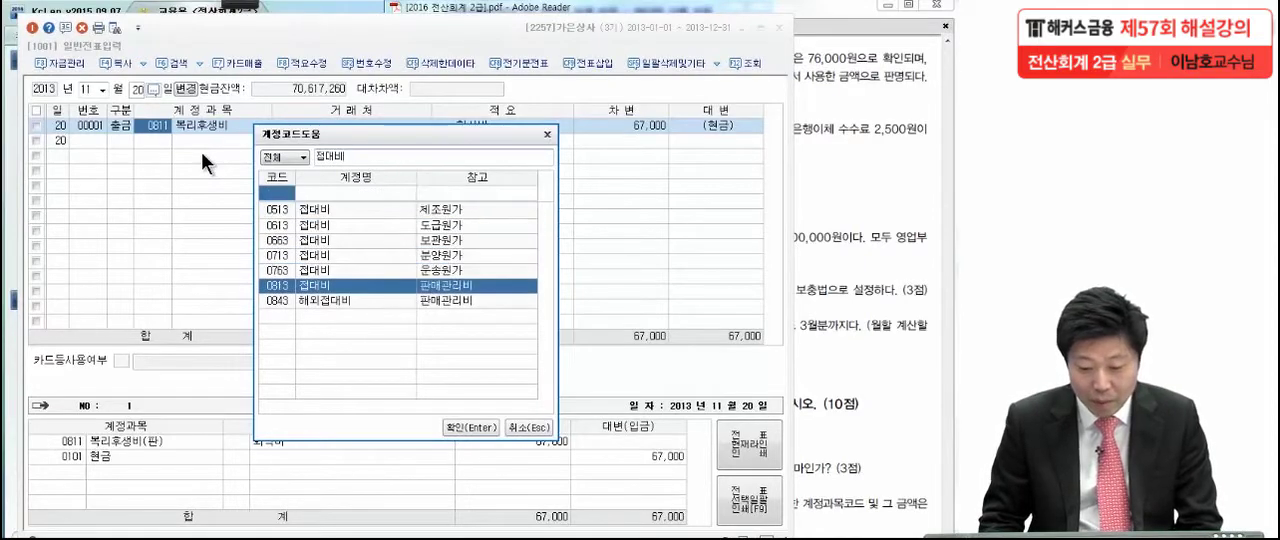
pyautogui.press('Return')
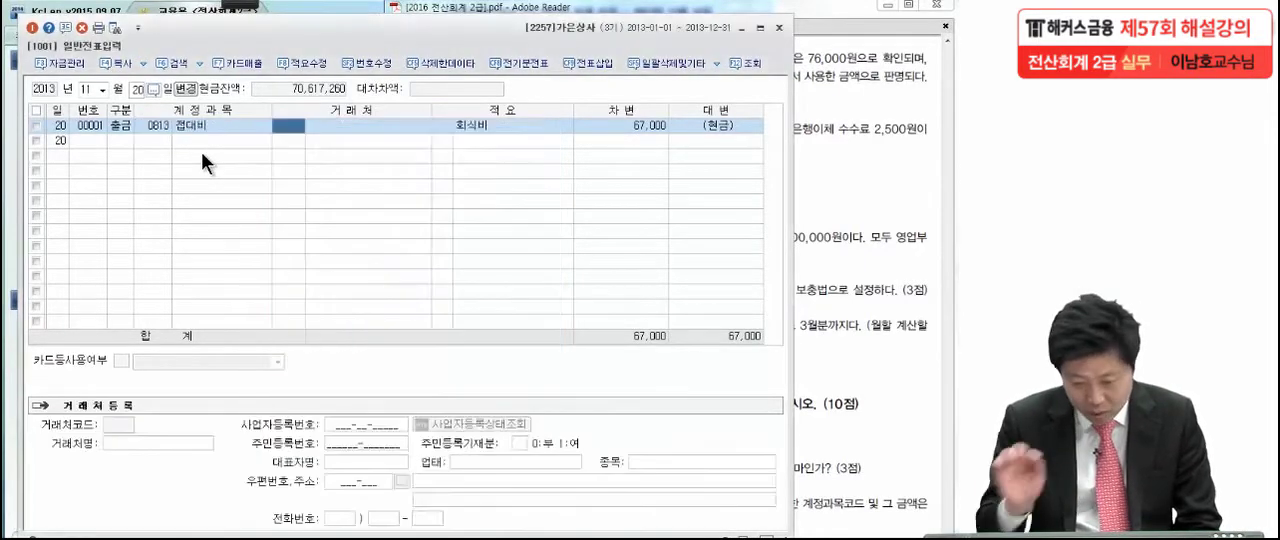
# Set the 차변 amount of the 11월 20일 접대비 line to 76,000 and clear its 회식비 description (적요)
pyautogui.click(598, 125)
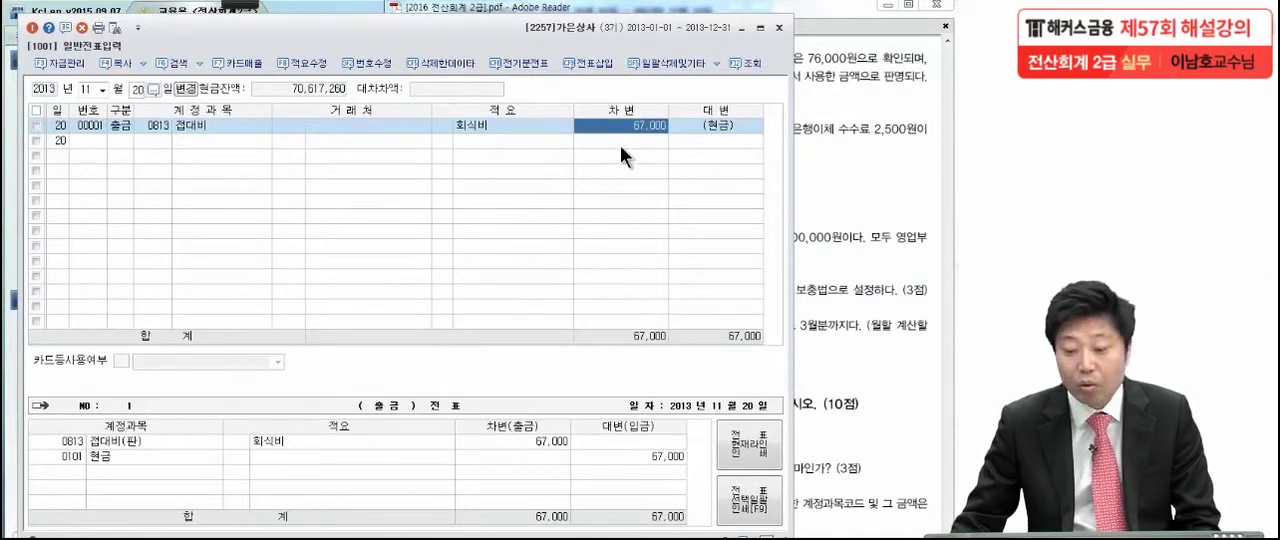
pyautogui.write('76000')
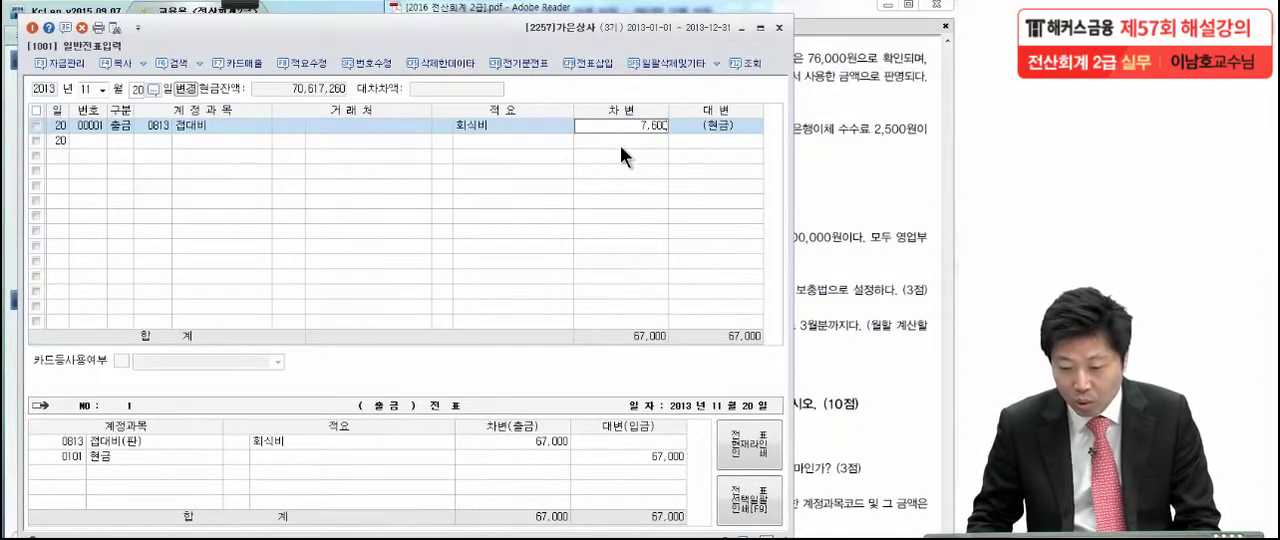
pyautogui.press('Return')
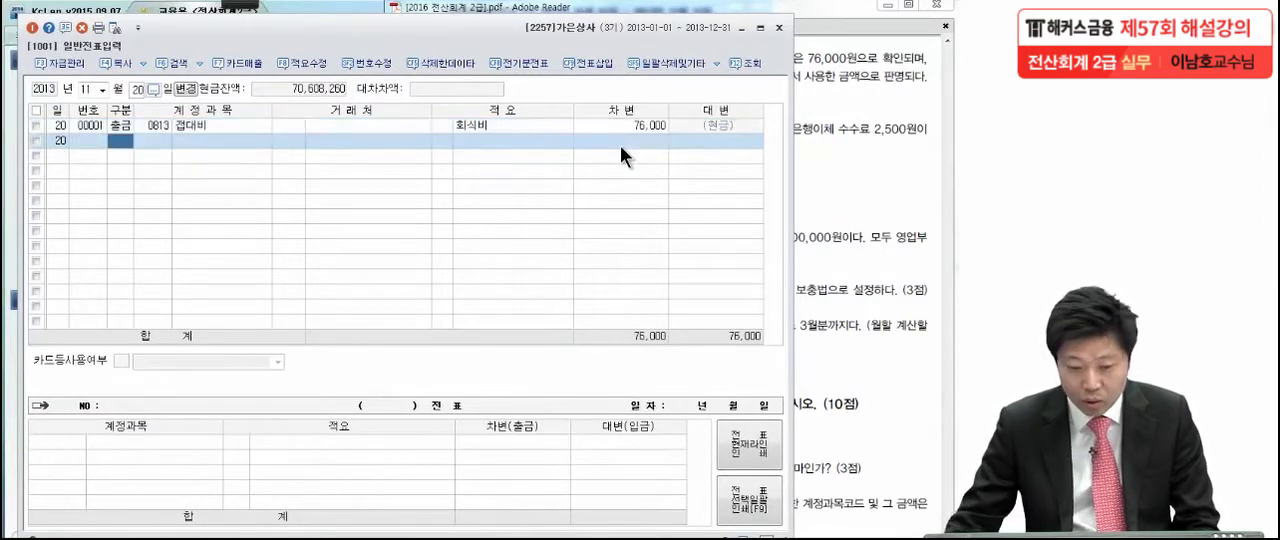
pyautogui.click(423, 129)
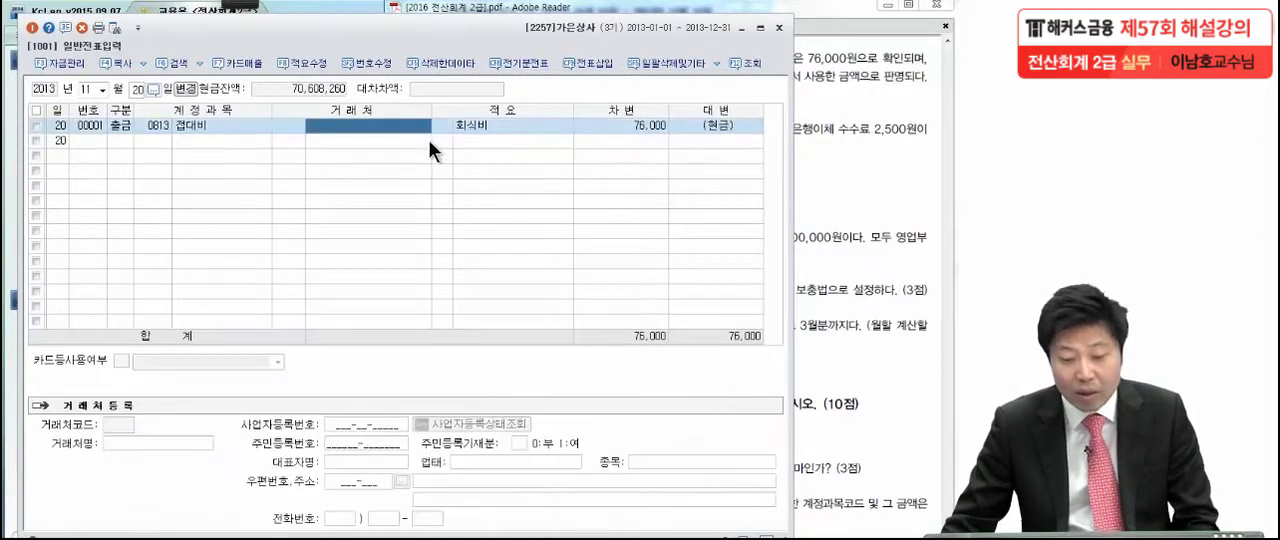
pyautogui.click(490, 128)
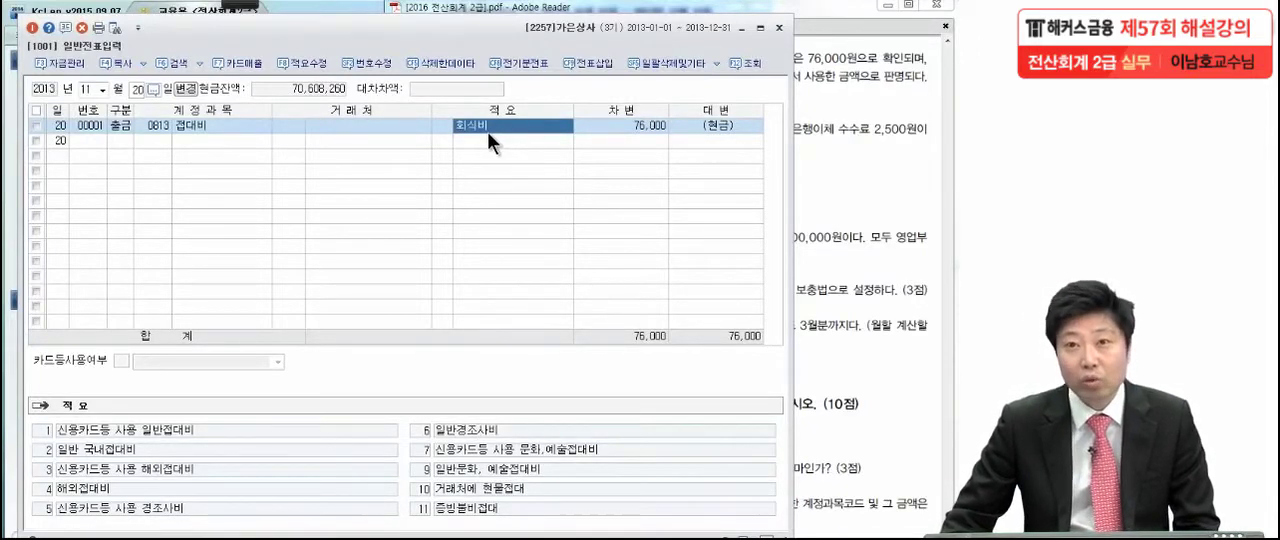
pyautogui.press('Delete')
pyautogui.click(440, 126)
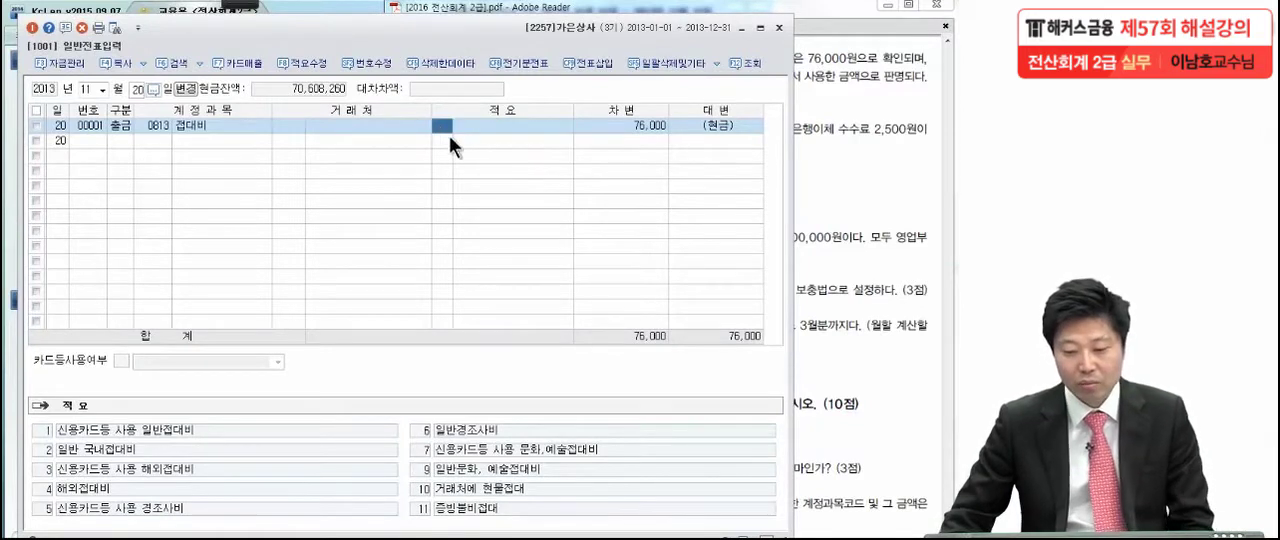
pyautogui.click(485, 133)
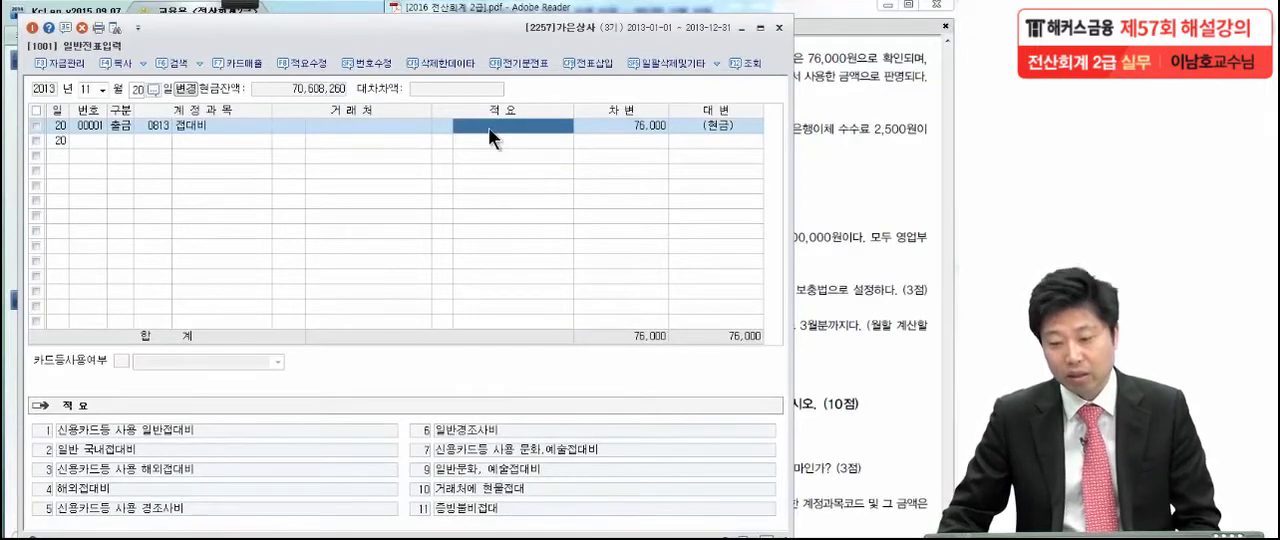
pyautogui.click(646, 132)
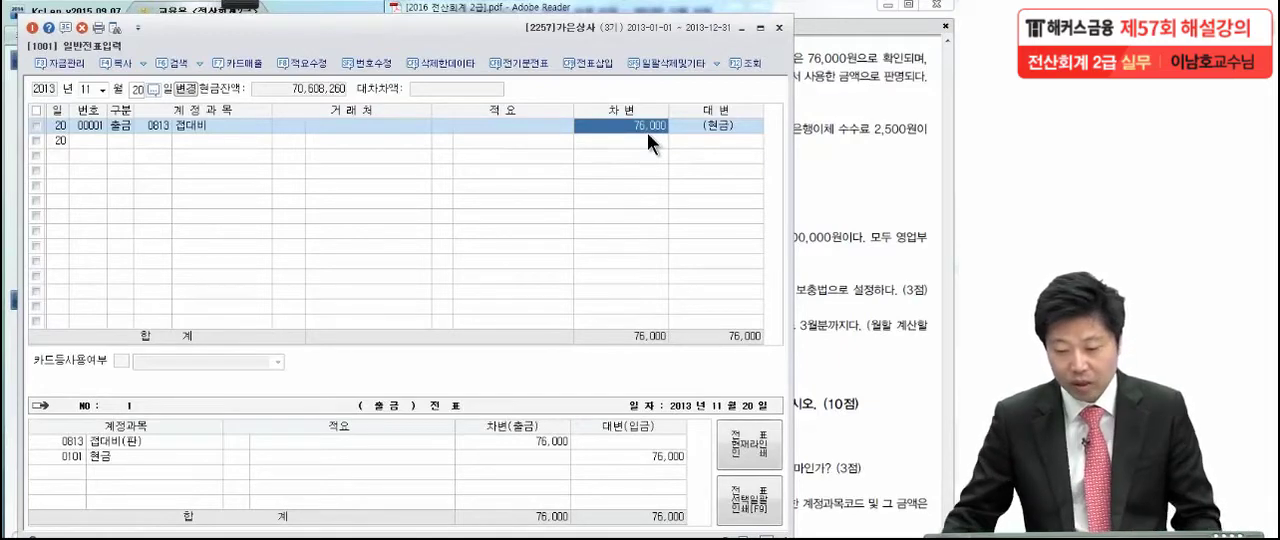
# Bring item (3) of 문제5 into view in the exam PDF, and open the 12월 20일 세금과공과 voucher in KcLep
pyautogui.click(810, 122)
pyautogui.scroll(-1, 718, 233)
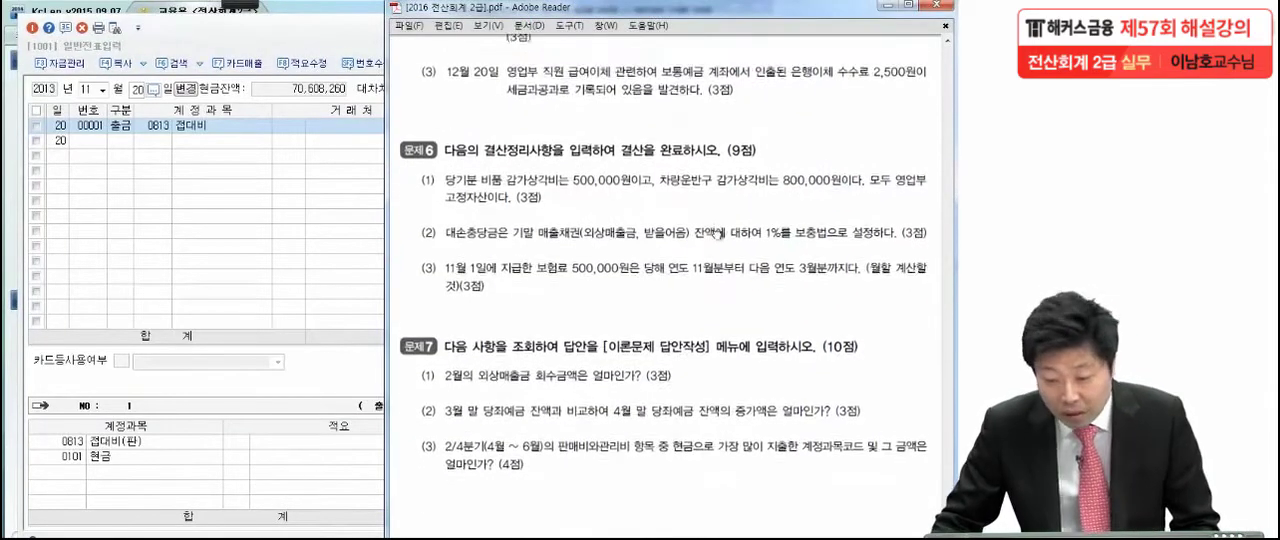
pyautogui.scroll(-1, 718, 233)
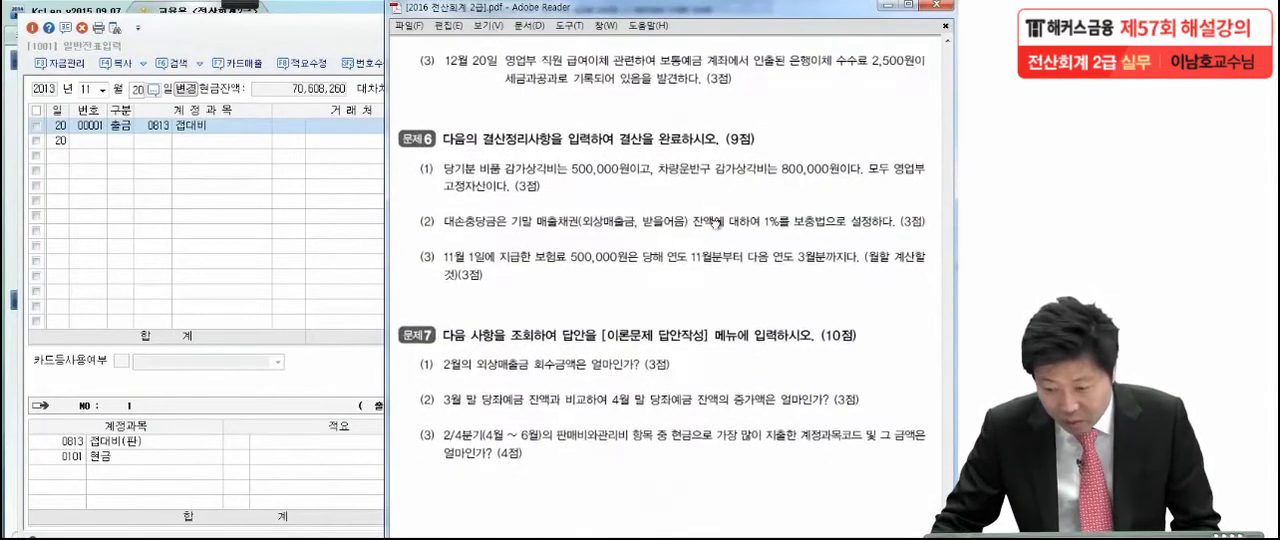
pyautogui.click(246, 8)
pyautogui.click(27, 20)
pyautogui.press('Escape')
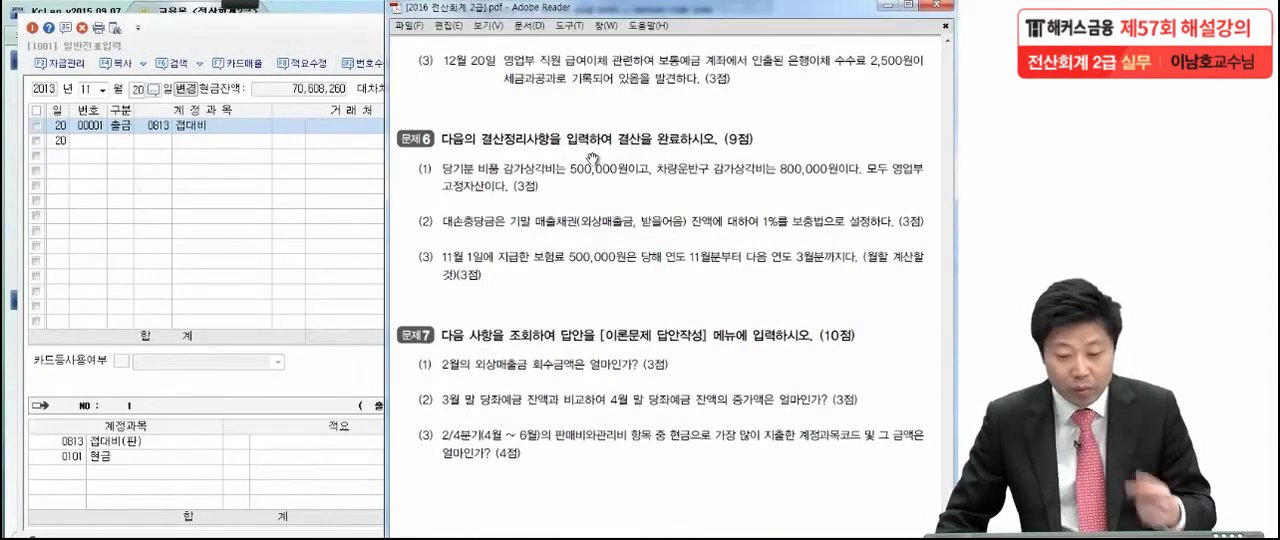
pyautogui.click(106, 91)
pyautogui.click(106, 91)
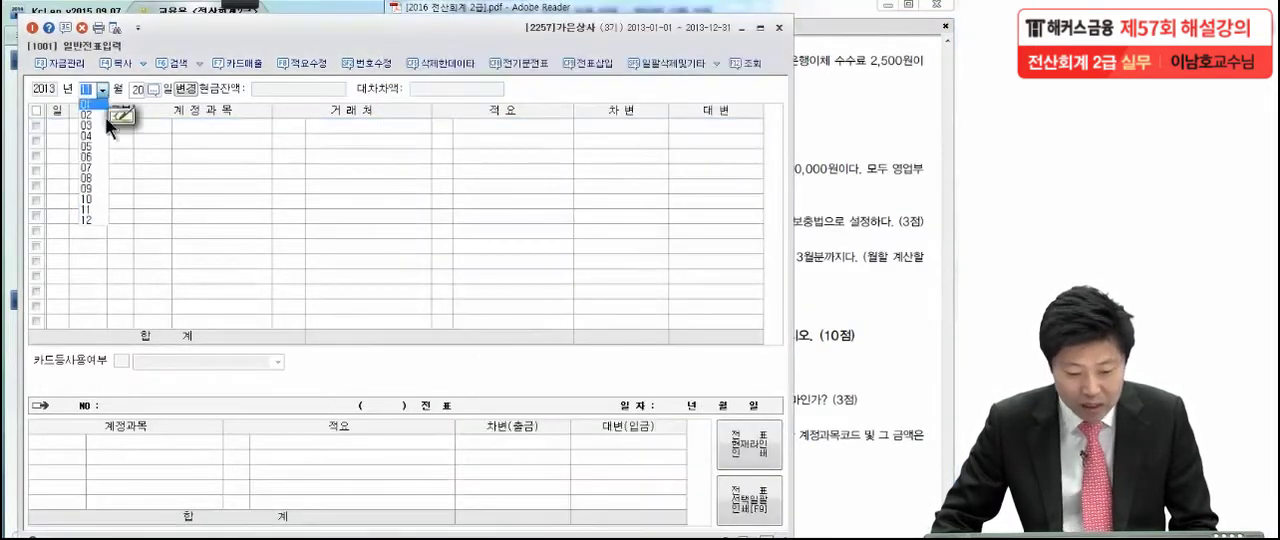
pyautogui.click(95, 220)
pyautogui.press('Return')
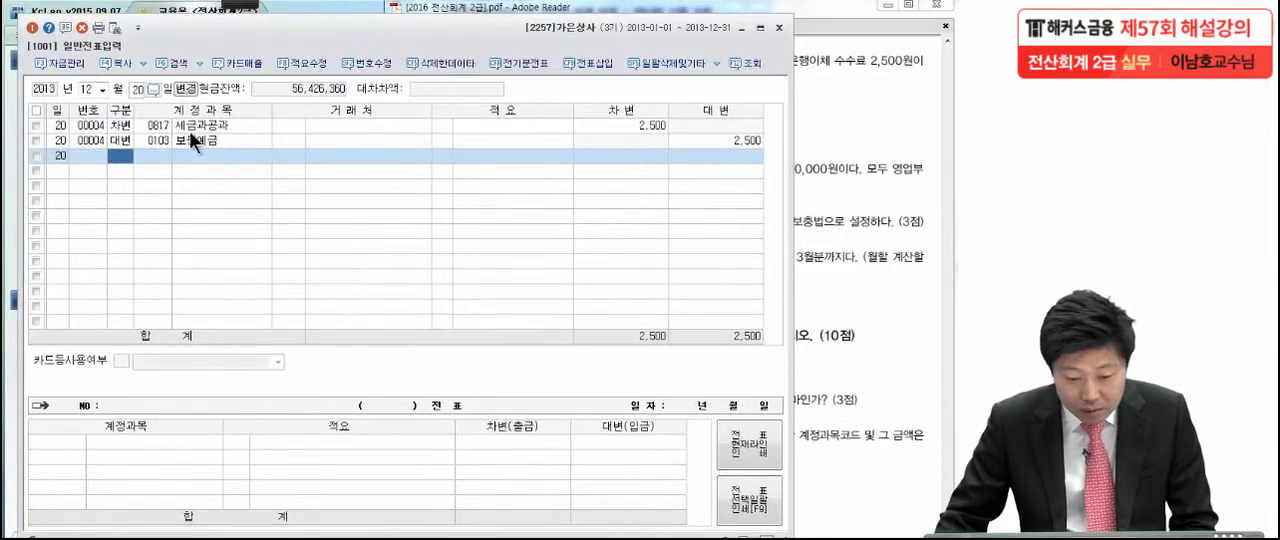
pyautogui.click(189, 131)
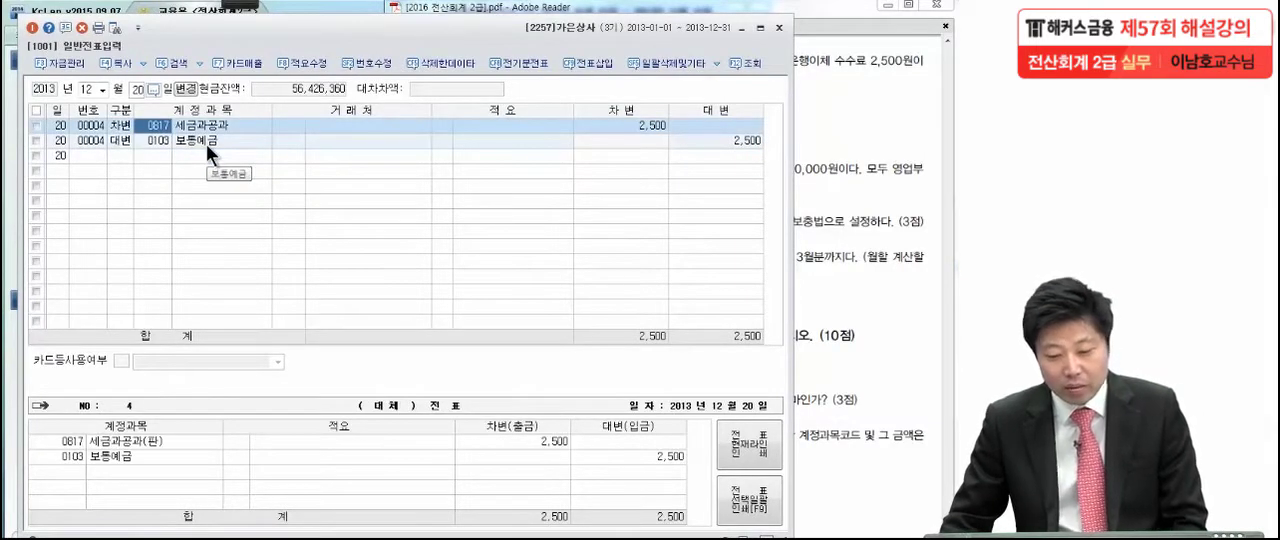
pyautogui.click(206, 140)
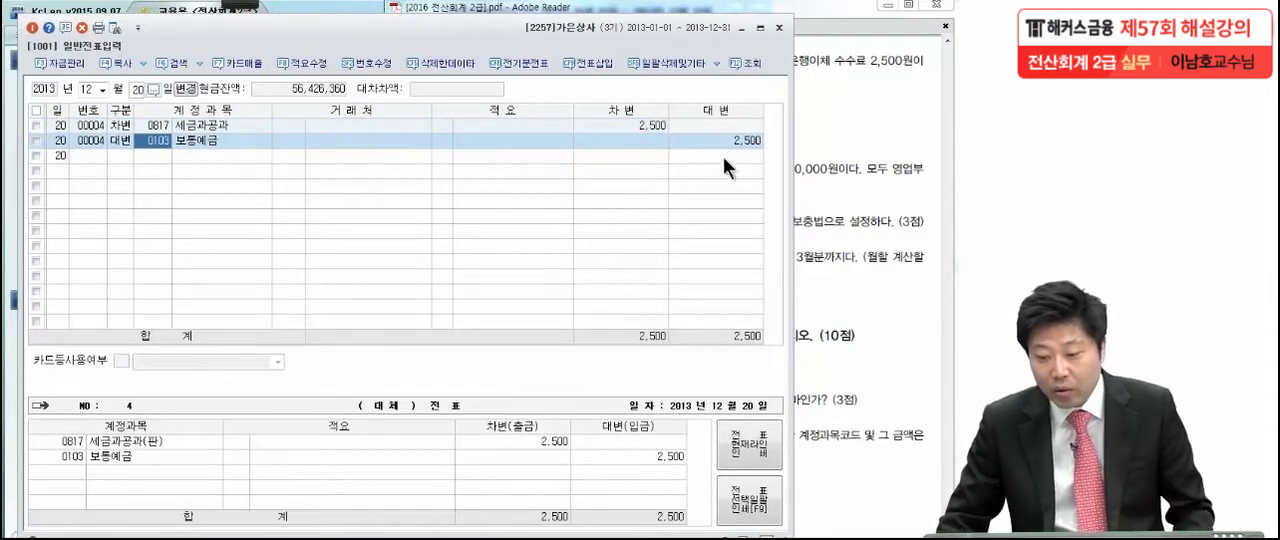
# In the exam PDF, underline the 은행이체 수수료 2,500원 wording in item (3) of 문제5 with the pen
pyautogui.click(880, 139)
pyautogui.click(232, 5)
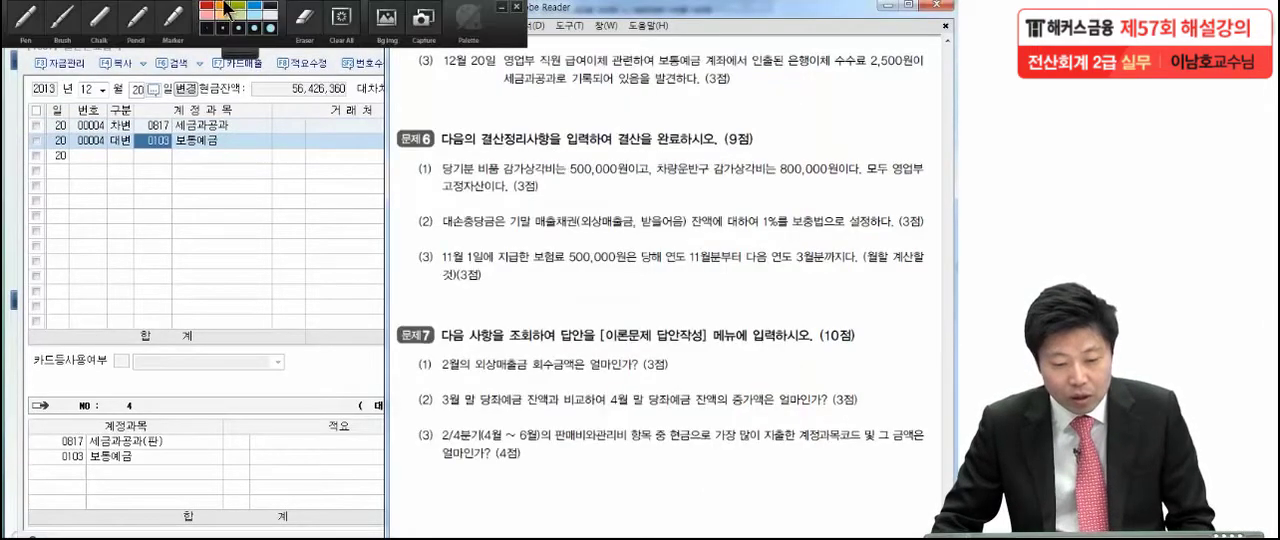
pyautogui.click(35, 18)
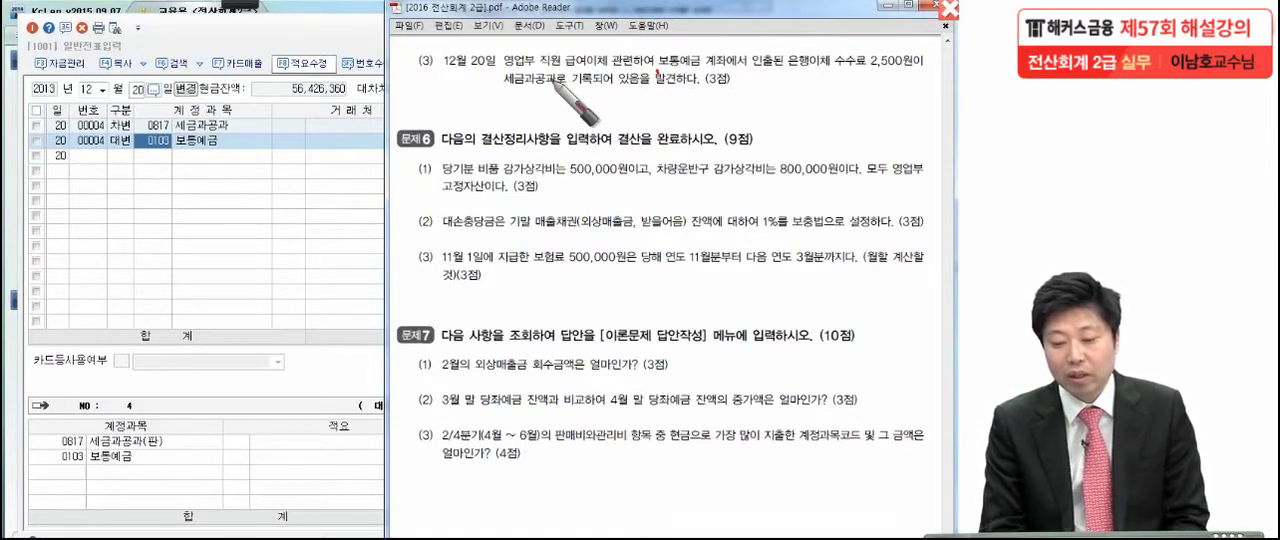
pyautogui.moveTo(790, 74); pyautogui.dragTo(906, 70)
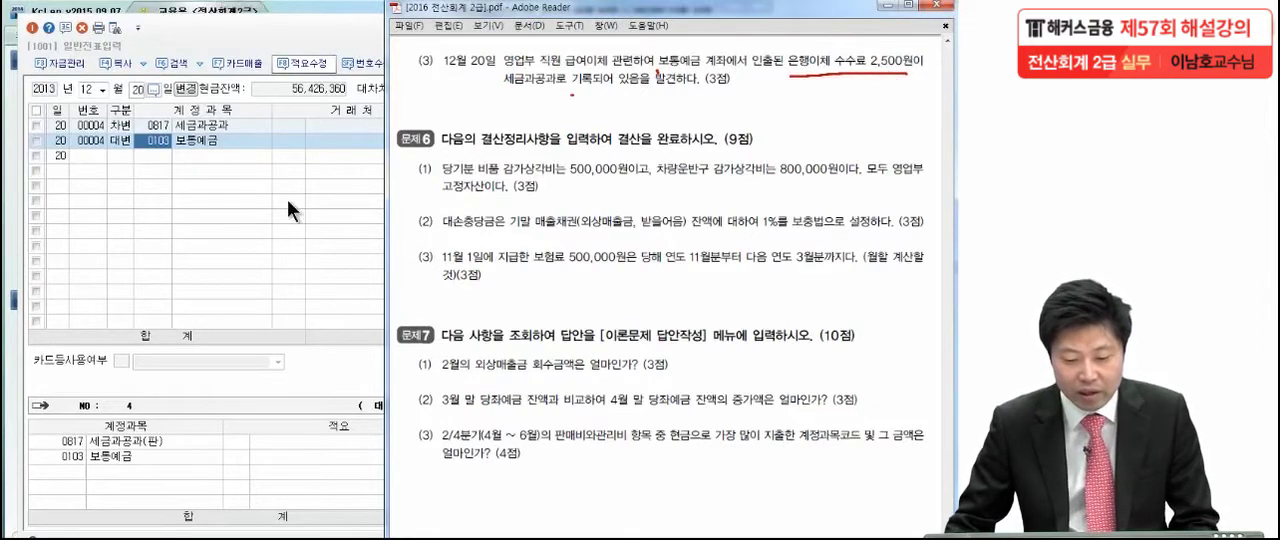
# In KcLep, replace the 세금과공과 account on the 12월 20일 차변 line with the 판매관리비 account 수수료비용 (0831)
pyautogui.click(225, 139)
pyautogui.click(147, 129)
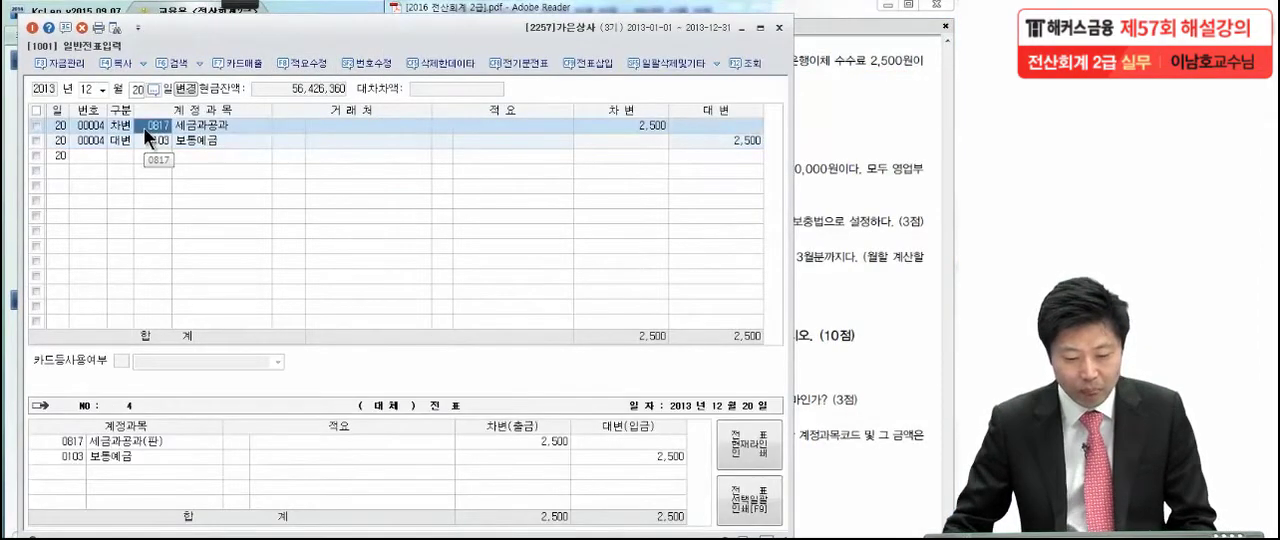
pyautogui.press('F2')
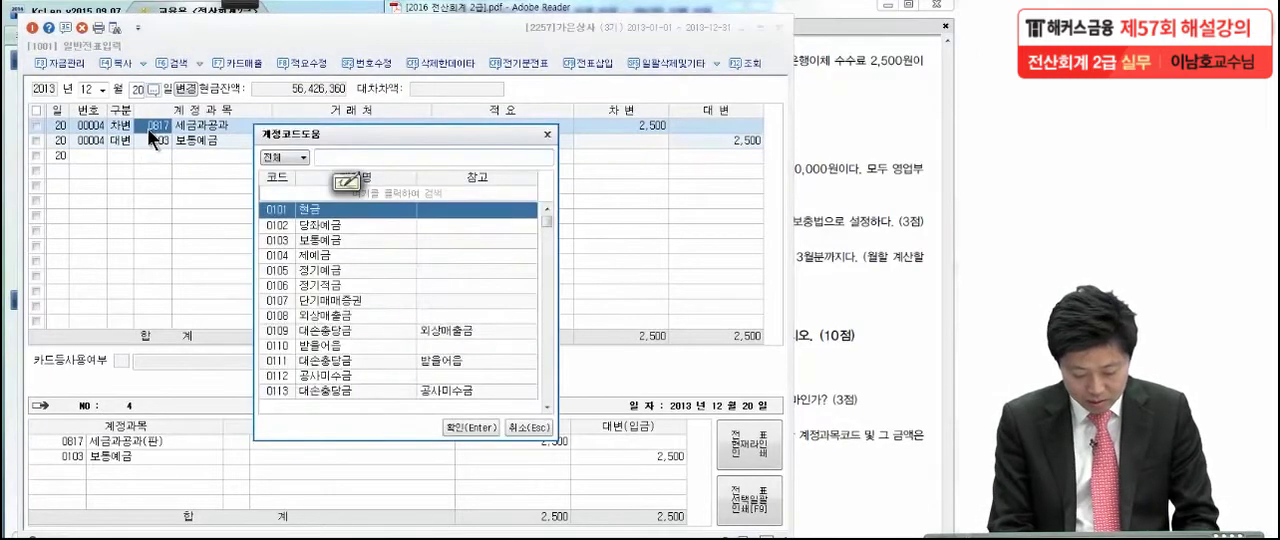
pyautogui.write('수수료')
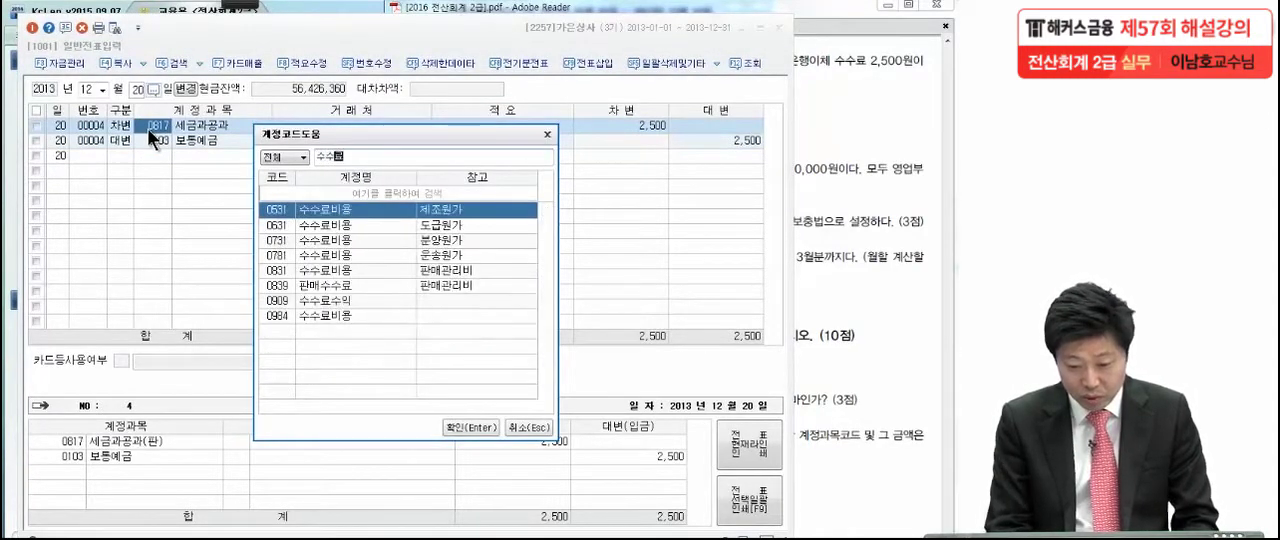
pyautogui.write('비')
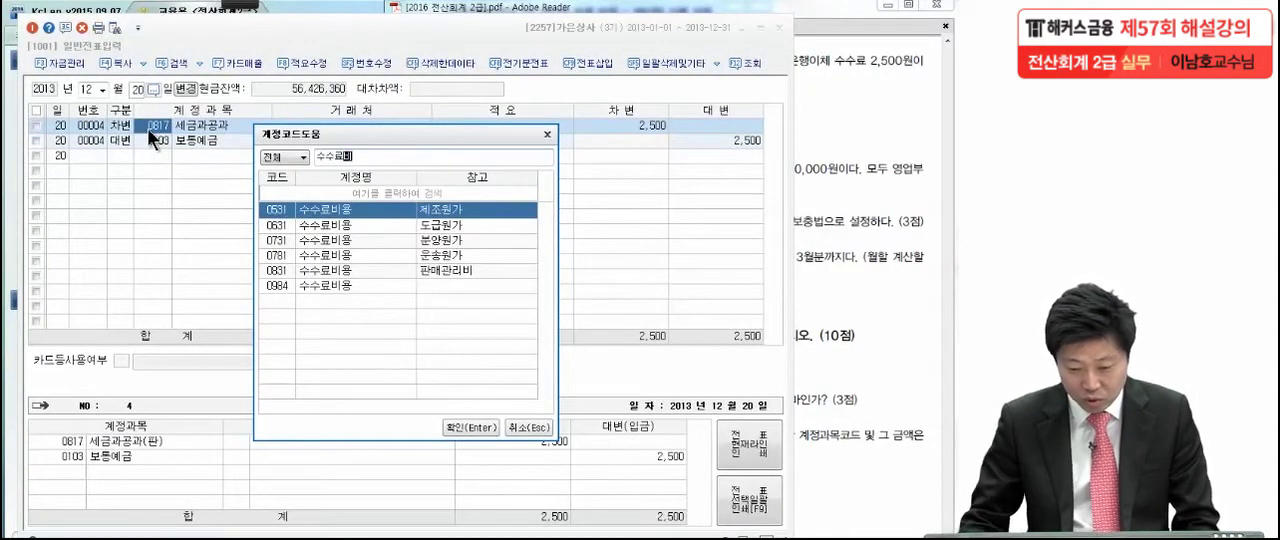
pyautogui.click(313, 268)
pyautogui.press('Return')
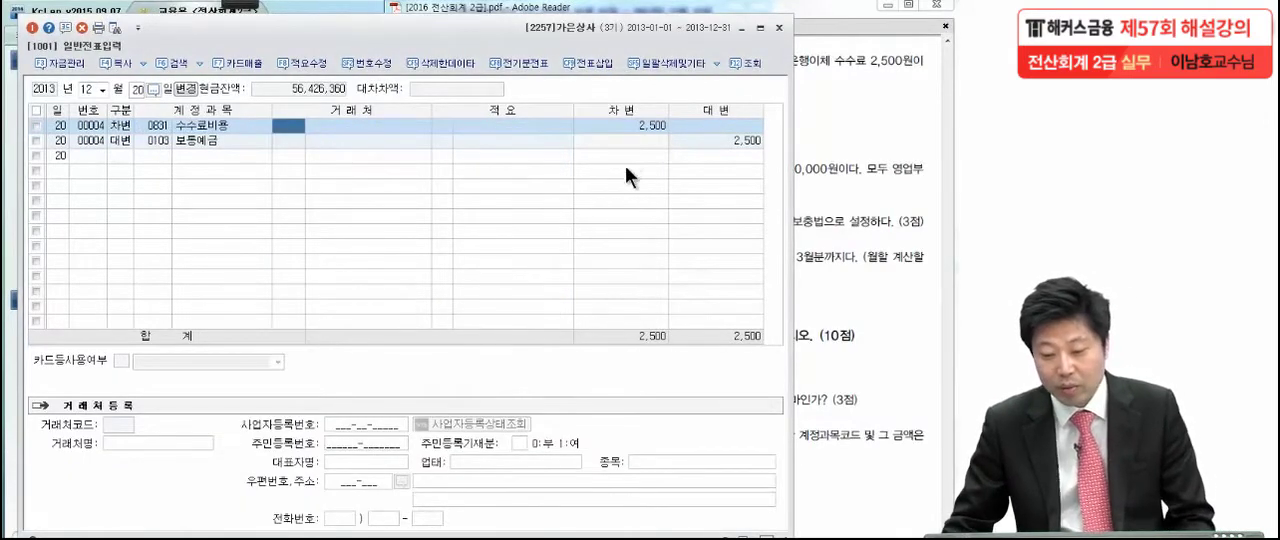
pyautogui.click(627, 125)
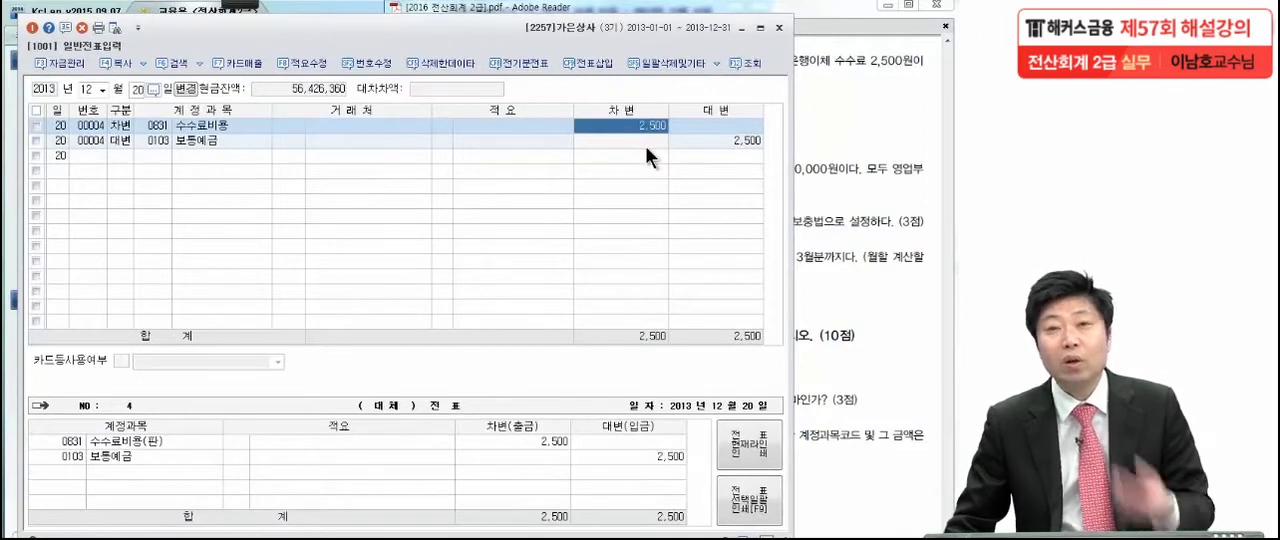
# In the exam PDF, mark up item (1) of 문제6 with the pen, underlining 고정자산 and writing (=유형자산+무형자산) beside it
pyautogui.click(884, 146)
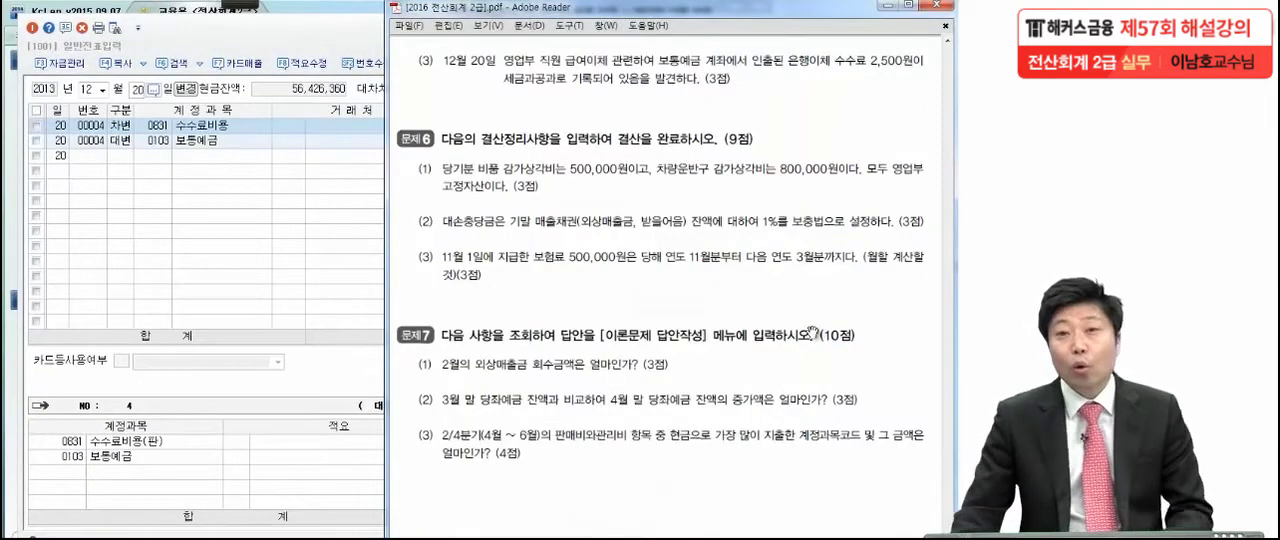
pyautogui.moveTo(804, 380); pyautogui.dragTo(792, 287)
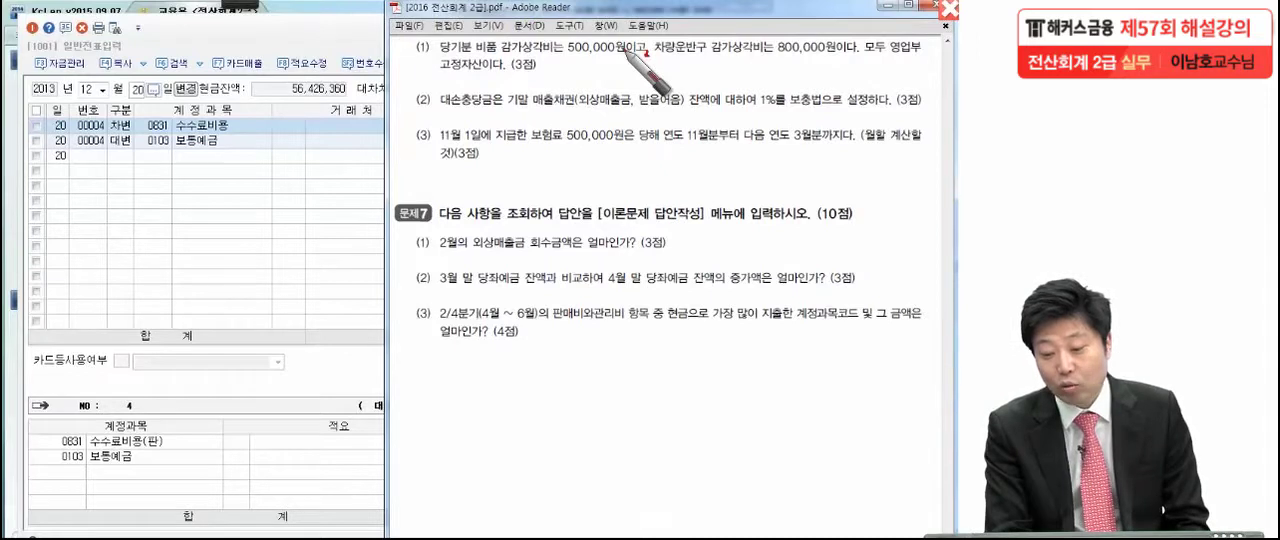
pyautogui.moveTo(860, 33); pyautogui.dragTo(859, 44)
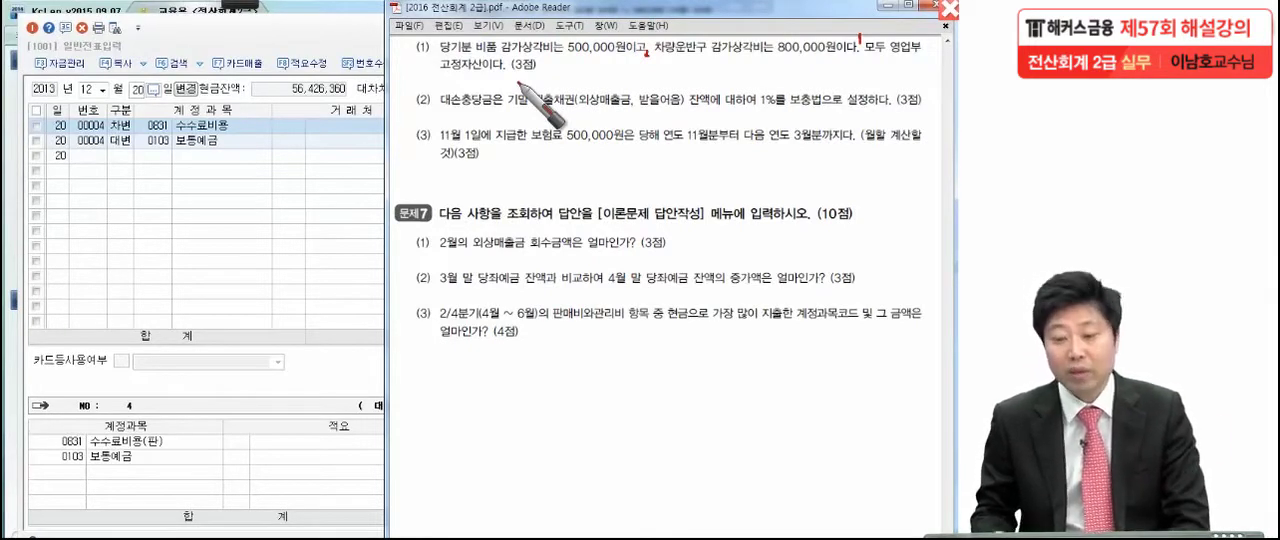
pyautogui.moveTo(428, 62)
pyautogui.mouseDown()
pyautogui.moveTo(440, 86)
pyautogui.moveTo(492, 72)
pyautogui.mouseUp()
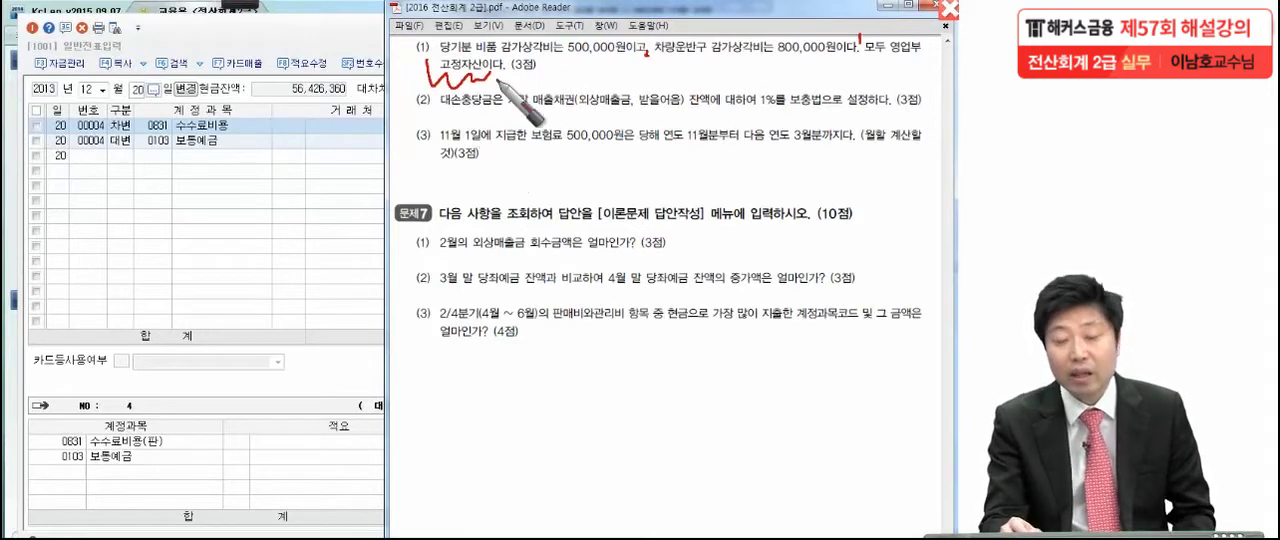
pyautogui.moveTo(488, 82)
pyautogui.mouseDown()
pyautogui.moveTo(532, 92)
pyautogui.moveTo(618, 50)
pyautogui.moveTo(586, 70)
pyautogui.moveTo(642, 52)
pyautogui.moveTo(655, 72)
pyautogui.moveTo(712, 82)
pyautogui.moveTo(742, 64)
pyautogui.moveTo(810, 62)
pyautogui.moveTo(818, 78)
pyautogui.moveTo(835, 62)
pyautogui.moveTo(838, 95)
pyautogui.moveTo(894, 62)
pyautogui.moveTo(912, 92)
pyautogui.moveTo(882, 144)
pyautogui.mouseUp()
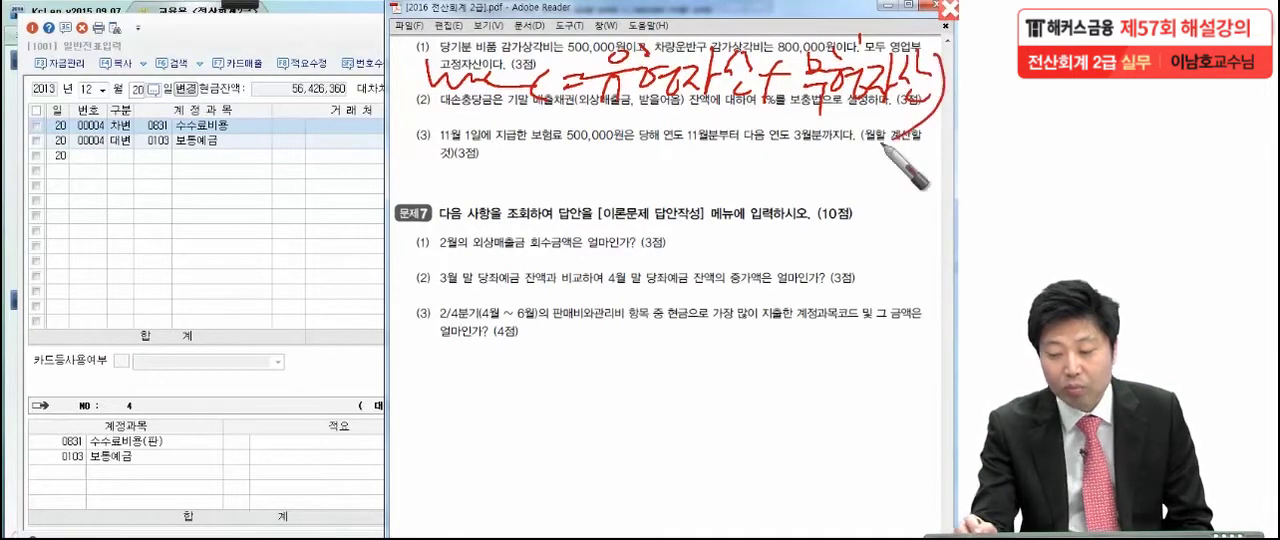
pyautogui.moveTo(588, 110); pyautogui.dragTo(898, 118)
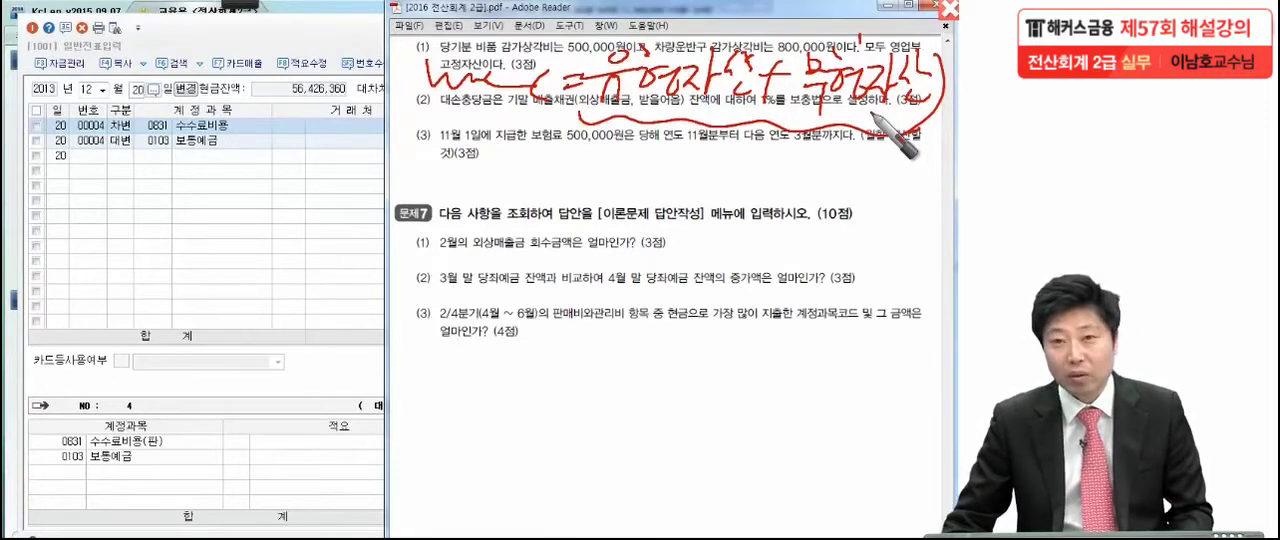
pyautogui.press('Escape')
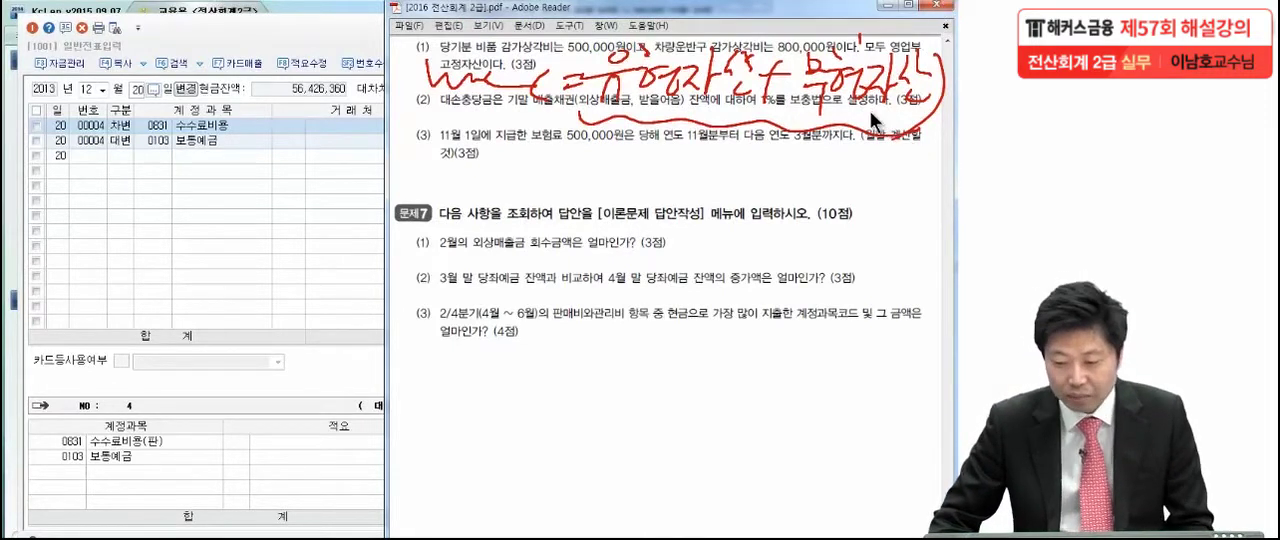
# In KcLep, set the 일반전표입력 date to 12월 31일 to start the year-end adjustment entries
pyautogui.click(193, 147)
pyautogui.click(142, 90)
pyautogui.write('31')
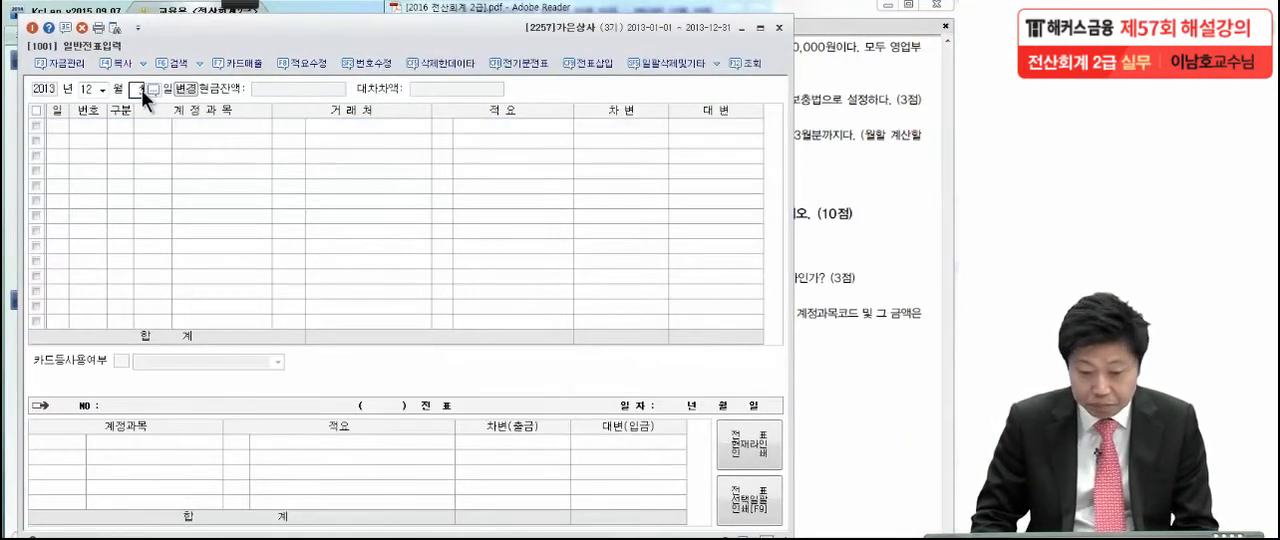
pyautogui.press('Return')
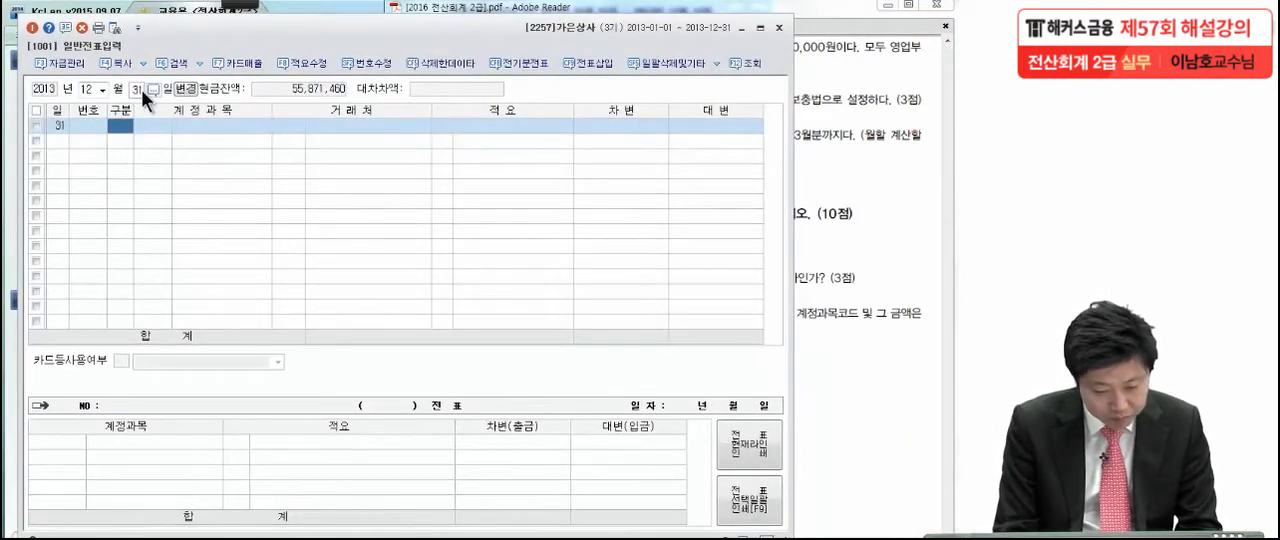
# Enter a 대변 line for the 비품 account 감가상각누계액 (0213) with an amount of 500,000
pyautogui.write('4')
pyautogui.press('Return')
pyautogui.write('감가')
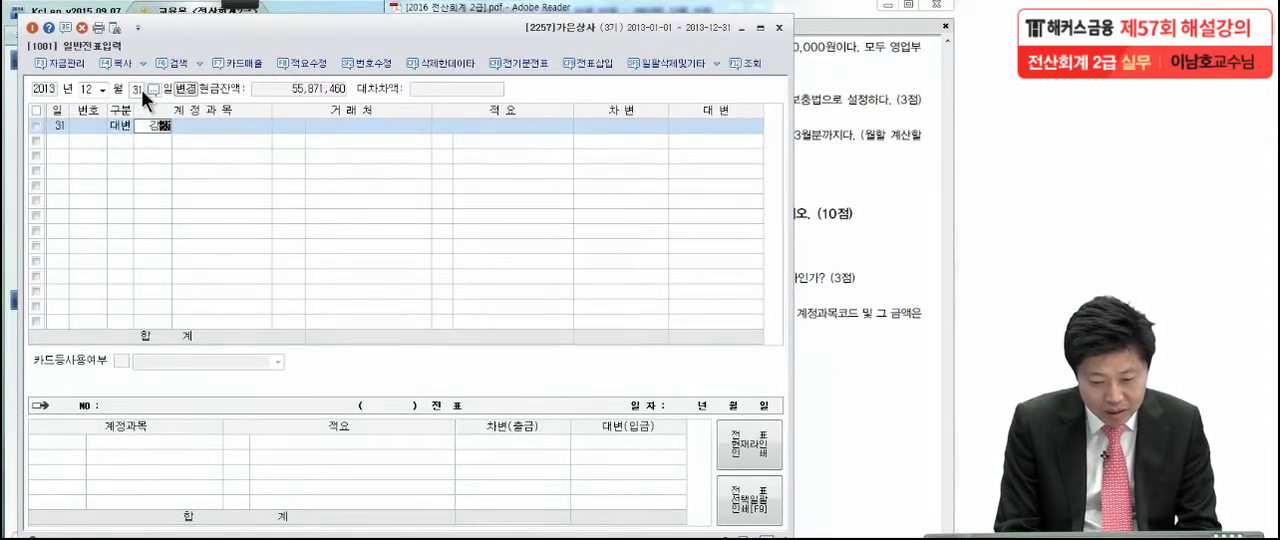
pyautogui.write('상')
pyautogui.press('Return')
pyautogui.write('ㅣ')
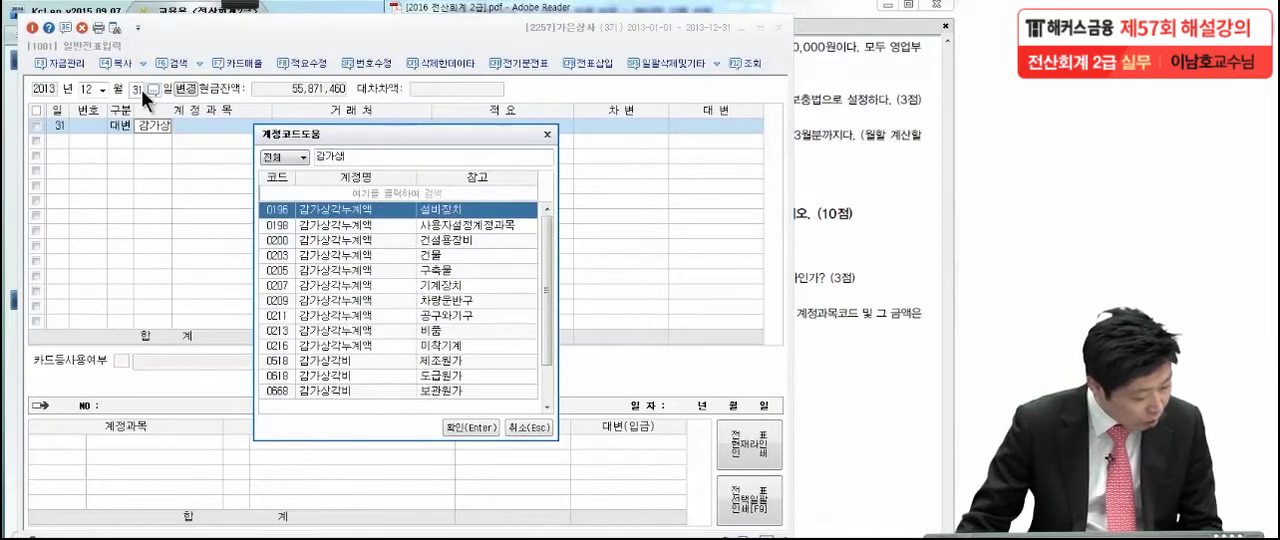
pyautogui.press('BackSpace')
pyautogui.click(457, 334)
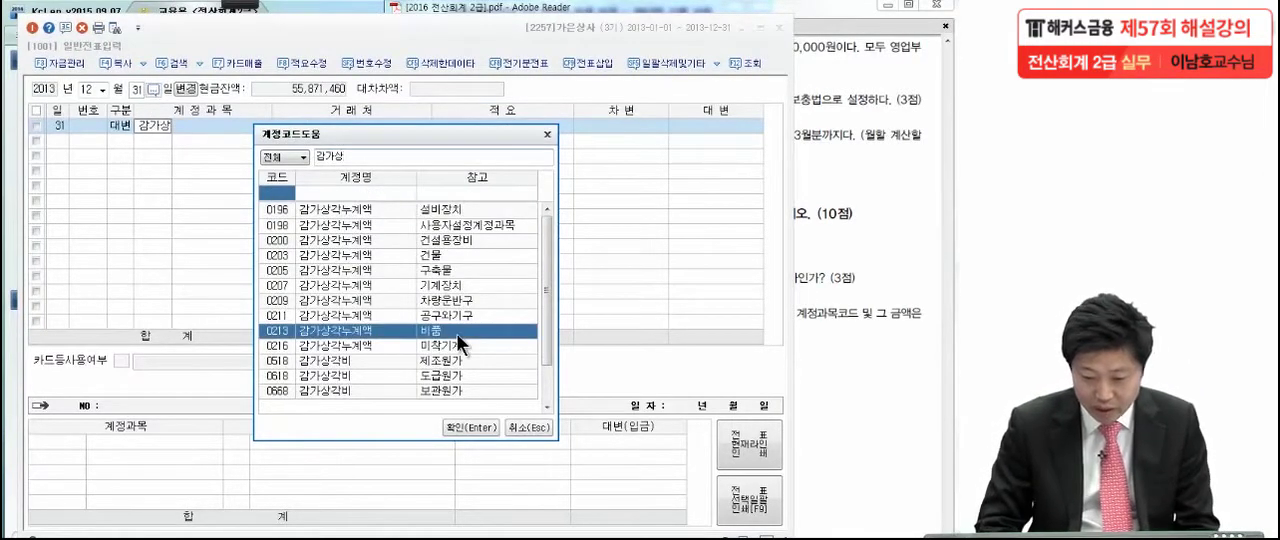
pyautogui.press('Return')
pyautogui.press('Return')
pyautogui.press('Return')
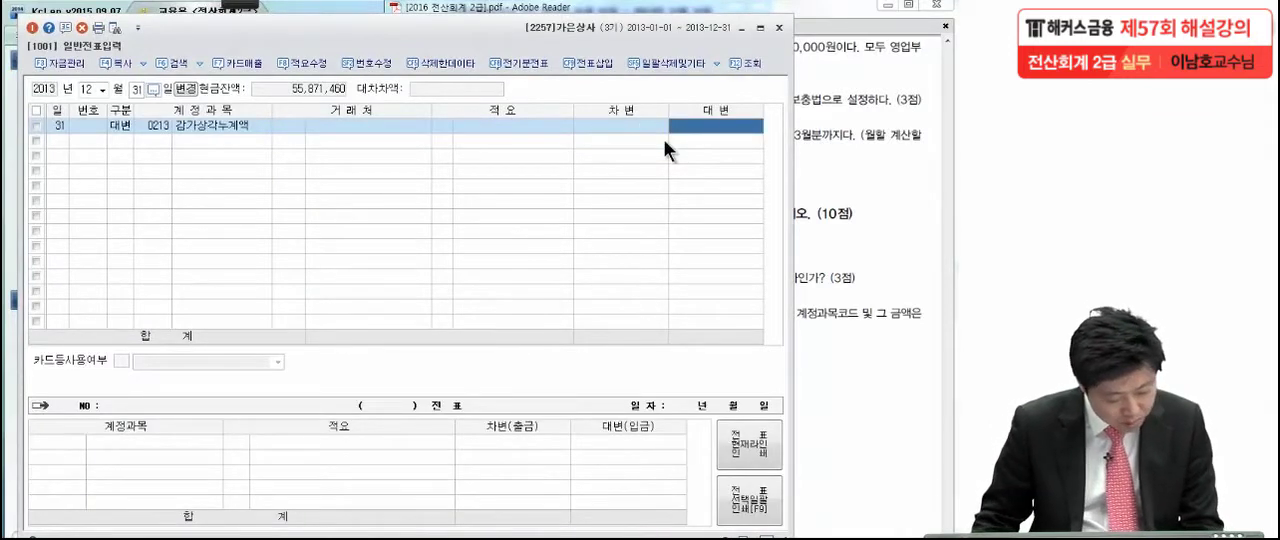
pyautogui.write('500')
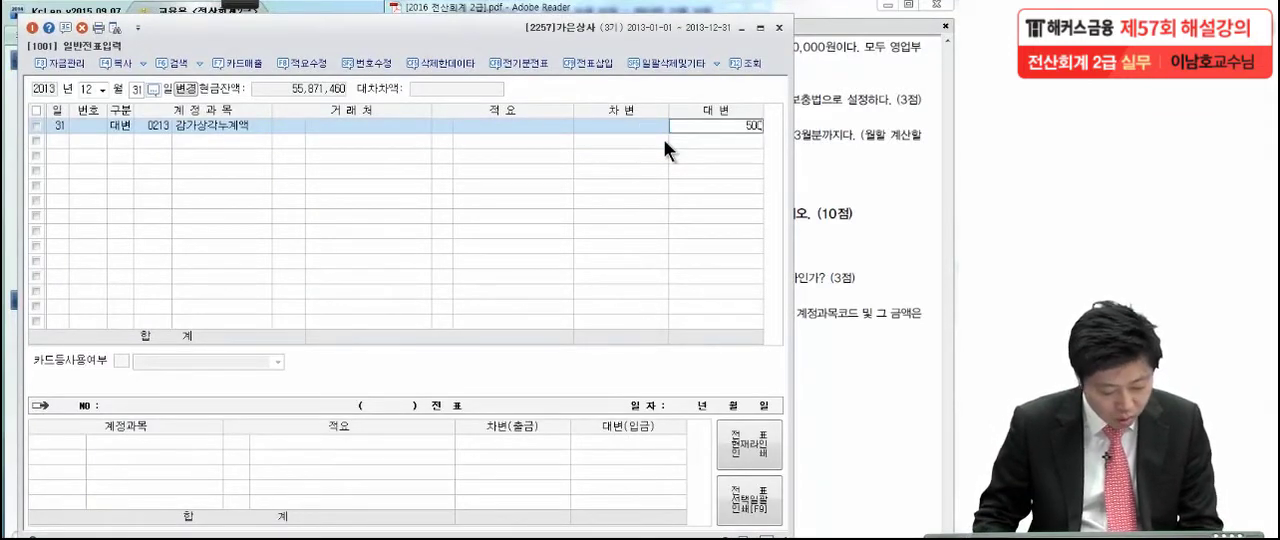
pyautogui.write(',00000')
pyautogui.press('Return')
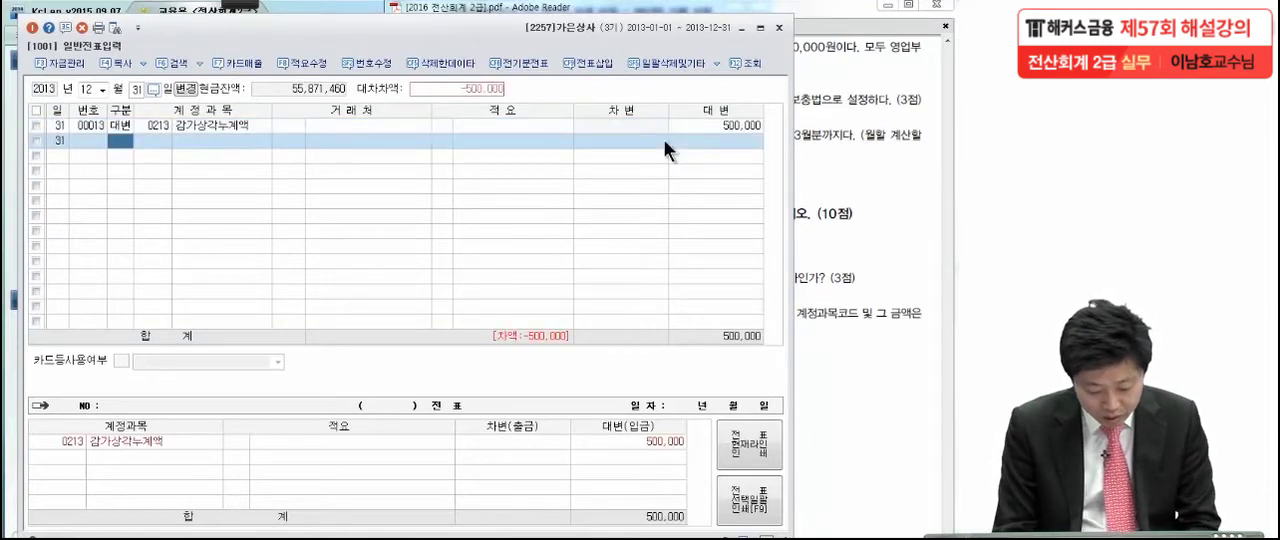
# Add a second 대변 line for the 차량운반구 account 감가상각누계액 (0209) with an amount of 800,000
pyautogui.write('4')
pyautogui.press('Return')
pyautogui.write('감가상')
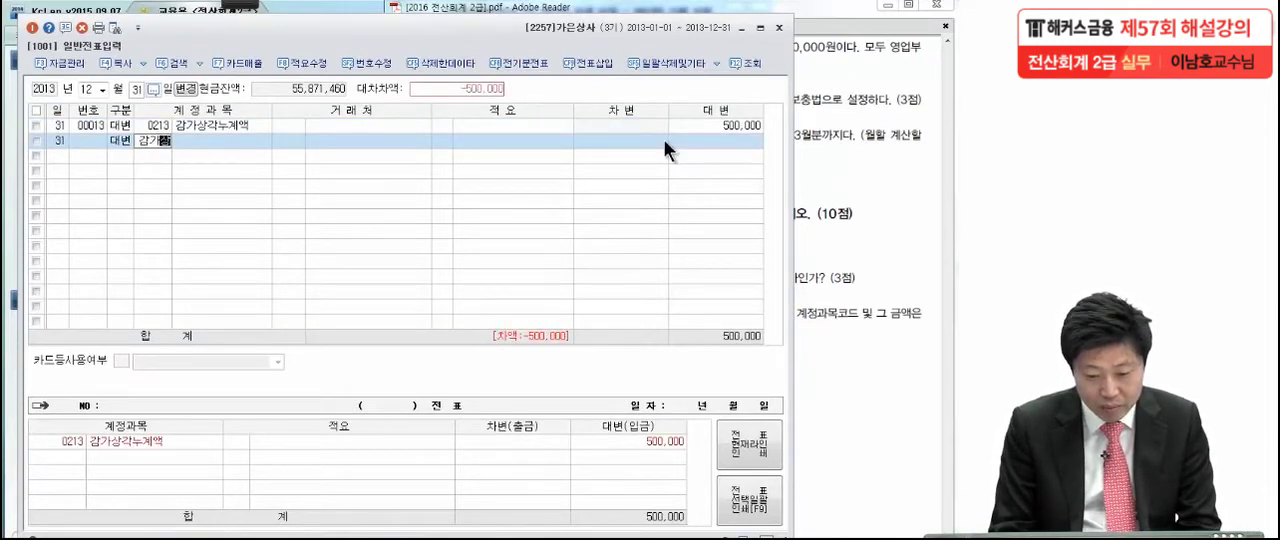
pyautogui.press('Return')
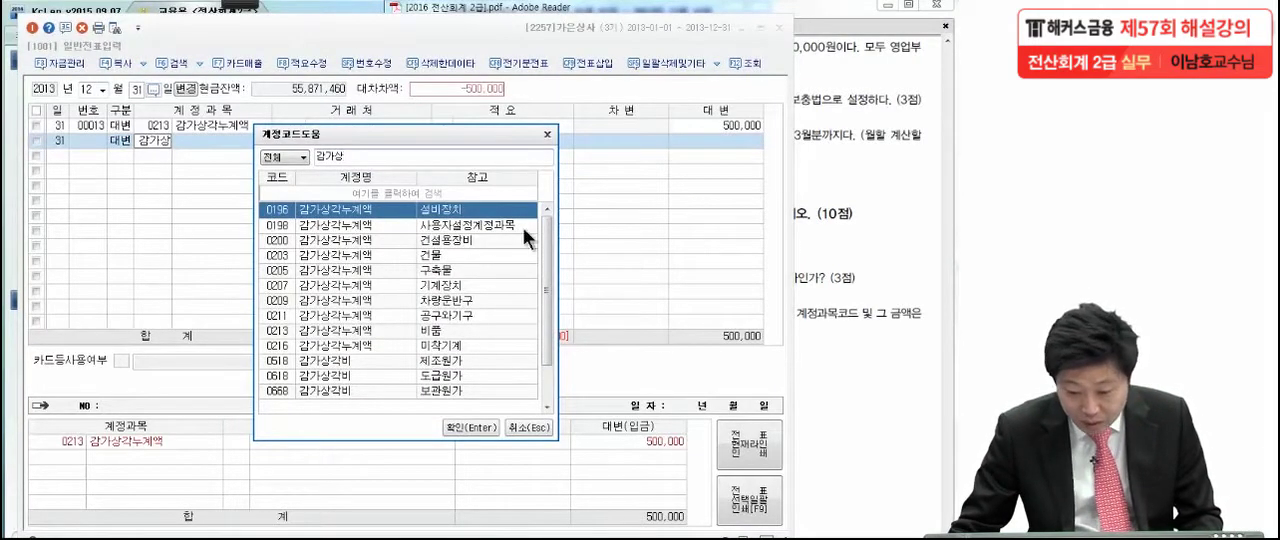
pyautogui.click(454, 301)
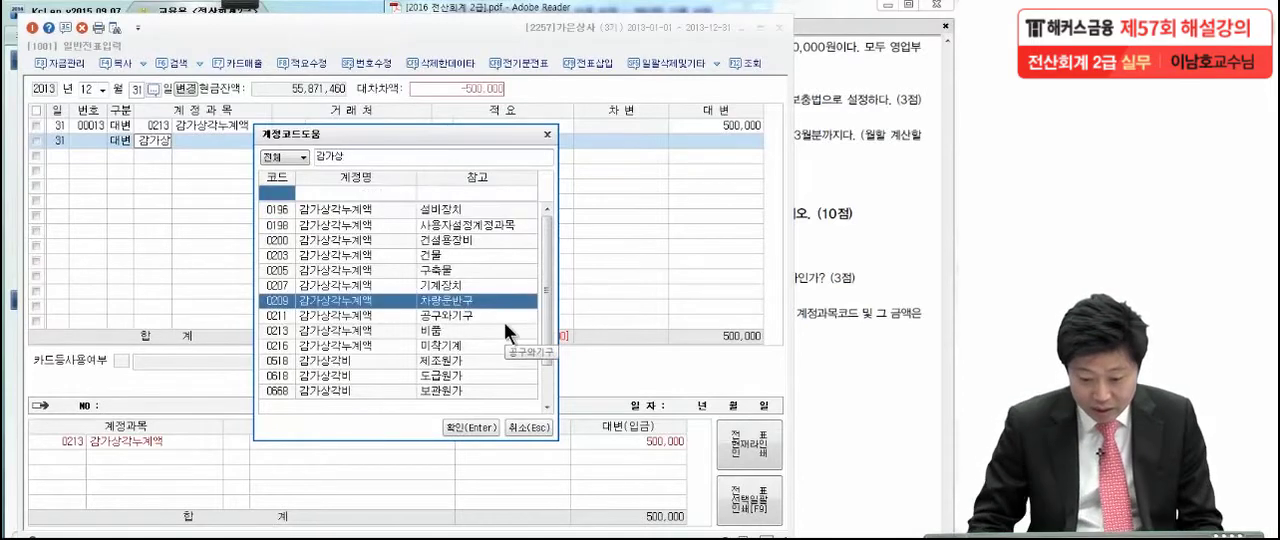
pyautogui.press('Return')
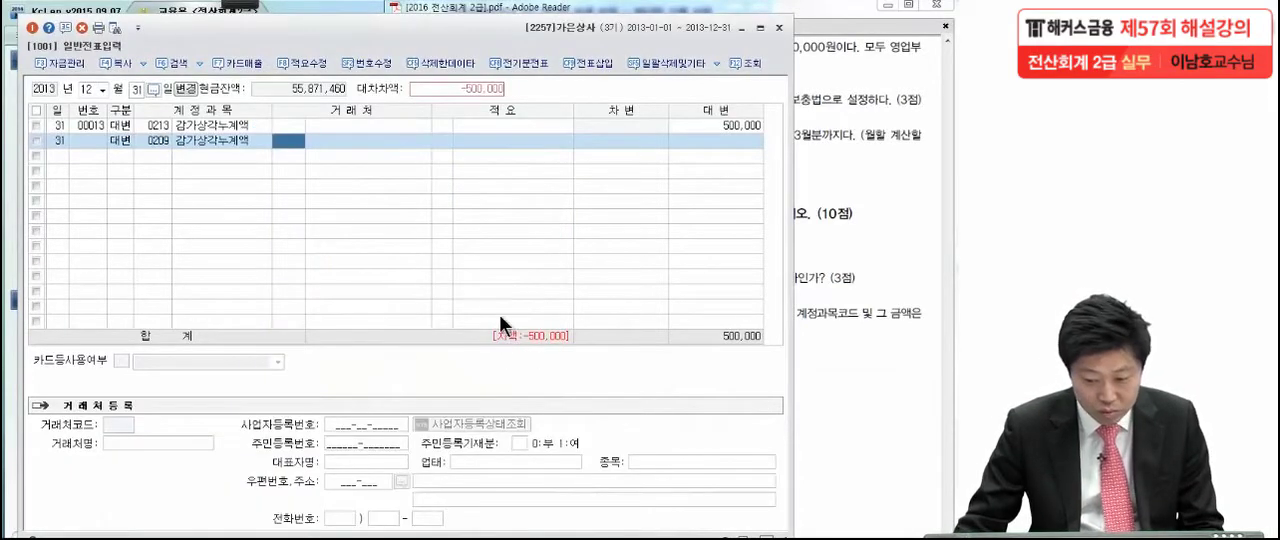
pyautogui.click(690, 145)
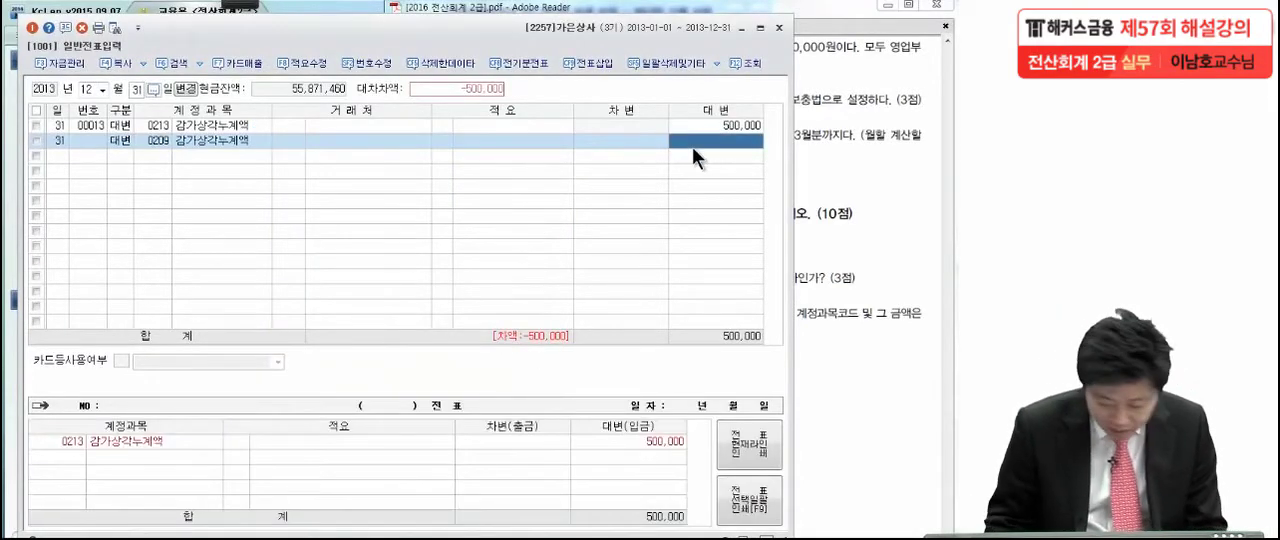
pyautogui.write('800,000')
pyautogui.press('Return')
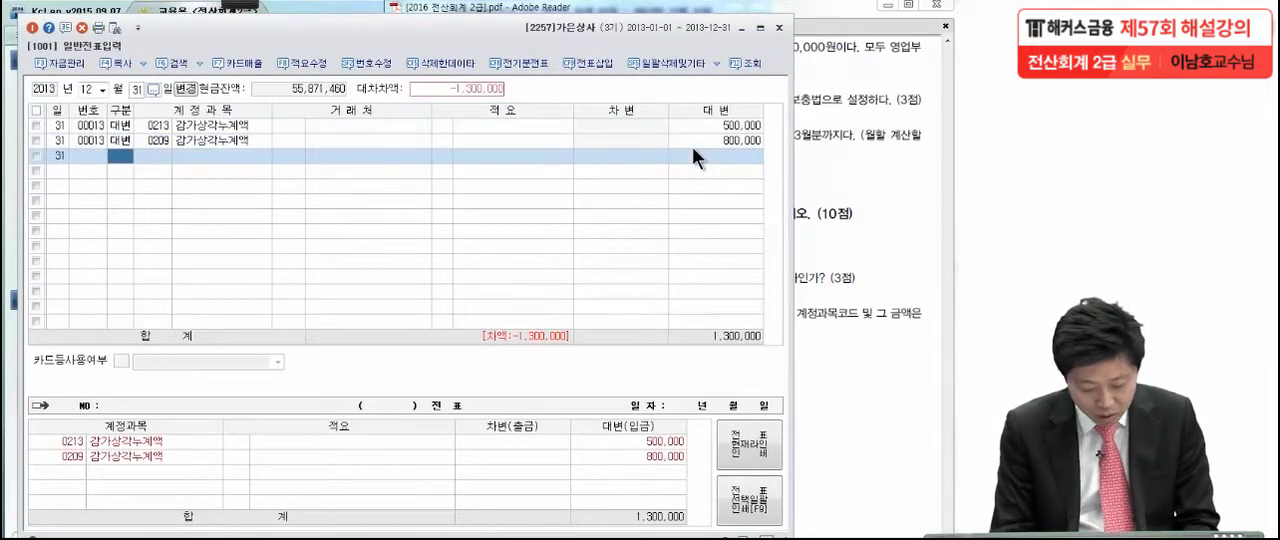
# Add the balancing 차변 line with the 판매관리비 account 감가상각비 (0818)
pyautogui.write('3')
pyautogui.write('감가')
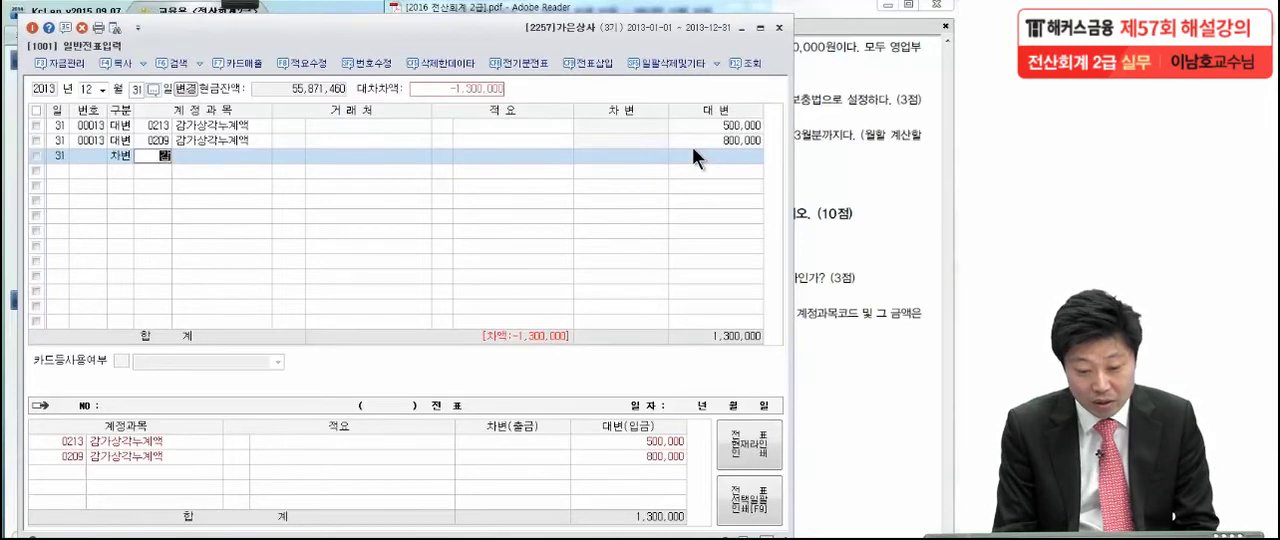
pyautogui.write('상')
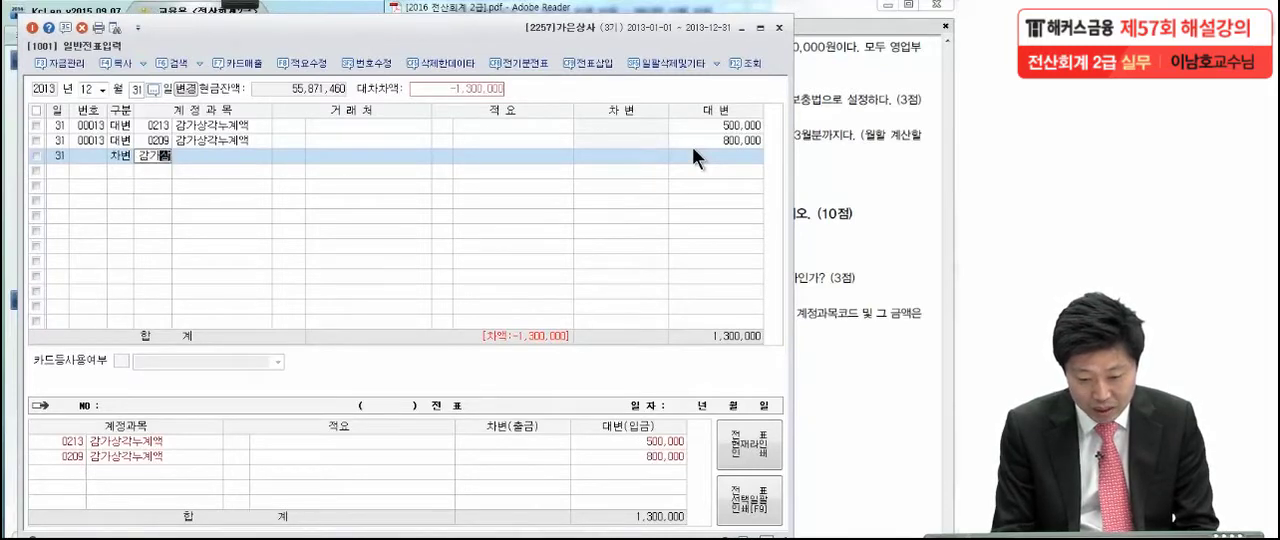
pyautogui.press('Return')
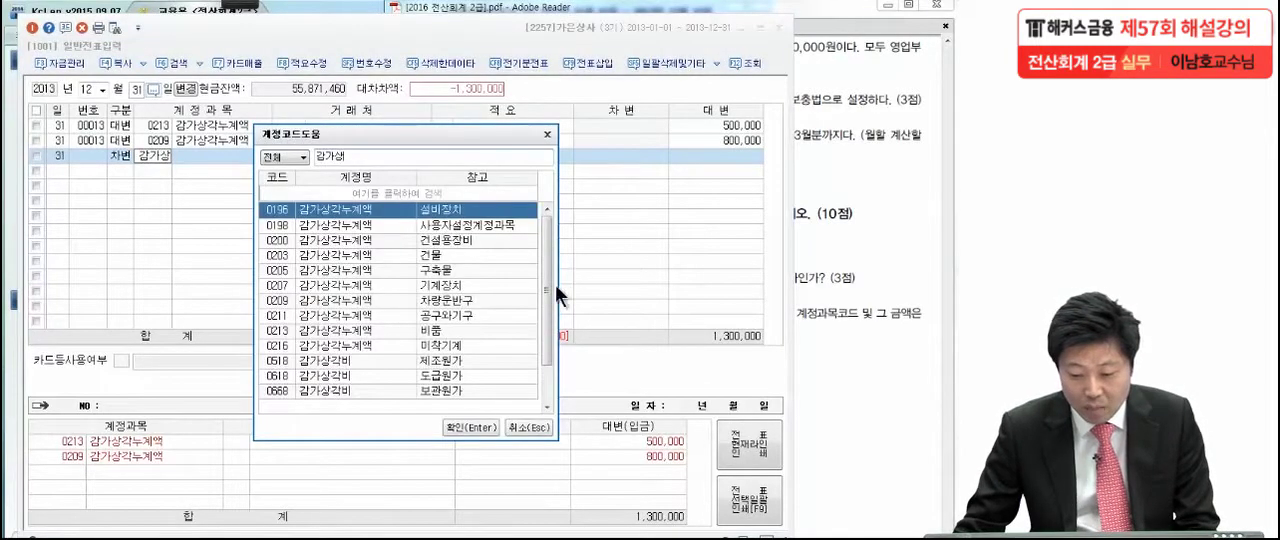
pyautogui.scroll(-2, 551, 300)
pyautogui.click(325, 405)
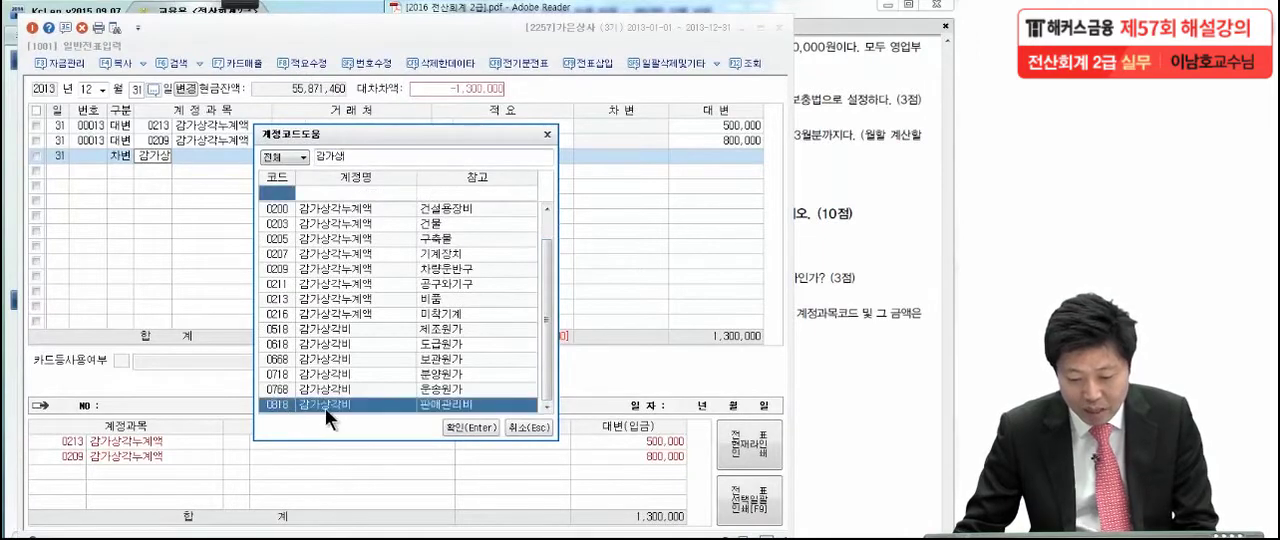
pyautogui.press('Return')
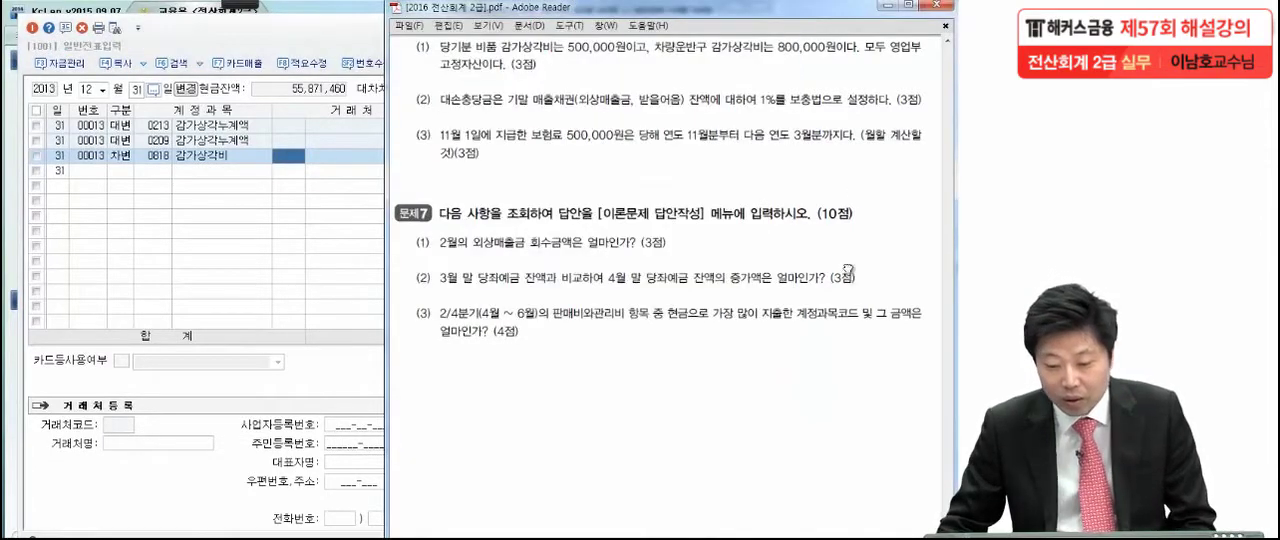
# In the exam PDF, mark 외상매출금 and 받을어음 in item (2) of 문제6 with the brush and circle 1%를 보충법
pyautogui.scroll(-2, 850, 275)
pyautogui.click(240, 6)
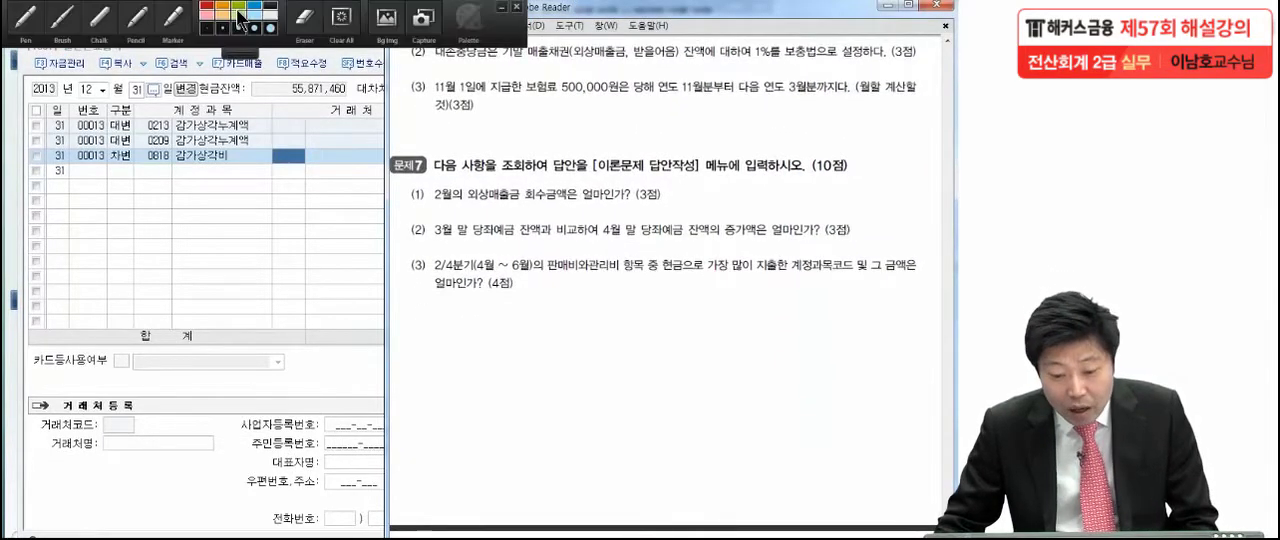
pyautogui.click(64, 22)
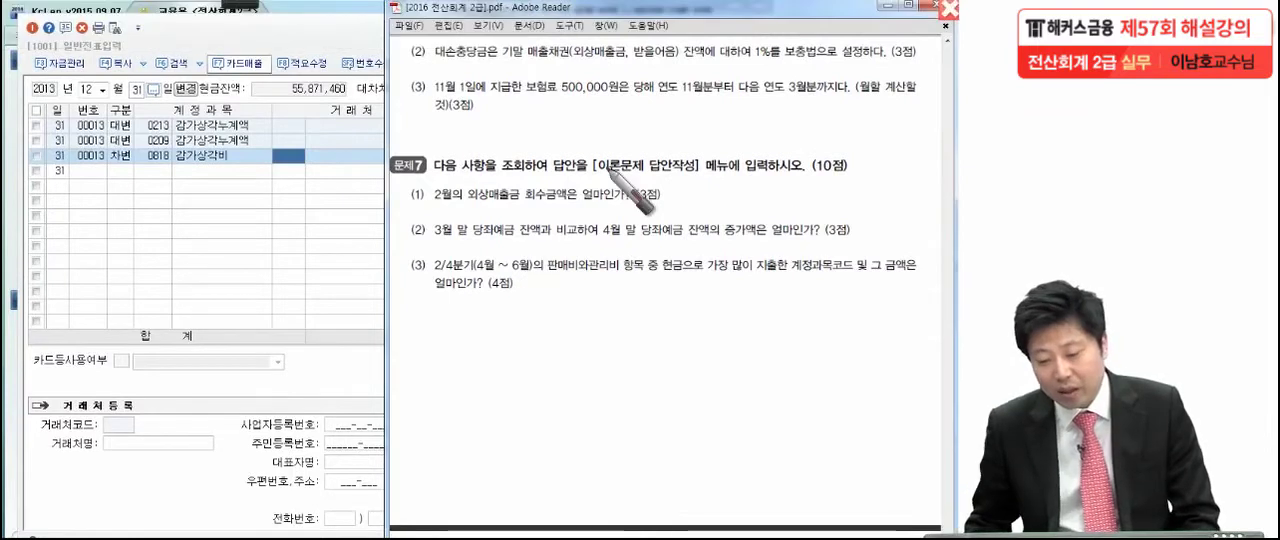
pyautogui.moveTo(583, 68); pyautogui.dragTo(648, 73)
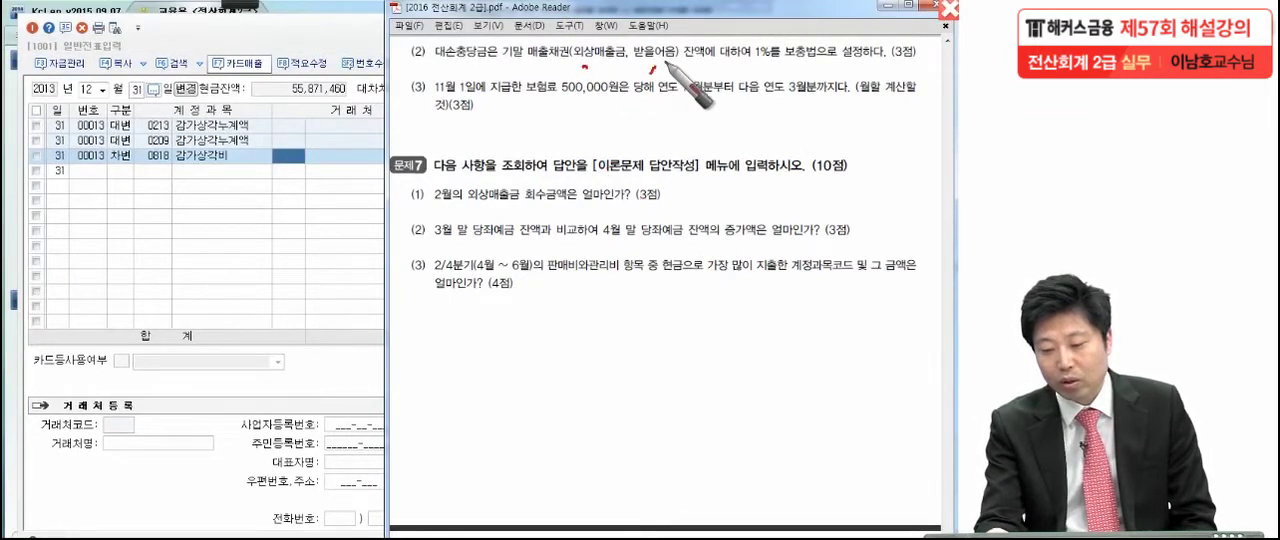
pyautogui.moveTo(785, 68)
pyautogui.mouseDown()
pyautogui.moveTo(803, 25)
pyautogui.moveTo(750, 62)
pyautogui.mouseUp()
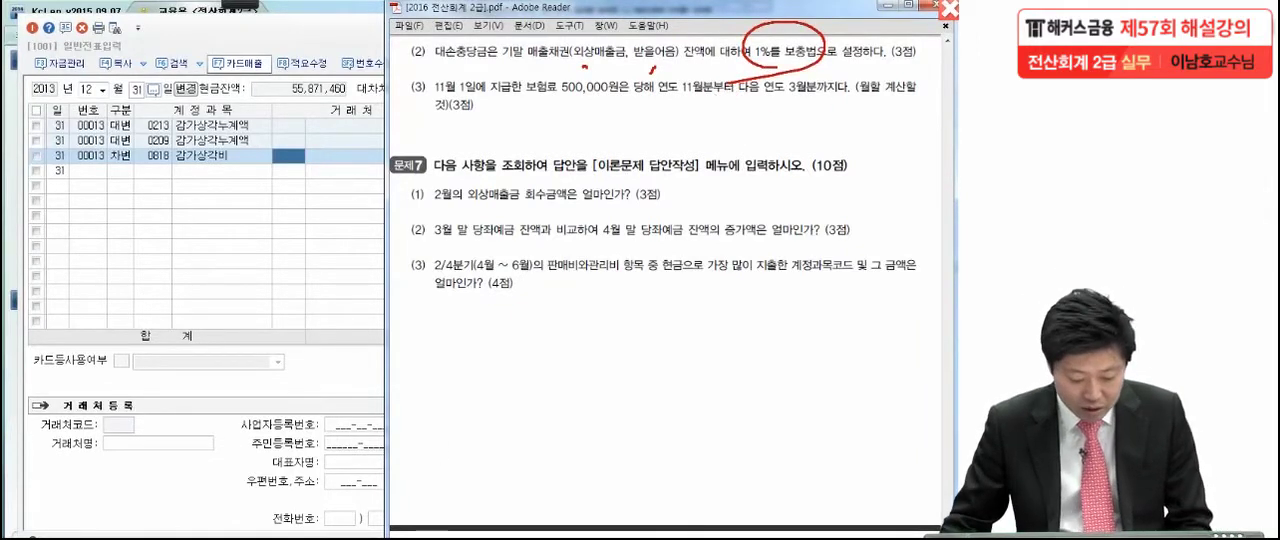
# In KcLep, close 일반전표입력 and display the 합계잔액시산표 for 2013년 12월 31일
pyautogui.press('Escape')
pyautogui.click(330, 356)
pyautogui.press('Escape')
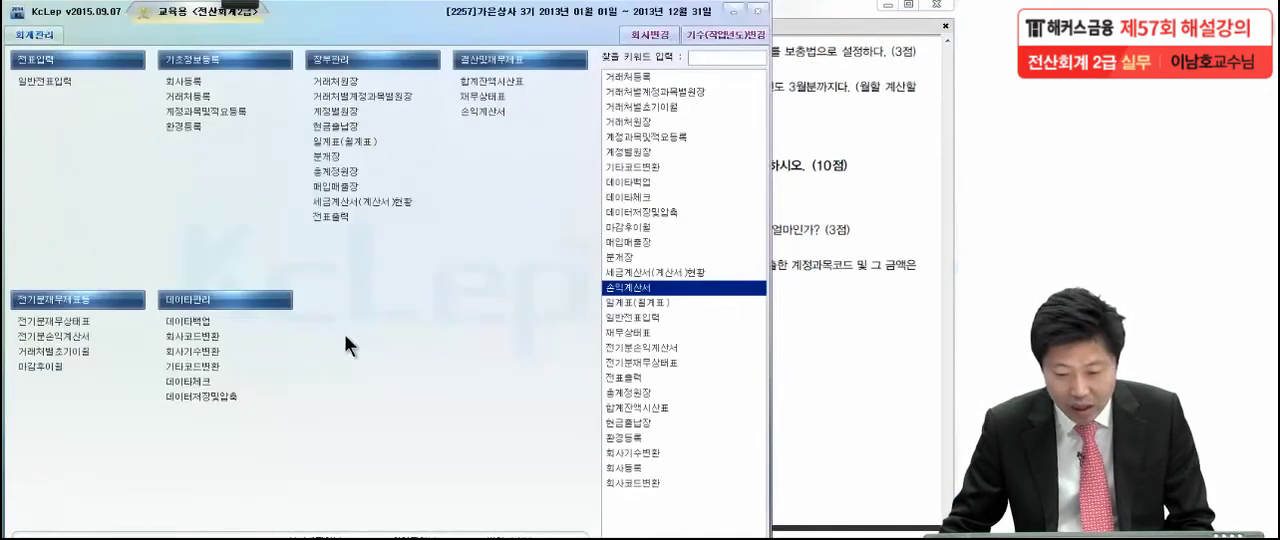
pyautogui.click(520, 84)
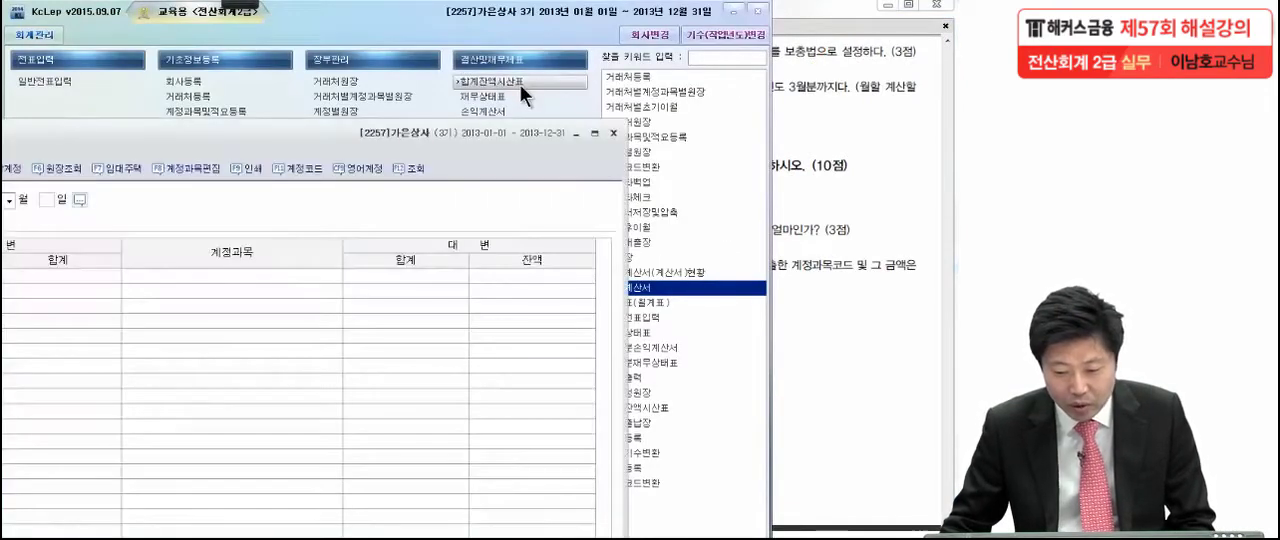
pyautogui.moveTo(289, 133); pyautogui.dragTo(521, 33)
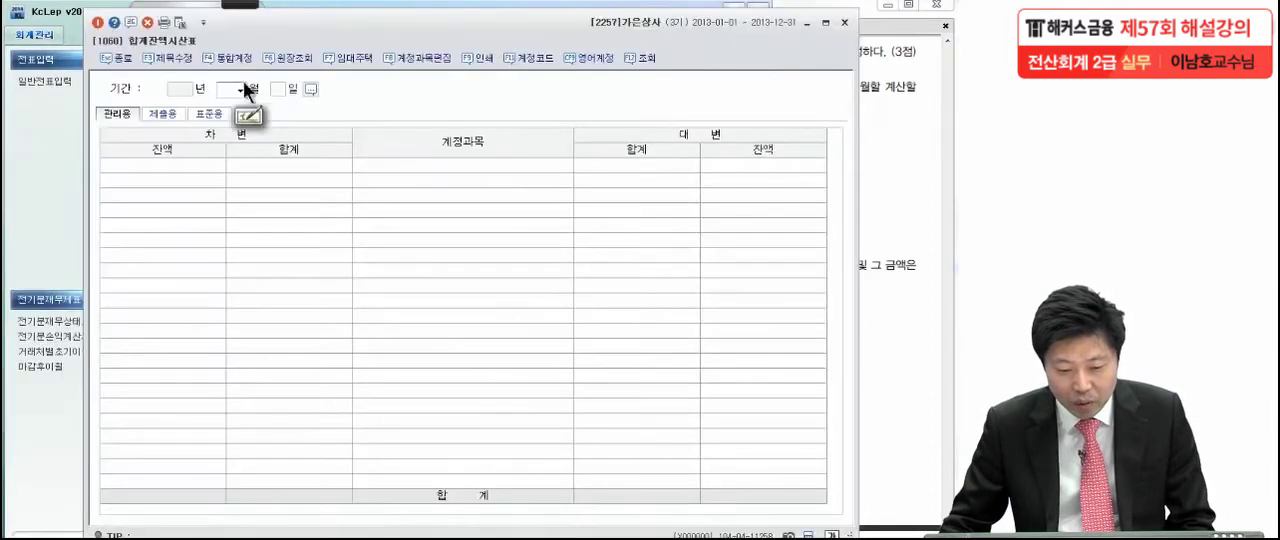
pyautogui.click(240, 90)
pyautogui.click(229, 219)
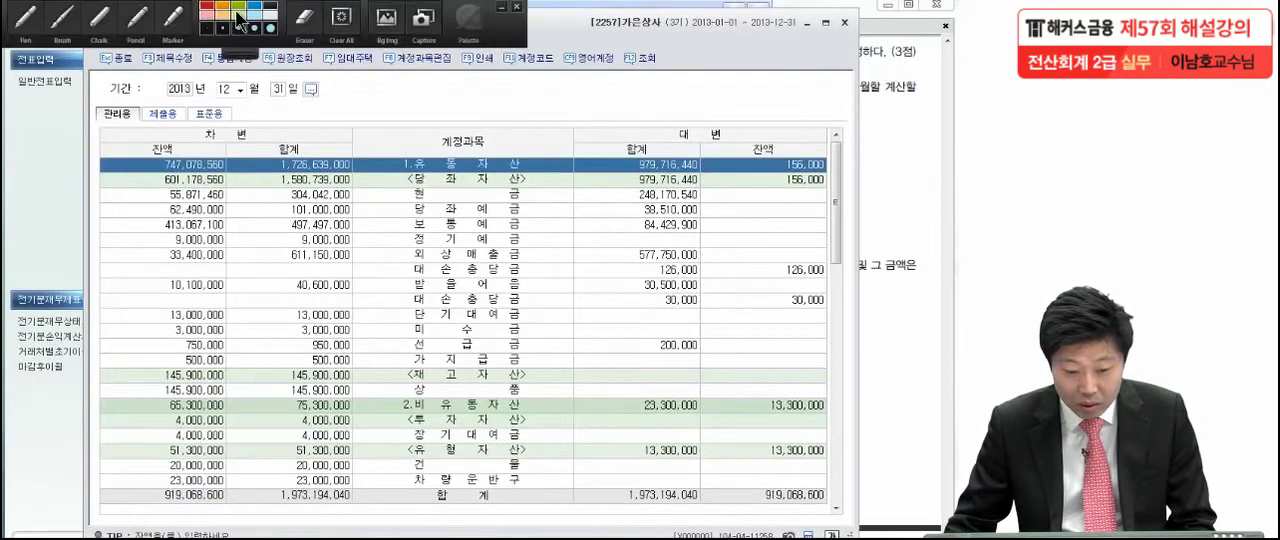
# Mark the 외상매출금 and 받을어음 debit balances and their two 대손충당금 credit balances with the brush
pyautogui.click(60, 14)
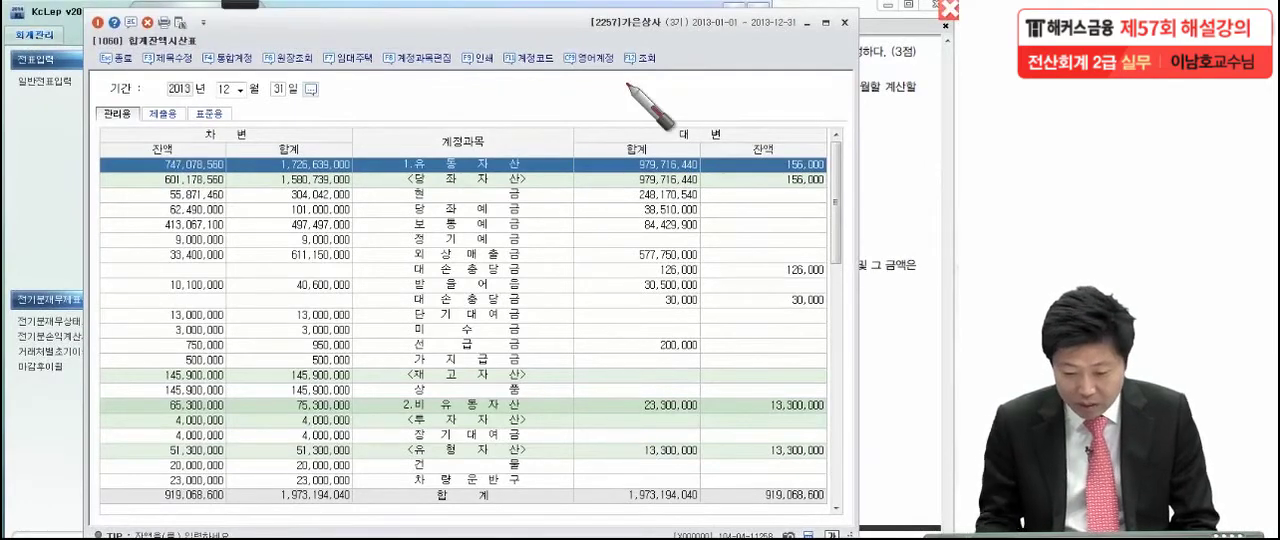
pyautogui.moveTo(232, 251); pyautogui.dragTo(229, 257)
pyautogui.moveTo(238, 291); pyautogui.dragTo(236, 299)
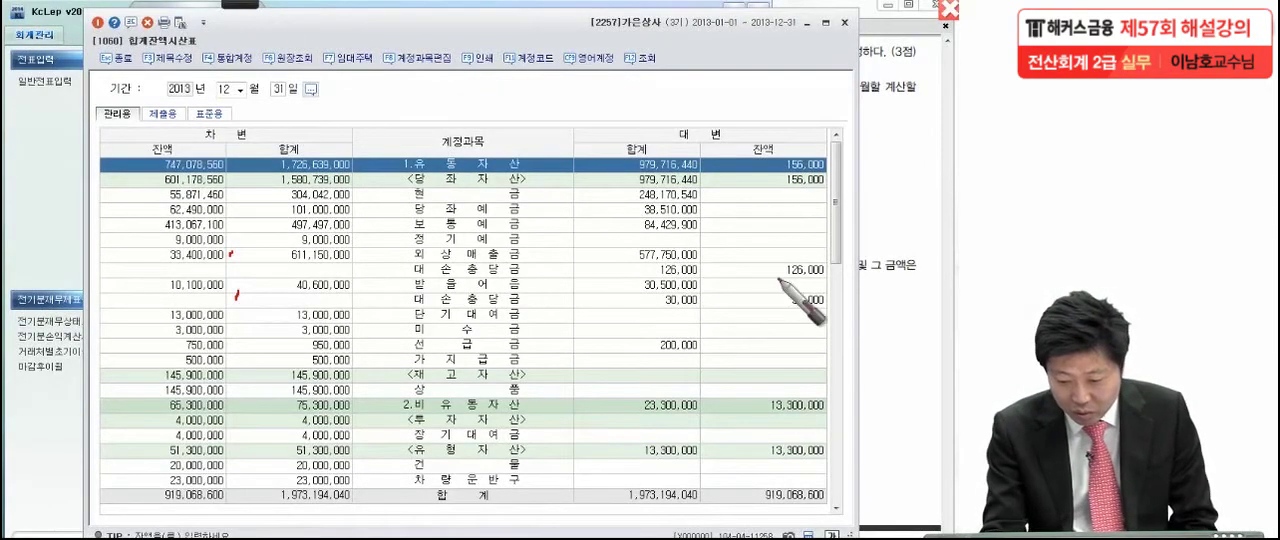
pyautogui.moveTo(829, 314); pyautogui.dragTo(831, 322)
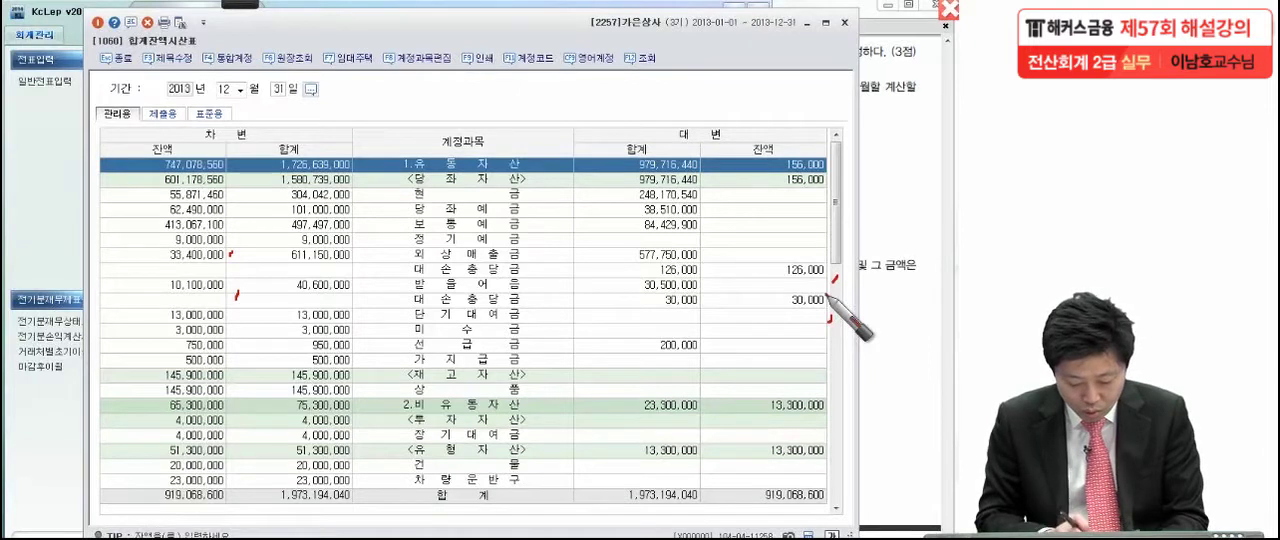
# Handwrite the 외상매출금 allowance calculation 334,000 − 126,000 = 208,000 over the trial balance, with the result boxed
pyautogui.moveTo(346, 72)
pyautogui.mouseDown()
pyautogui.moveTo(346, 104)
pyautogui.moveTo(388, 72)
pyautogui.moveTo(432, 134)
pyautogui.moveTo(458, 106)
pyautogui.moveTo(576, 114)
pyautogui.moveTo(594, 130)
pyautogui.mouseUp()
pyautogui.moveTo(604, 96); pyautogui.dragTo(640, 128)
pyautogui.moveTo(676, 68)
pyautogui.mouseDown()
pyautogui.moveTo(690, 112)
pyautogui.moveTo(788, 104)
pyautogui.mouseUp()
pyautogui.moveTo(764, 117); pyautogui.dragTo(788, 115)
pyautogui.moveTo(808, 158)
pyautogui.mouseDown()
pyautogui.moveTo(806, 45)
pyautogui.moveTo(945, 125)
pyautogui.moveTo(815, 143)
pyautogui.mouseUp()
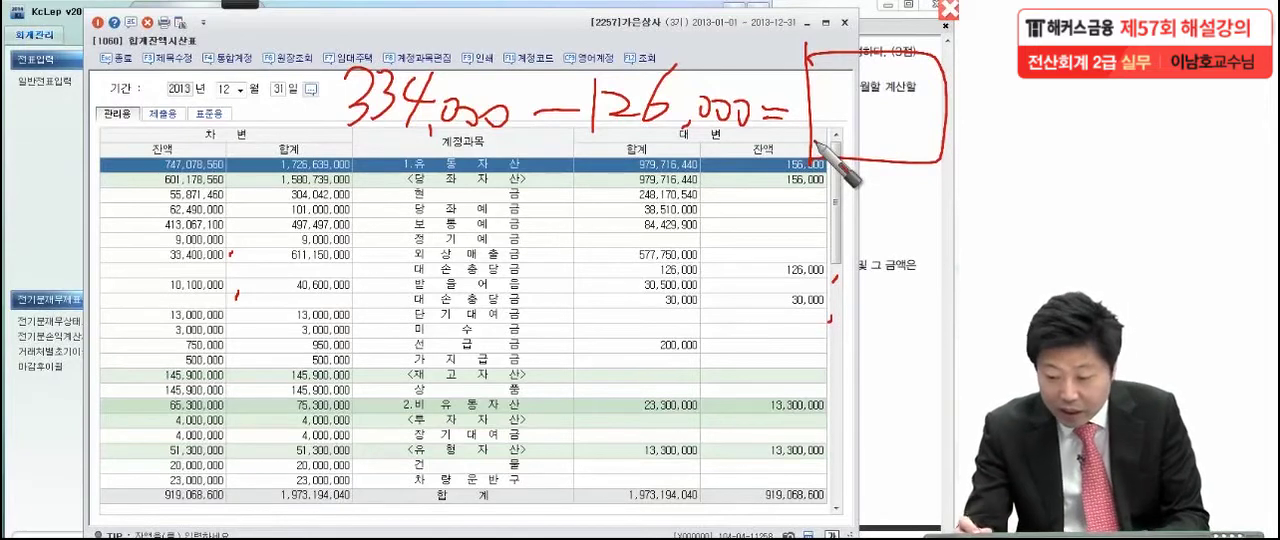
pyautogui.moveTo(814, 92)
pyautogui.mouseDown()
pyautogui.moveTo(842, 120)
pyautogui.moveTo(858, 96)
pyautogui.moveTo(893, 125)
pyautogui.moveTo(924, 118)
pyautogui.mouseUp()
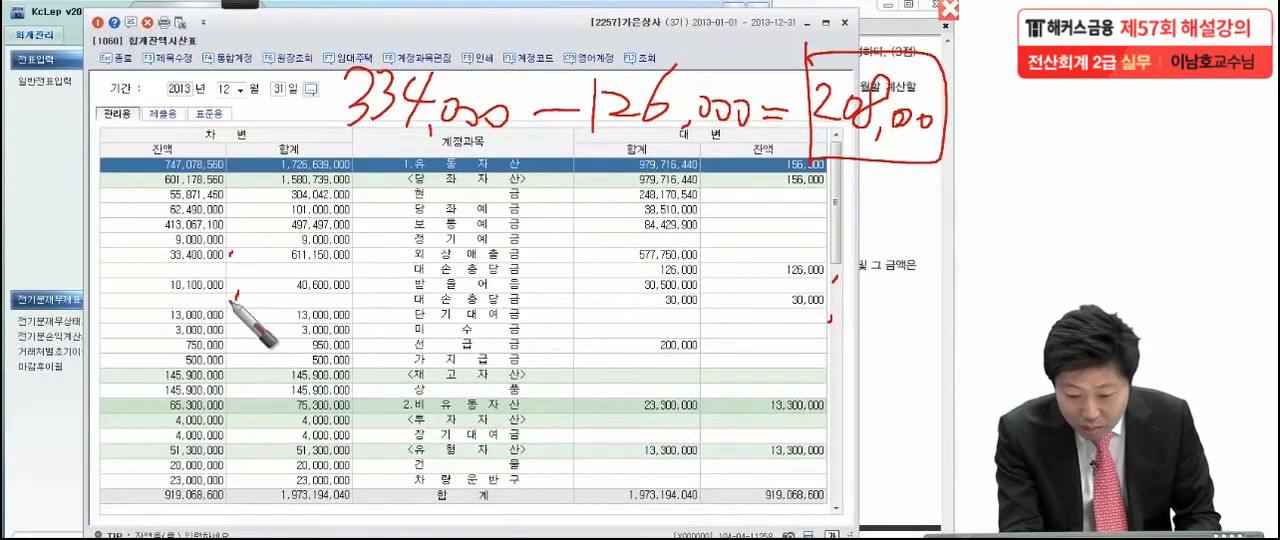
# Handwrite the 받을어음 allowance calculation 101,000 − 30,000 = 71,000 with its result boxed, and add circled marks beside both boxed results
pyautogui.moveTo(357, 269)
pyautogui.mouseDown()
pyautogui.moveTo(385, 300)
pyautogui.moveTo(420, 268)
pyautogui.moveTo(416, 292)
pyautogui.moveTo(596, 284)
pyautogui.moveTo(642, 300)
pyautogui.moveTo(706, 268)
pyautogui.moveTo(760, 273)
pyautogui.mouseUp()
pyautogui.moveTo(767, 208)
pyautogui.mouseDown()
pyautogui.moveTo(766, 290)
pyautogui.moveTo(932, 258)
pyautogui.moveTo(772, 288)
pyautogui.mouseUp()
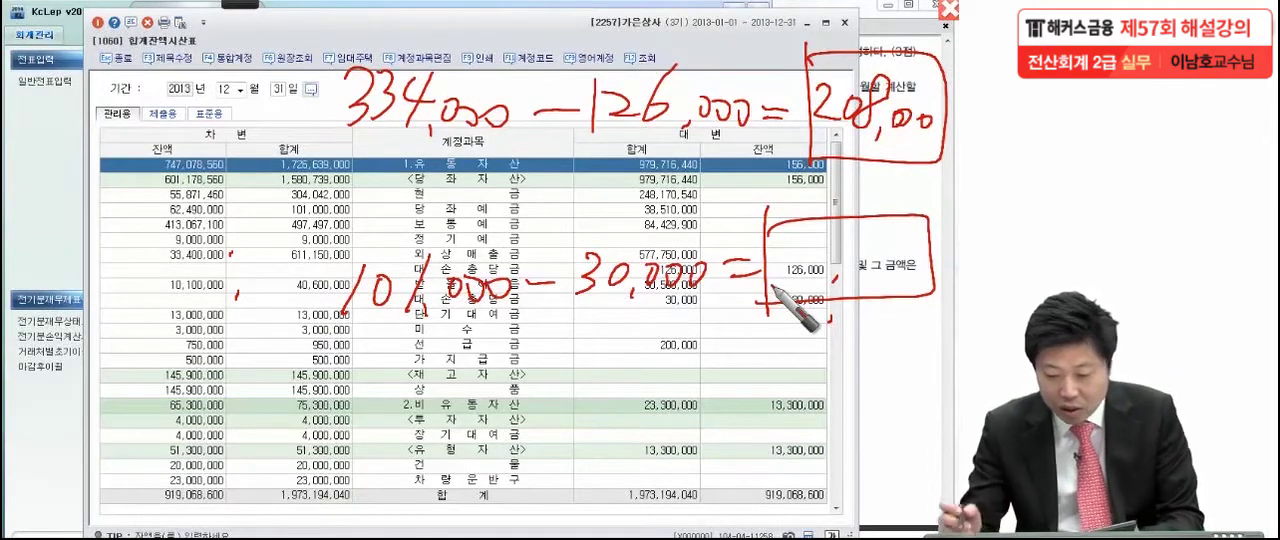
pyautogui.moveTo(790, 234); pyautogui.dragTo(804, 268)
pyautogui.moveTo(836, 233)
pyautogui.mouseDown()
pyautogui.moveTo(826, 288)
pyautogui.moveTo(845, 298)
pyautogui.moveTo(868, 264)
pyautogui.moveTo(888, 266)
pyautogui.mouseUp()
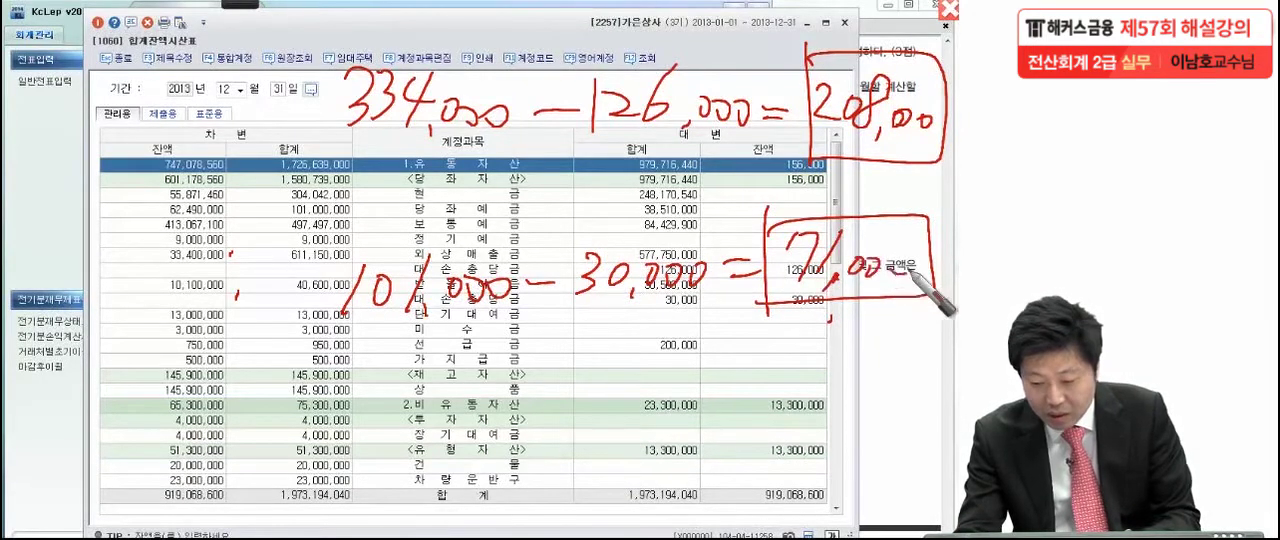
pyautogui.moveTo(770, 4); pyautogui.dragTo(784, 90)
pyautogui.moveTo(748, 207)
pyautogui.mouseDown()
pyautogui.moveTo(776, 183)
pyautogui.moveTo(738, 285)
pyautogui.mouseUp()
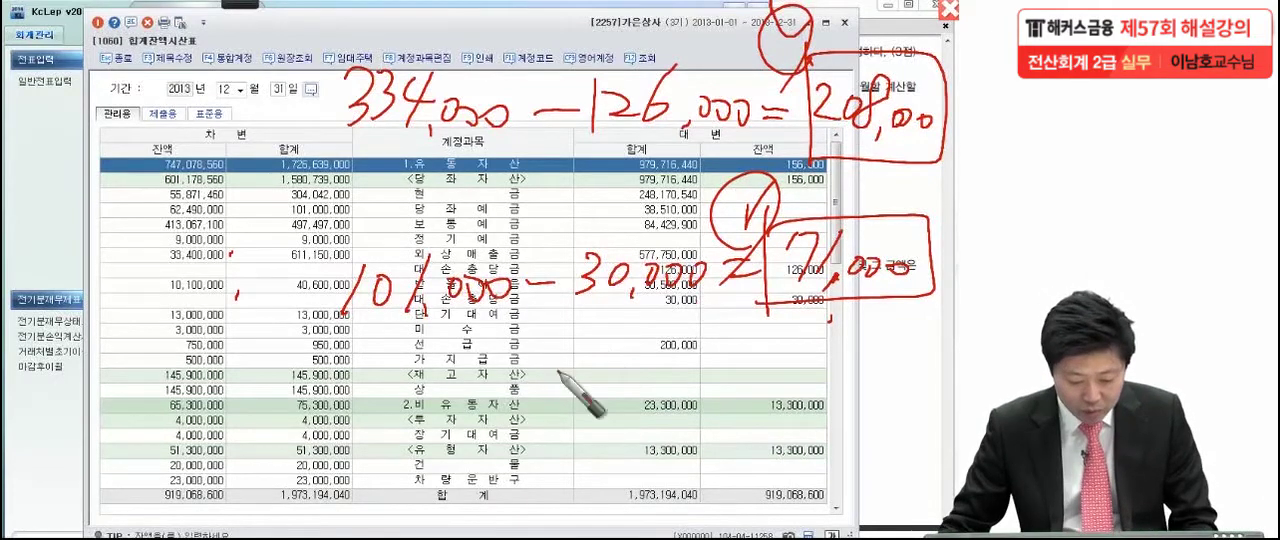
# Clear the handwriting and, in 일반전표입력 for 12월 31일, enter a credit line for 대손충당금 of 외상매출금 (0109) with 208,000
pyautogui.press('Escape')
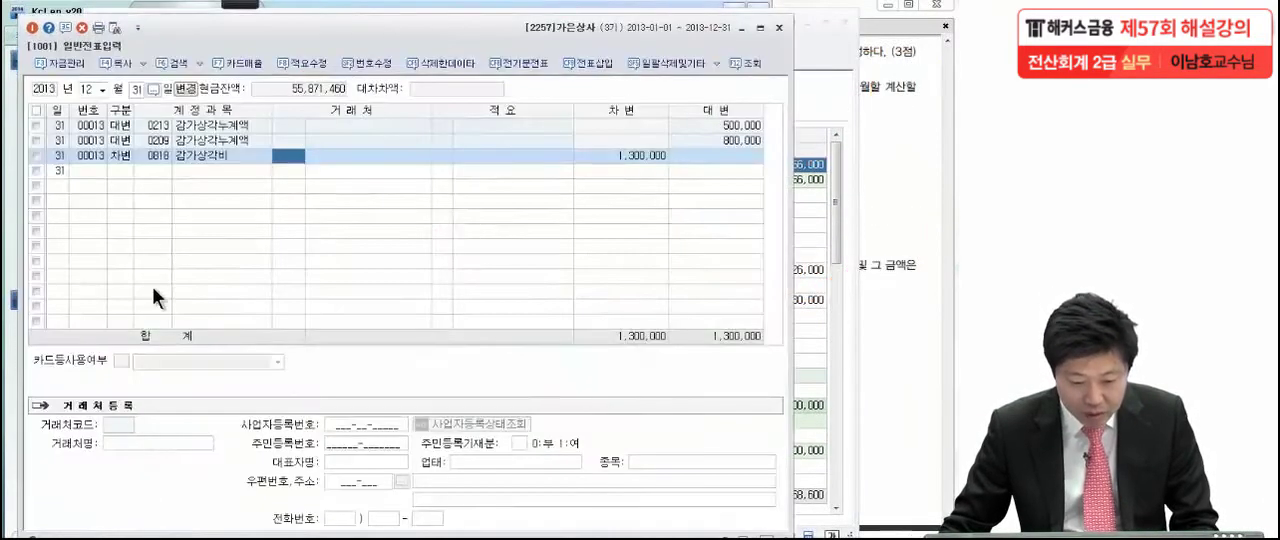
pyautogui.click(131, 172)
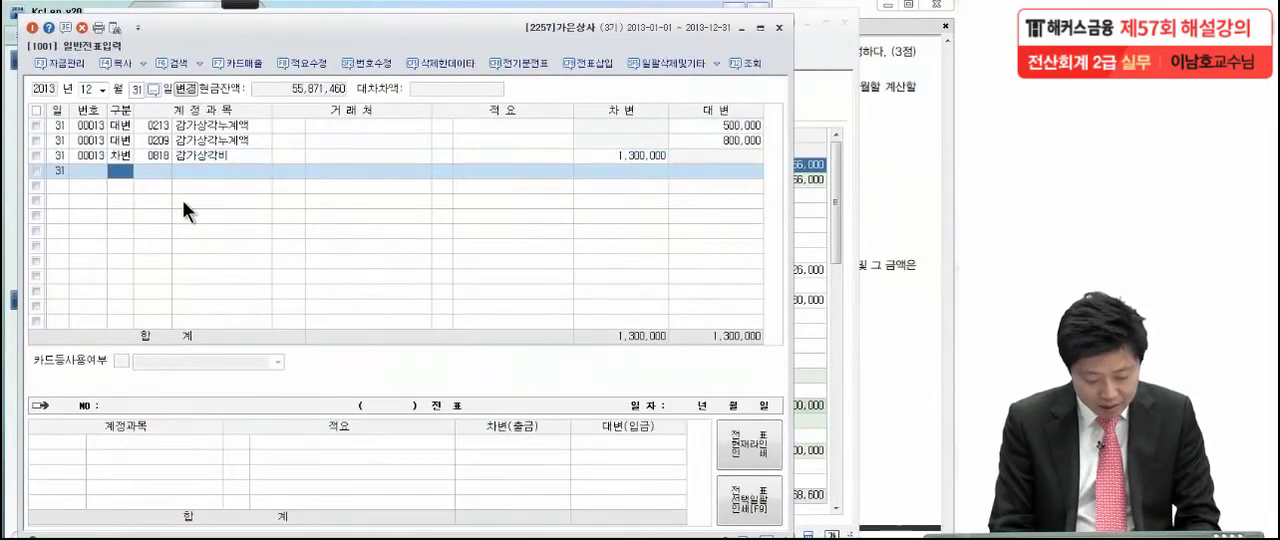
pyautogui.write('4')
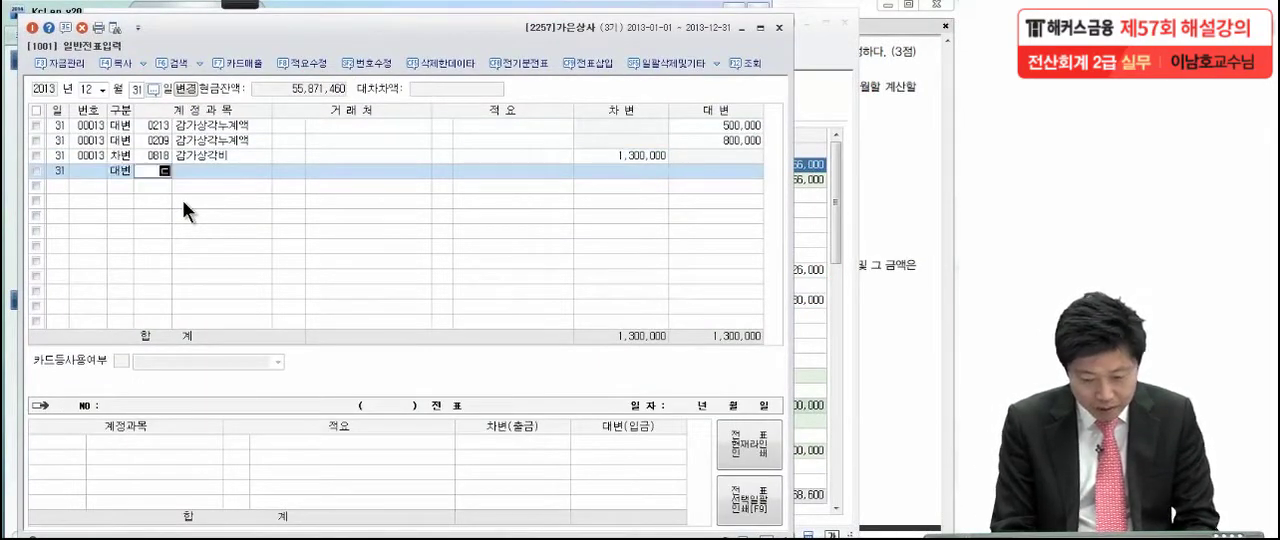
pyautogui.write('대손충')
pyautogui.press('Return')
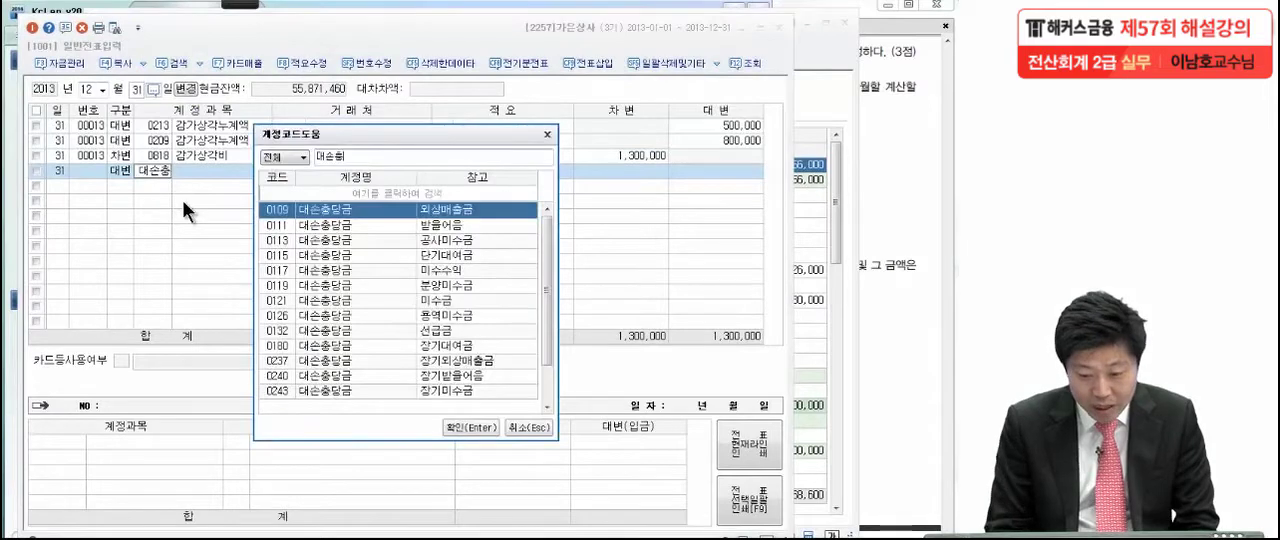
pyautogui.press('Return')
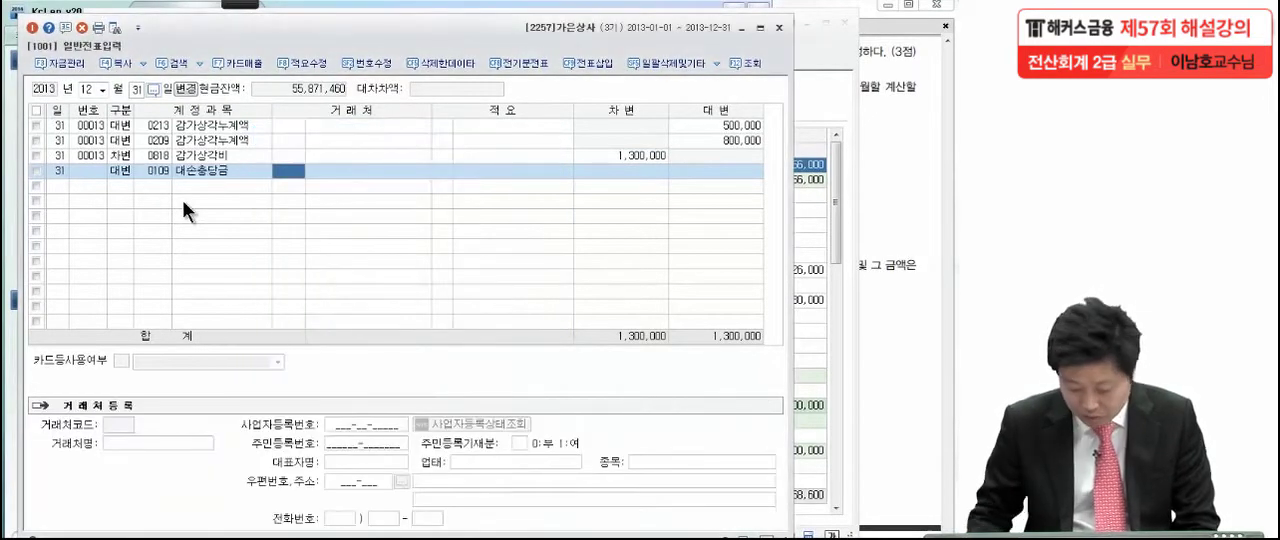
pyautogui.press('Return')
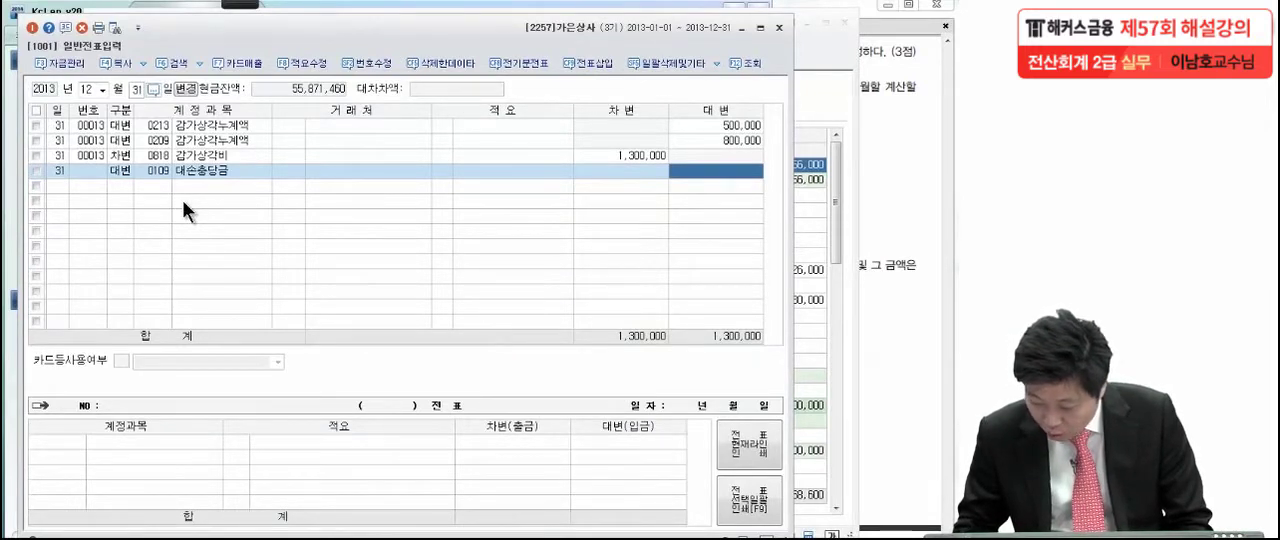
pyautogui.write('0')
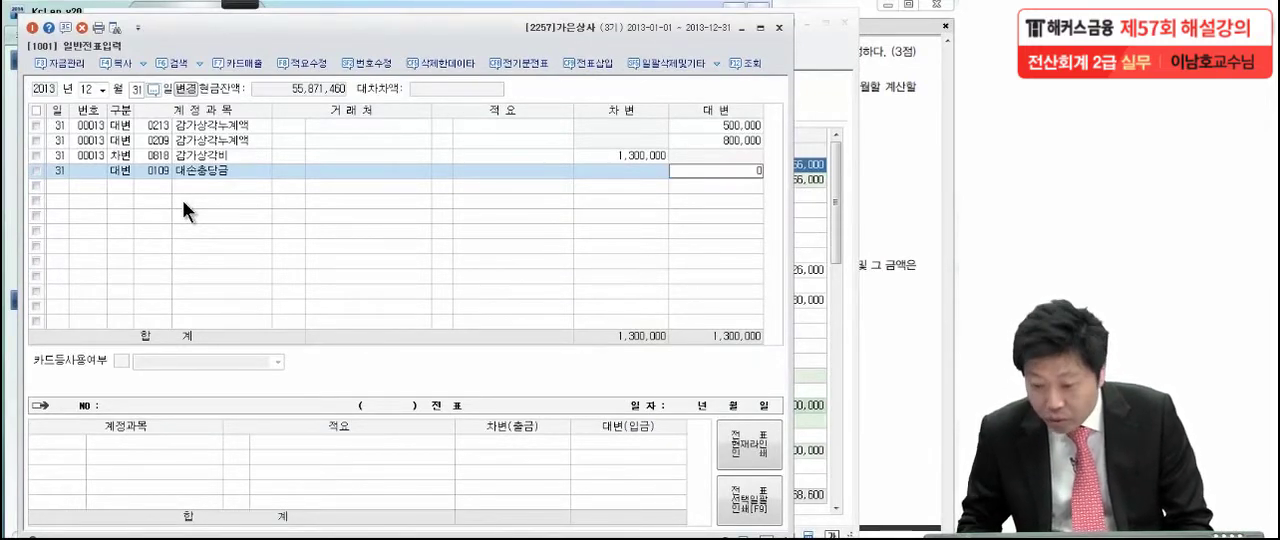
pyautogui.press('BackSpace')
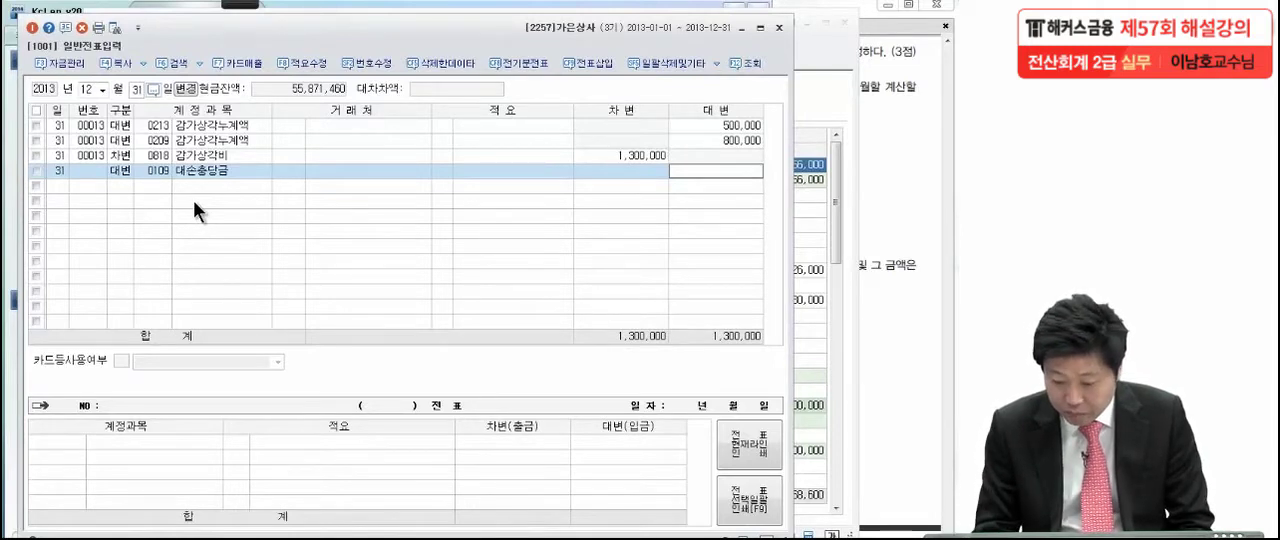
pyautogui.write('208,000')
pyautogui.press('Return')
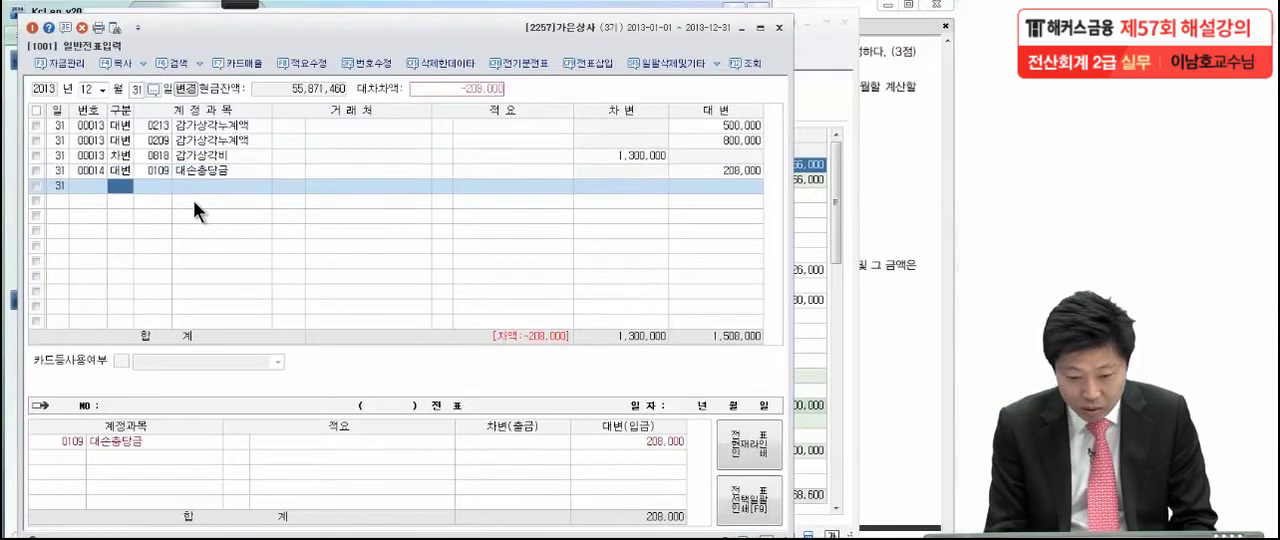
# Enter a second credit line for 대손충당금 of 받을어음 (0111) with 71,000
pyautogui.write('4대손')
pyautogui.write('충')
pyautogui.press('Return')
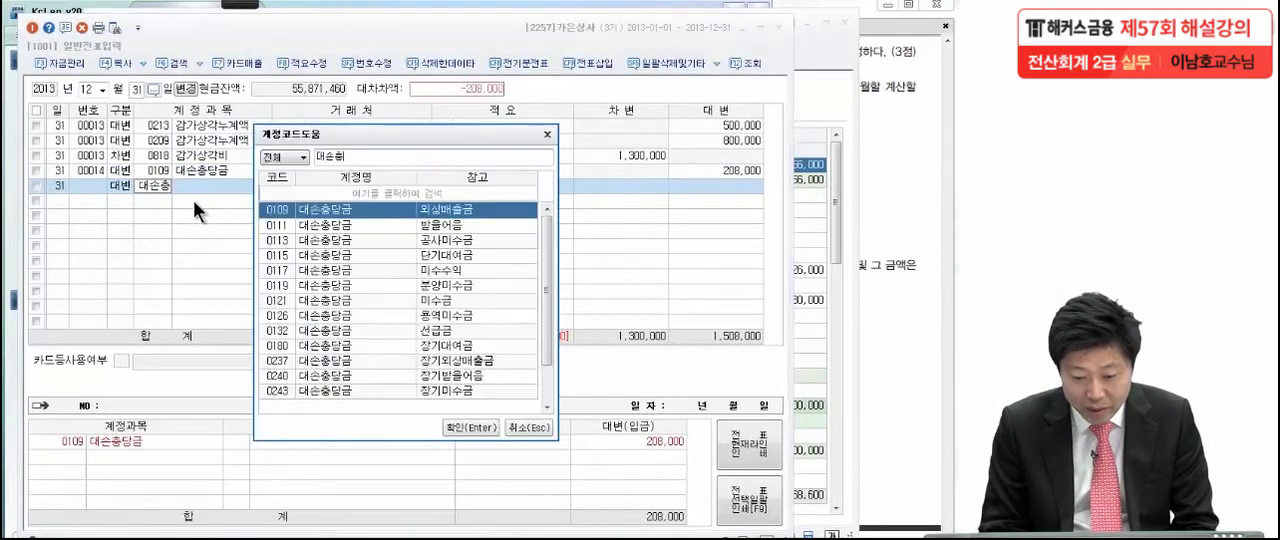
pyautogui.press('Down')
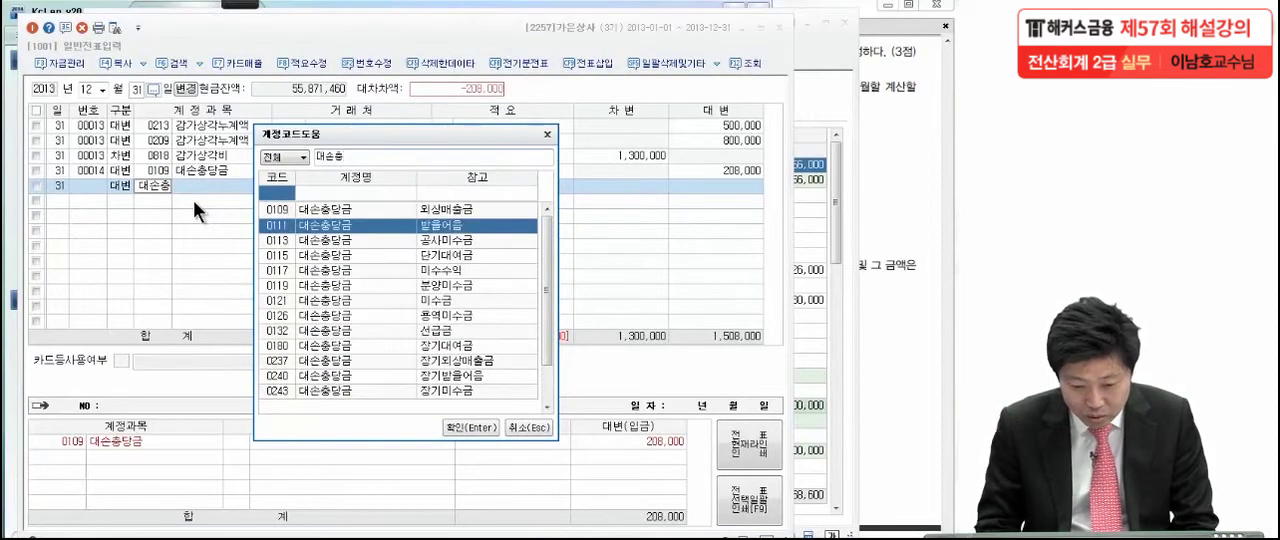
pyautogui.press('Return')
pyautogui.click(721, 186)
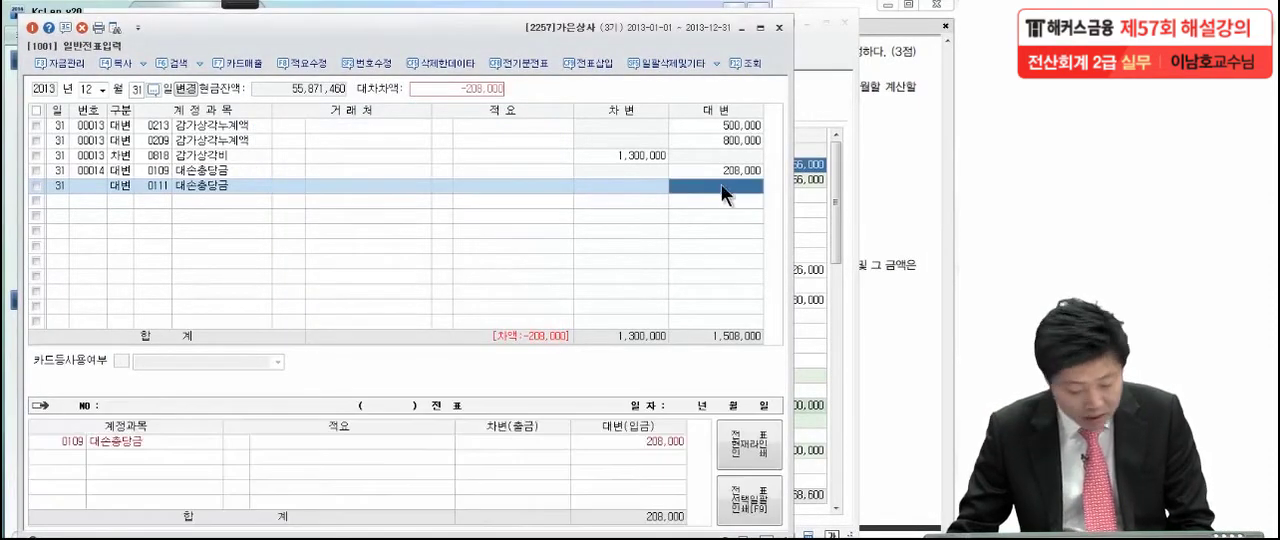
pyautogui.write('21000')
pyautogui.press('Return')
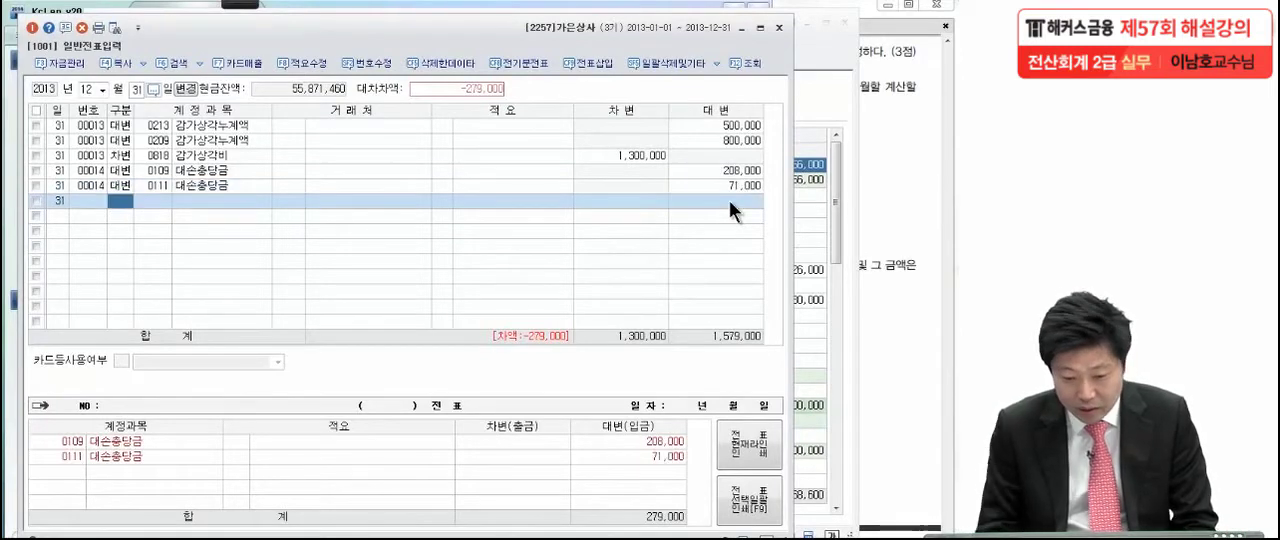
# Balance the allowance voucher with a debit line for 대손상각비 under 판매관리비 (0835), accepting 279,000
pyautogui.write('3')
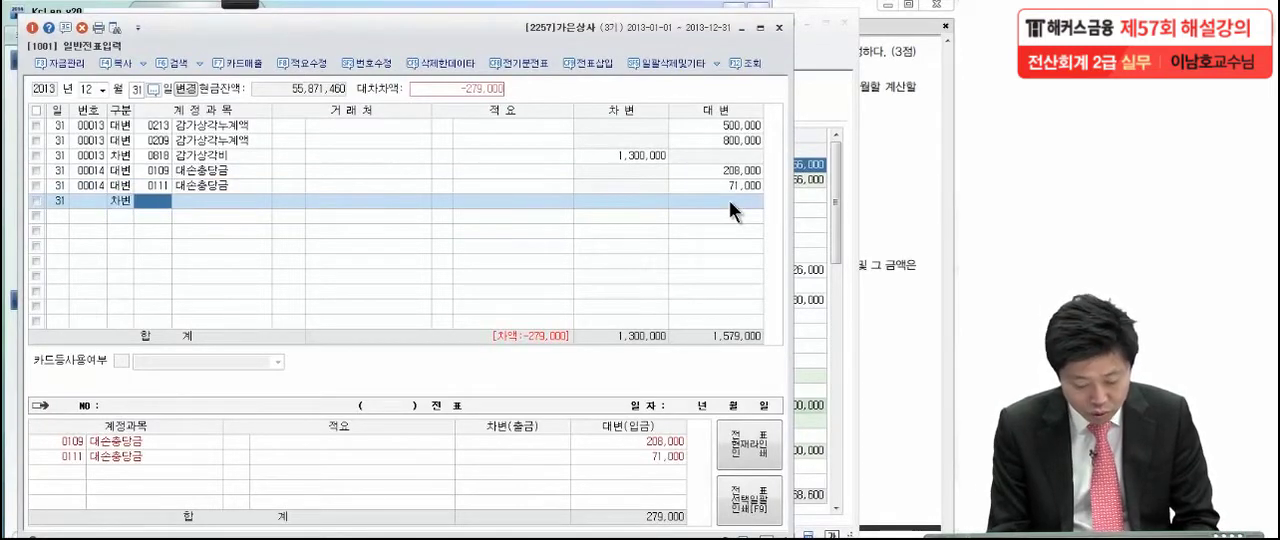
pyautogui.write('대손상')
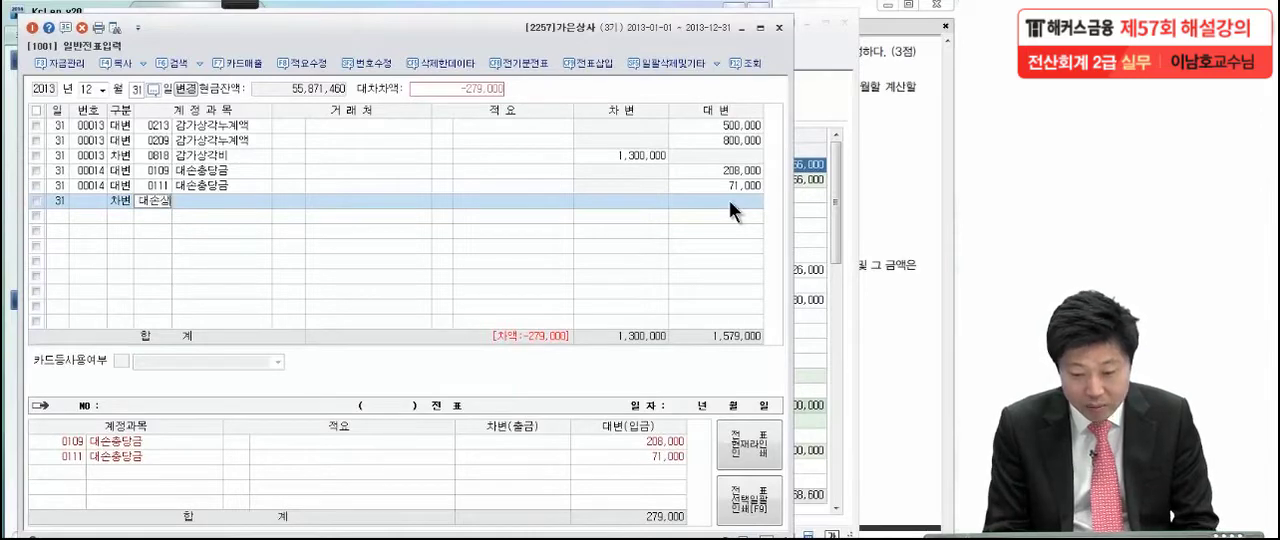
pyautogui.press('Return')
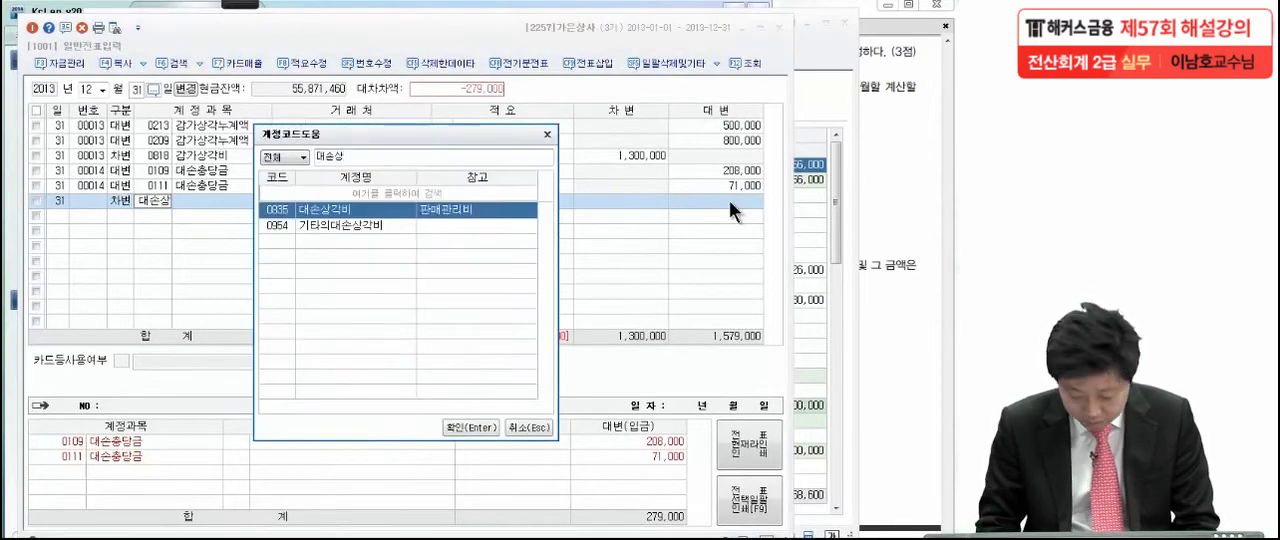
pyautogui.press('Return')
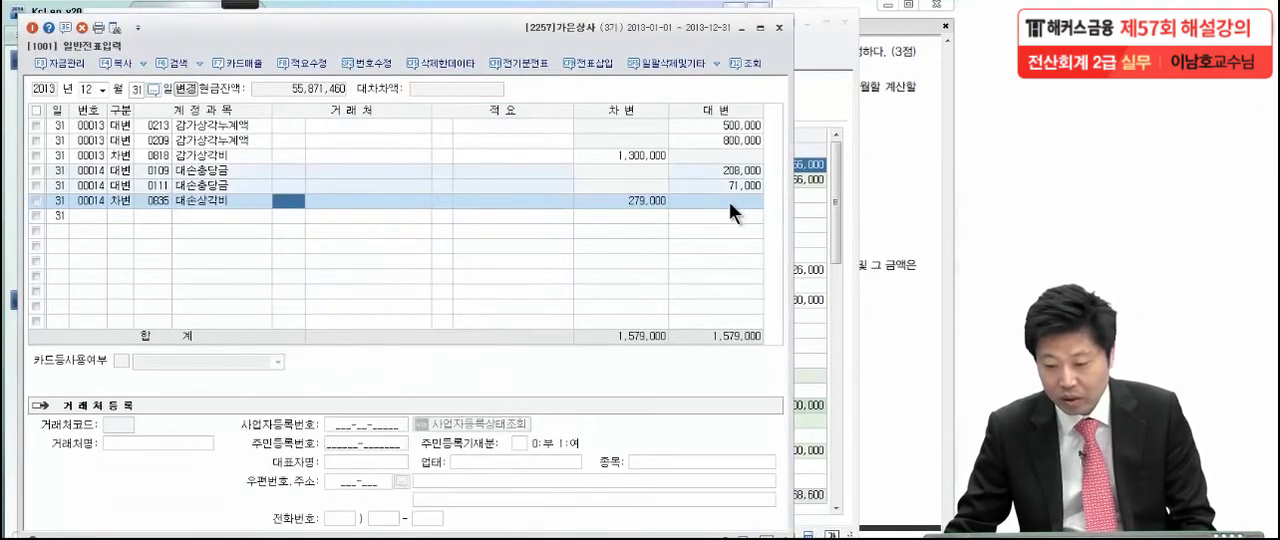
pyautogui.click(654, 201)
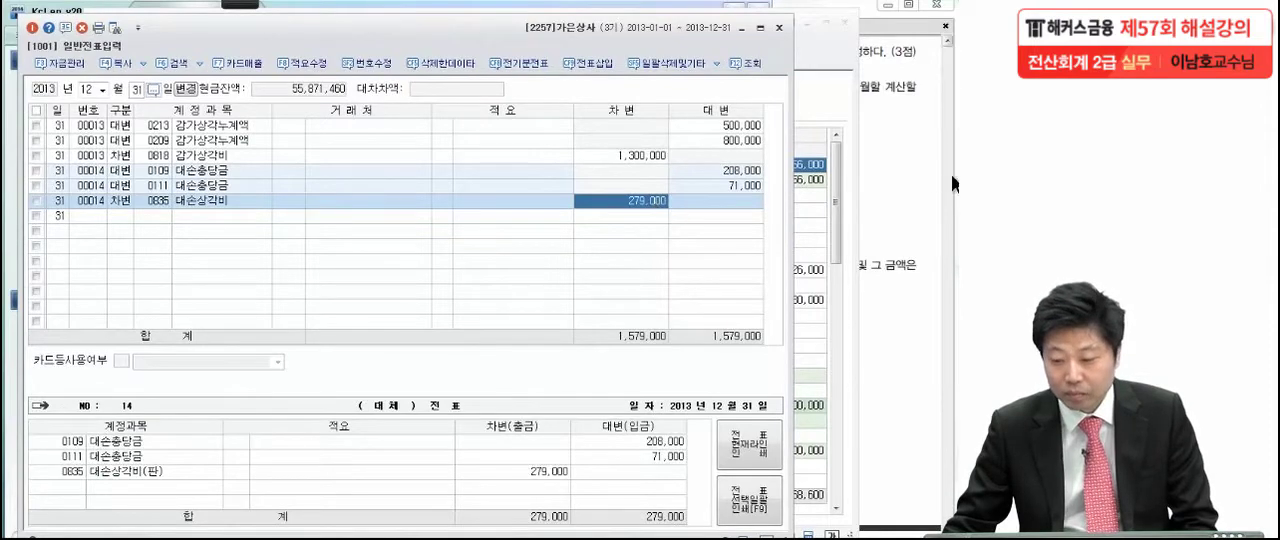
# Switch to the exam PDF in Adobe Reader and mark the 보험료 amount and coverage period in 문제6 (3) with the brush
pyautogui.click(916, 191)
pyautogui.moveTo(823, 340); pyautogui.dragTo(824, 322)
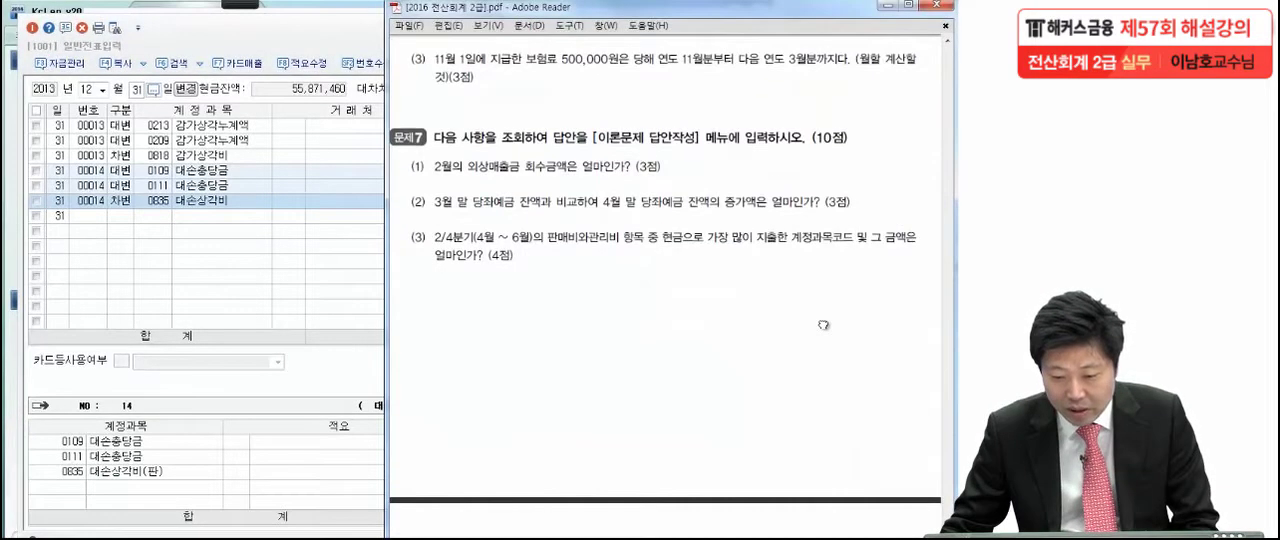
pyautogui.click(240, 5)
pyautogui.click(48, 28)
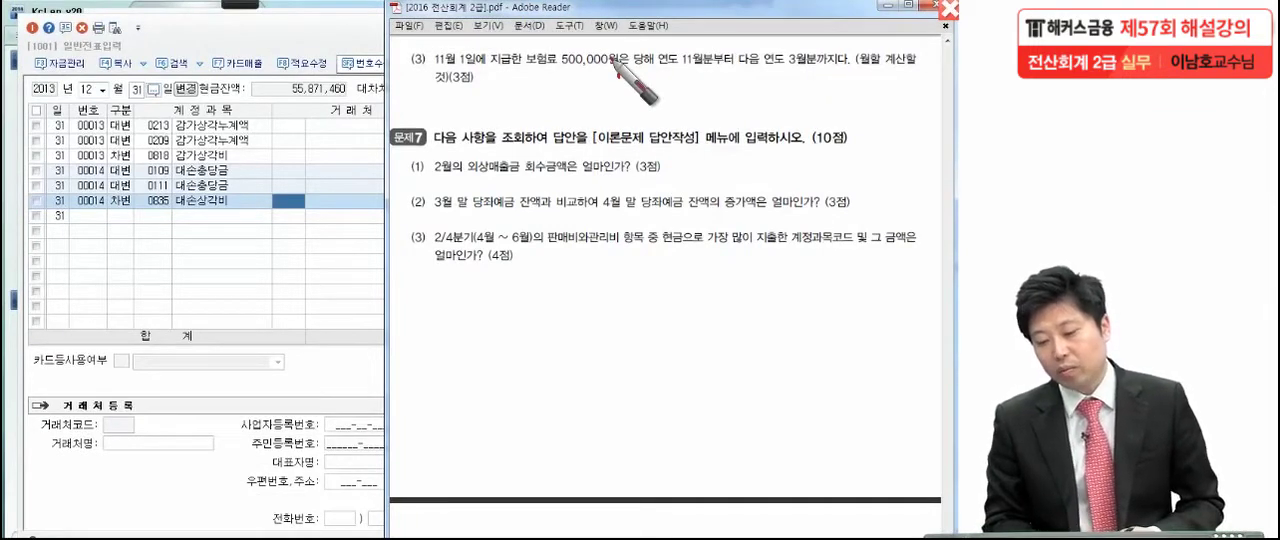
pyautogui.moveTo(850, 66); pyautogui.dragTo(854, 72)
pyautogui.click(482, 88)
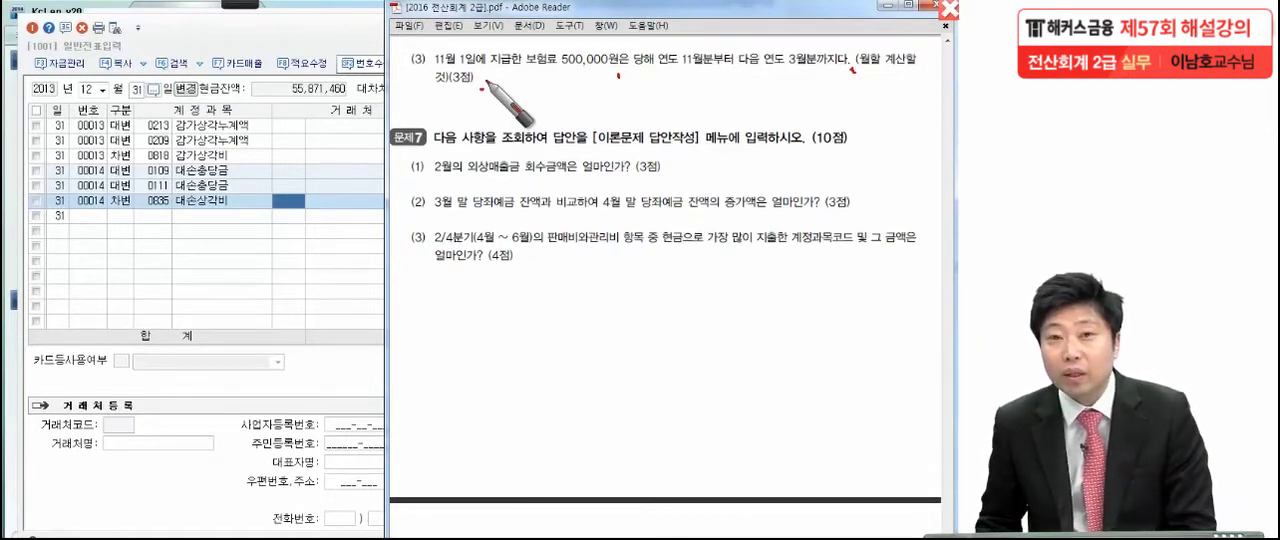
pyautogui.moveTo(572, 92)
pyautogui.mouseDown()
pyautogui.moveTo(605, 125)
pyautogui.moveTo(640, 100)
pyautogui.moveTo(790, 100)
pyautogui.mouseUp()
pyautogui.moveTo(540, 126); pyautogui.dragTo(846, 140)
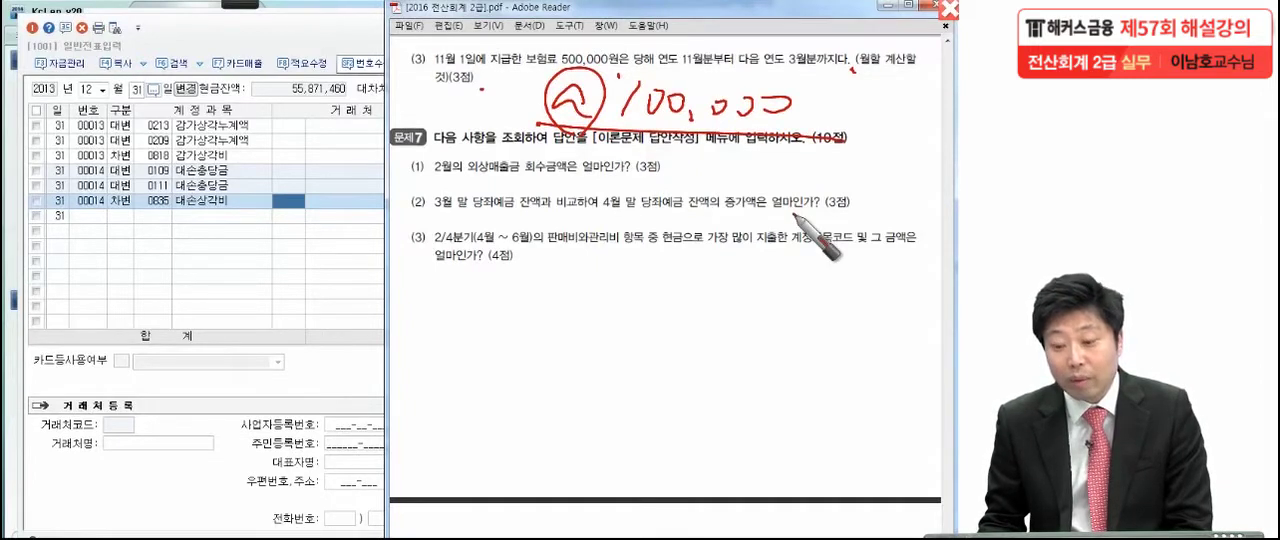
pyautogui.moveTo(784, 73); pyautogui.dragTo(818, 71)
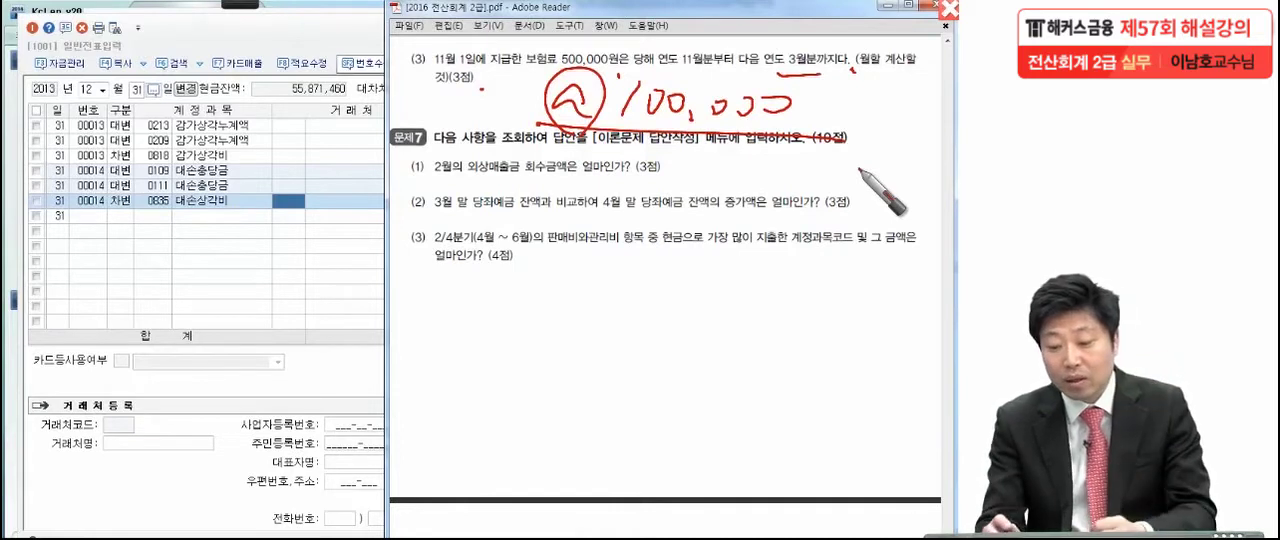
pyautogui.moveTo(565, 262)
pyautogui.mouseDown()
pyautogui.moveTo(576, 286)
pyautogui.moveTo(775, 268)
pyautogui.mouseUp()
pyautogui.moveTo(546, 226)
pyautogui.mouseDown()
pyautogui.moveTo(537, 328)
pyautogui.moveTo(801, 290)
pyautogui.moveTo(512, 316)
pyautogui.mouseUp()
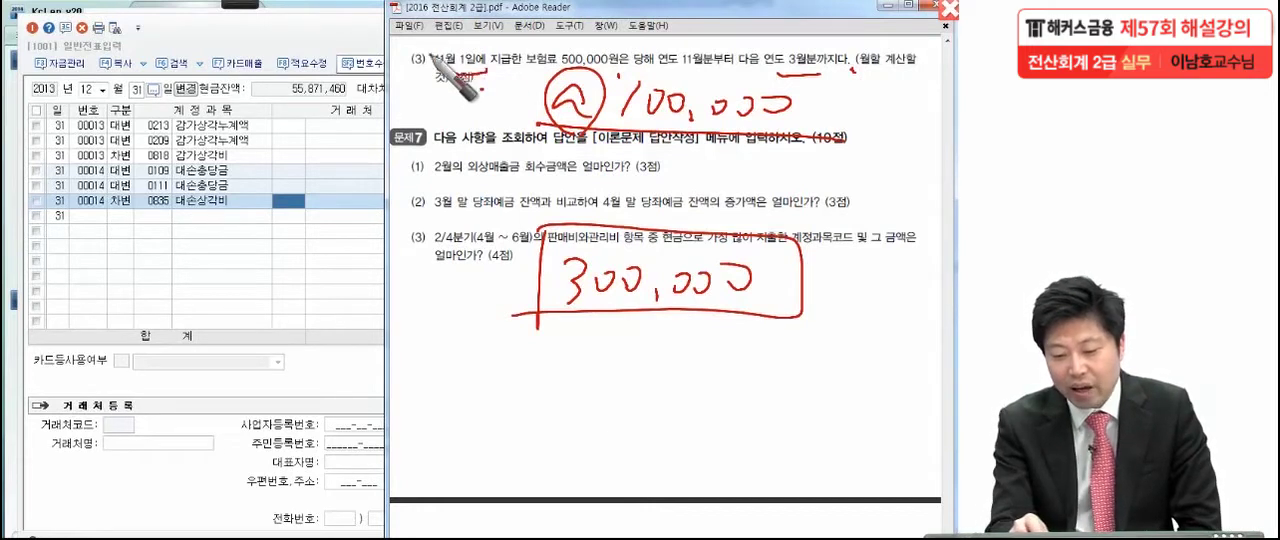
pyautogui.moveTo(486, 46); pyautogui.dragTo(434, 70)
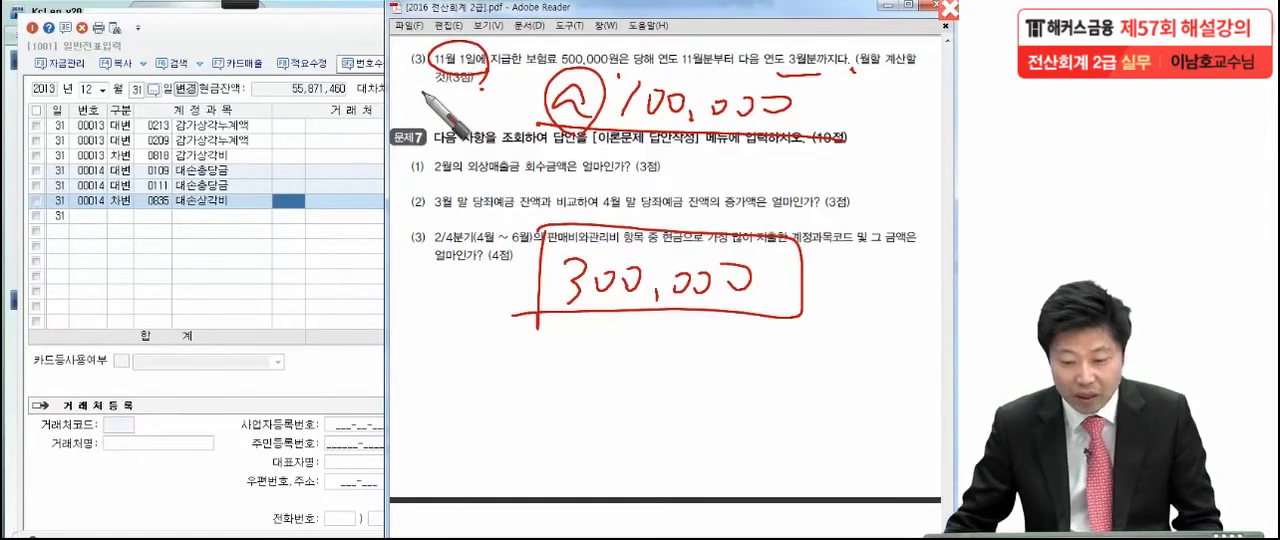
# Clear the handwriting, display the 11월 1일 vouchers in KcLep's 일반전표입력, and check how the 보험료 payment was recorded
pyautogui.press('Escape')
pyautogui.click(102, 86)
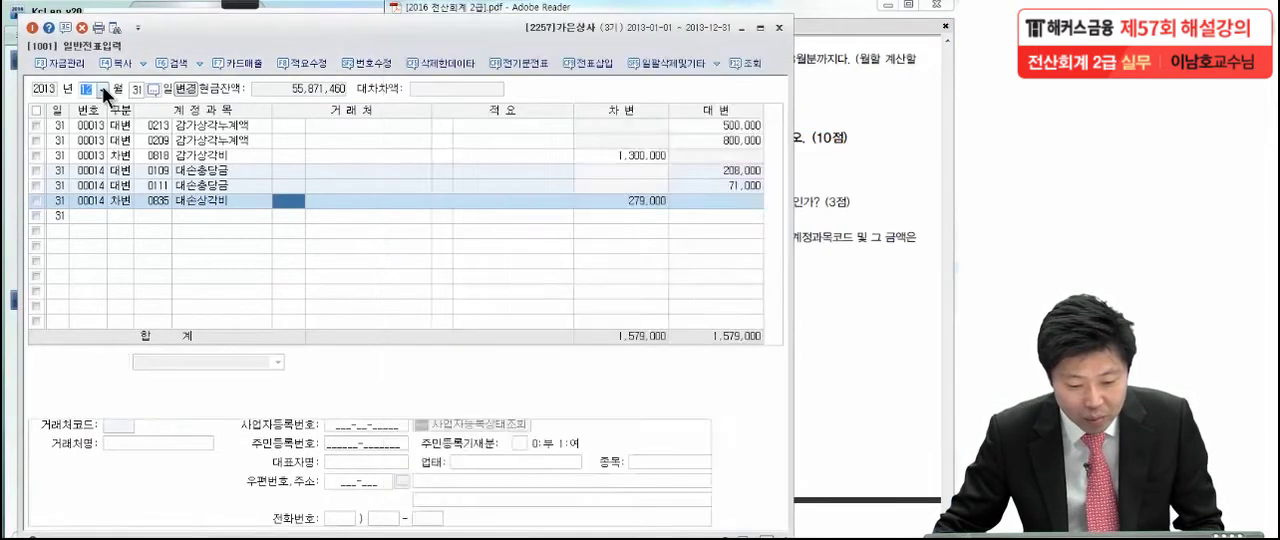
pyautogui.click(102, 86)
pyautogui.click(92, 206)
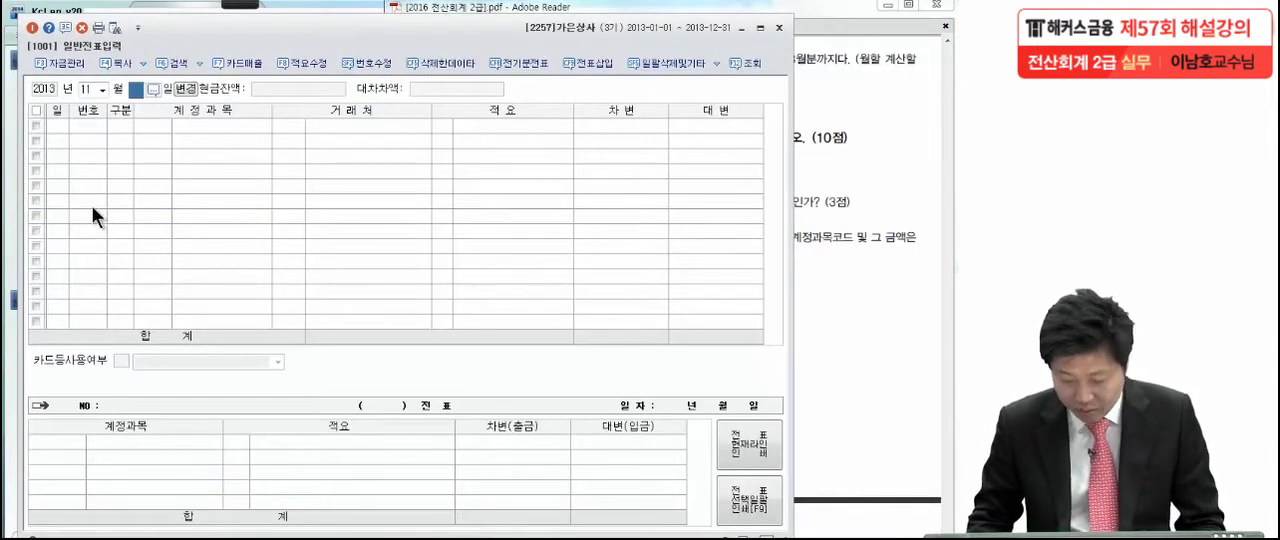
pyautogui.write('1')
pyautogui.press('Return')
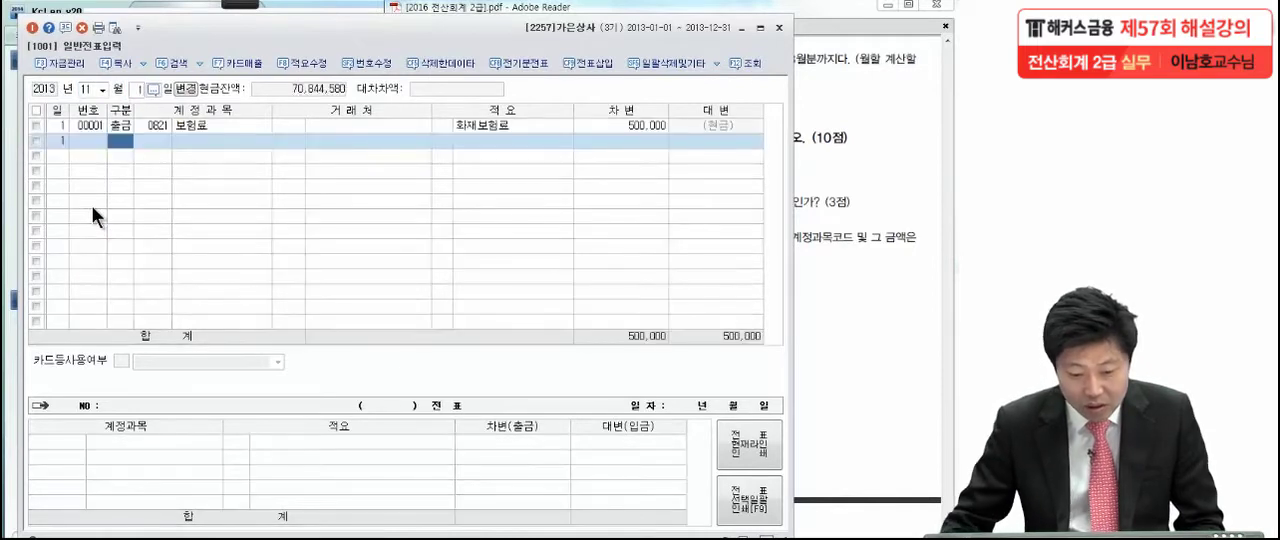
pyautogui.click(212, 124)
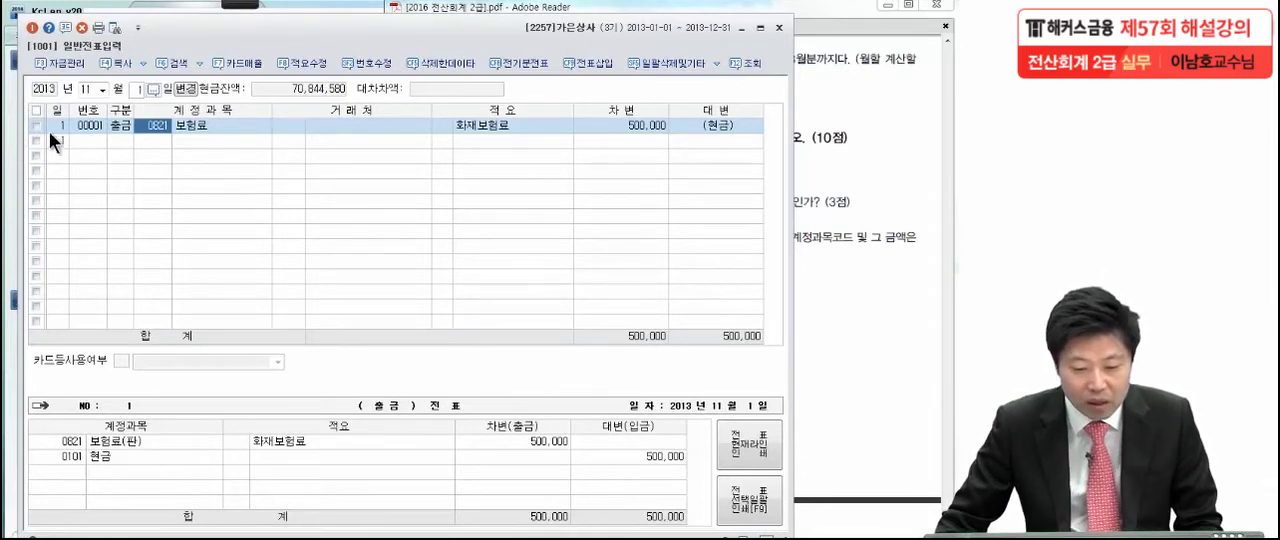
# Return to the 12월 31일 vouchers and enter a debit line for 선급비용 (0133) with 300,000
pyautogui.click(102, 91)
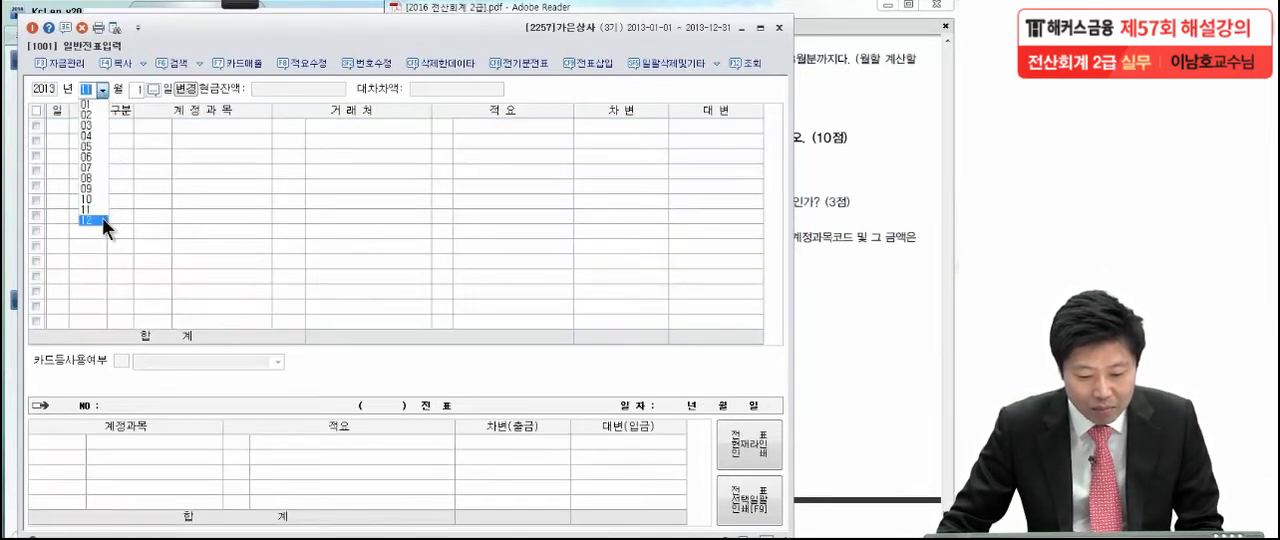
pyautogui.click(105, 217)
pyautogui.write('31')
pyautogui.press('Return')
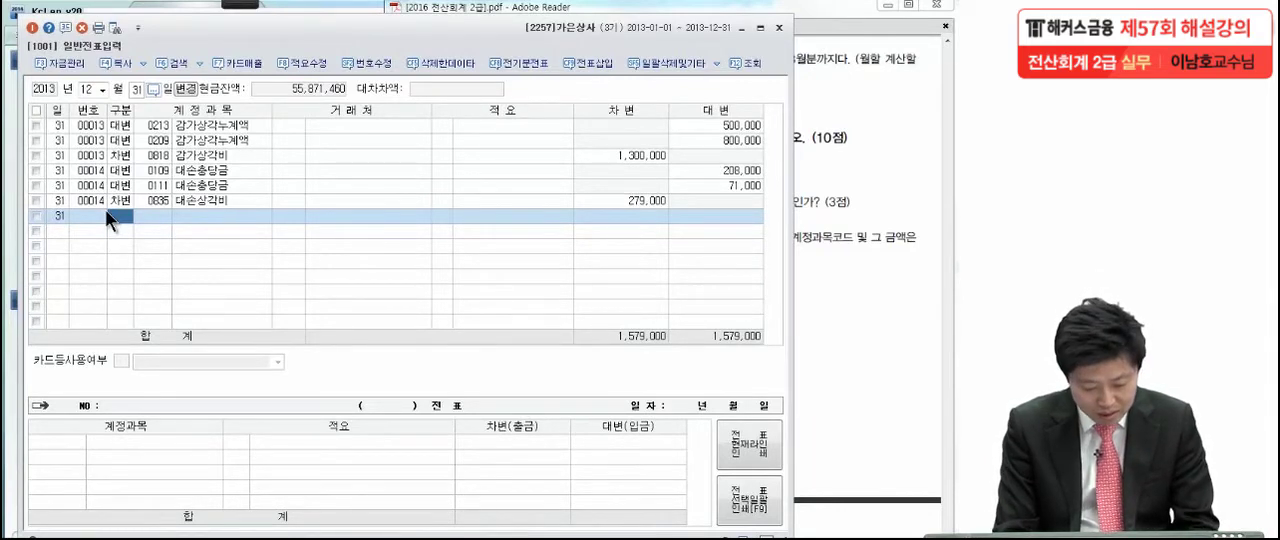
pyautogui.write('3')
pyautogui.press('Return')
pyautogui.write('선급비')
pyautogui.press('Return')
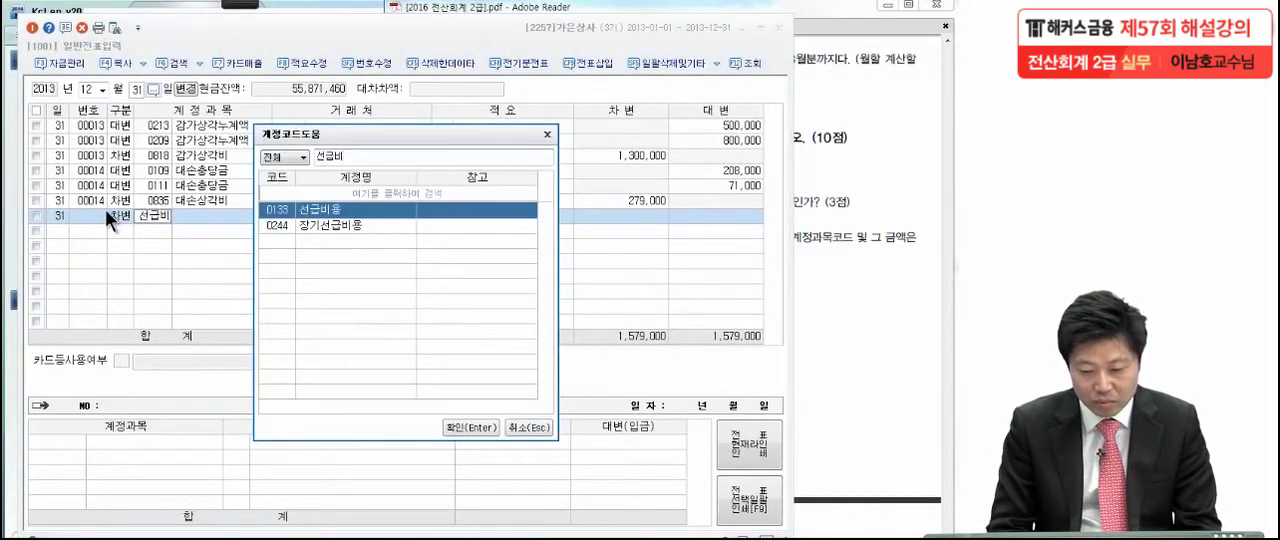
pyautogui.press('Return')
pyautogui.press('Return')
pyautogui.press('Return')
pyautogui.write('3000000')
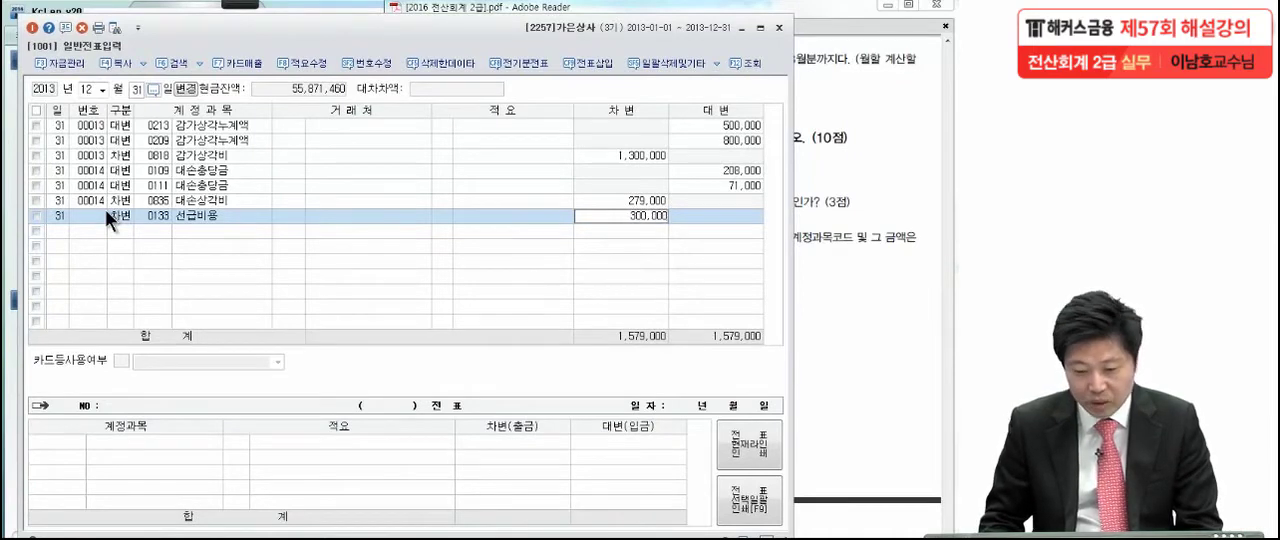
pyautogui.press('Return')
# Add a credit line for the selling and administrative 보험료 (0821) with 300,000 to complete the 선급비용 voucher of 12월 31일
pyautogui.write('4')
pyautogui.press('Return')
pyautogui.write('보험')
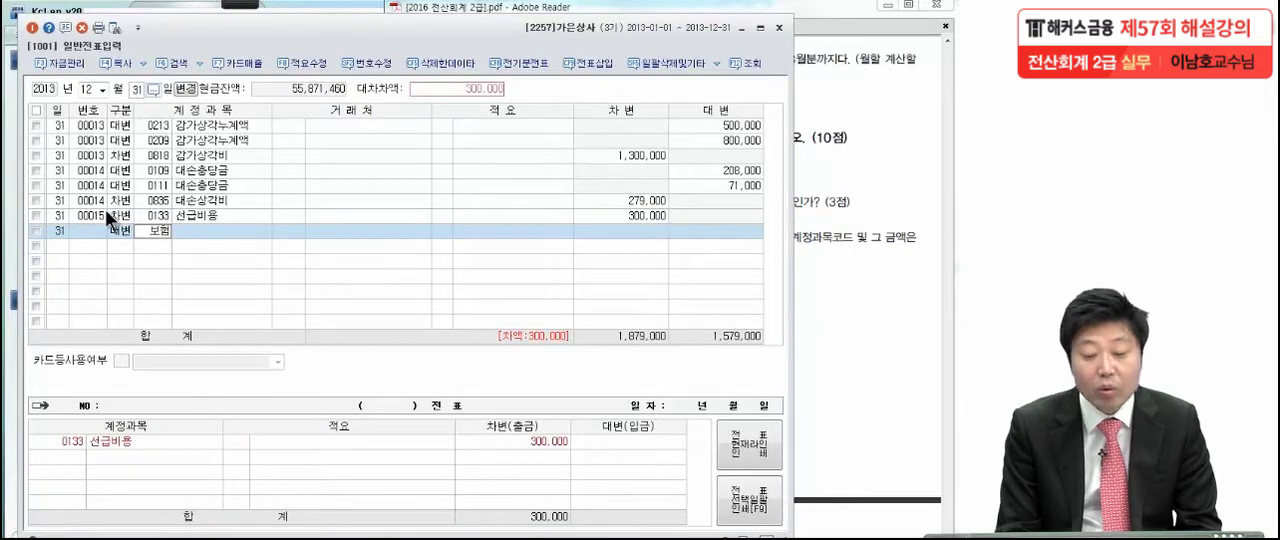
pyautogui.press('Return')
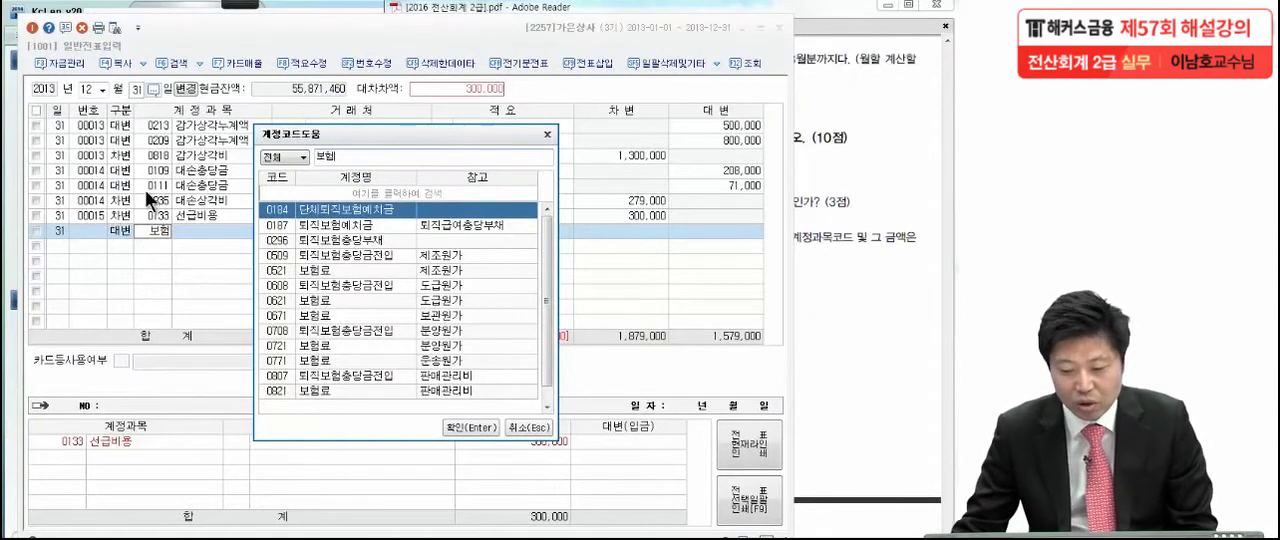
pyautogui.scroll(-1, 545, 272)
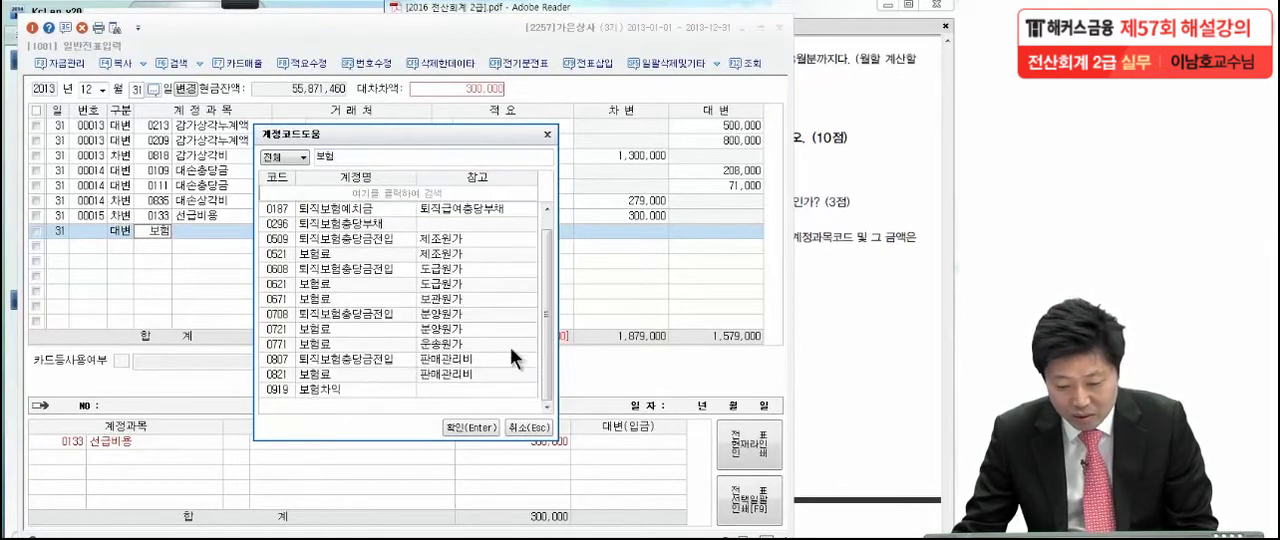
pyautogui.click(344, 373)
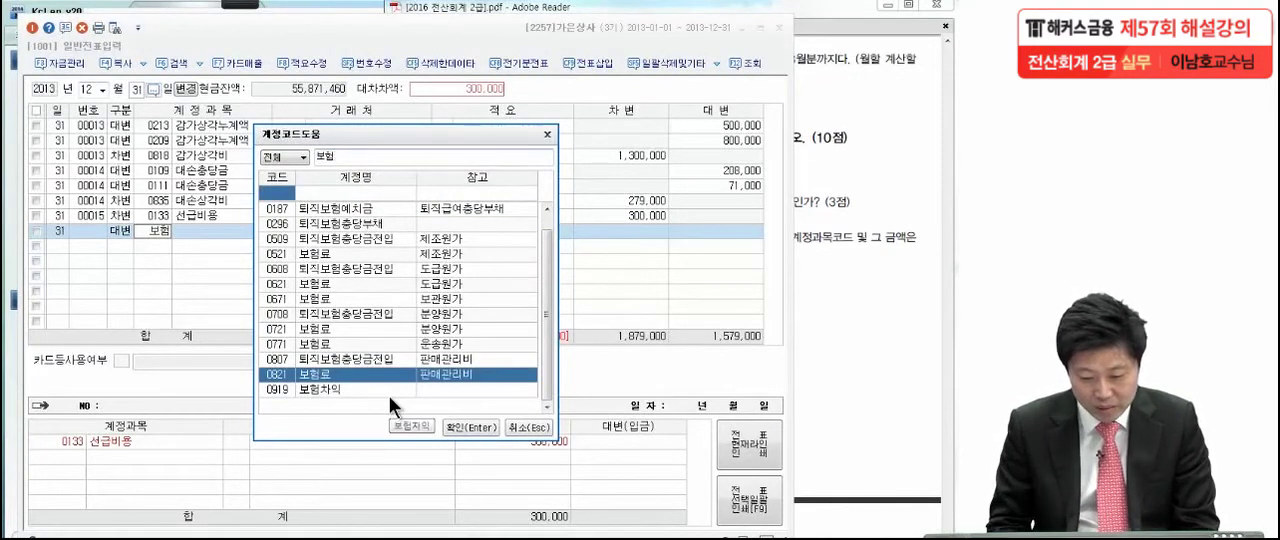
pyautogui.press('Return')
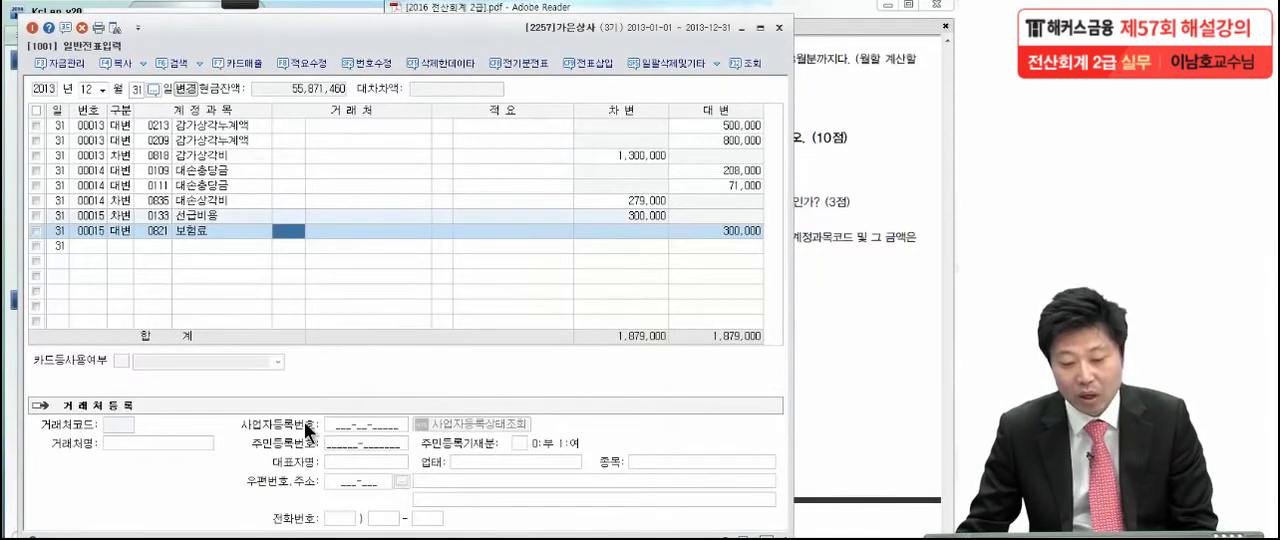
pyautogui.click(203, 233)
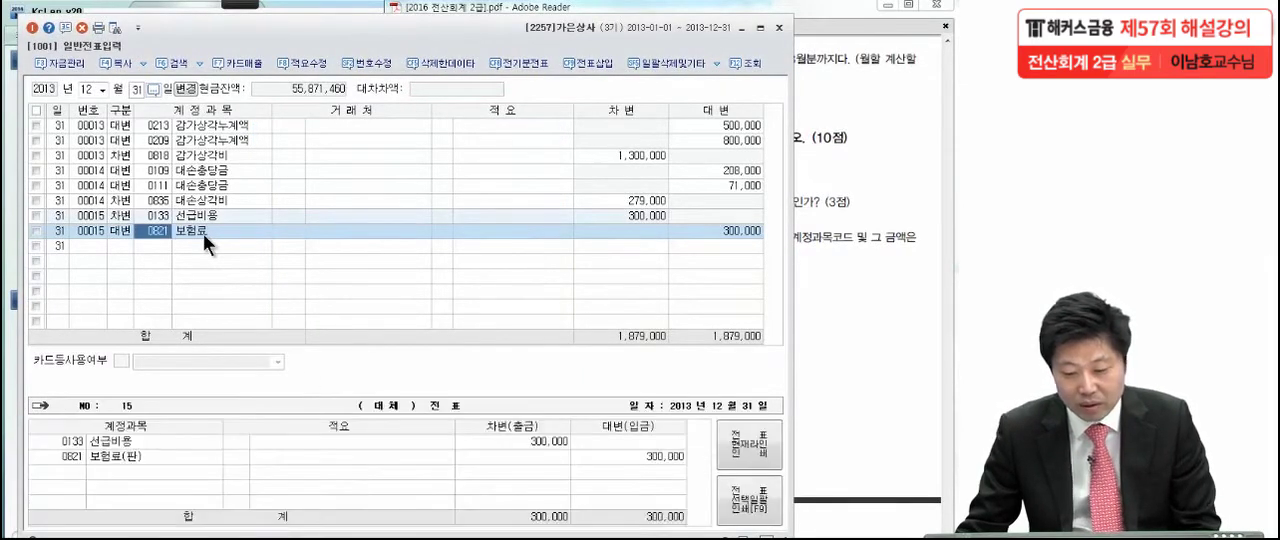
pyautogui.click(700, 230)
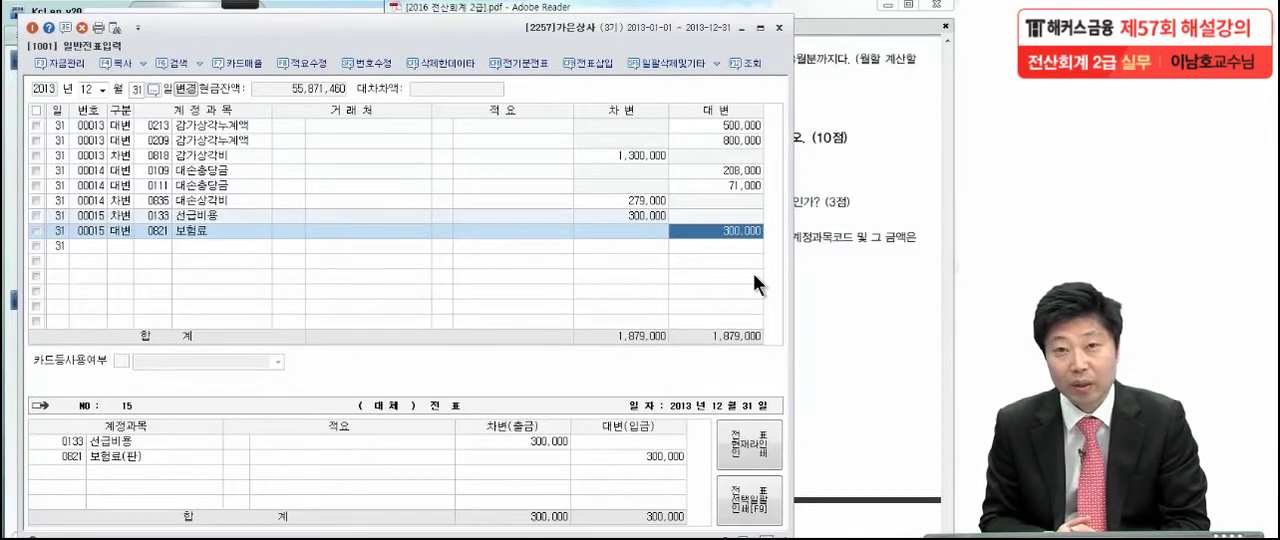
pyautogui.click(170, 230)
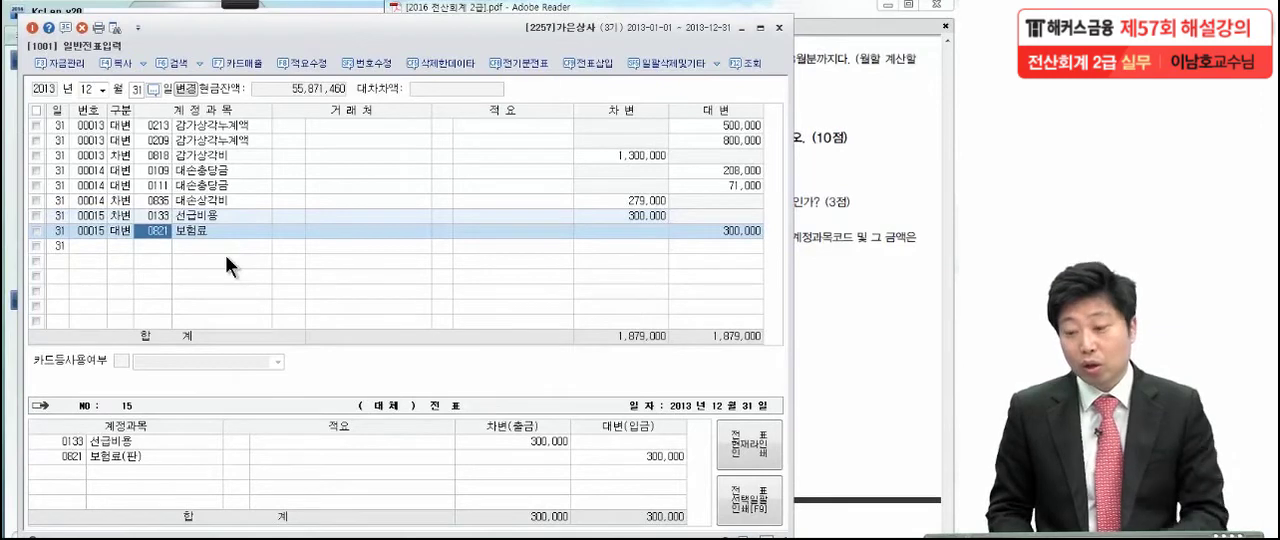
# Bring the exam PDF forward in Adobe Reader and close KcLep's 일반전표입력 and 합계잔액시산표 windows
pyautogui.click(878, 120)
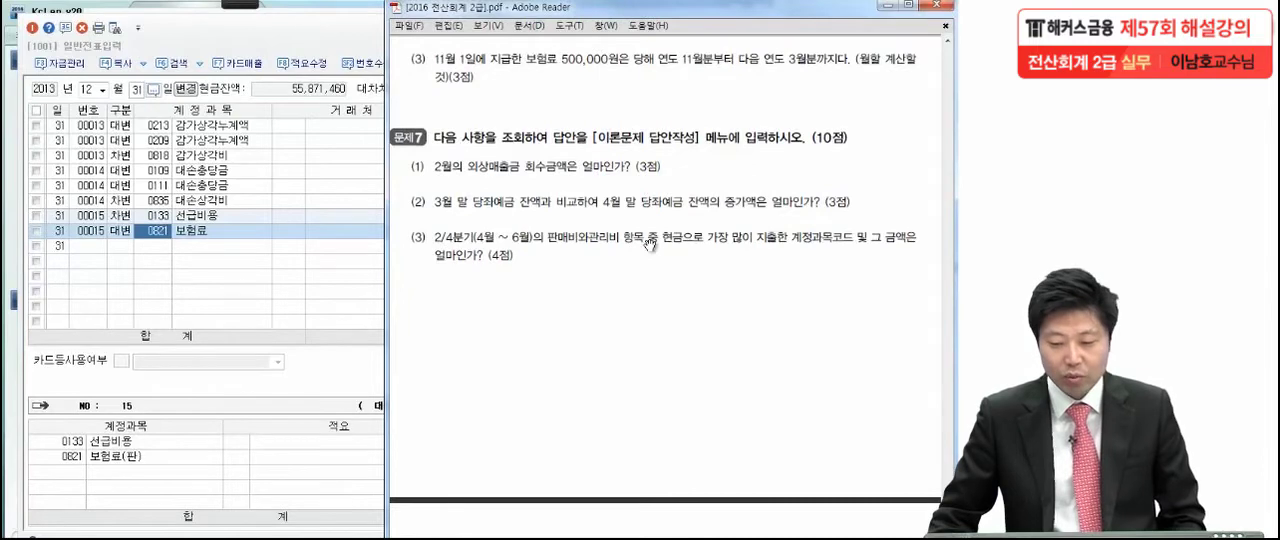
pyautogui.click(321, 31)
pyautogui.click(779, 28)
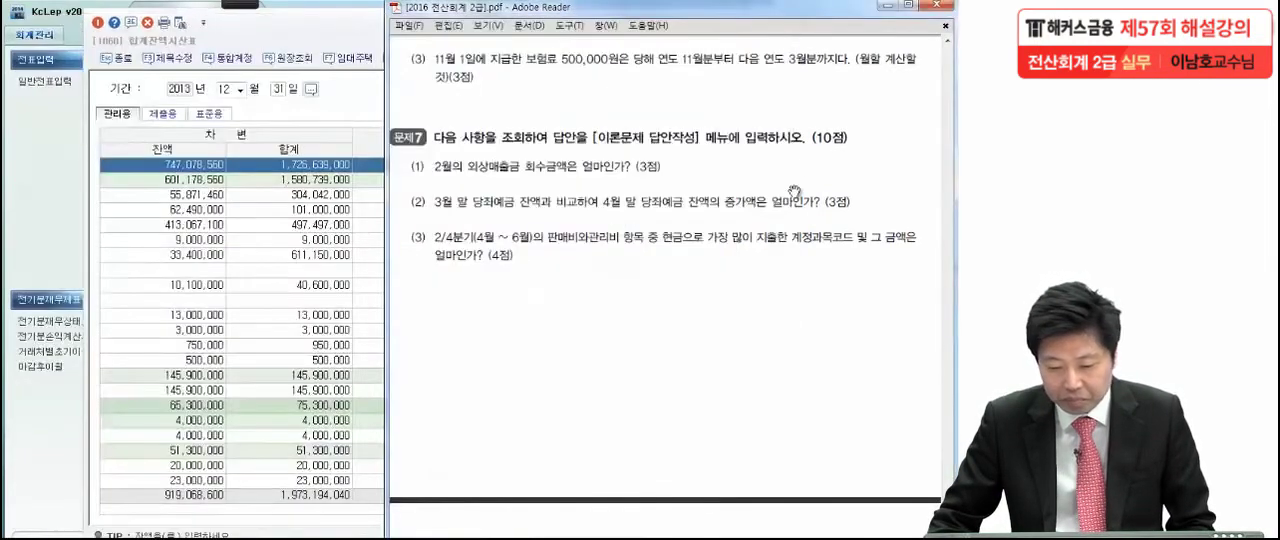
pyautogui.click(350, 31)
pyautogui.click(844, 22)
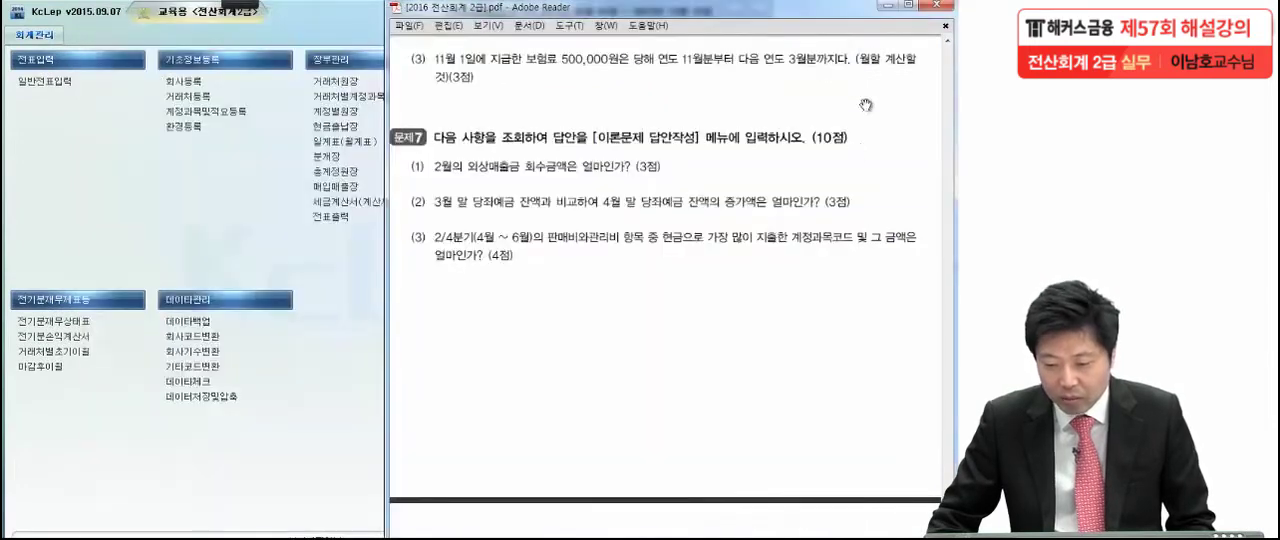
# Show the 문제7 questions in the PDF and underline 외상매출금 회수금액 in question (1) with the drawing tool
pyautogui.scroll(-3, 810, 270)
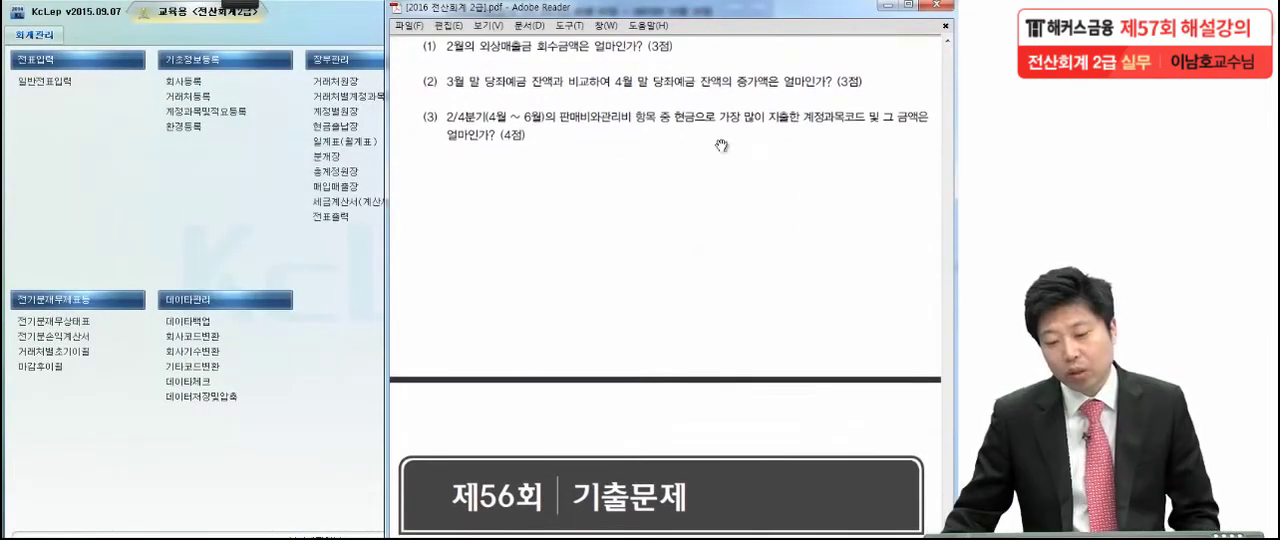
pyautogui.click(218, 8)
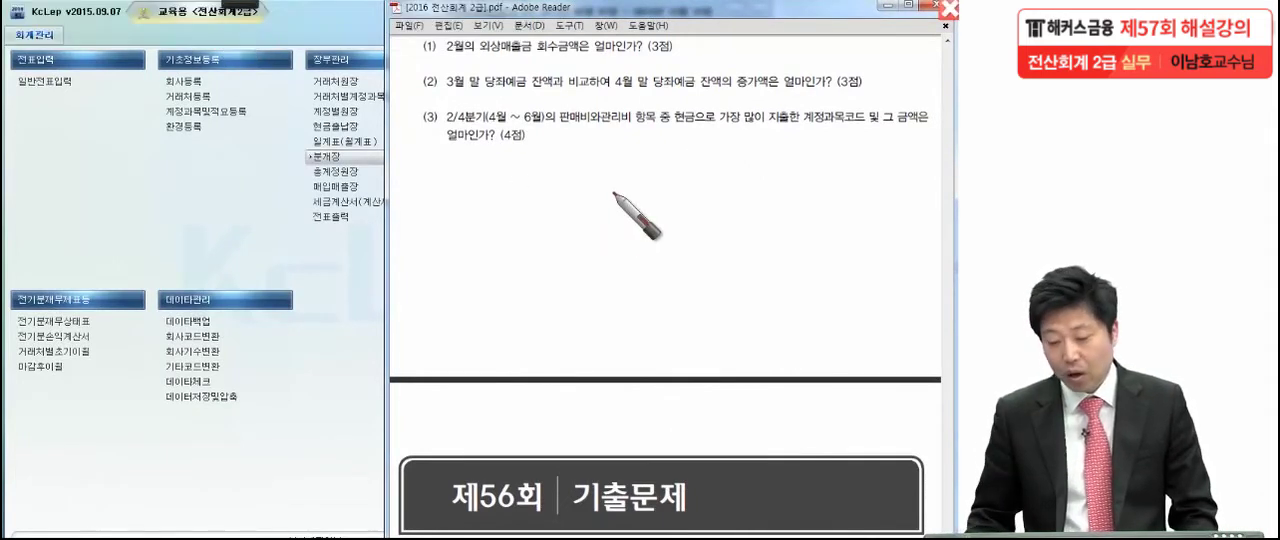
pyautogui.moveTo(478, 57); pyautogui.dragTo(590, 60)
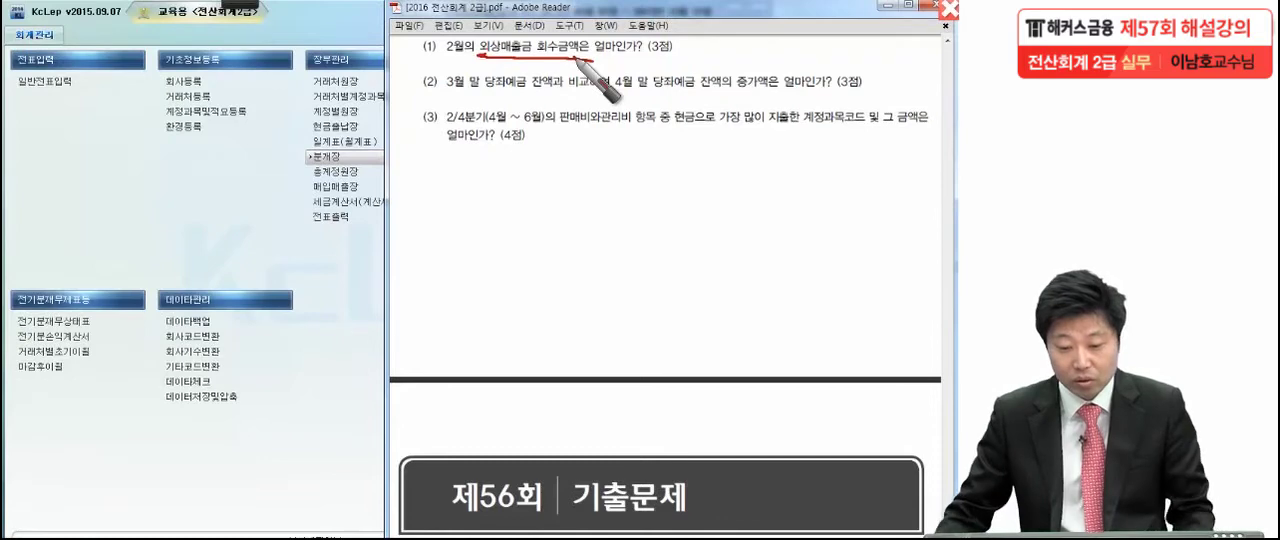
# Open KcLep's 총계정원장 and query the 외상매출금 (0108) account for 2013-02-01 to 2013-02-28
pyautogui.click(298, 176)
pyautogui.click(310, 174)
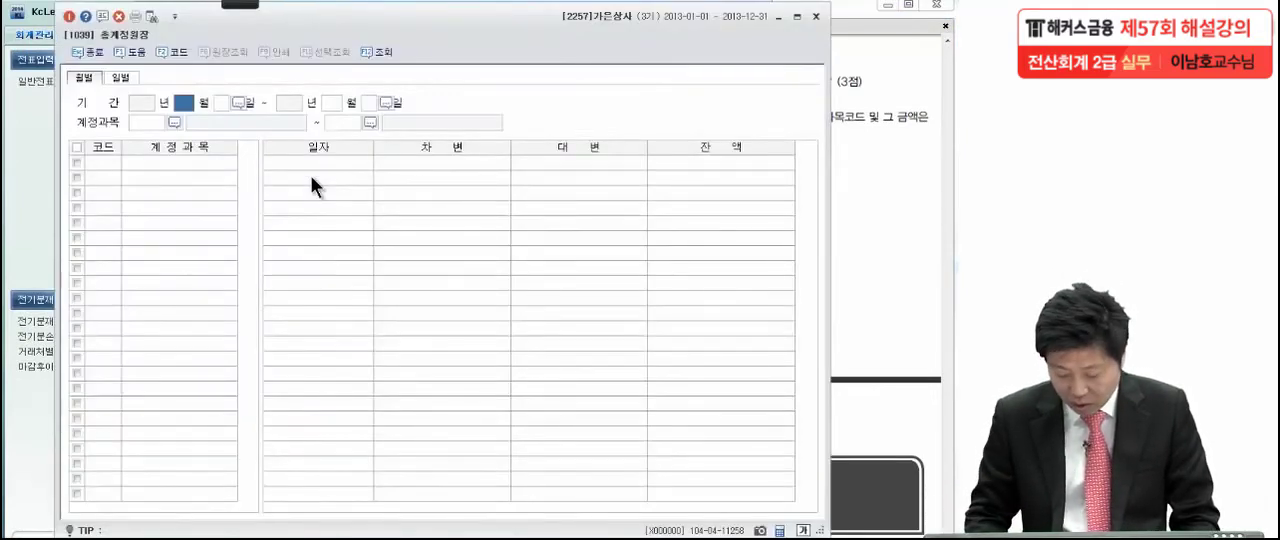
pyautogui.write('02')
pyautogui.press('Return')
pyautogui.press('Return')
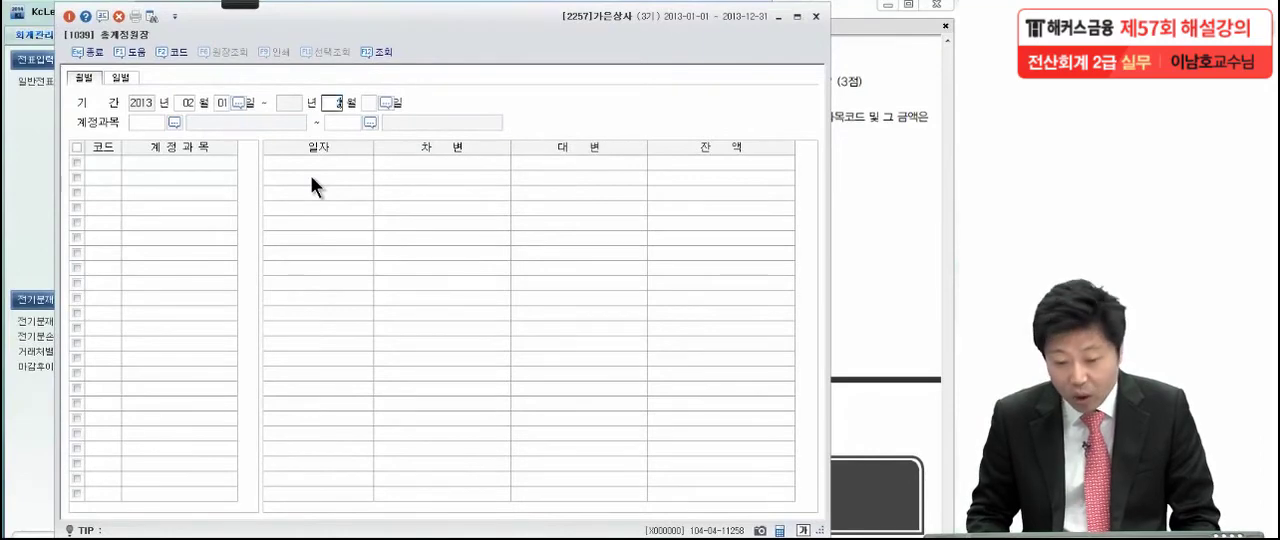
pyautogui.press('Return')
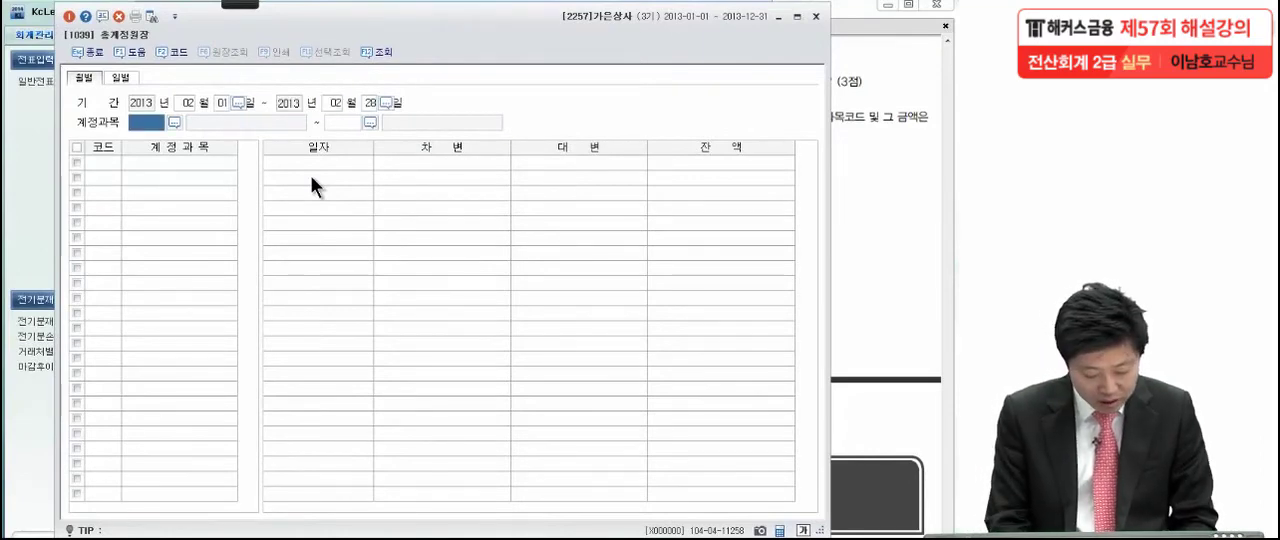
pyautogui.press('F2')
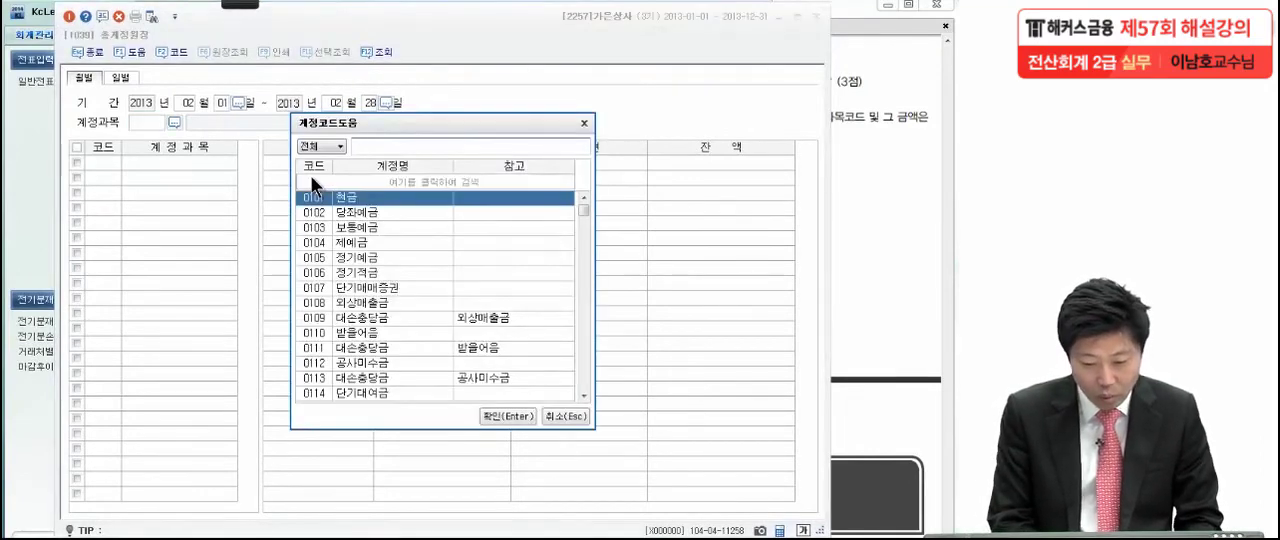
pyautogui.write('외상매')
pyautogui.press('Return')
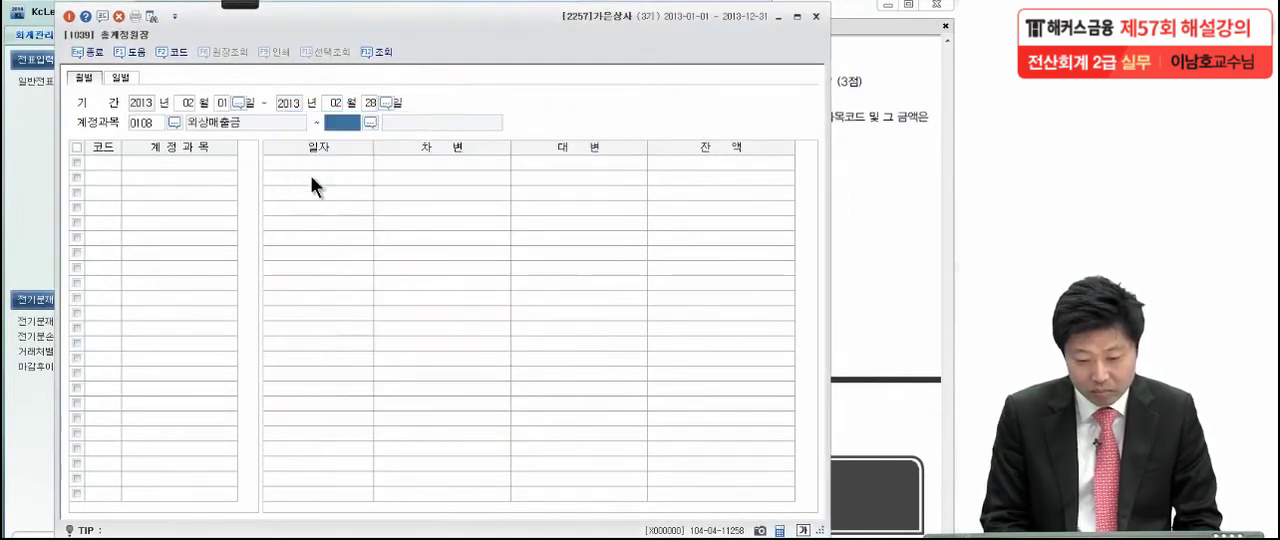
pyautogui.press('Return')
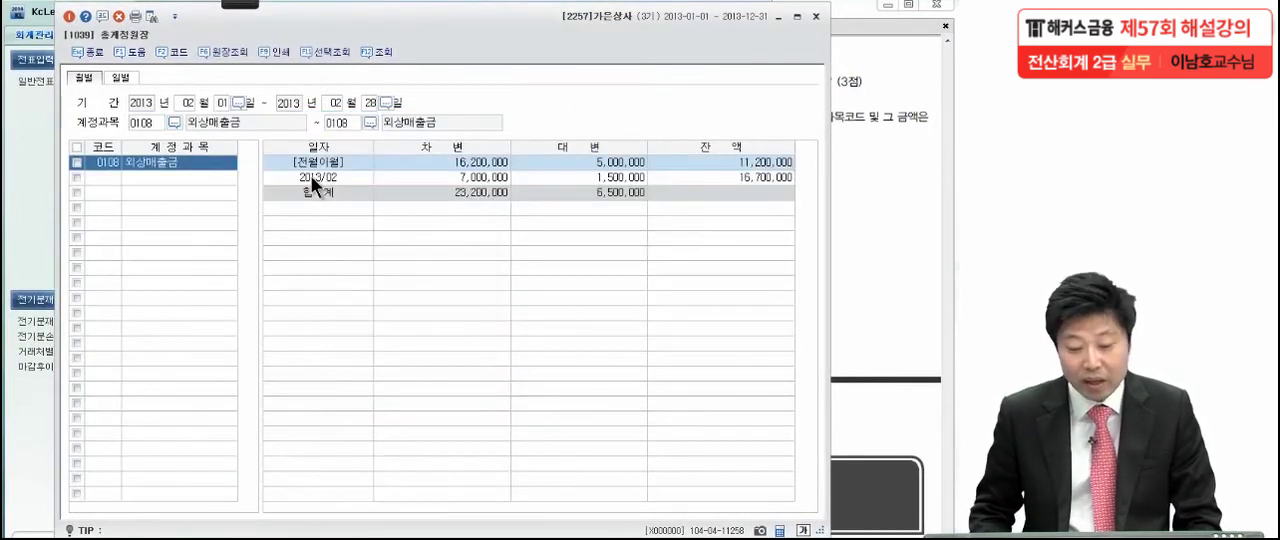
# Drill into the 2013/02 외상매출금 ledger detail and display the voucher of the 02-22 외상대금 현금회수 entry
pyautogui.click(594, 179)
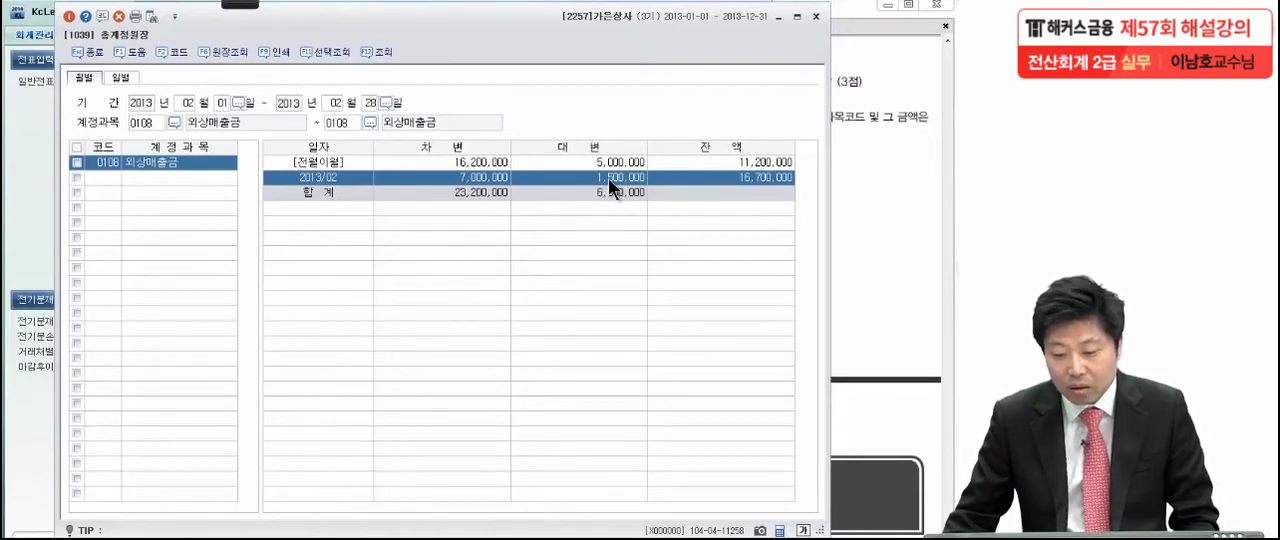
pyautogui.doubleClick(607, 178)
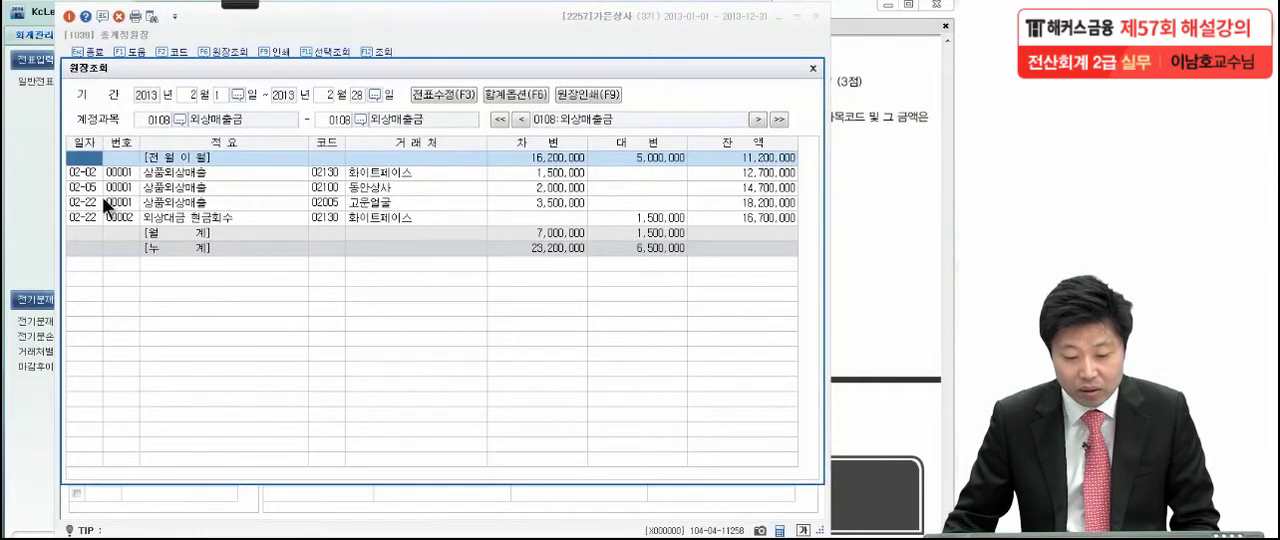
pyautogui.click(663, 218)
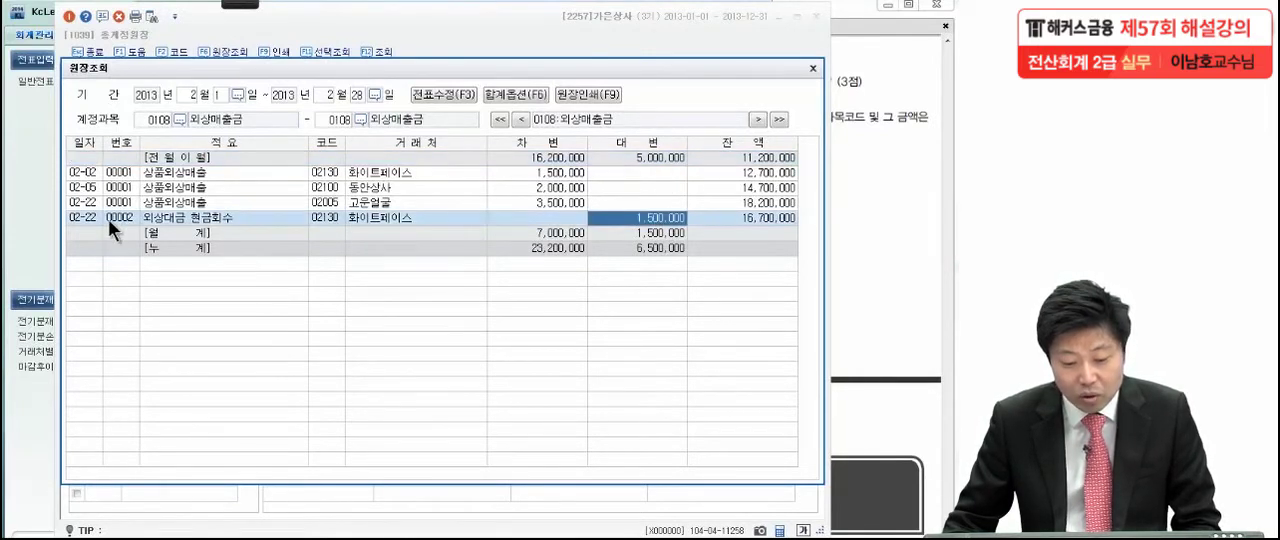
pyautogui.doubleClick(611, 216)
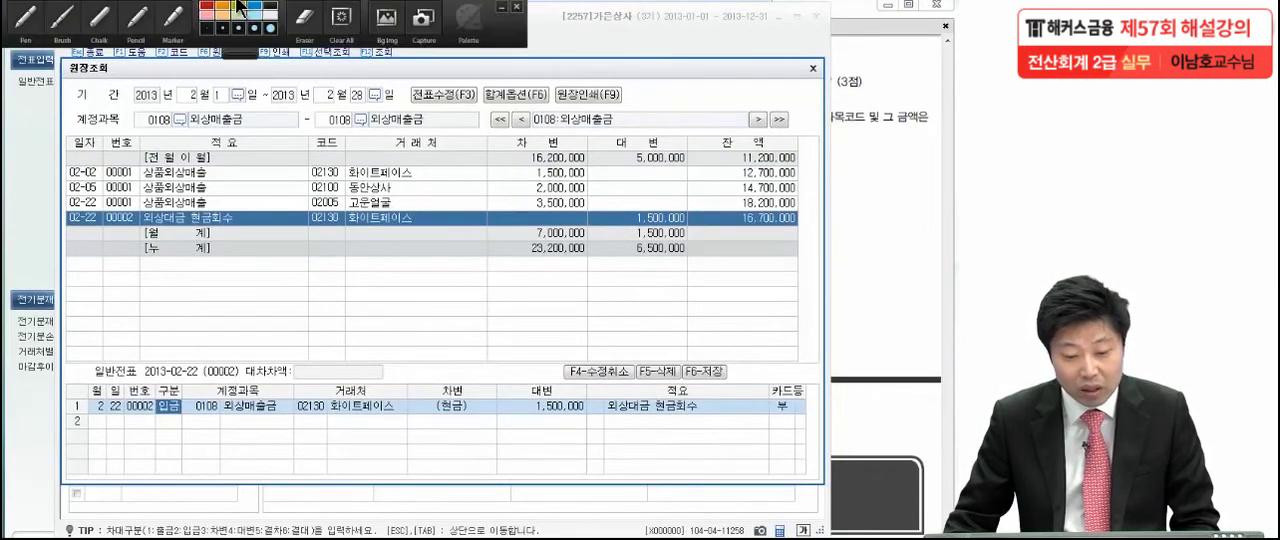
# Mark the voucher's accounts and amount with the Pen, underline 외상대금 현금회수, and circle the credit amount of the 02-22 entry
pyautogui.click(25, 22)
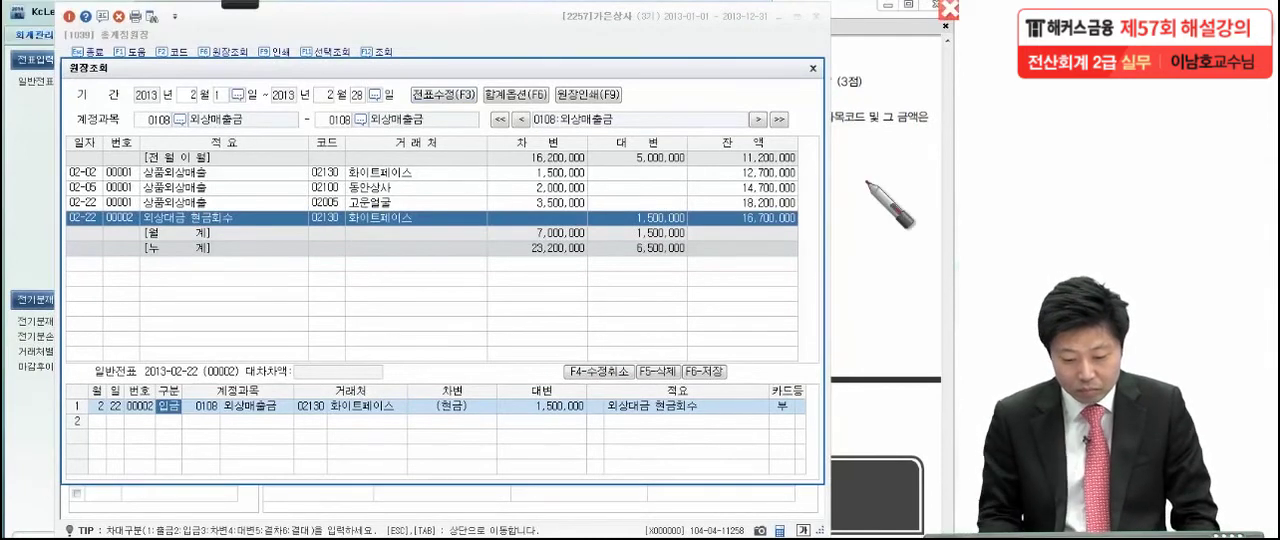
pyautogui.click(470, 414)
pyautogui.click(578, 414)
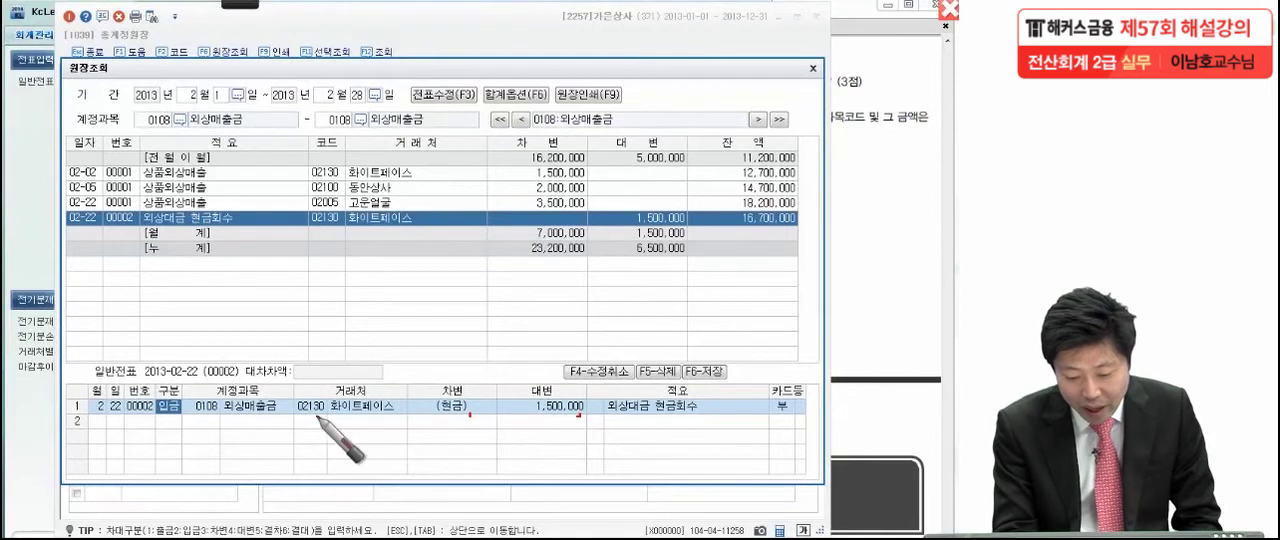
pyautogui.click(562, 419)
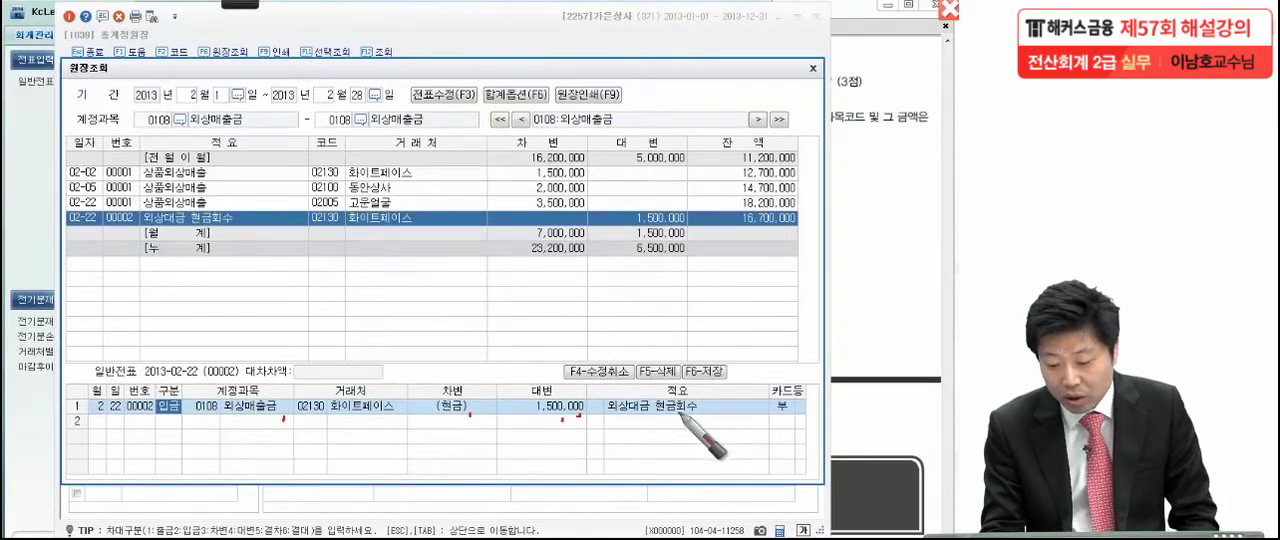
pyautogui.moveTo(606, 418); pyautogui.dragTo(716, 408)
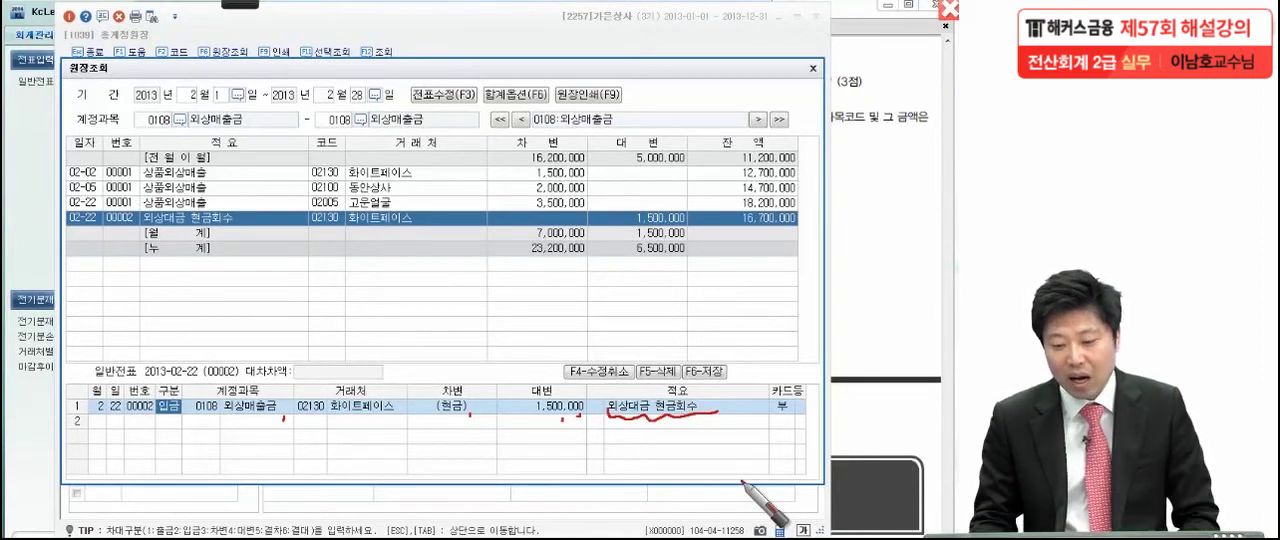
pyautogui.moveTo(700, 215)
pyautogui.mouseDown()
pyautogui.moveTo(698, 226)
pyautogui.moveTo(592, 212)
pyautogui.moveTo(672, 238)
pyautogui.moveTo(645, 233)
pyautogui.mouseUp()
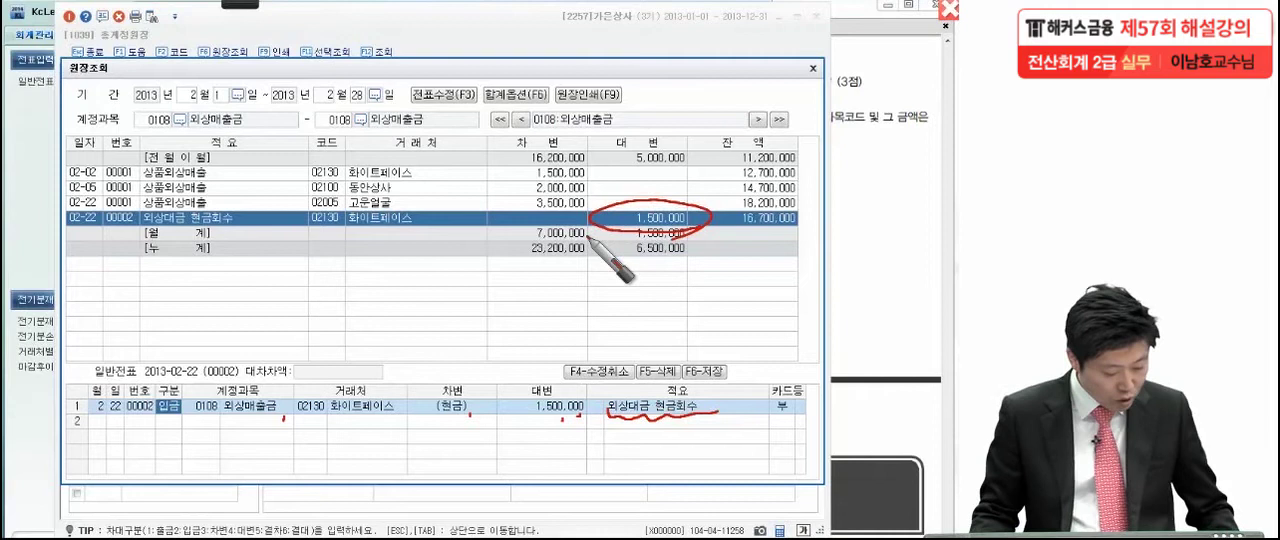
pyautogui.moveTo(588, 240)
pyautogui.mouseDown()
pyautogui.moveTo(630, 215)
pyautogui.moveTo(650, 240)
pyautogui.moveTo(622, 176)
pyautogui.mouseUp()
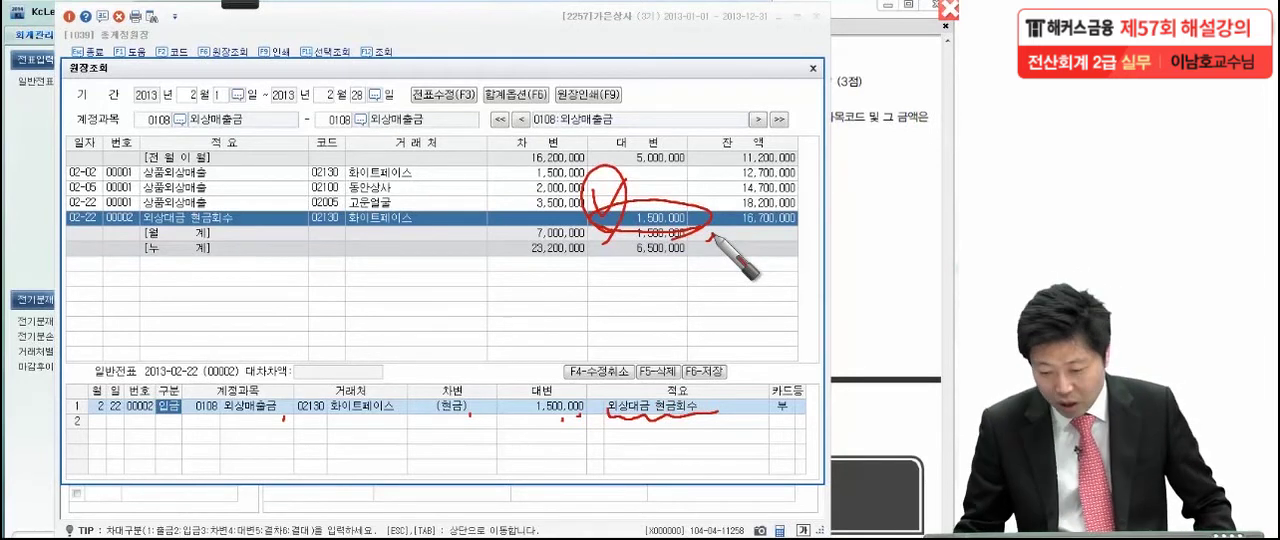
# Clear the pen marks, close the 원장조회 and 총계정원장 windows, and return to 문제7 (2) in the exam PDF
pyautogui.press('Escape')
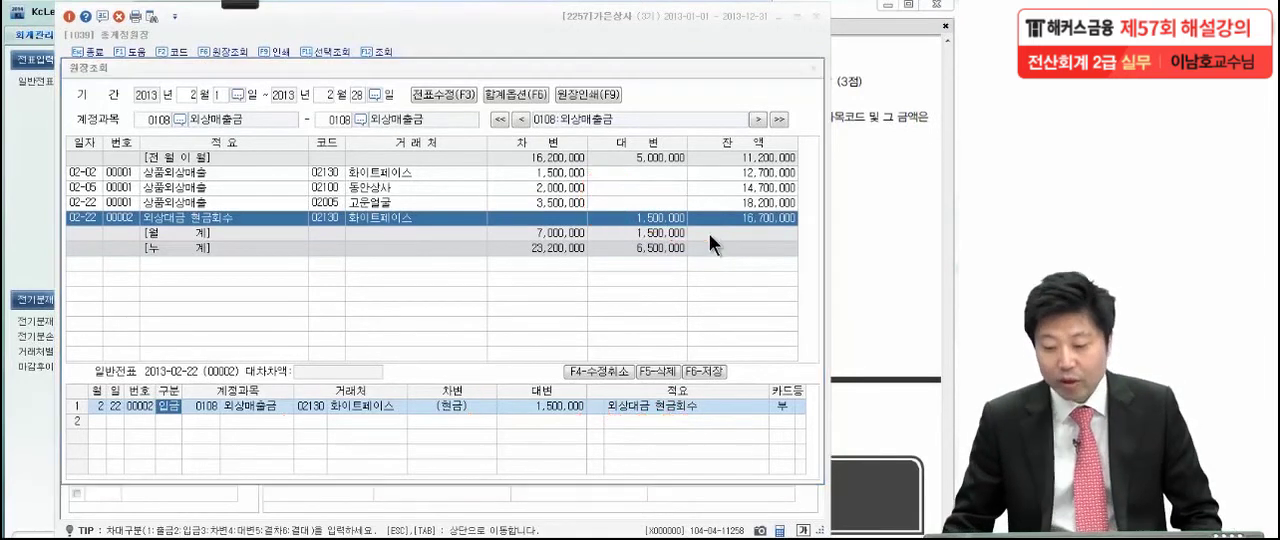
pyautogui.click(811, 65)
pyautogui.click(817, 17)
pyautogui.click(848, 140)
pyautogui.moveTo(805, 258); pyautogui.dragTo(805, 224)
# Mark the key points of 문제7 (2) about the 당좌예금 increase from 3월 말 to 4월 말 with the Pen
pyautogui.click(241, 5)
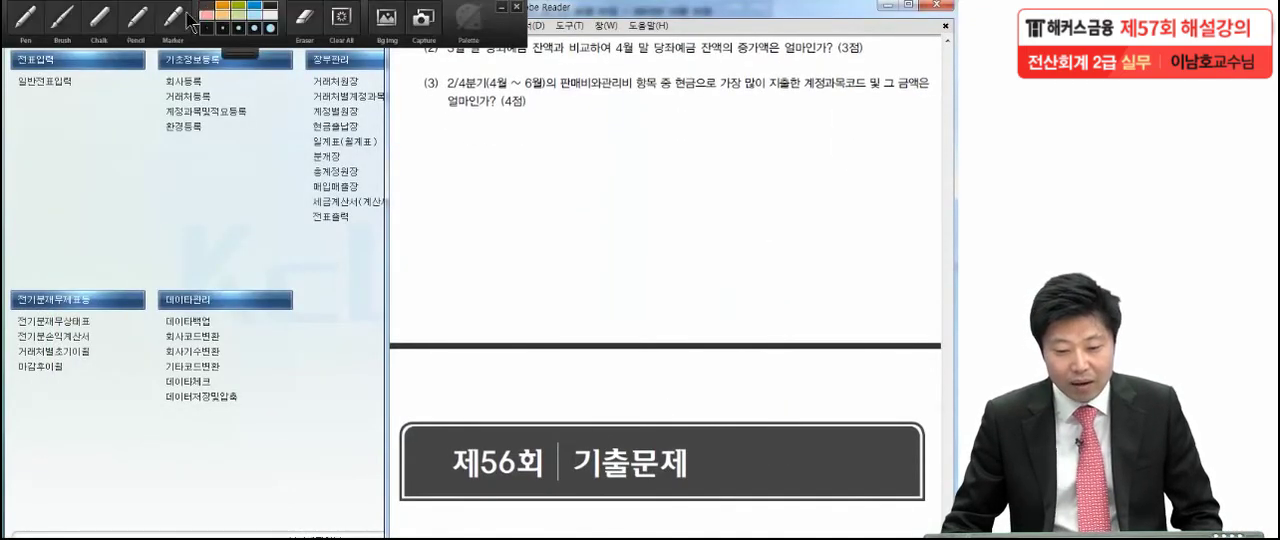
pyautogui.click(40, 30)
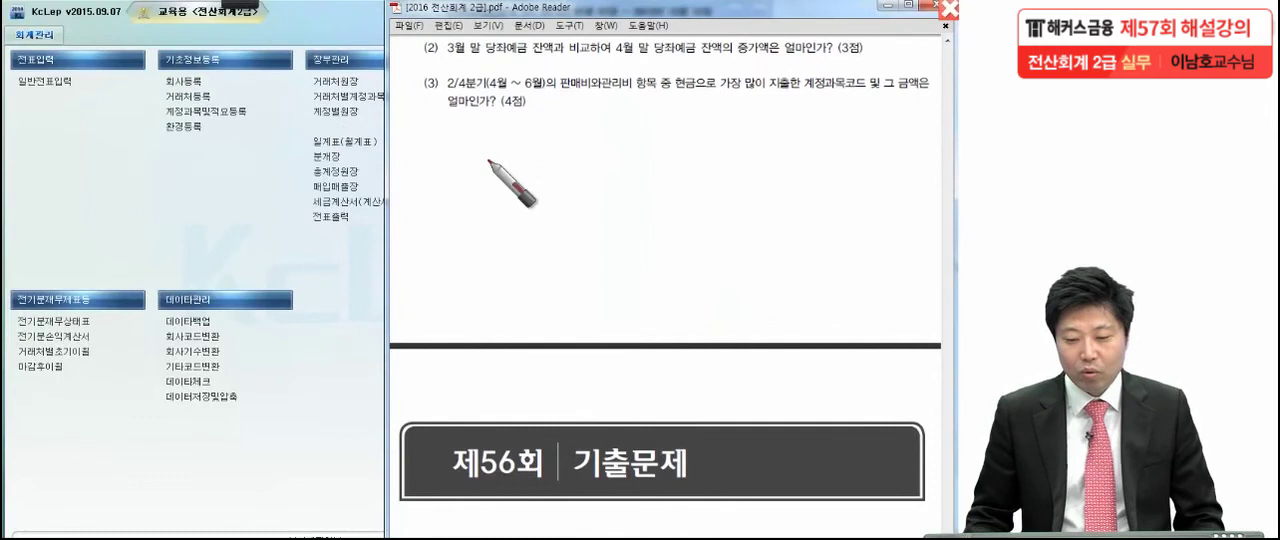
pyautogui.click(612, 66)
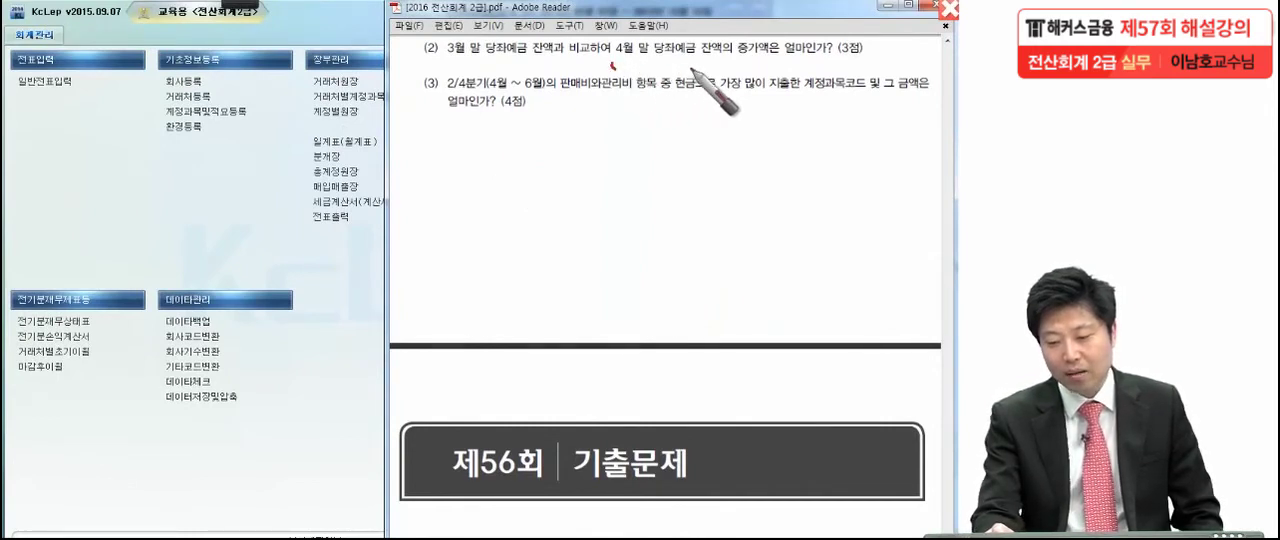
pyautogui.click(737, 62)
pyautogui.click(873, 60)
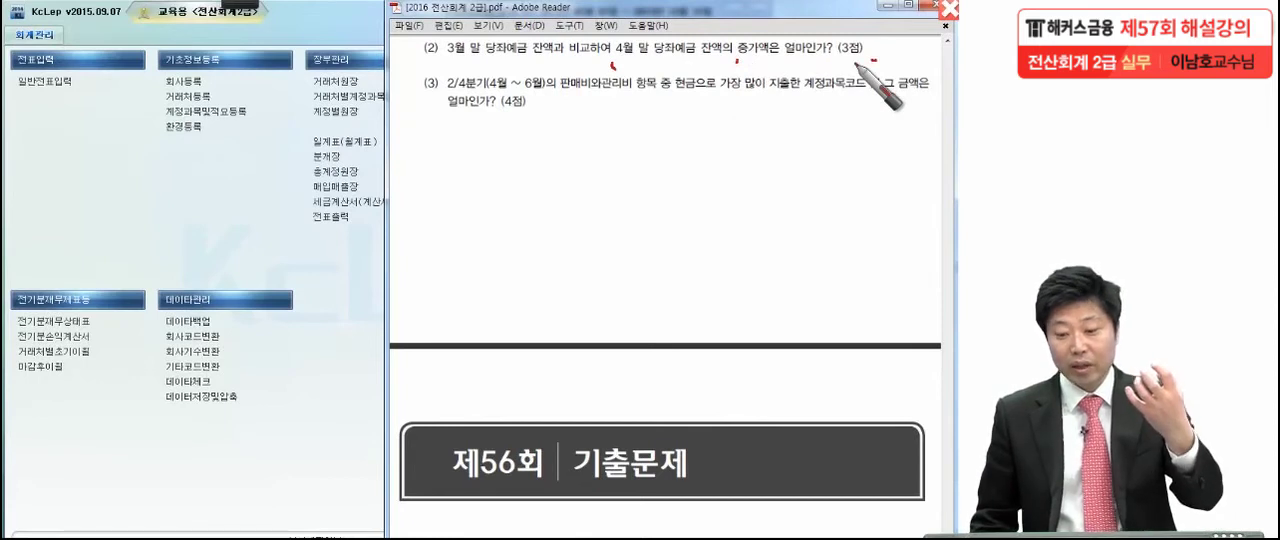
# Underline 3월 말 and 4월 말 in 문제7 (2) with the Pen and clear the marks
pyautogui.moveTo(445, 59); pyautogui.dragTo(487, 59)
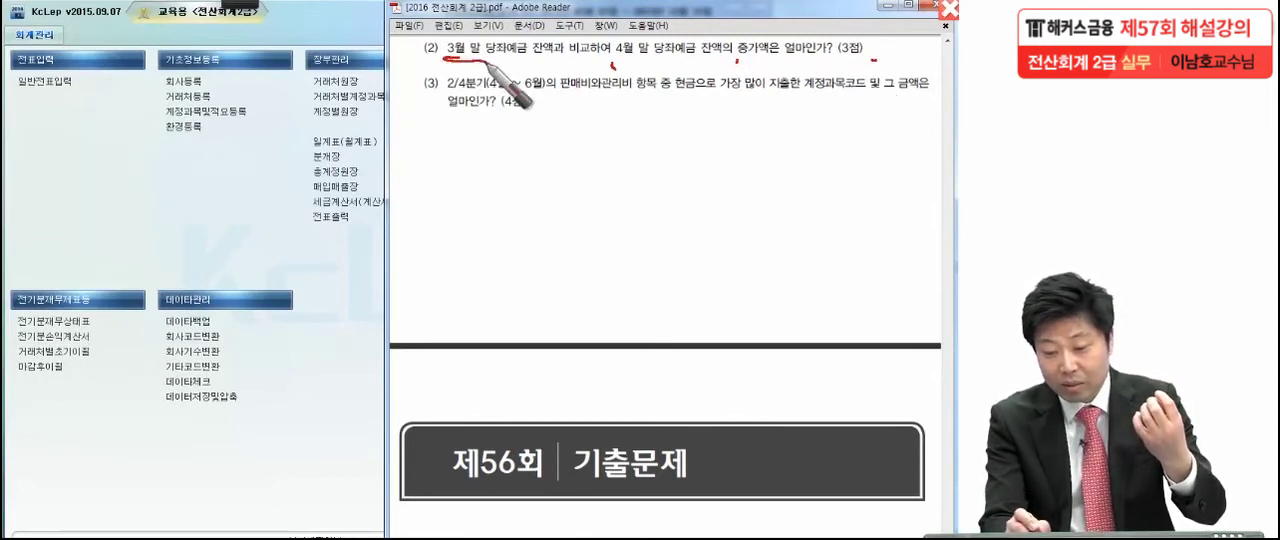
pyautogui.moveTo(612, 59); pyautogui.dragTo(648, 59)
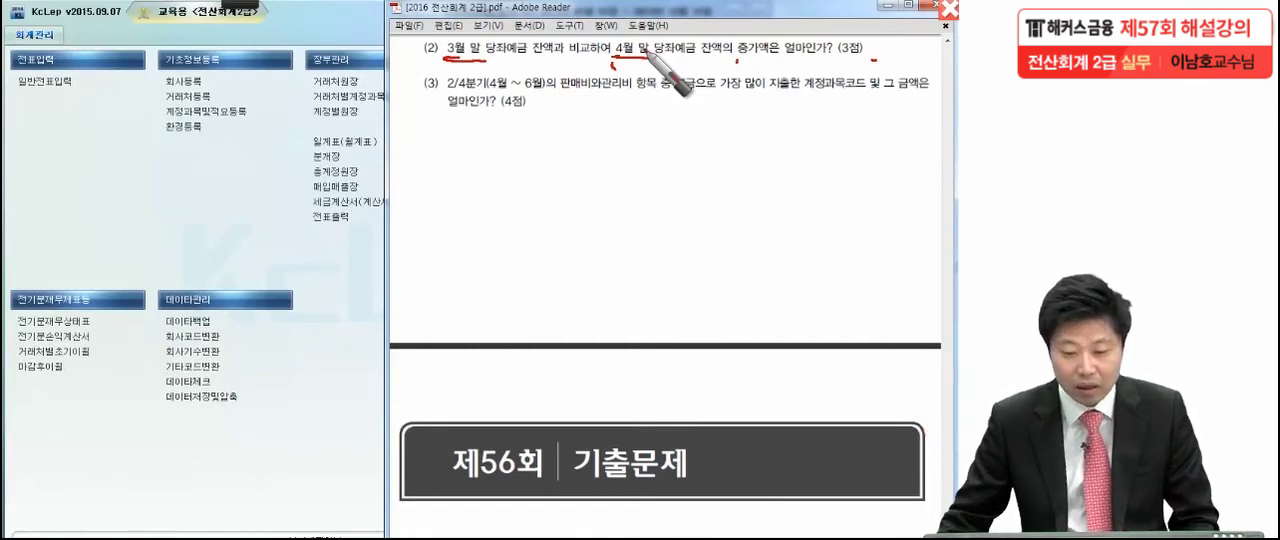
pyautogui.press('Escape')
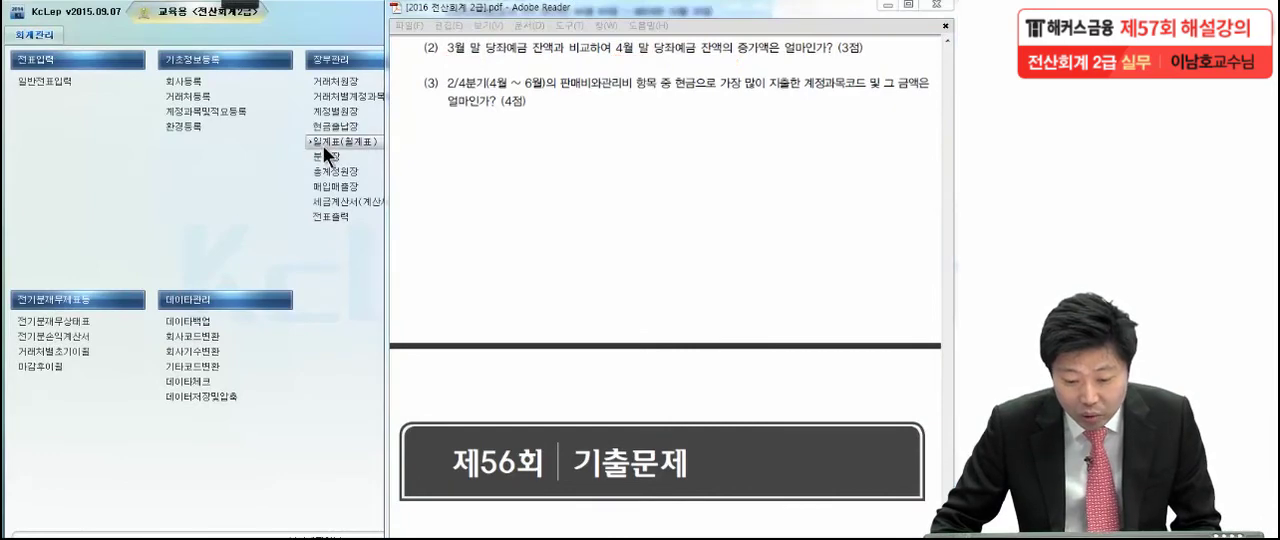
# Open the 총계정원장 and set its monthly query period to 2013-03-01 through 2013-04-30
pyautogui.click(328, 165)
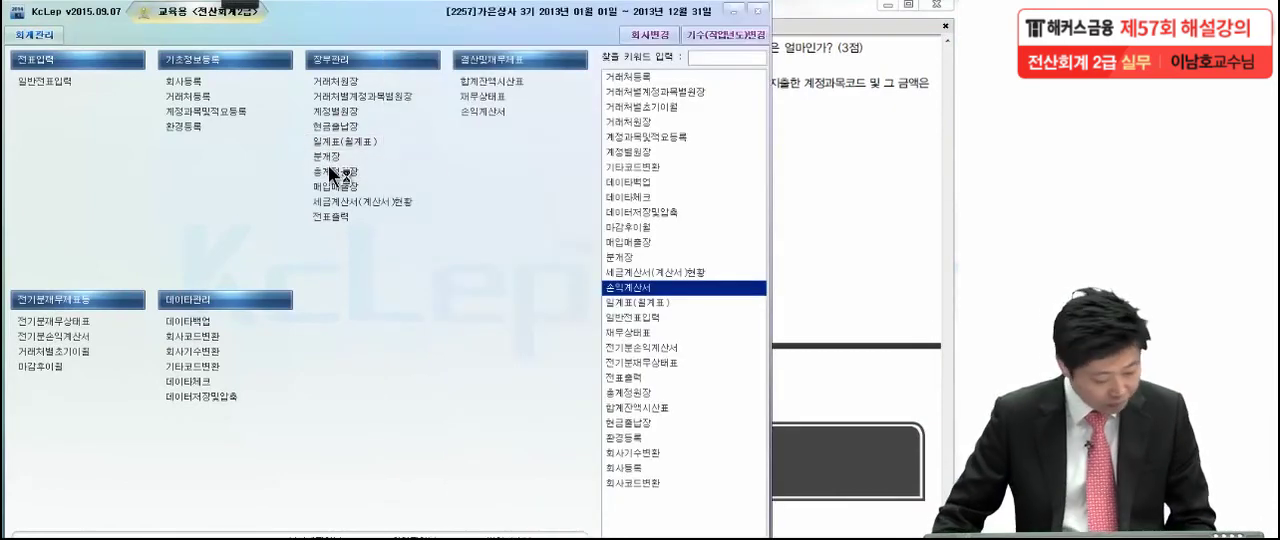
pyautogui.click(328, 167)
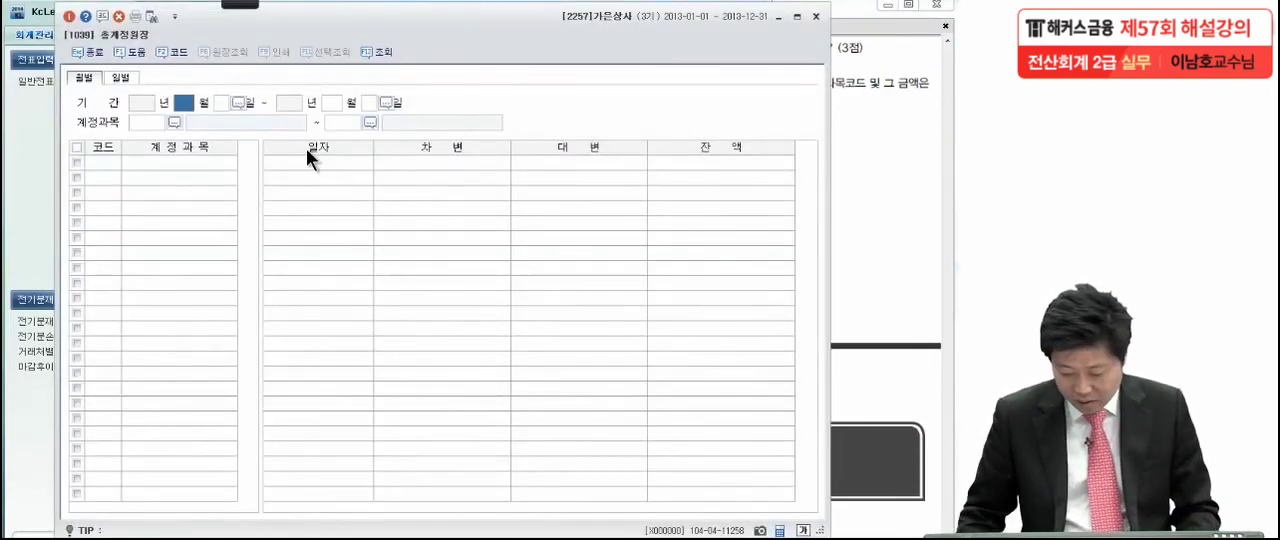
pyautogui.write('3')
pyautogui.press('Return')
pyautogui.press('Return')
pyautogui.write('4')
pyautogui.press('Return')
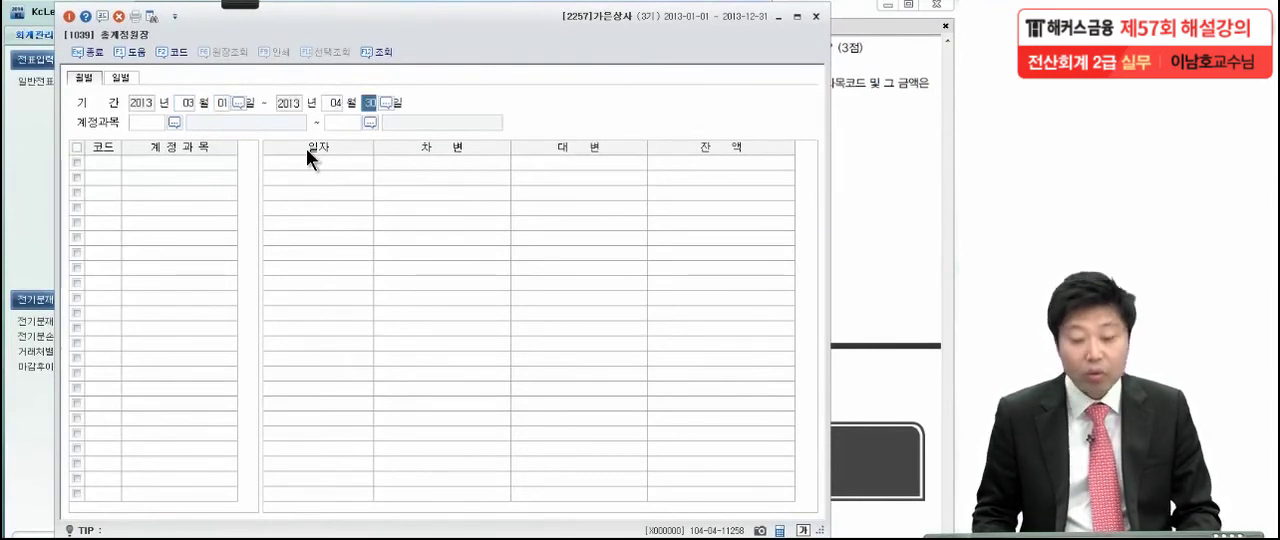
pyautogui.press('Return')
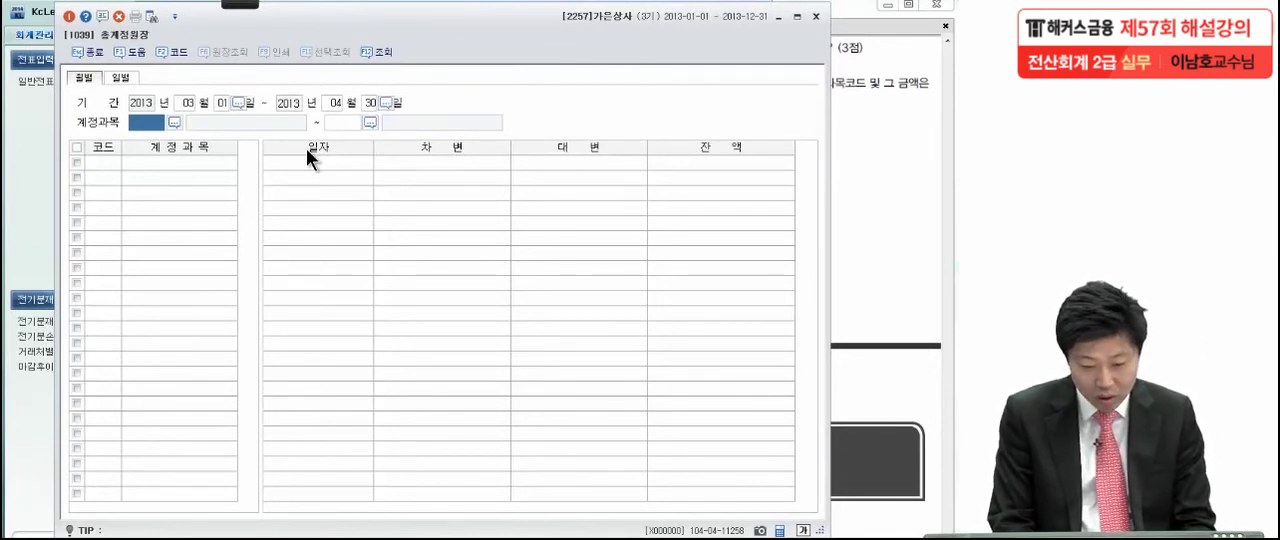
# Query the 총계정원장 for account 0102 당좌예금 only and select the 2013/03 and 2013/04 rows in turn
pyautogui.press('F2')
pyautogui.write('당좌')
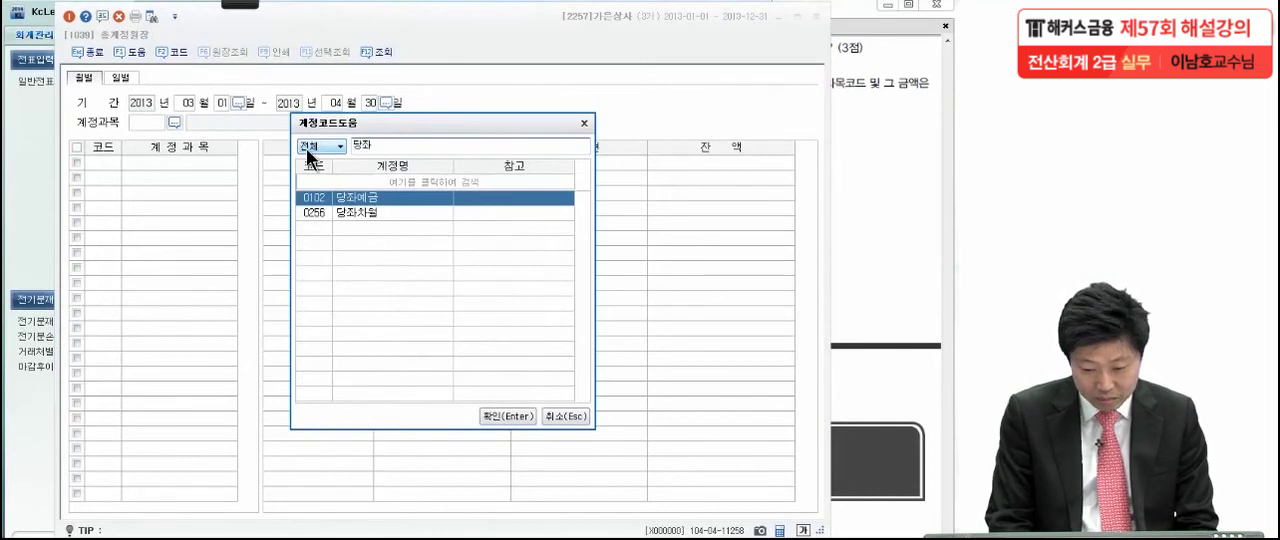
pyautogui.press('Return')
pyautogui.write('102')
pyautogui.press('Return')
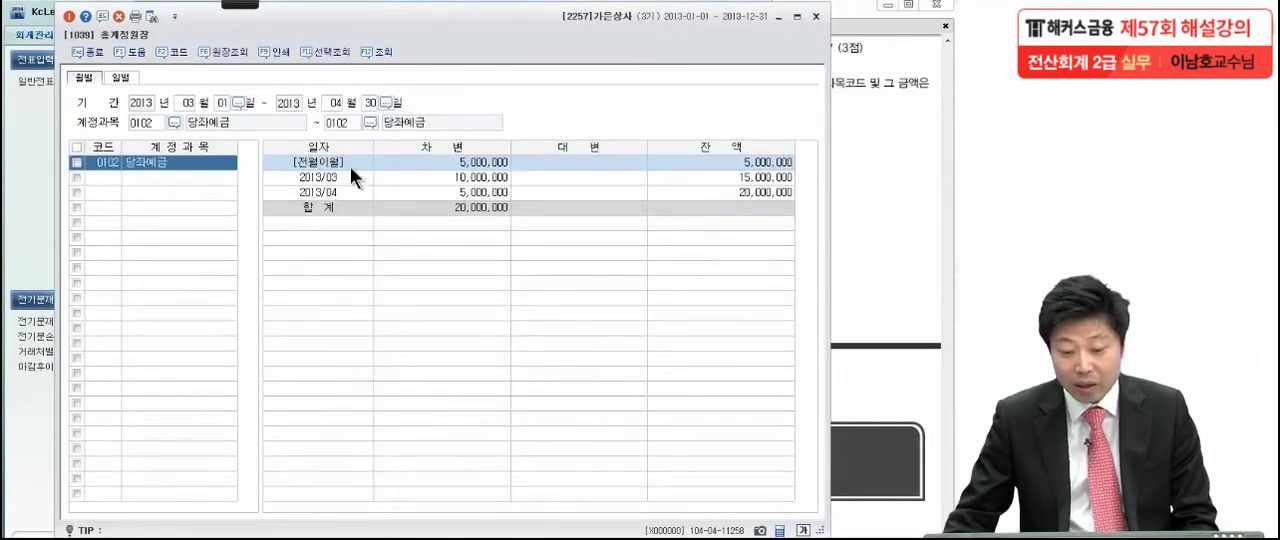
pyautogui.click(346, 175)
pyautogui.click(345, 189)
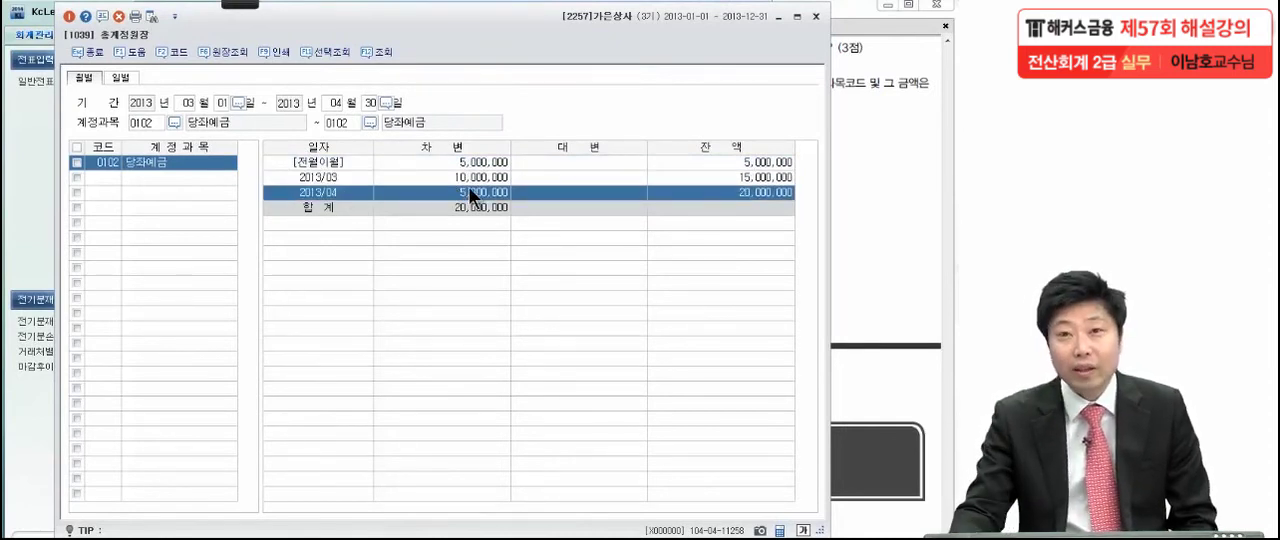
# Circle the 2013/03 and 2013/04 당좌예금 balances with the Pen, link them with an arrow, and write the boxed difference 5,000,000
pyautogui.moveTo(240, 5)
pyautogui.click(28, 30)
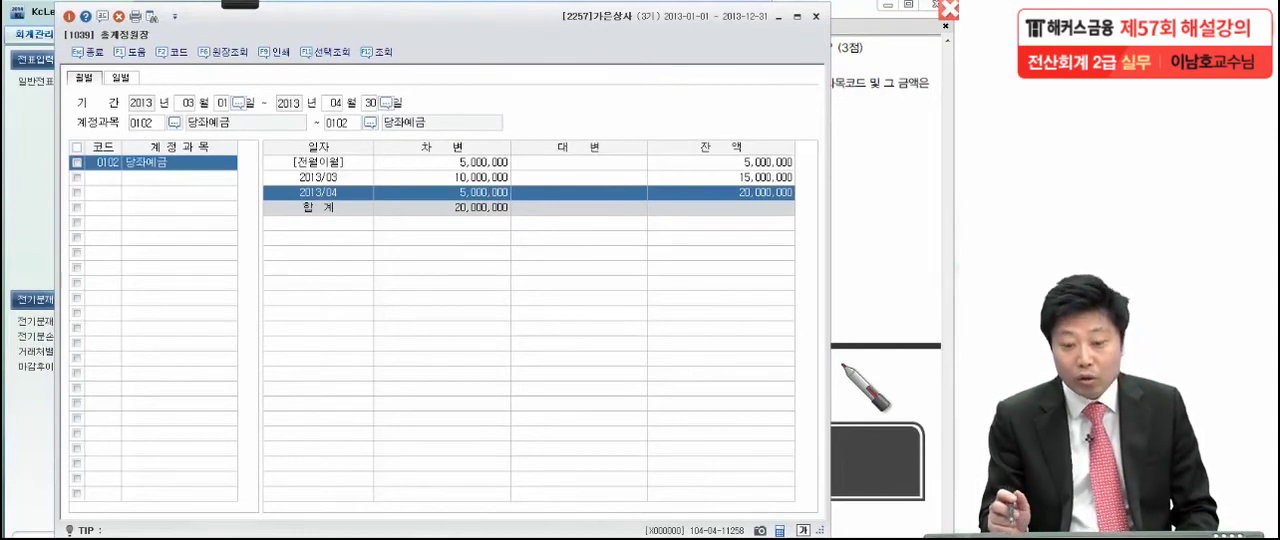
pyautogui.moveTo(804, 176); pyautogui.dragTo(776, 195)
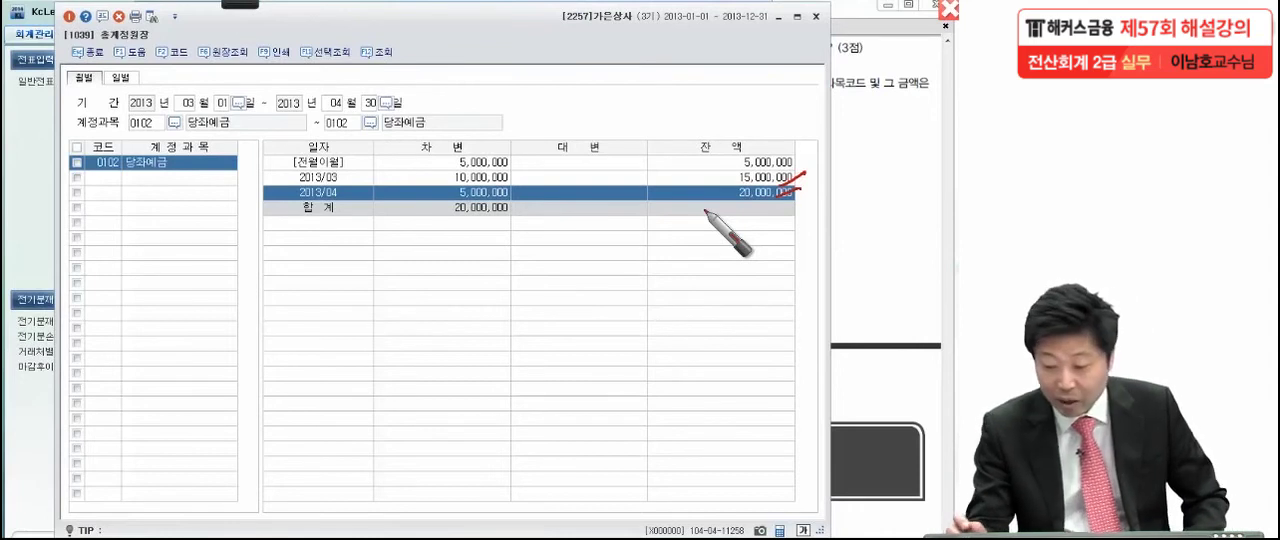
pyautogui.moveTo(781, 207)
pyautogui.mouseDown()
pyautogui.moveTo(716, 170)
pyautogui.moveTo(806, 176)
pyautogui.mouseUp()
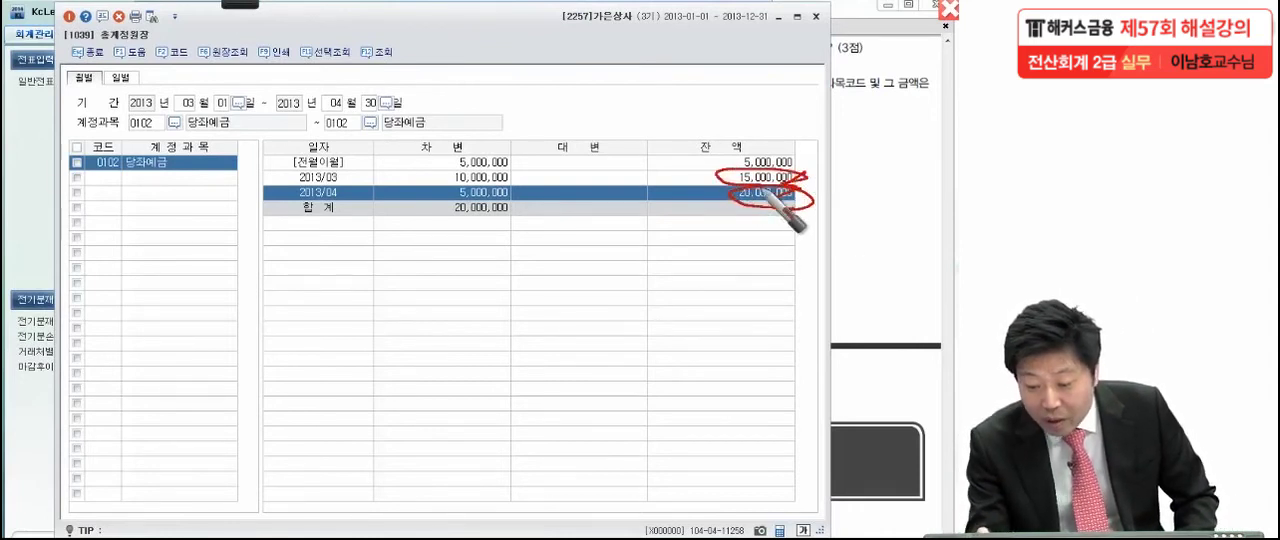
pyautogui.moveTo(689, 230)
pyautogui.mouseDown()
pyautogui.moveTo(772, 270)
pyautogui.moveTo(874, 268)
pyautogui.mouseUp()
pyautogui.moveTo(800, 180); pyautogui.dragTo(845, 188)
pyautogui.moveTo(632, 308)
pyautogui.mouseDown()
pyautogui.moveTo(631, 219)
pyautogui.moveTo(633, 300)
pyautogui.mouseUp()
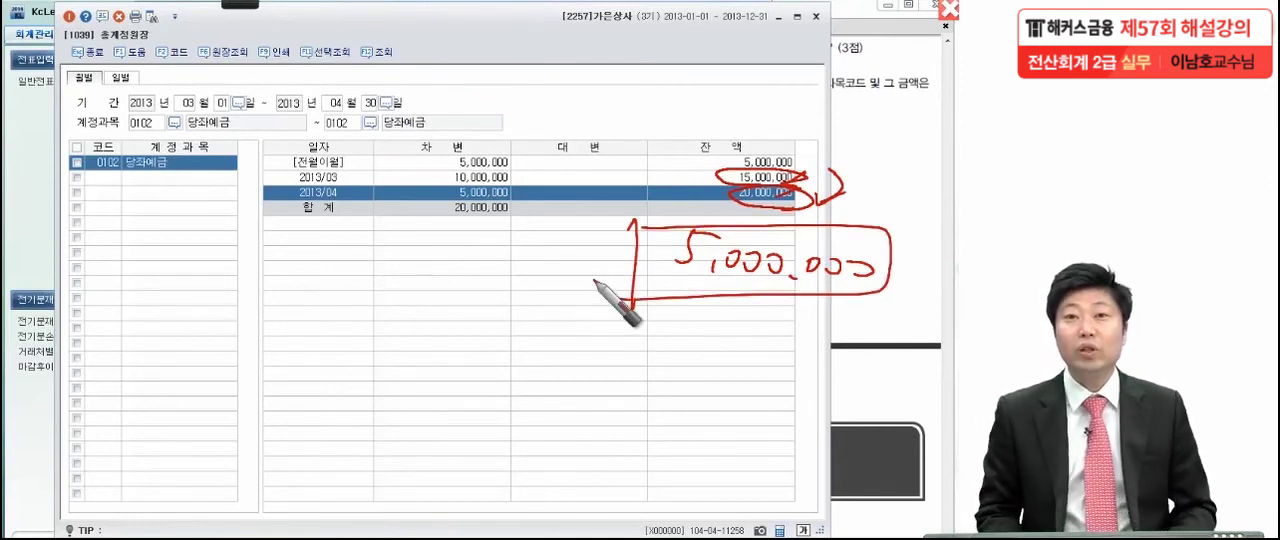
# Clear the pen marks, close the 총계정원장, and bring up 문제7 (3) in the exam PDF
pyautogui.press('Escape')
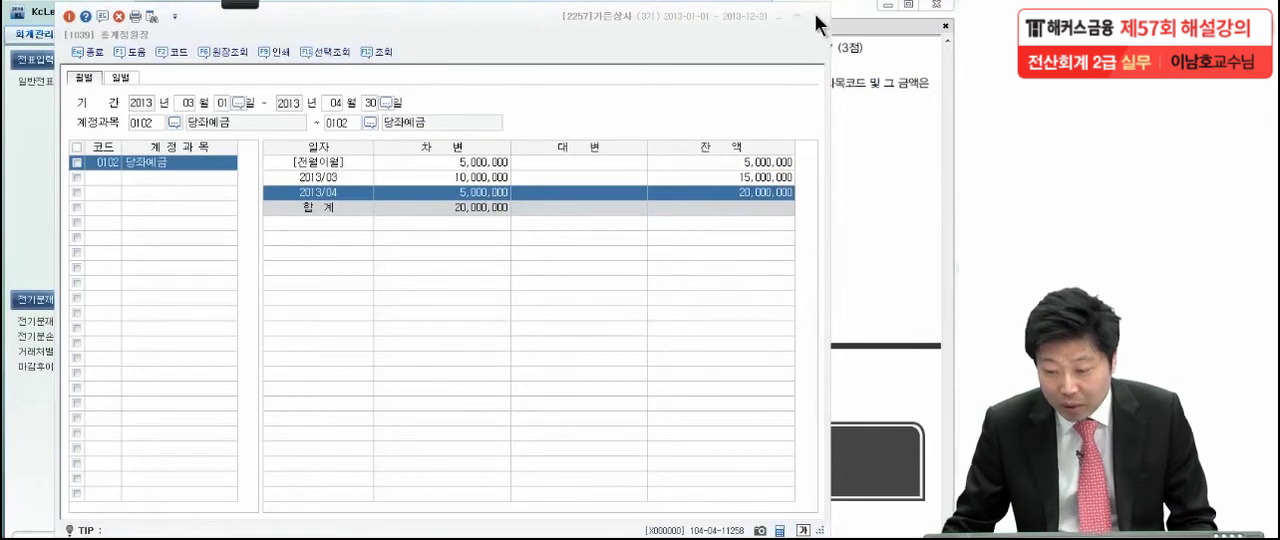
pyautogui.click(815, 16)
pyautogui.click(820, 22)
pyautogui.scroll(-2, 748, 208)
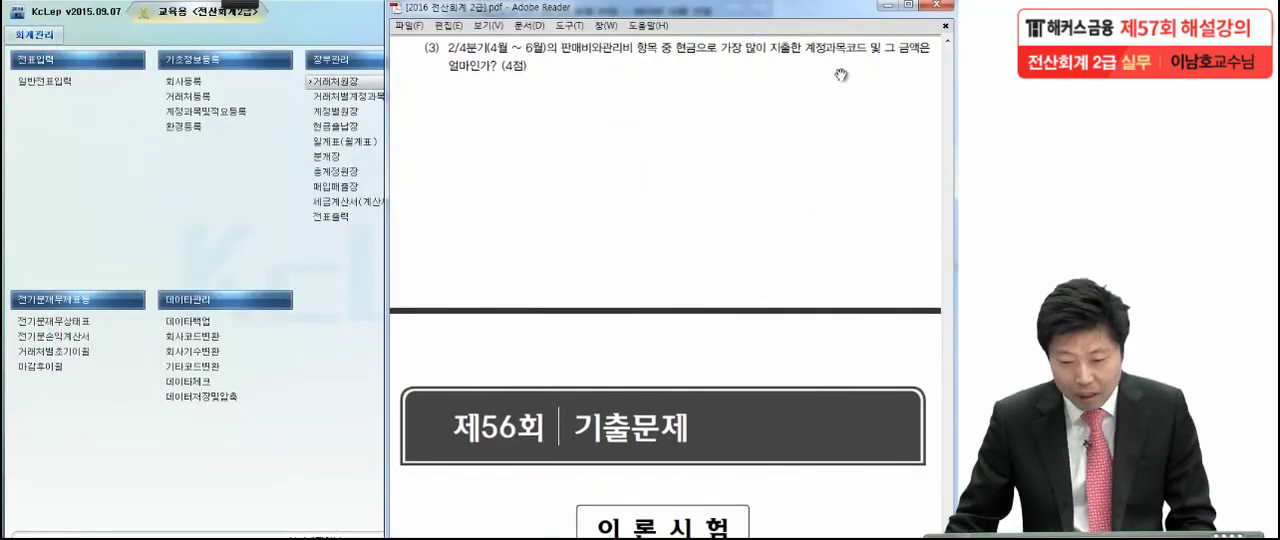
# Underline the 문제7 (3) wording about the account code and amount most spent in cash with the Pen, and clear the marks
pyautogui.moveTo(255, 5)
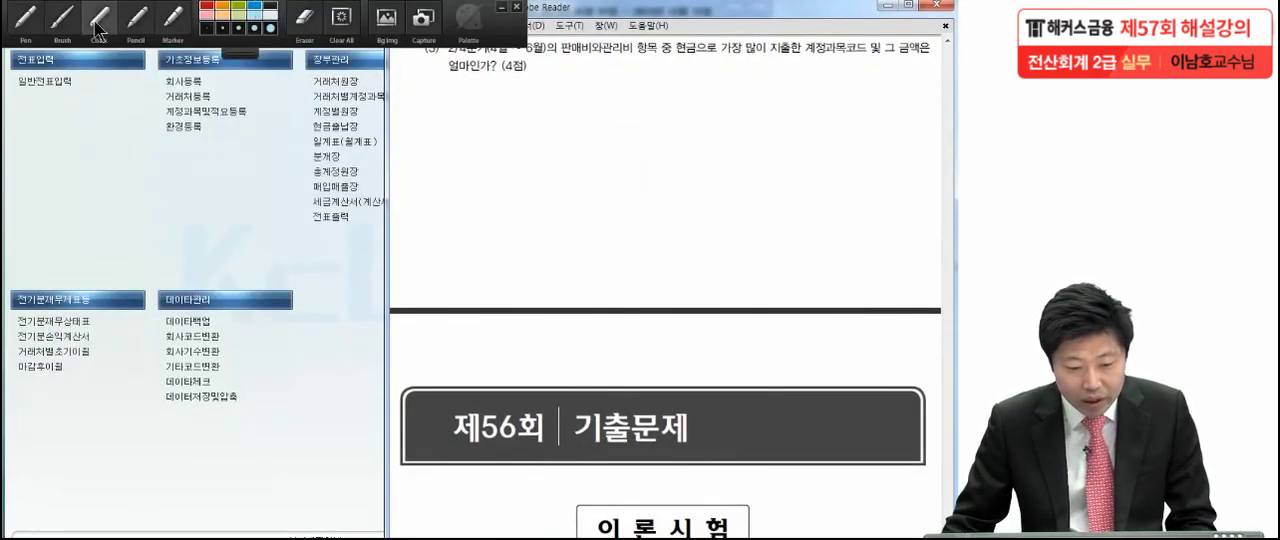
pyautogui.click(30, 17)
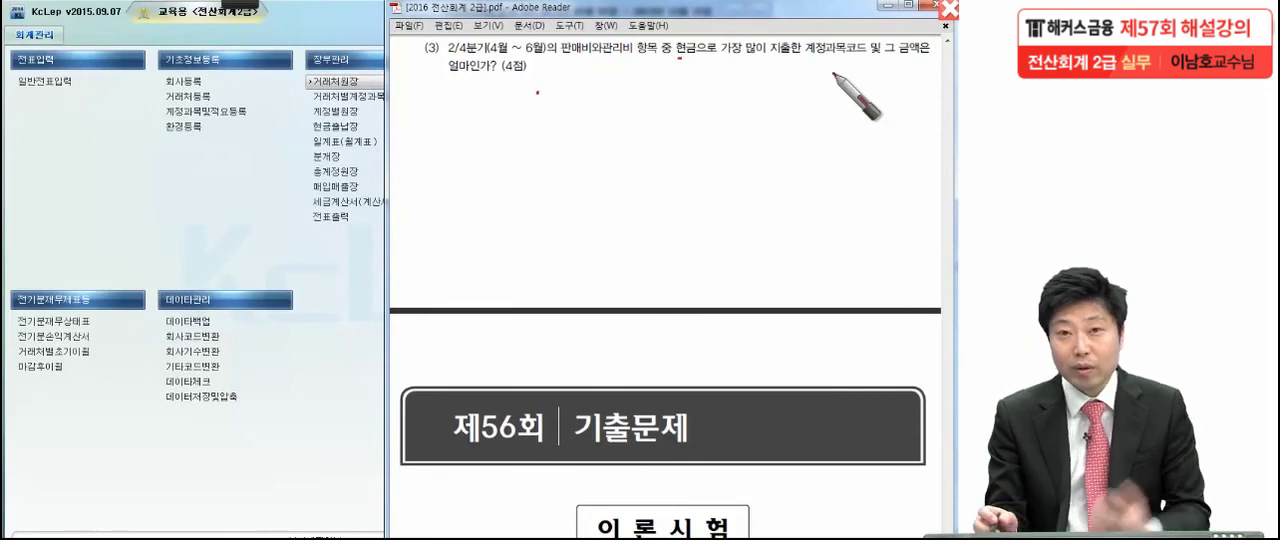
pyautogui.moveTo(678, 57); pyautogui.dragTo(921, 63)
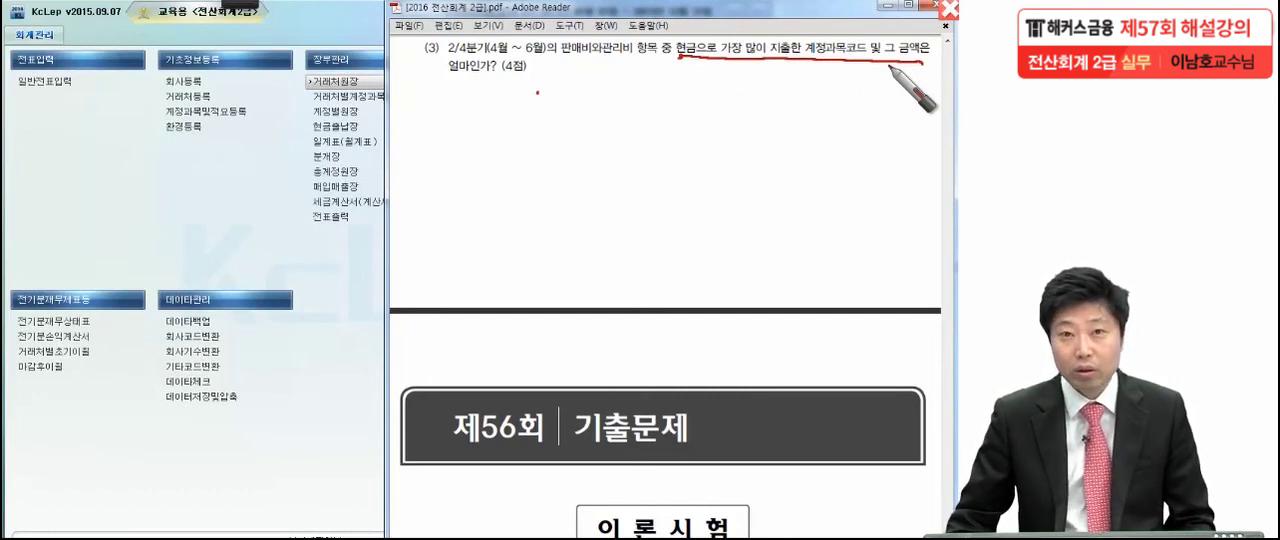
pyautogui.press('Escape')
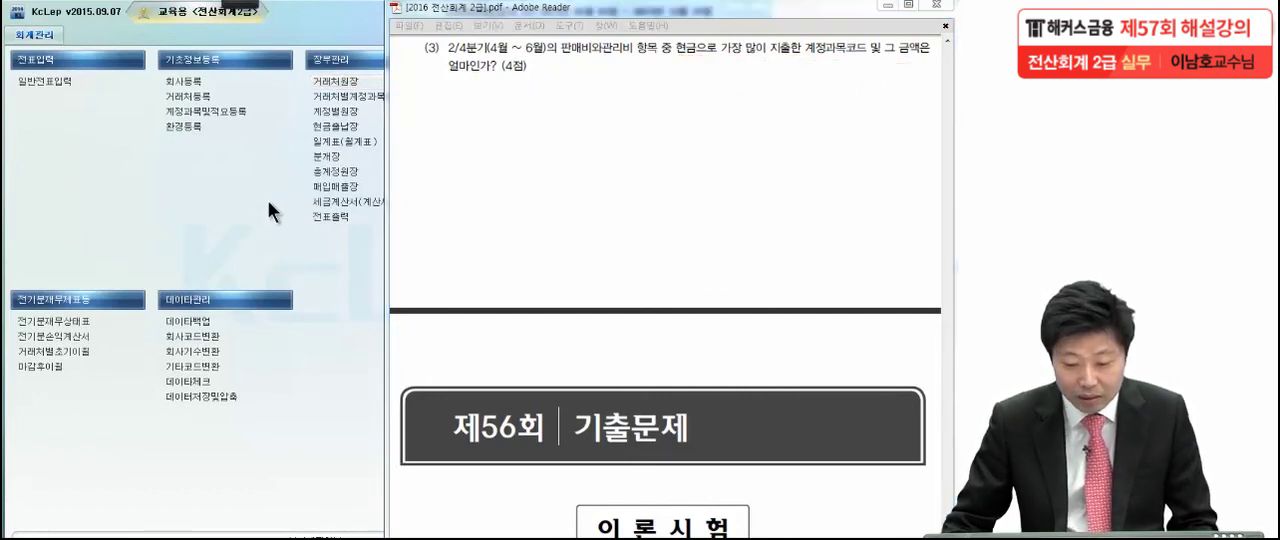
# Query the 일계표(월계표) for 2013-04-01 through 2013-06-30 and select the 판매비및일반관리비 row
pyautogui.click(332, 145)
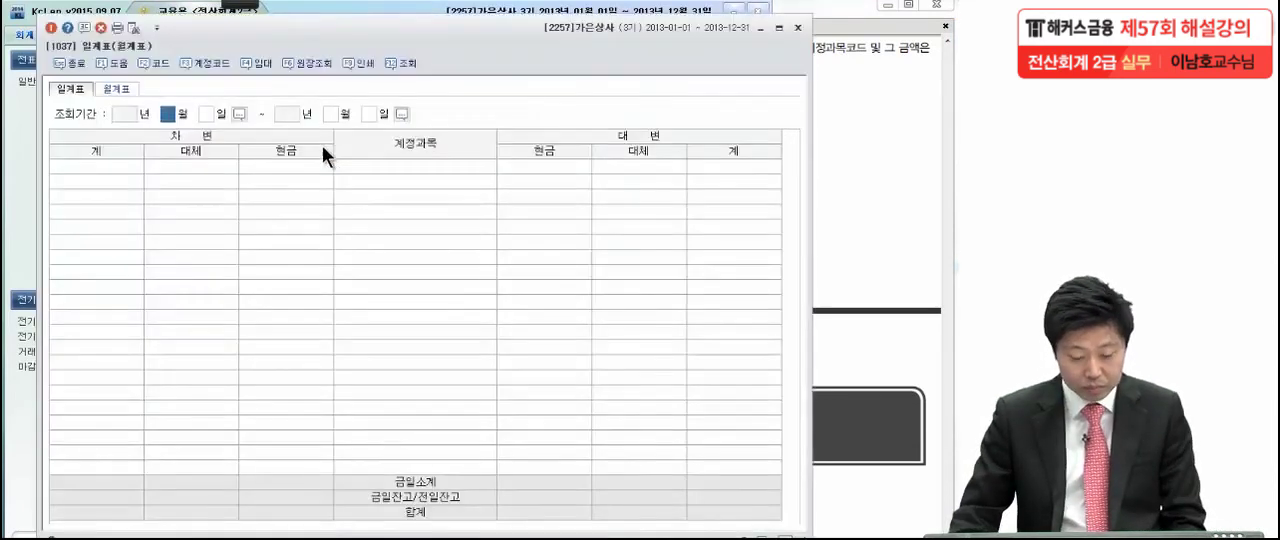
pyautogui.write('4')
pyautogui.press('Return')
pyautogui.press('Return')
pyautogui.press('Return')
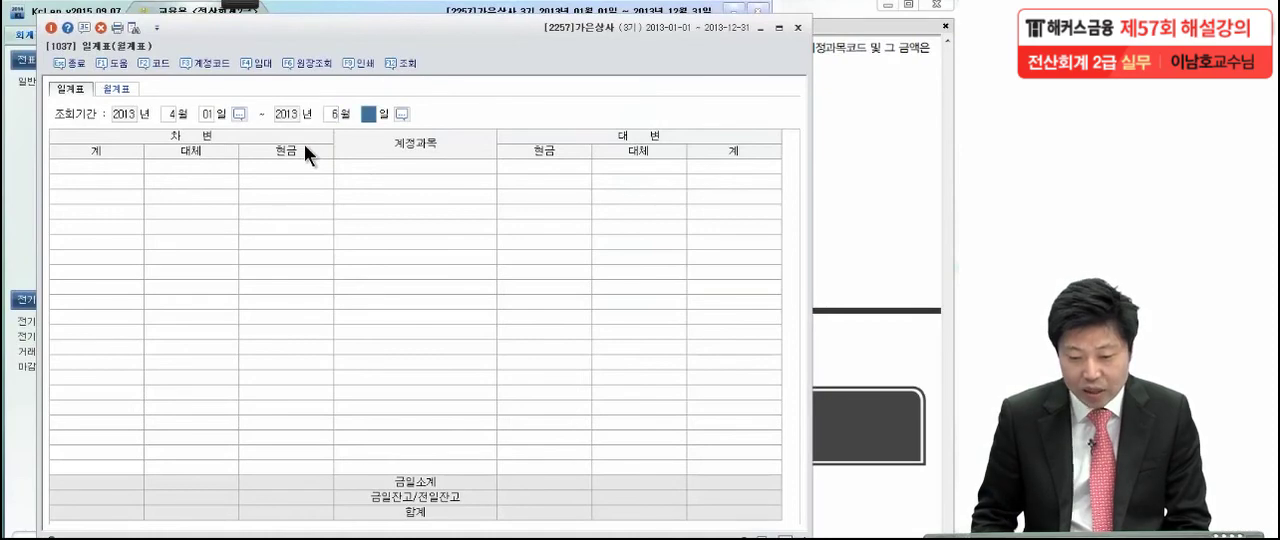
pyautogui.press('Return')
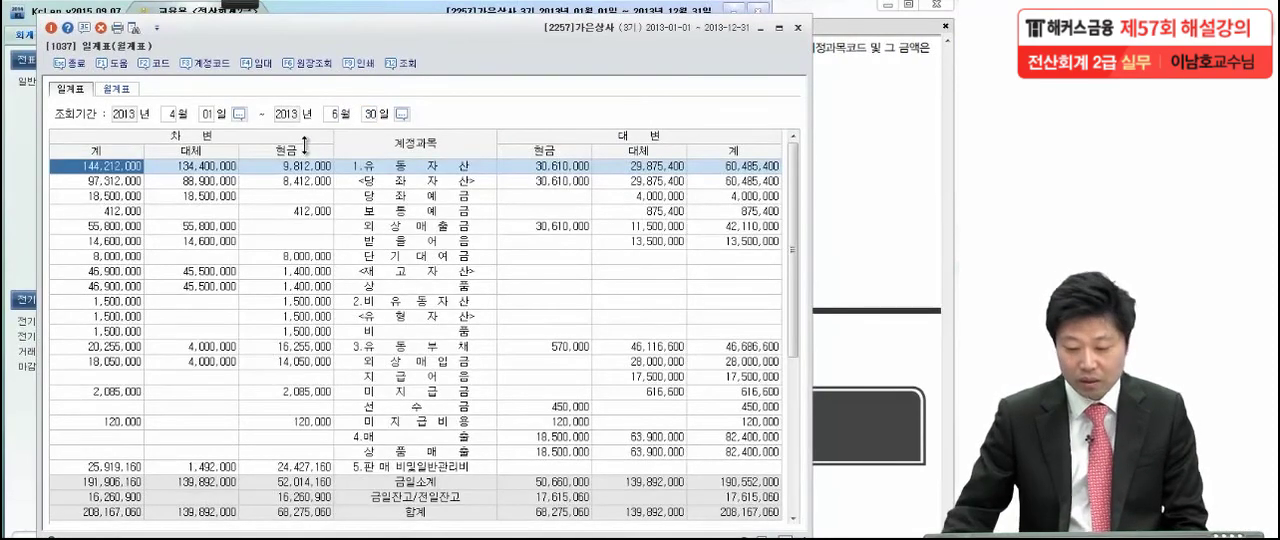
pyautogui.click(468, 362)
pyautogui.scroll(-5, 466, 360)
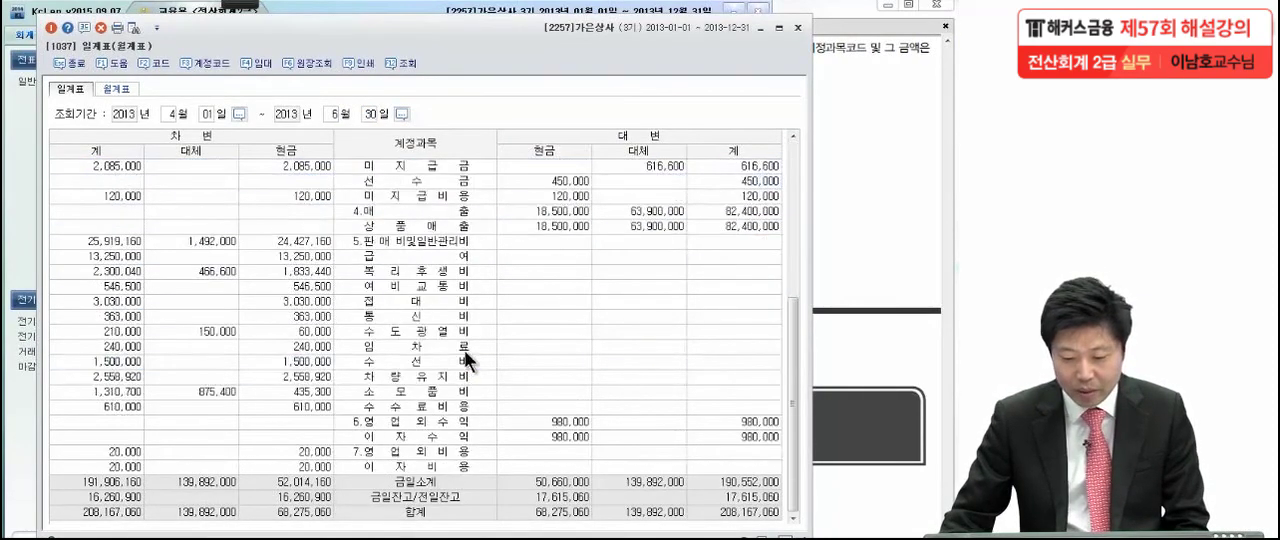
pyautogui.click(433, 242)
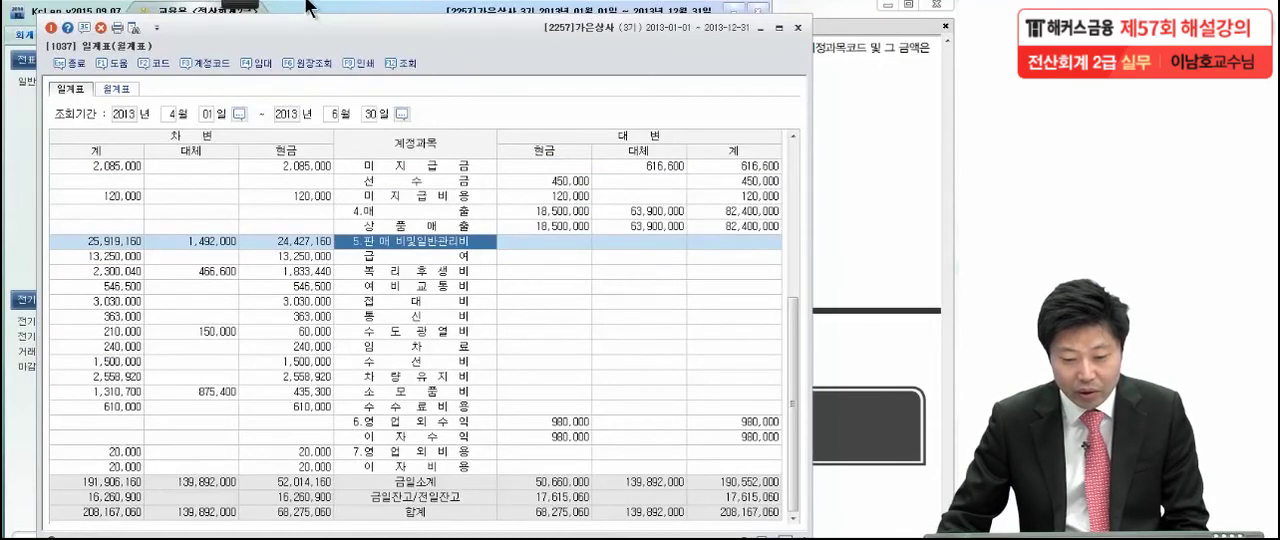
# Circle the debit 현금 heading with the Pen, box the expense items' cash amounts, and mark the 급여 row as the largest
pyautogui.moveTo(242, 5)
pyautogui.click(31, 22)
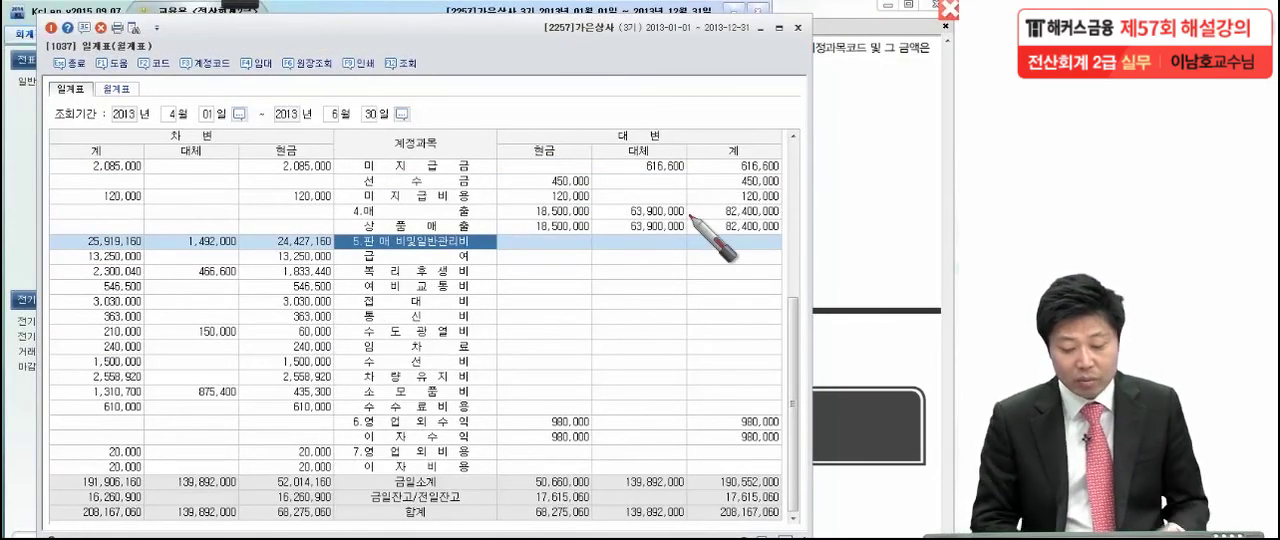
pyautogui.moveTo(300, 128); pyautogui.dragTo(310, 160)
pyautogui.moveTo(248, 245); pyautogui.dragTo(242, 435)
pyautogui.moveTo(246, 250)
pyautogui.mouseDown()
pyautogui.moveTo(358, 268)
pyautogui.moveTo(350, 418)
pyautogui.moveTo(220, 418)
pyautogui.mouseUp()
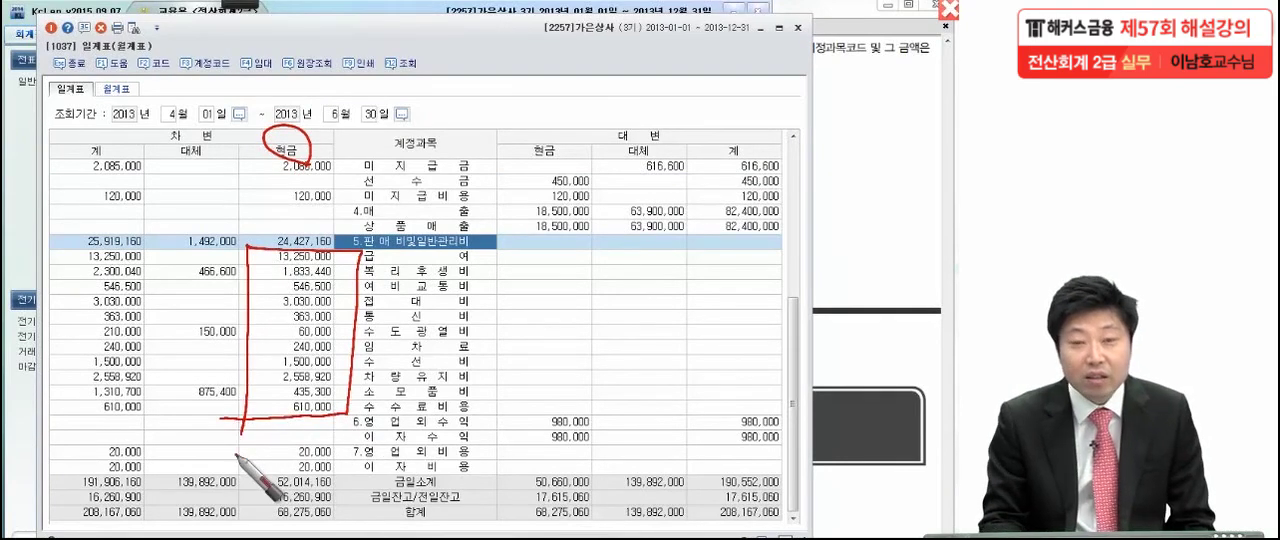
pyautogui.moveTo(256, 264); pyautogui.dragTo(528, 263)
pyautogui.moveTo(358, 262)
pyautogui.mouseDown()
pyautogui.moveTo(278, 264)
pyautogui.moveTo(304, 243)
pyautogui.moveTo(355, 254)
pyautogui.mouseUp()
pyautogui.moveTo(285, 272)
pyautogui.mouseDown()
pyautogui.moveTo(226, 240)
pyautogui.moveTo(244, 258)
pyautogui.moveTo(218, 300)
pyautogui.mouseUp()
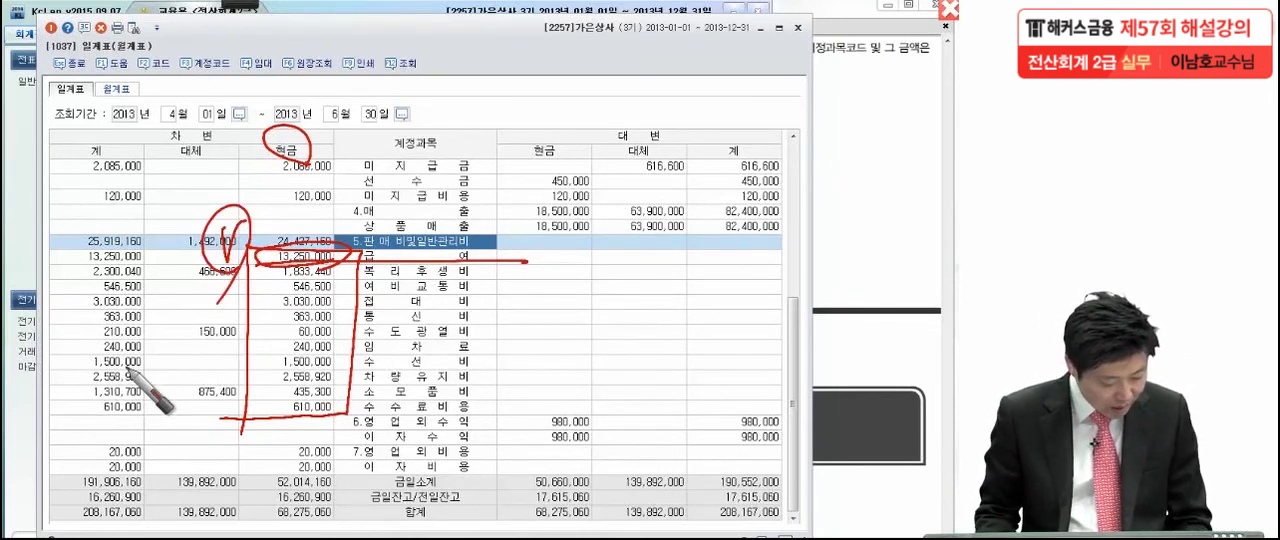
pyautogui.moveTo(488, 268); pyautogui.dragTo(550, 230)
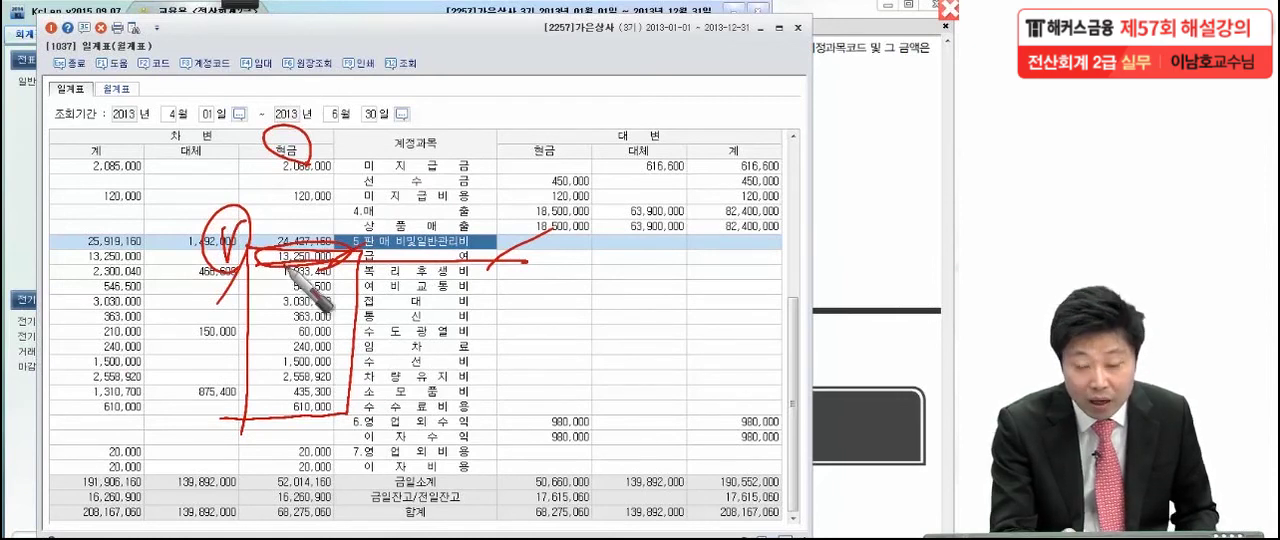
# Clear the pen marks, inspect the 원장조회 detail of 급여 for April to June, and close it
pyautogui.click(393, 254)
pyautogui.doubleClick(393, 254)
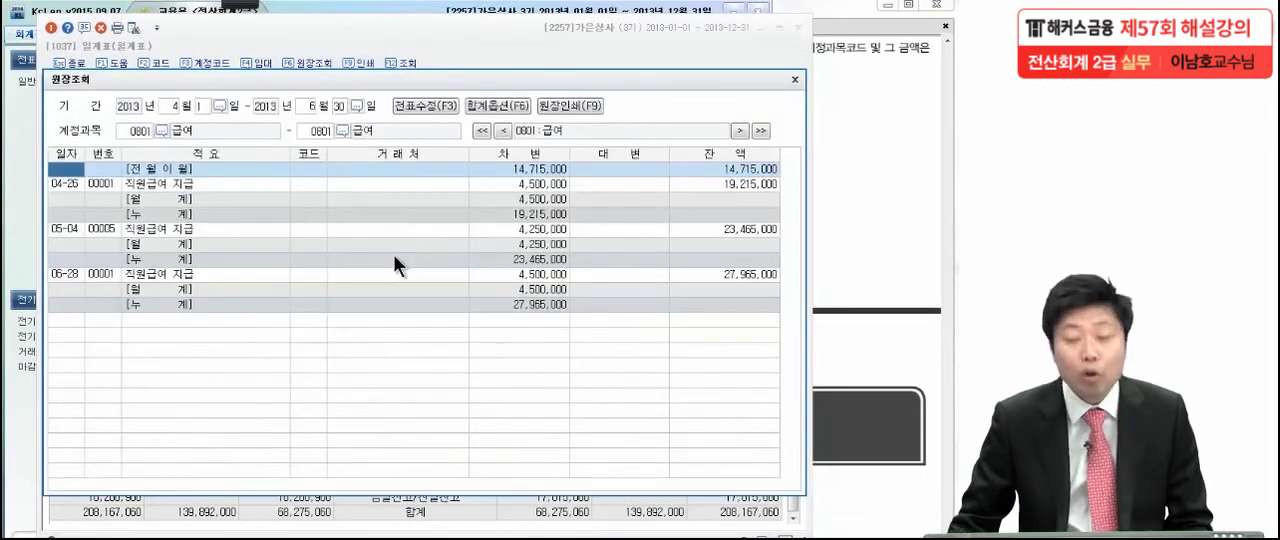
pyautogui.click(136, 129)
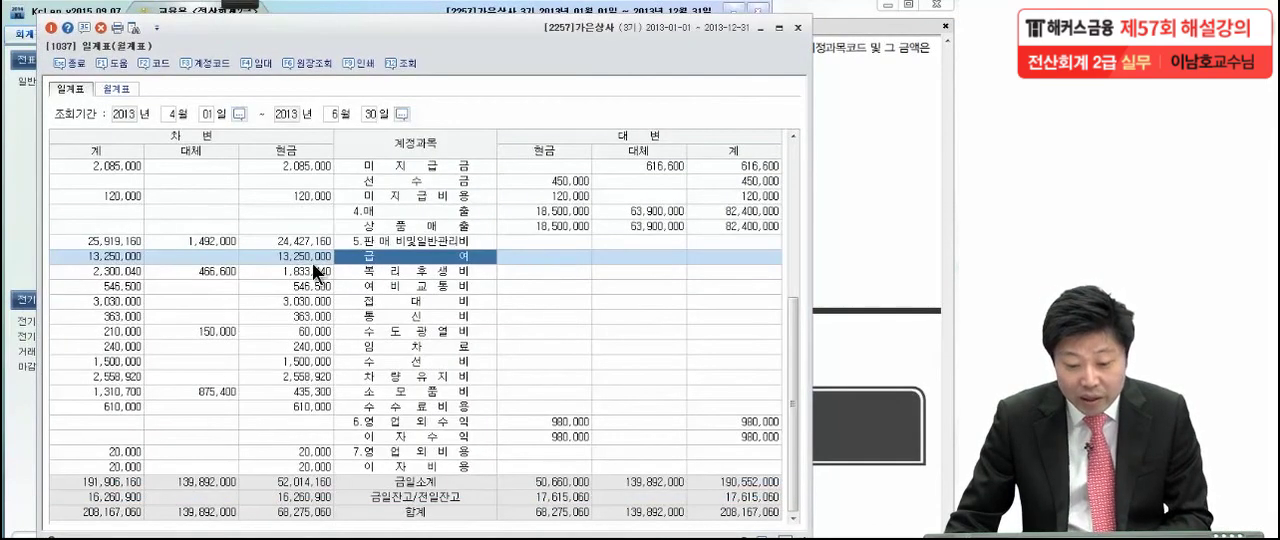
# Select the debit cash amount of 급여 in the 일계표 and return to 문제7 (3) in the exam PDF
pyautogui.click(312, 262)
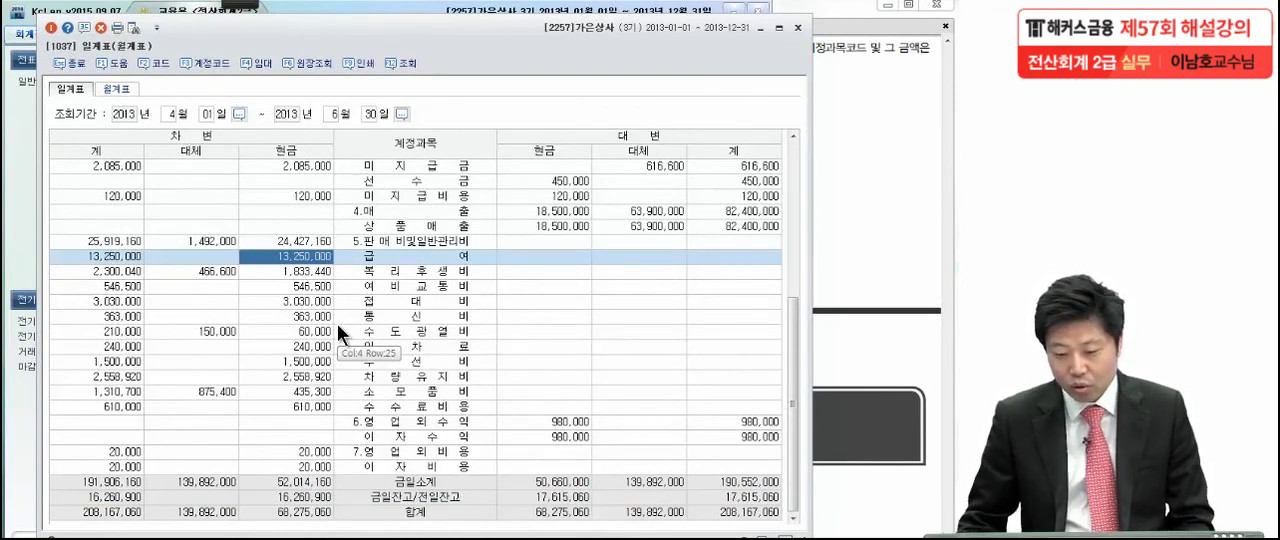
pyautogui.click(845, 141)
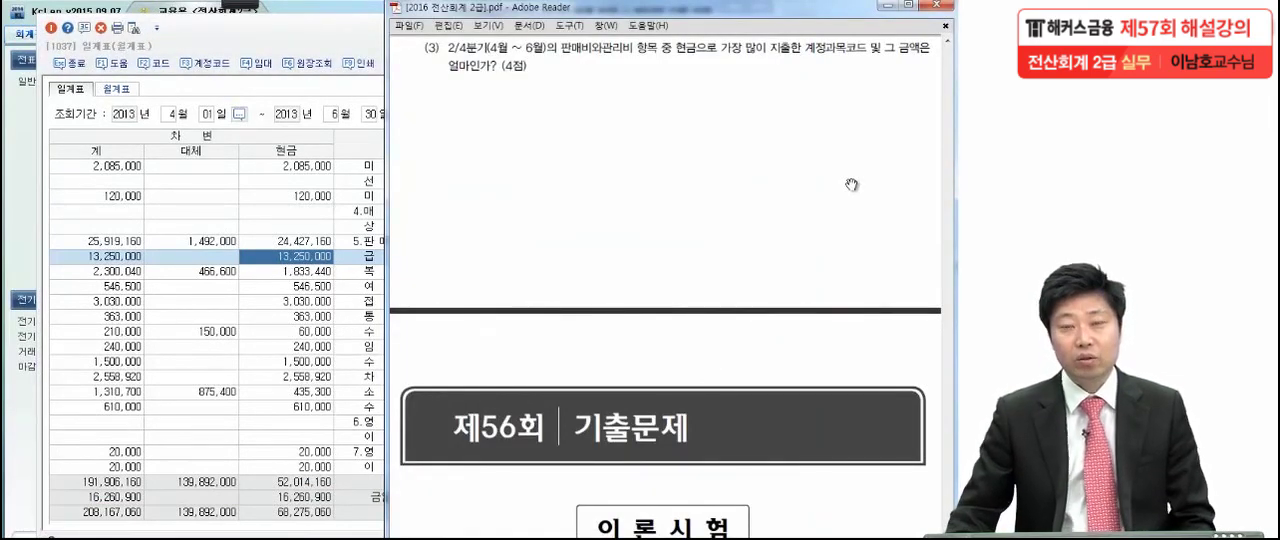